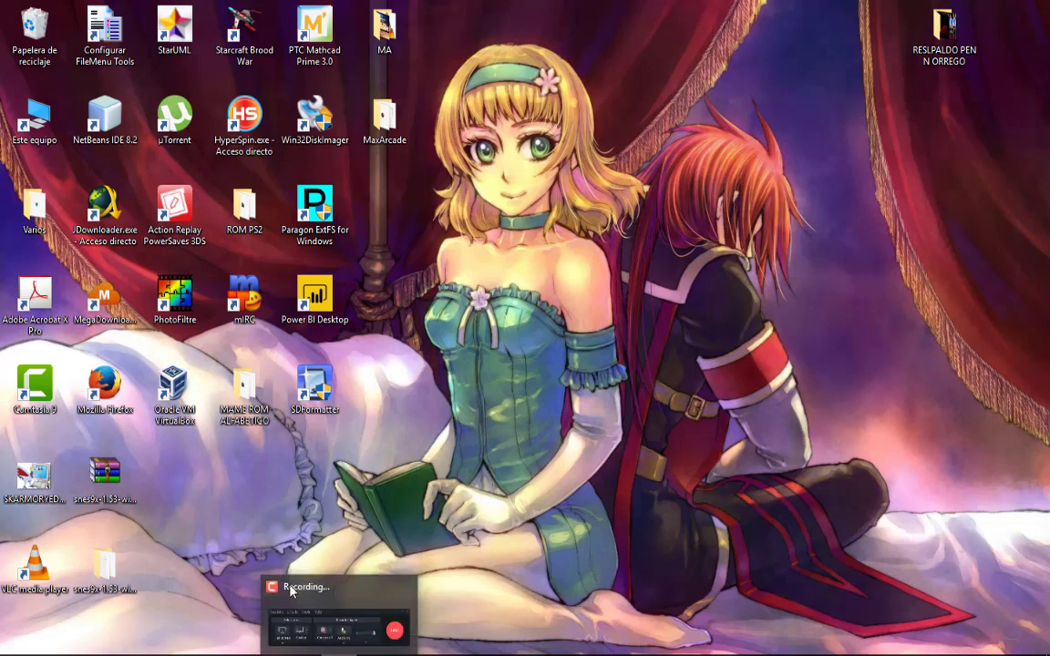
Open the Instalaciones folder inside the MaxArcade folder on the USB drive.
{"action": "mouse_move", "coordinate": [146, 651]}
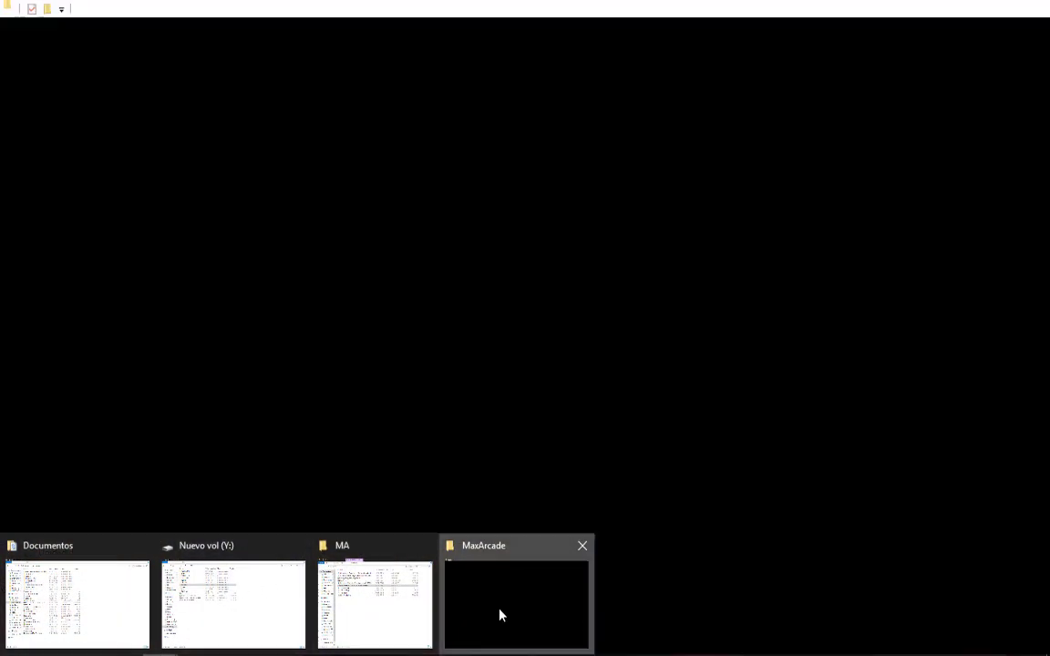
{"action": "left_click", "coordinate": [499, 612]}
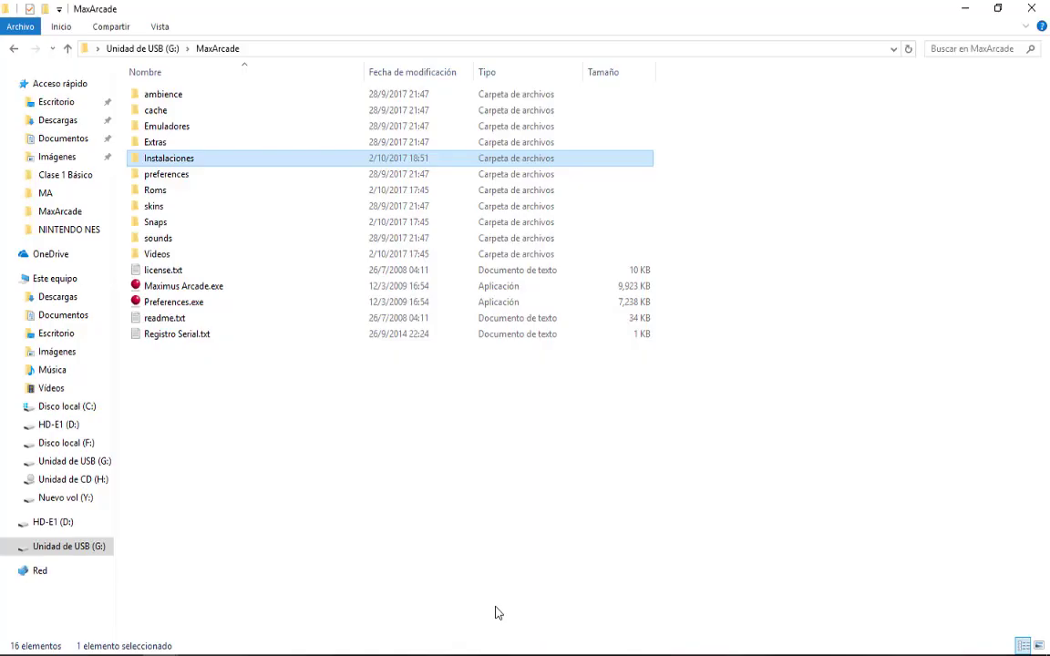
{"action": "left_click", "coordinate": [363, 435]}
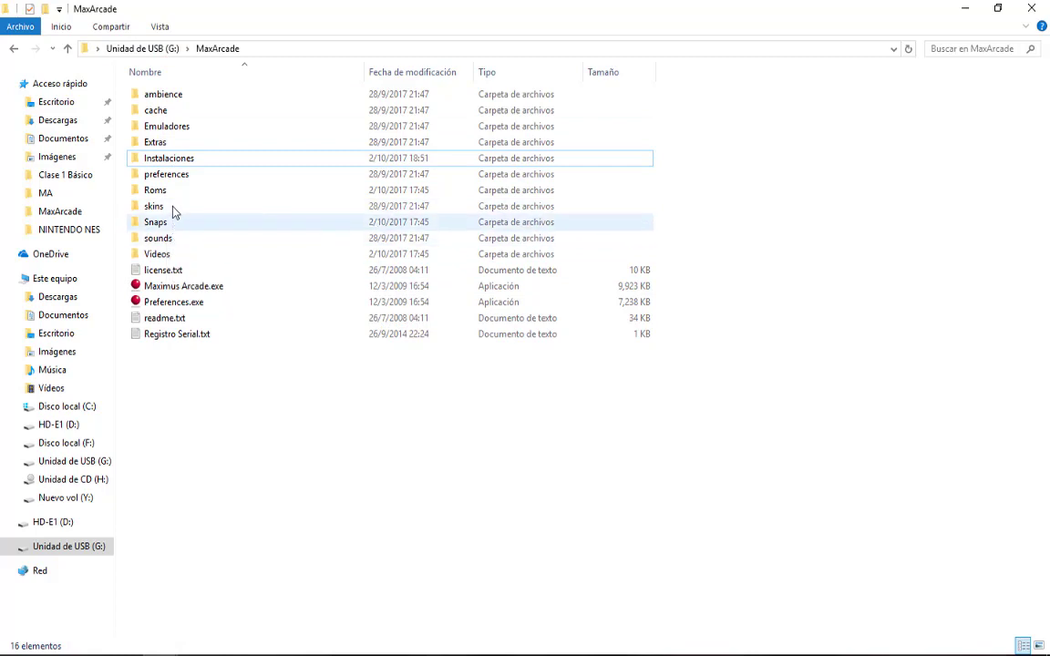
{"action": "left_click", "coordinate": [173, 161]}
{"action": "double_click", "coordinate": [173, 160]}
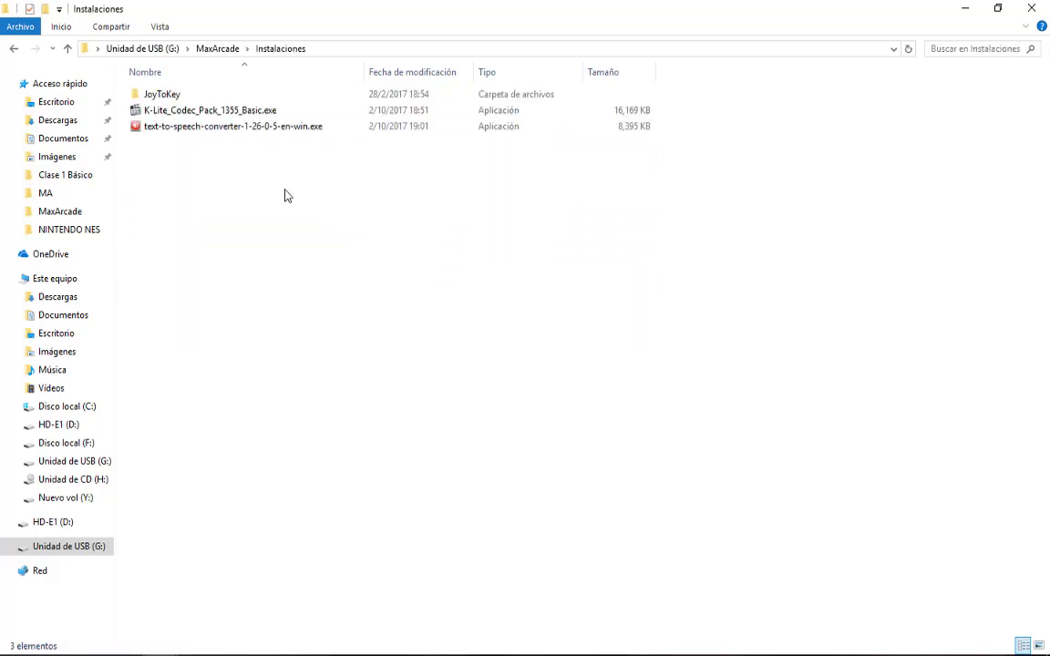
Look over the text-to-speech converter installer and the contents of the JoyToKey folder in Instalaciones.
{"action": "left_click", "coordinate": [245, 130]}
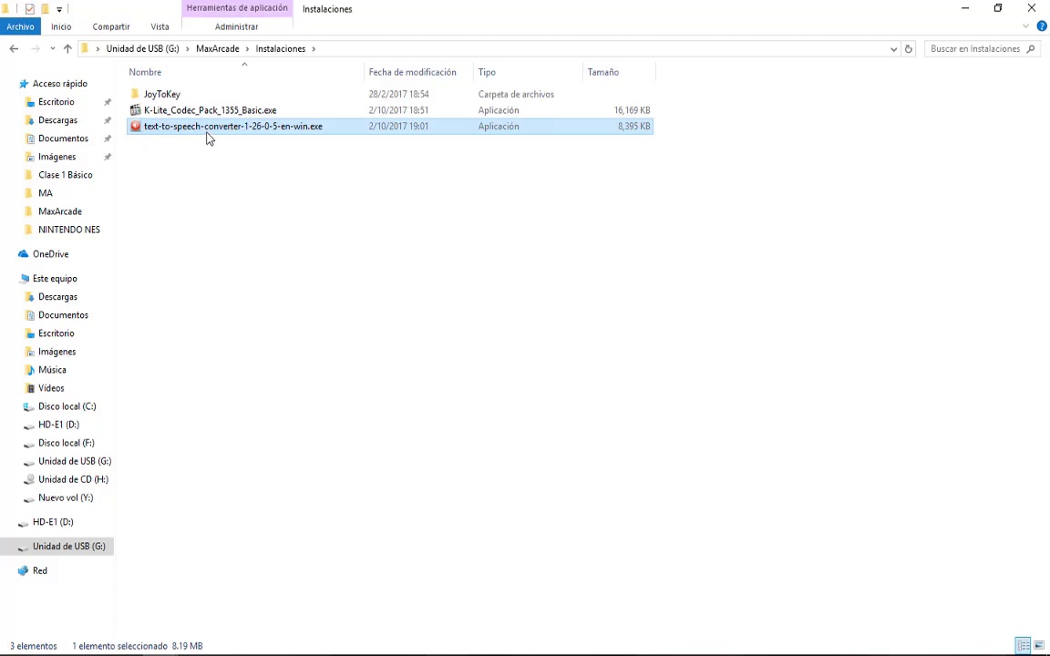
{"action": "left_click", "coordinate": [393, 218]}
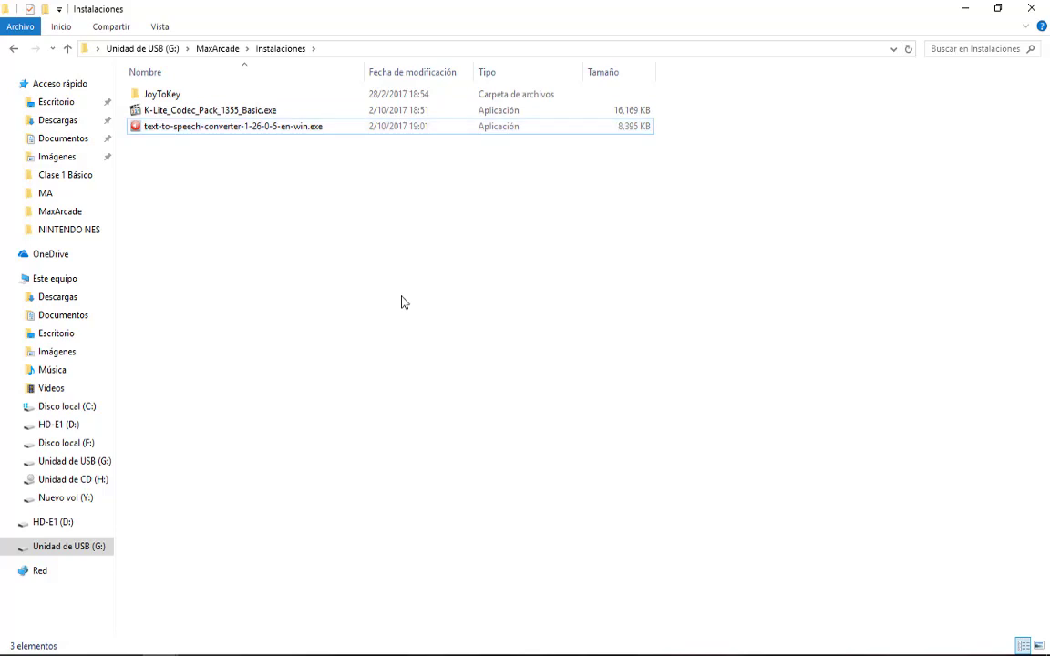
{"action": "left_click", "coordinate": [253, 127]}
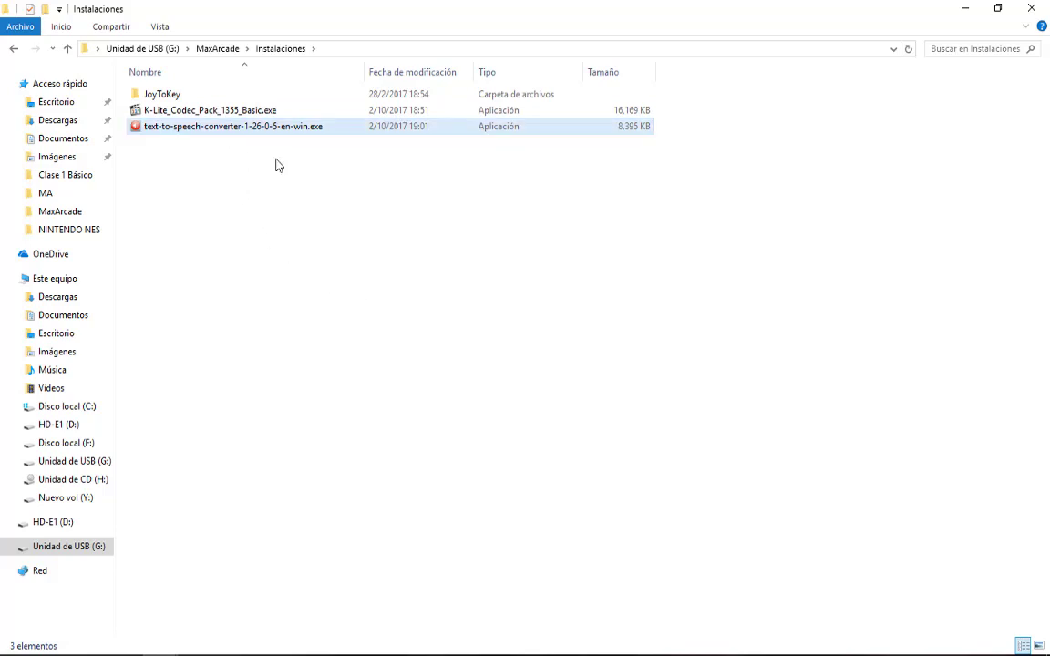
{"action": "left_click", "coordinate": [352, 182]}
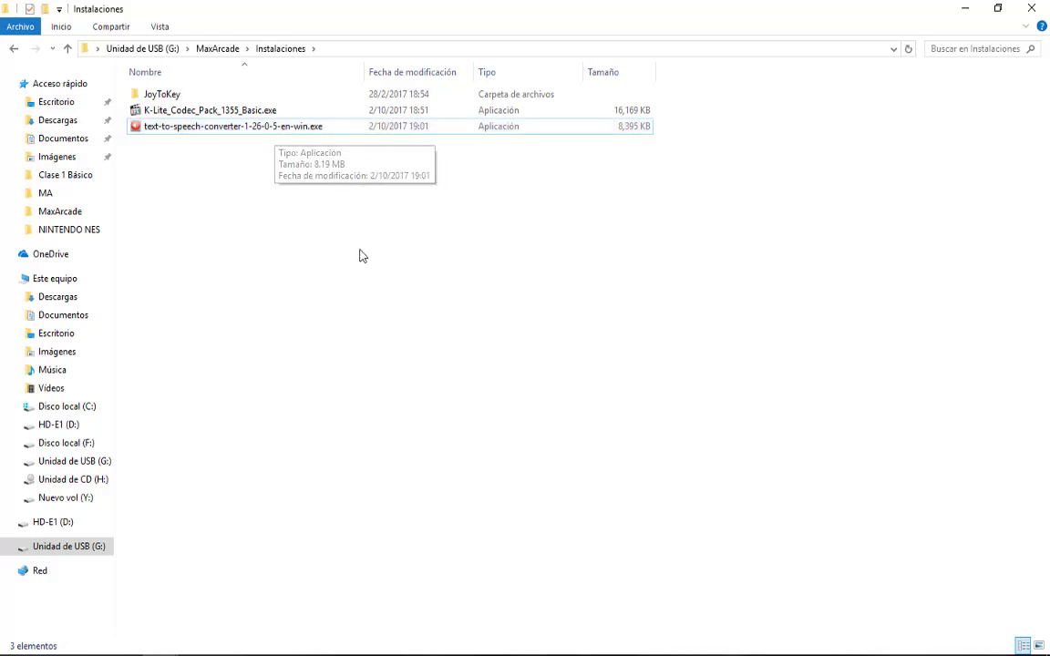
{"action": "double_click", "coordinate": [164, 96]}
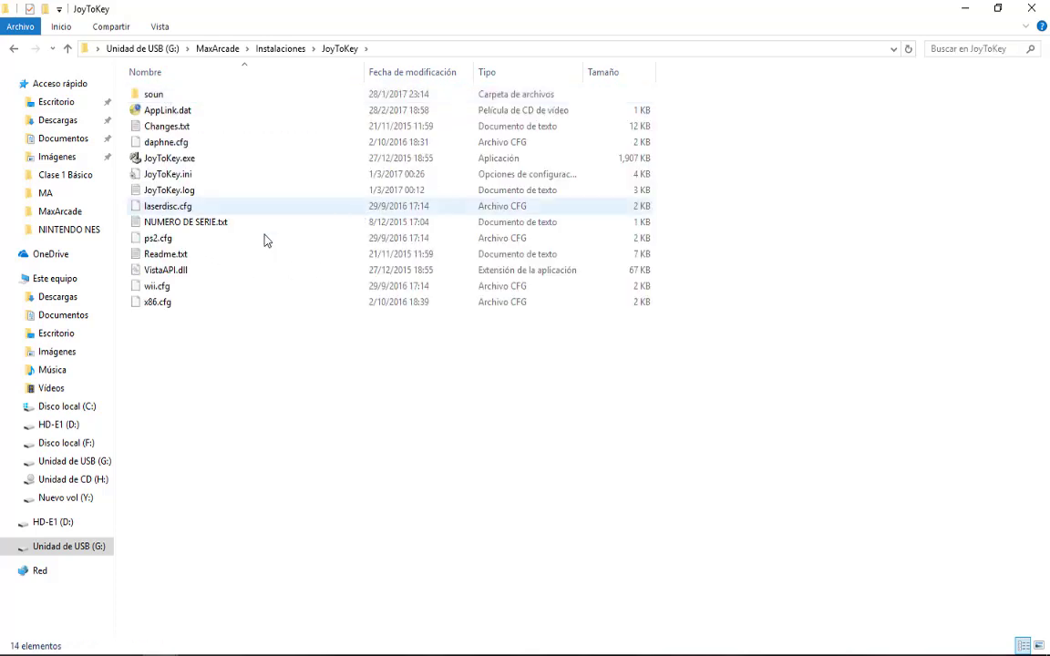
{"action": "left_click", "coordinate": [286, 49]}
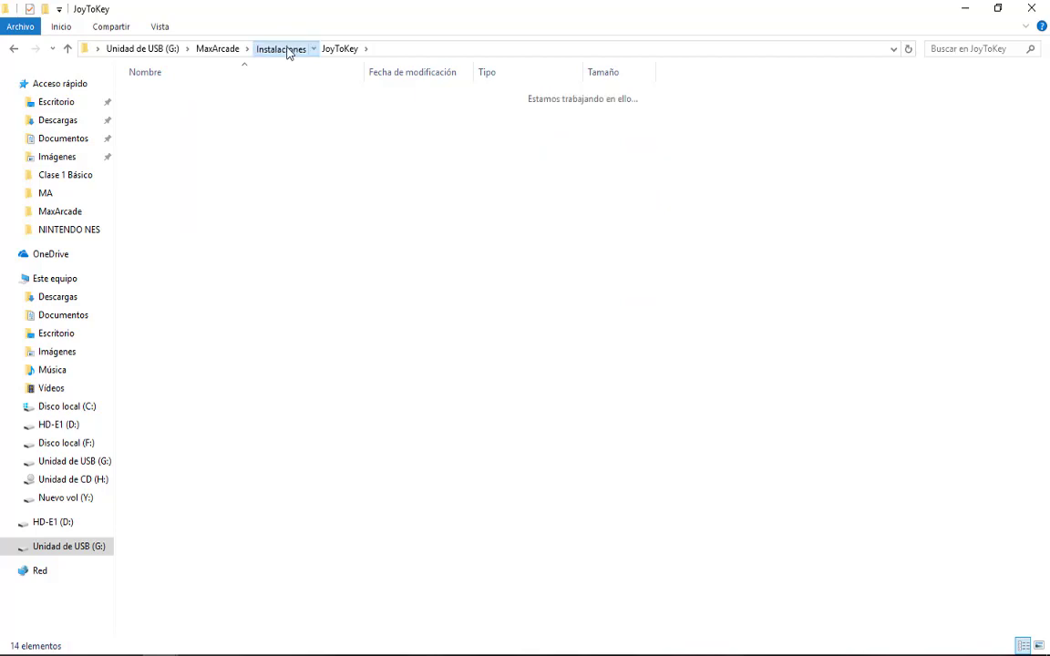
Open the NINTENDO SNES folder under MaxArcade's Roms folder and look through its zipped games.
{"action": "left_click", "coordinate": [219, 50]}
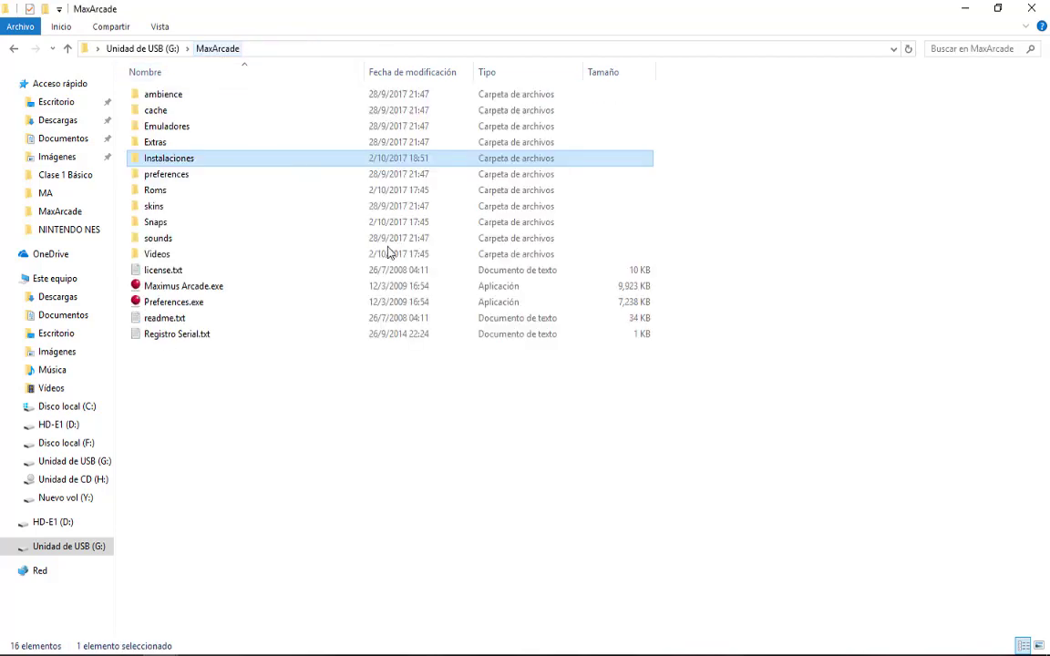
{"action": "double_click", "coordinate": [173, 192]}
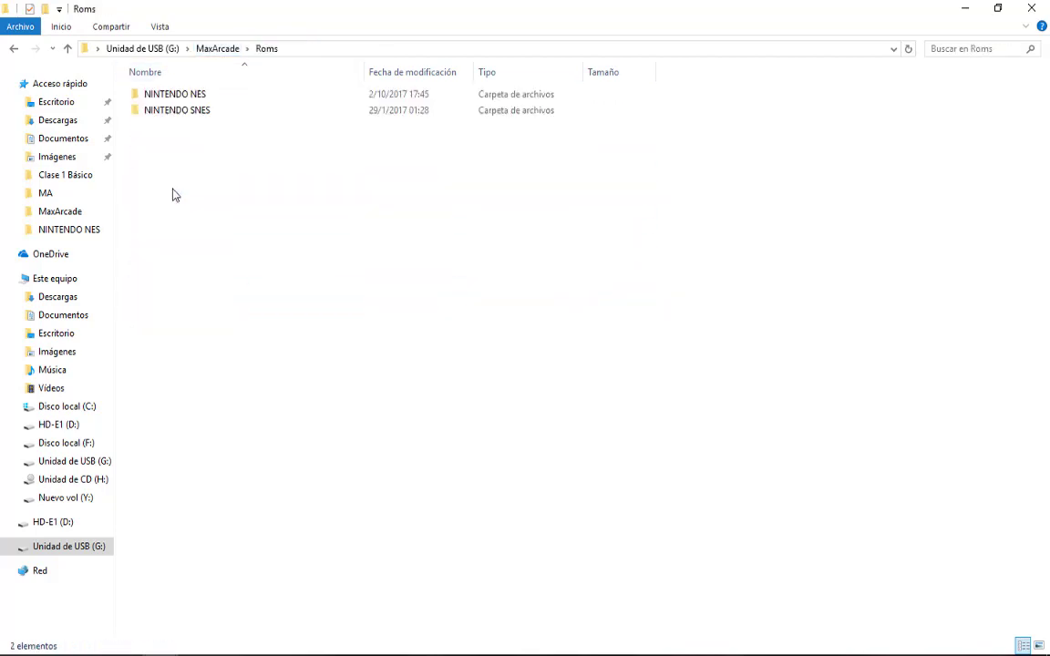
{"action": "double_click", "coordinate": [188, 118]}
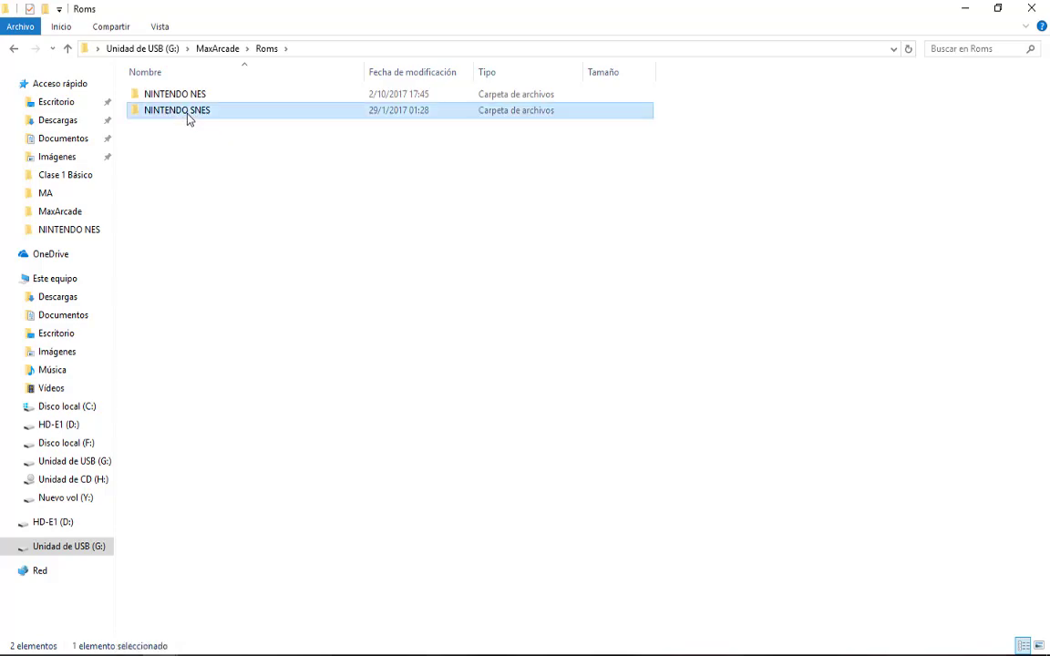
{"action": "scroll", "coordinate": [419, 205], "scroll_direction": "down", "scroll_amount": 20}
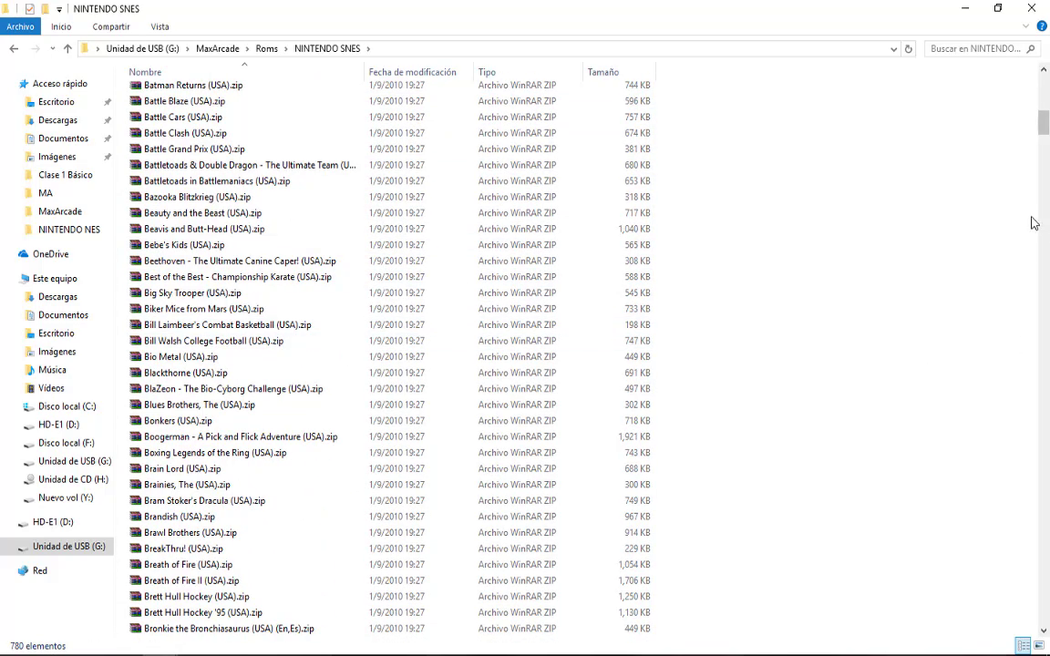
{"action": "left_click_drag", "start_coordinate": [1046, 137], "coordinate": [1046, 86]}
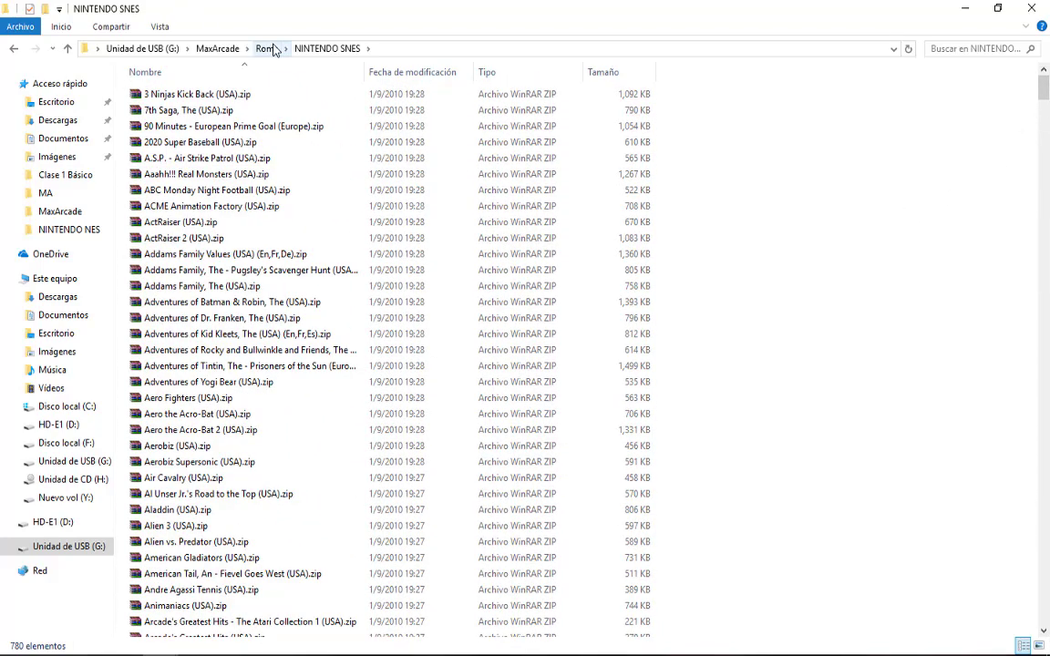
Open the NINTENDO SNES folder under MaxArcade's Snaps folder and look through its PNG files.
{"action": "left_click", "coordinate": [273, 49]}
{"action": "left_click", "coordinate": [204, 51]}
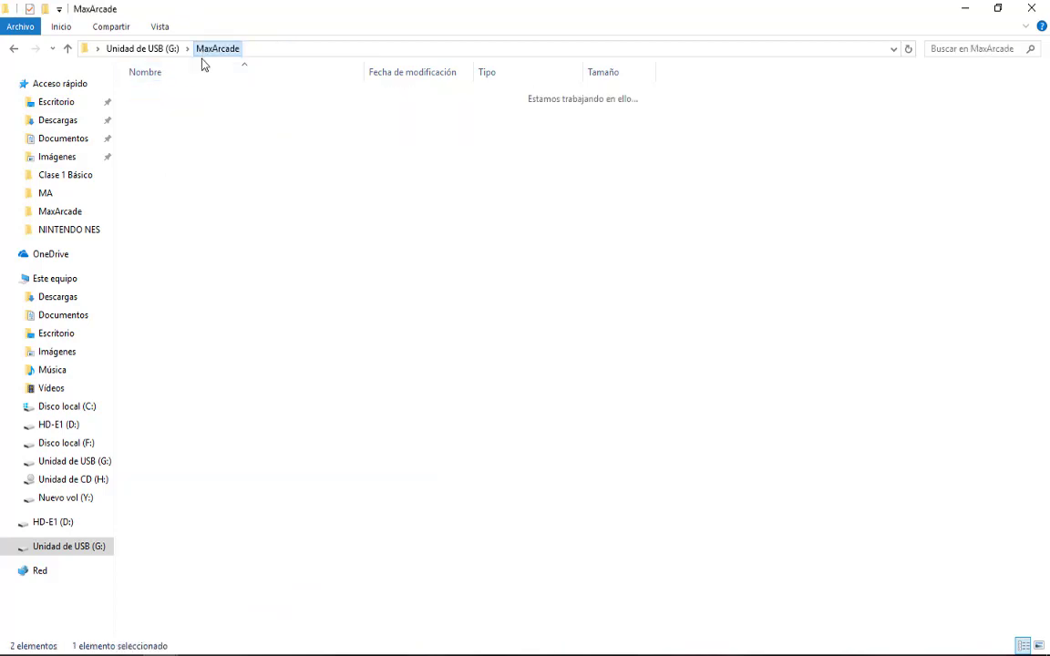
{"action": "double_click", "coordinate": [168, 224]}
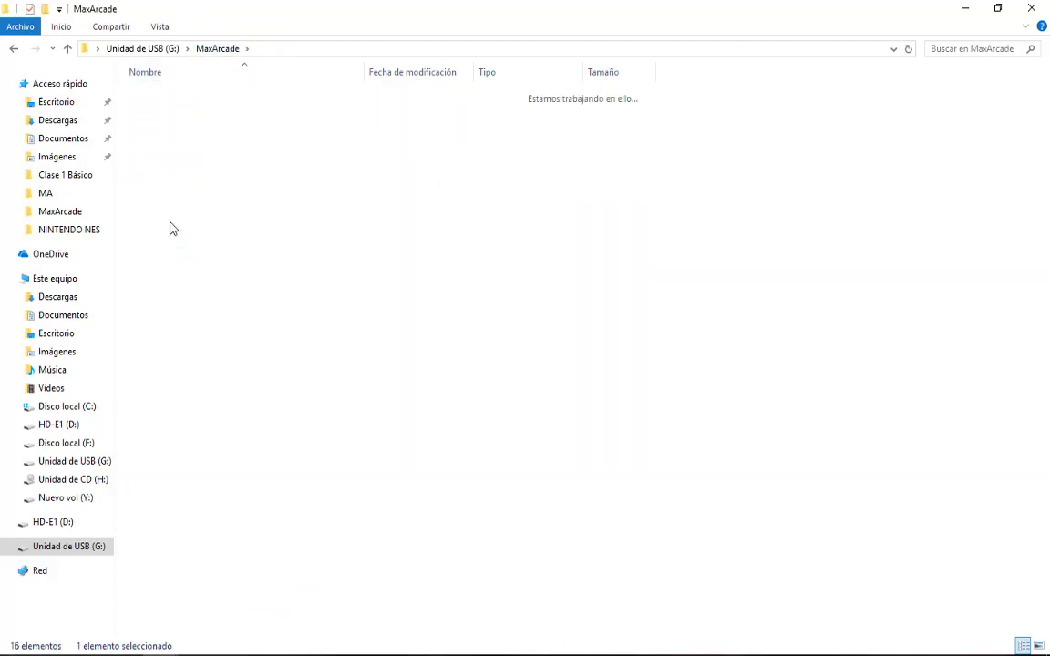
{"action": "double_click", "coordinate": [177, 110]}
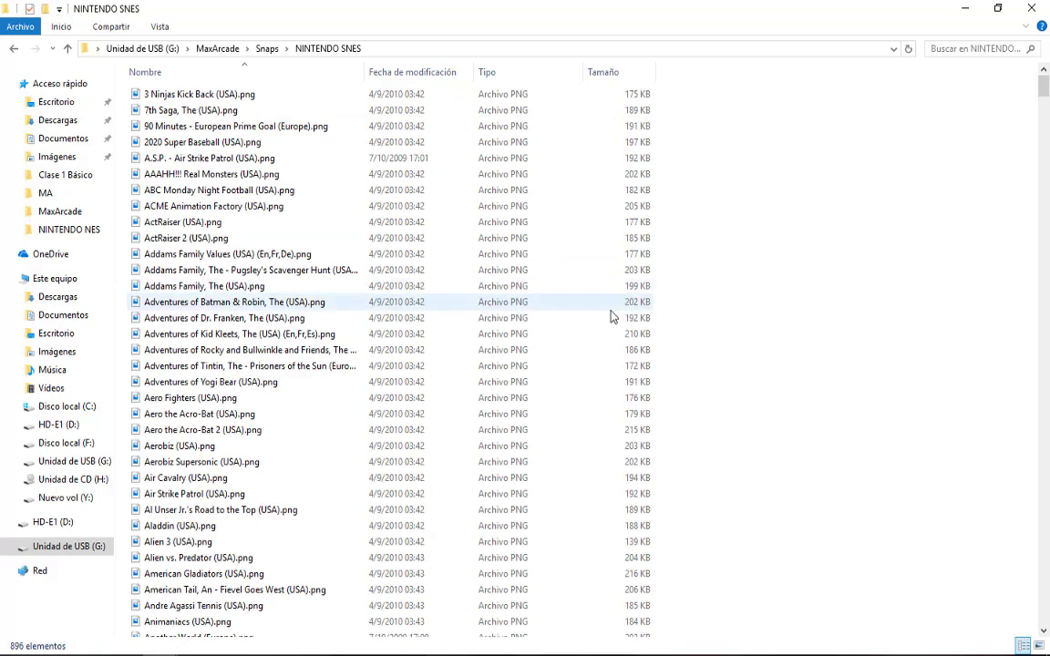
{"action": "scroll", "coordinate": [606, 317], "scroll_direction": "down", "scroll_amount": 12}
{"action": "scroll", "coordinate": [597, 323], "scroll_direction": "up", "scroll_amount": 13}
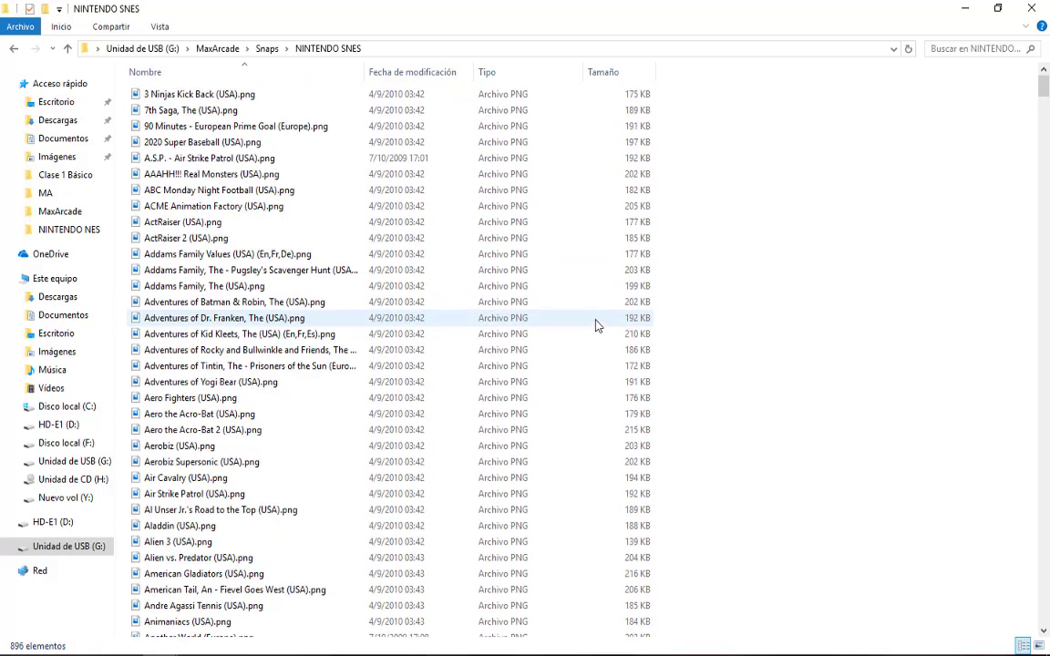
Show the SNES snap images as large icons and examine the box art thumbnails.
{"action": "left_click", "coordinate": [160, 26]}
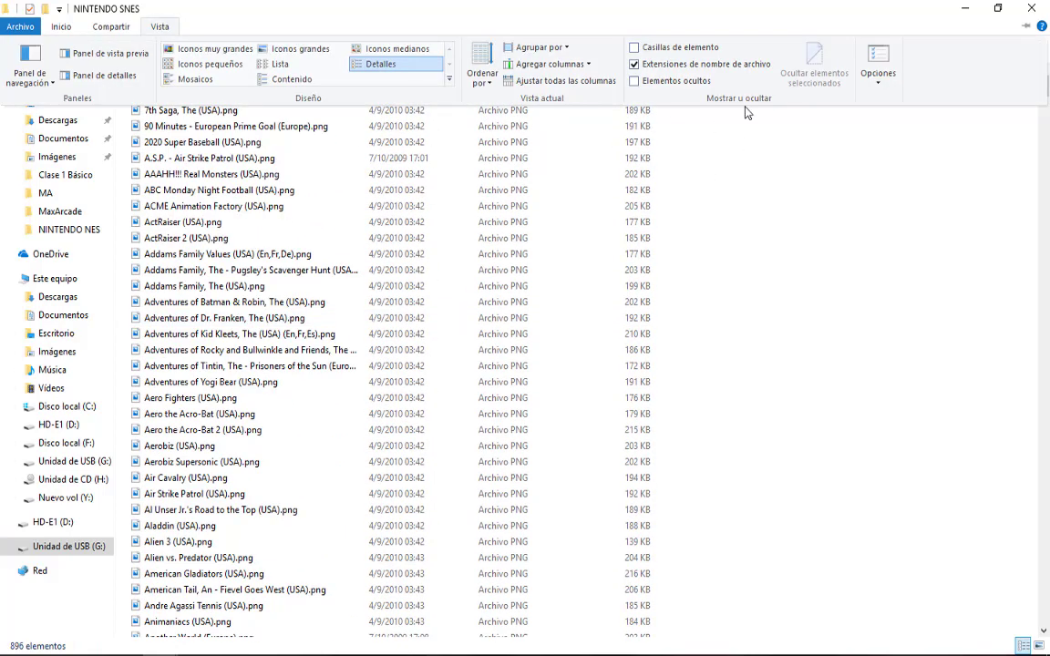
{"action": "left_click", "coordinate": [273, 50]}
{"action": "scroll", "coordinate": [693, 288], "scroll_direction": "down", "scroll_amount": 10}
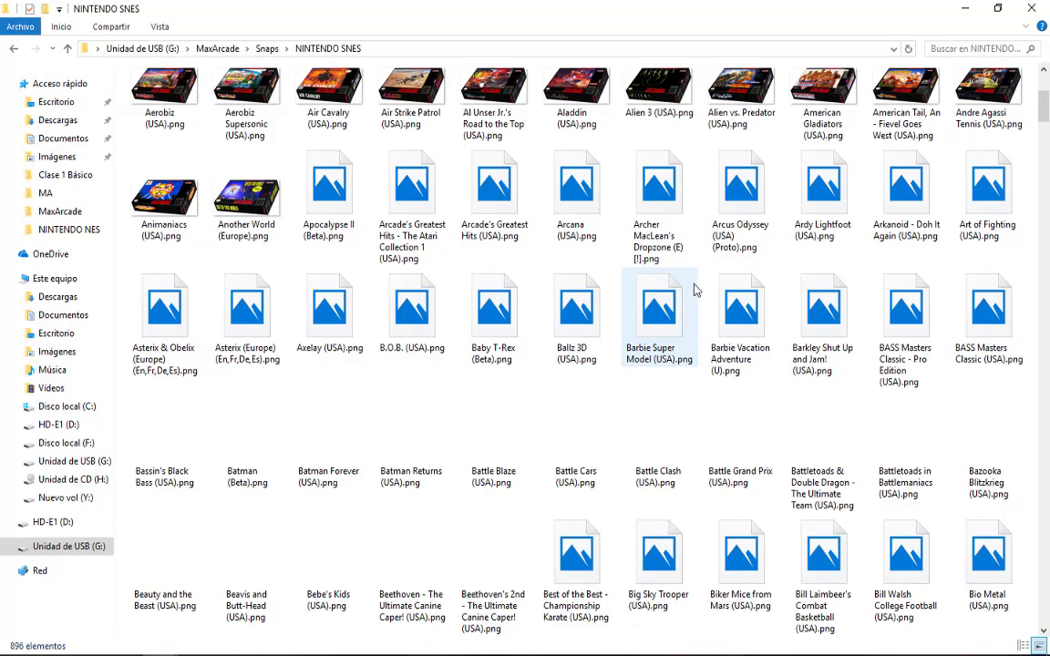
{"action": "scroll", "coordinate": [689, 301], "scroll_direction": "up", "scroll_amount": 10}
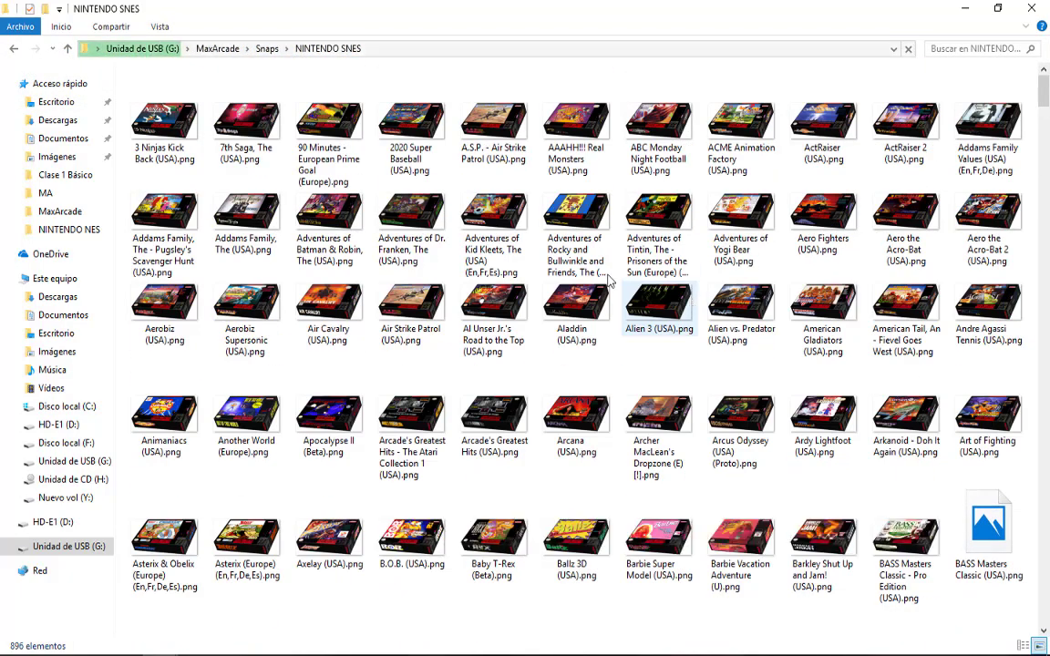
Open the Videos folder in MaxArcade and select its NINTENDO NES subfolder.
{"action": "left_click", "coordinate": [223, 48]}
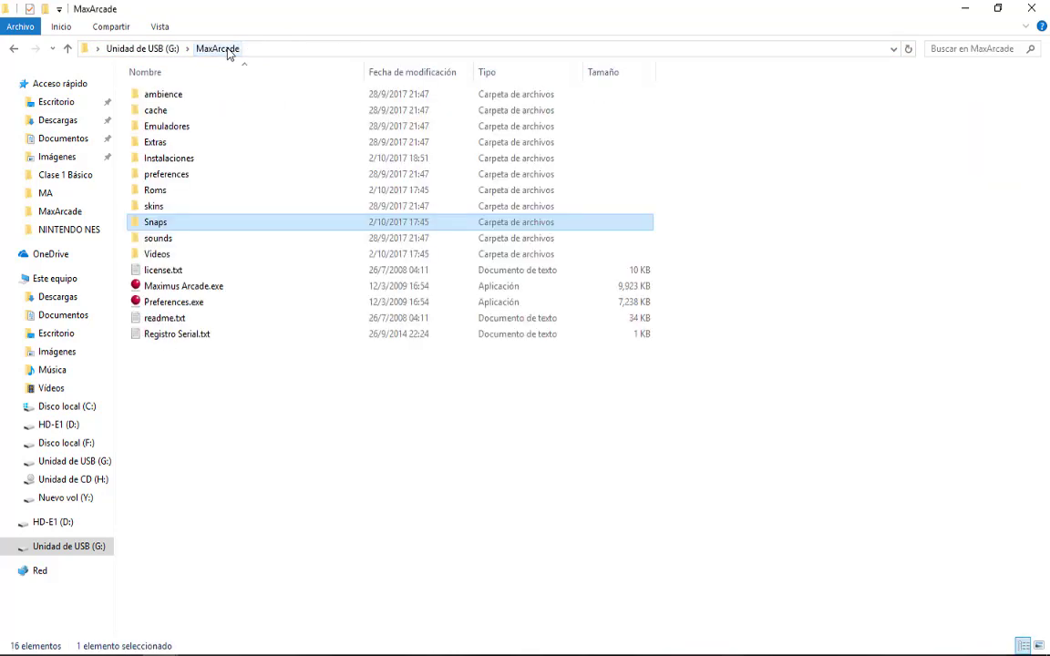
{"action": "double_click", "coordinate": [160, 255]}
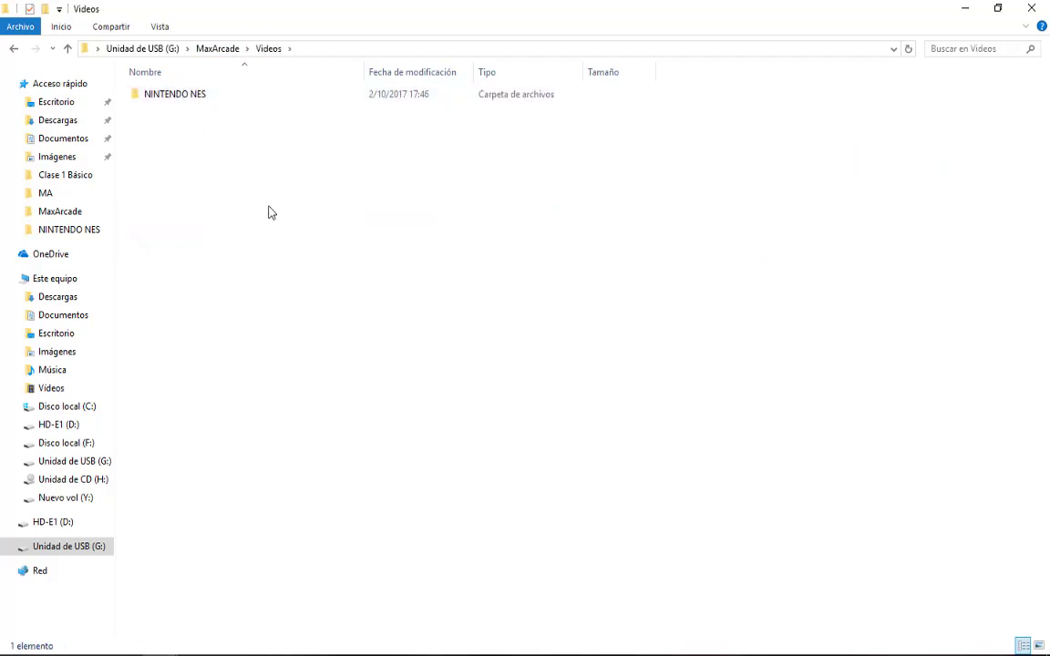
{"action": "left_click", "coordinate": [171, 96]}
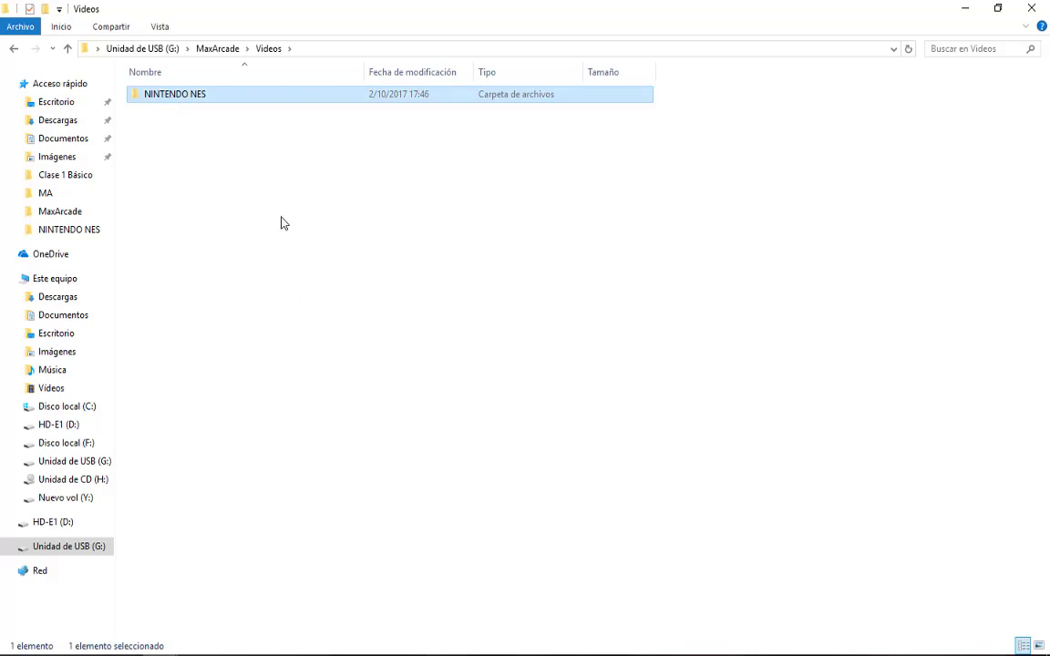
Open the SNES folder under MaxArcade's Emuladores folder and select snes9x.exe.
{"action": "left_click", "coordinate": [220, 50]}
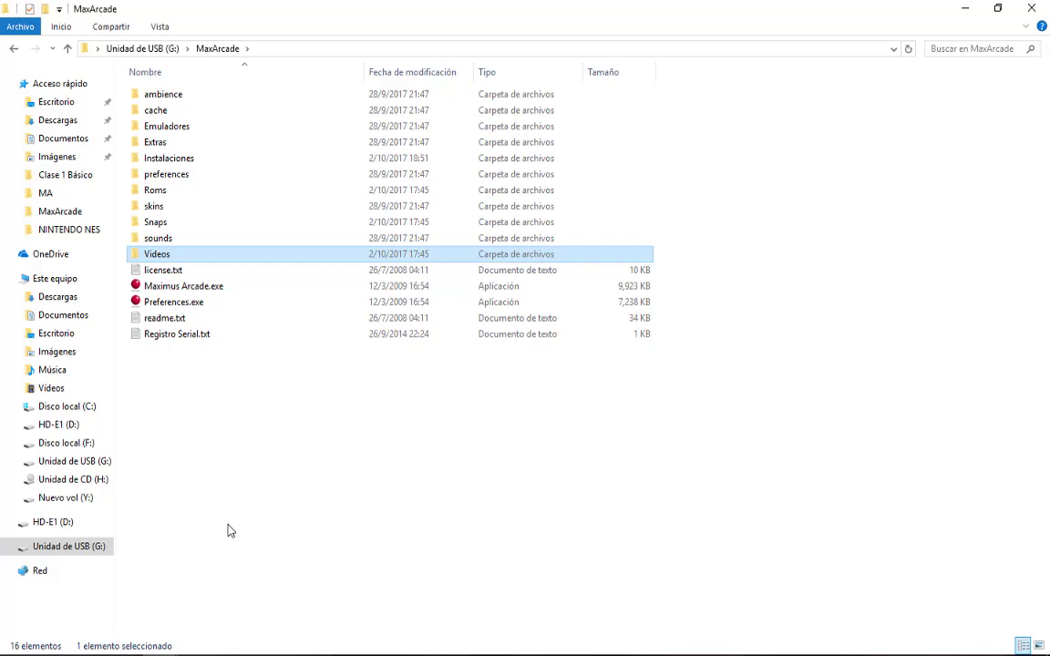
{"action": "double_click", "coordinate": [181, 129]}
{"action": "left_click", "coordinate": [164, 117]}
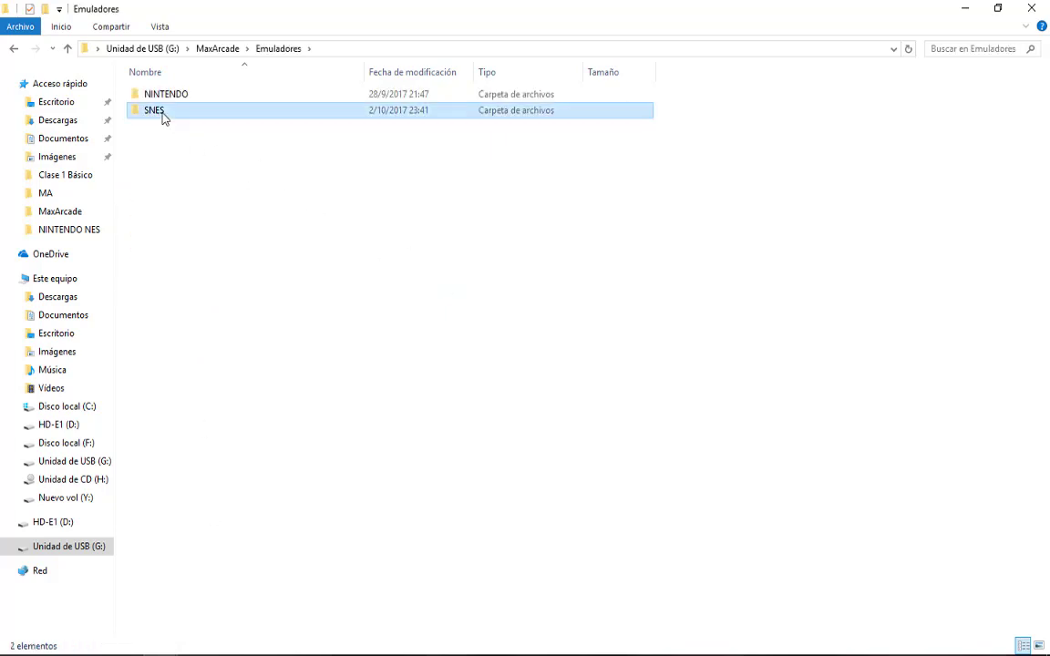
{"action": "double_click", "coordinate": [155, 110]}
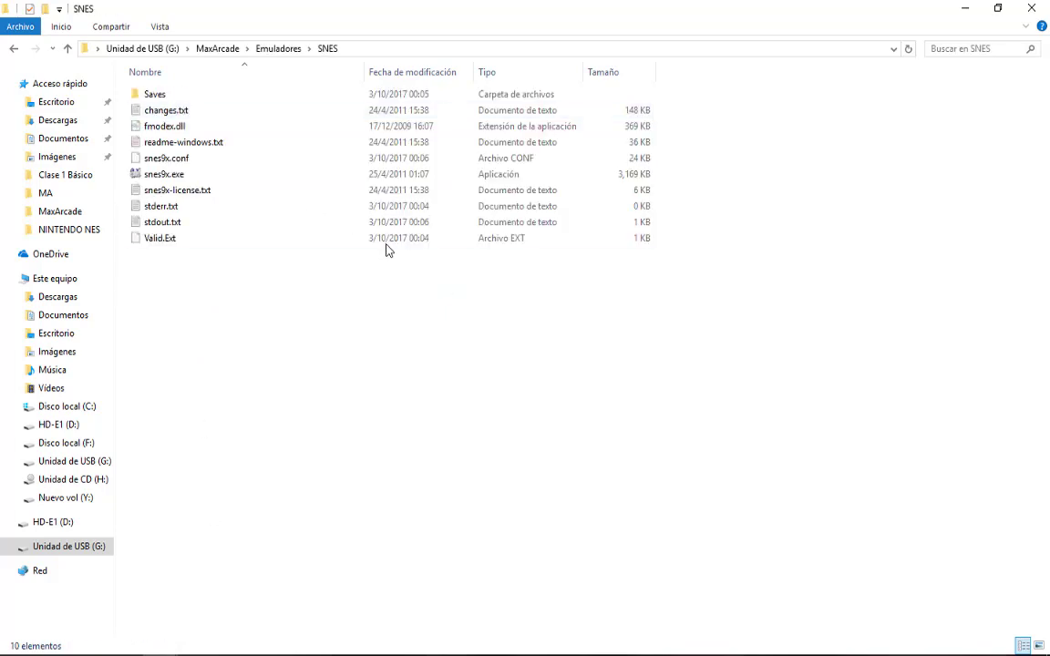
{"action": "left_click", "coordinate": [164, 175]}
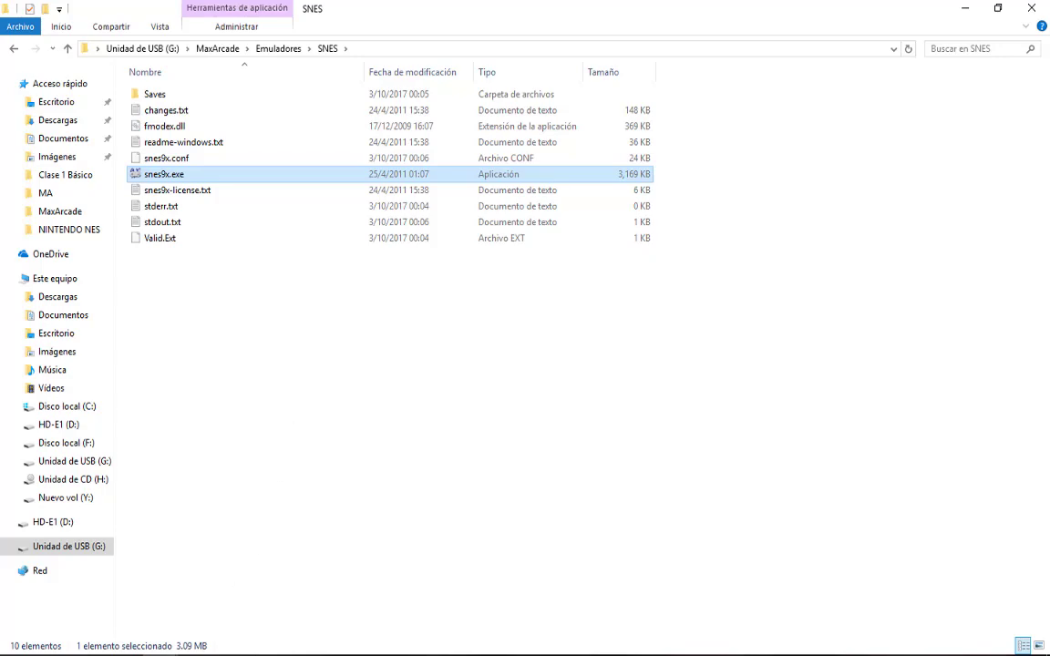
Switch to Firefox, examine the SNES9x download page on snes9x.ipherswipsite.com, and return to the file window.
{"action": "key", "text": "alt+Tab"}
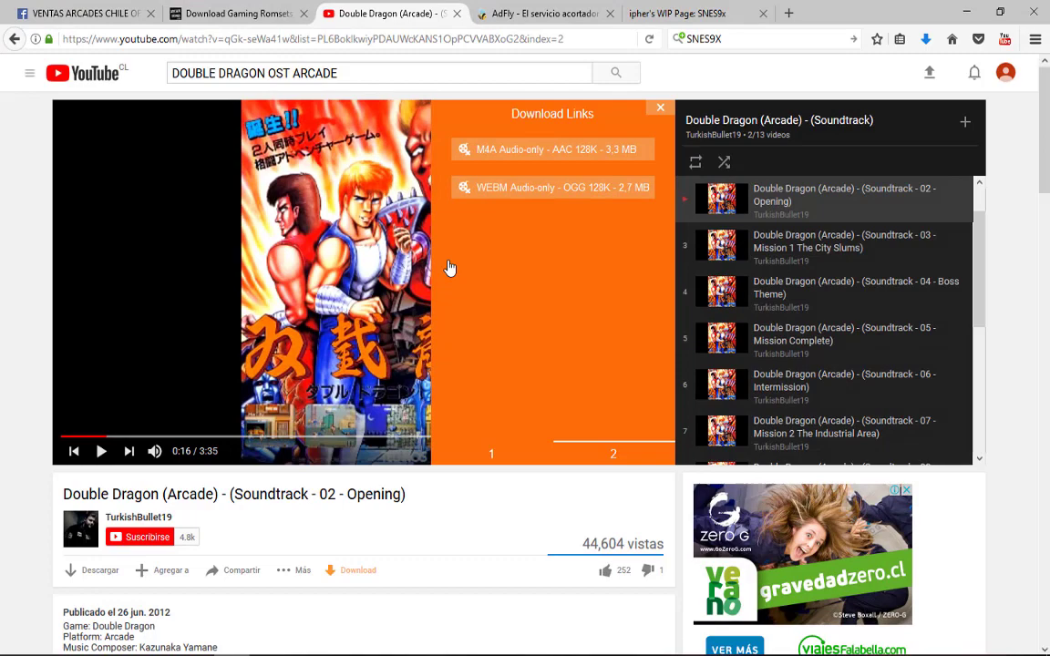
{"action": "left_click", "coordinate": [678, 13]}
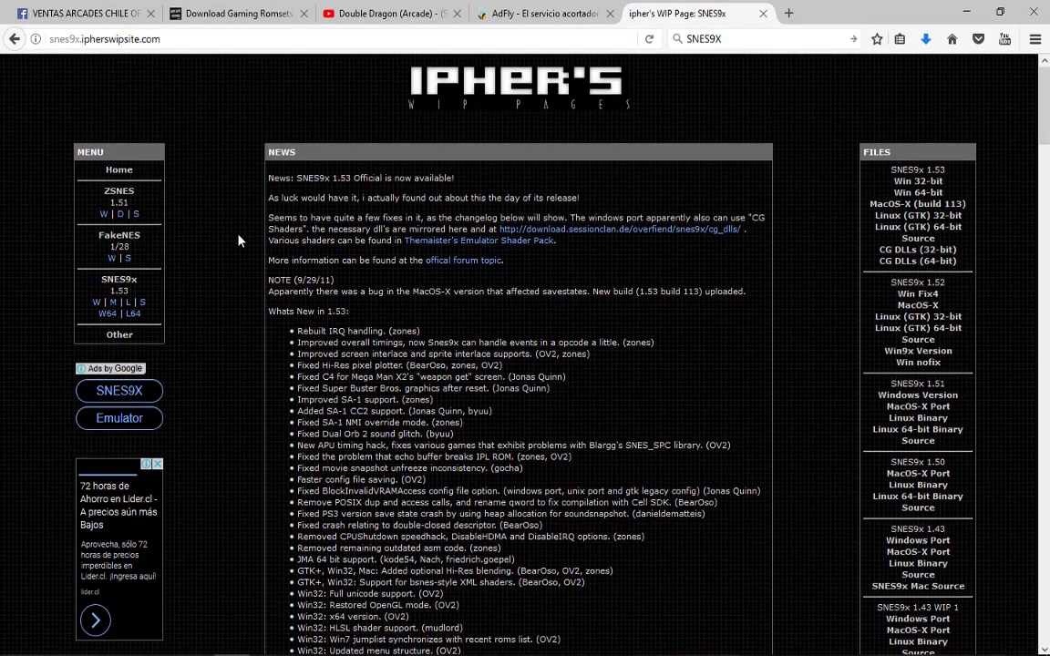
{"action": "scroll", "coordinate": [237, 239], "scroll_direction": "down", "scroll_amount": 2}
{"action": "scroll", "coordinate": [237, 241], "scroll_direction": "up", "scroll_amount": 2}
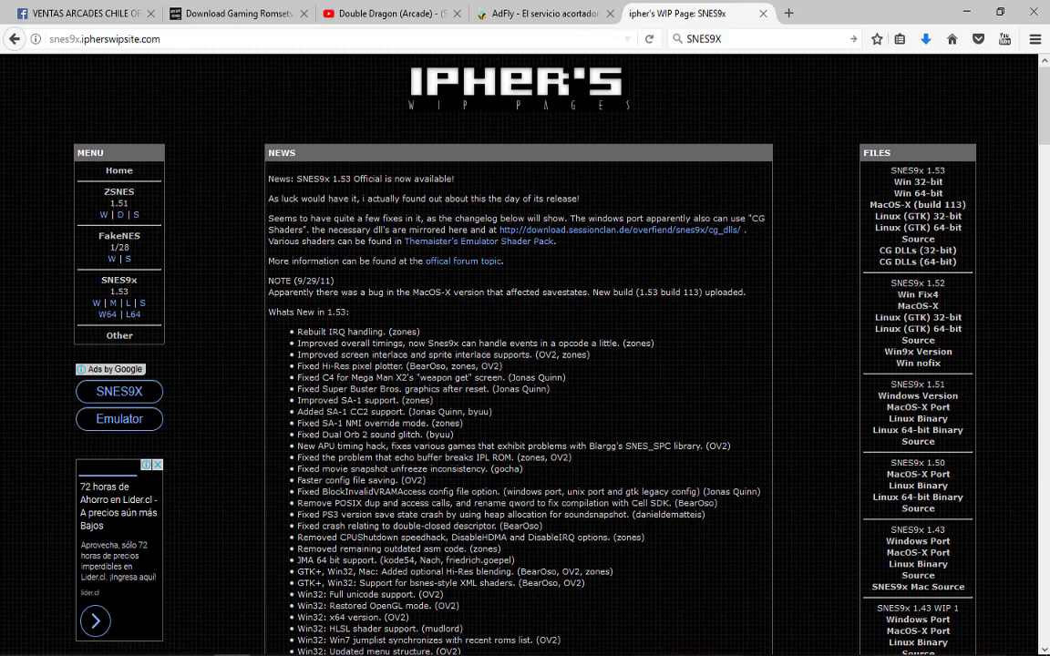
{"action": "left_click", "coordinate": [966, 11]}
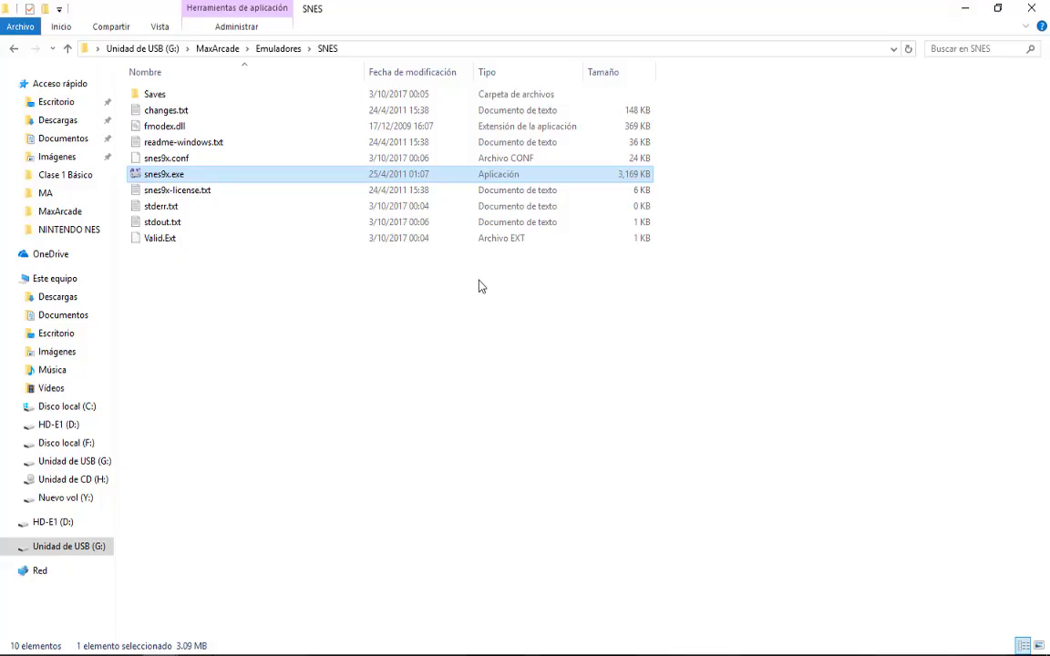
Go back to the MaxArcade folder and launch Preferences.exe.
{"action": "left_click", "coordinate": [262, 49]}
{"action": "left_click", "coordinate": [216, 49]}
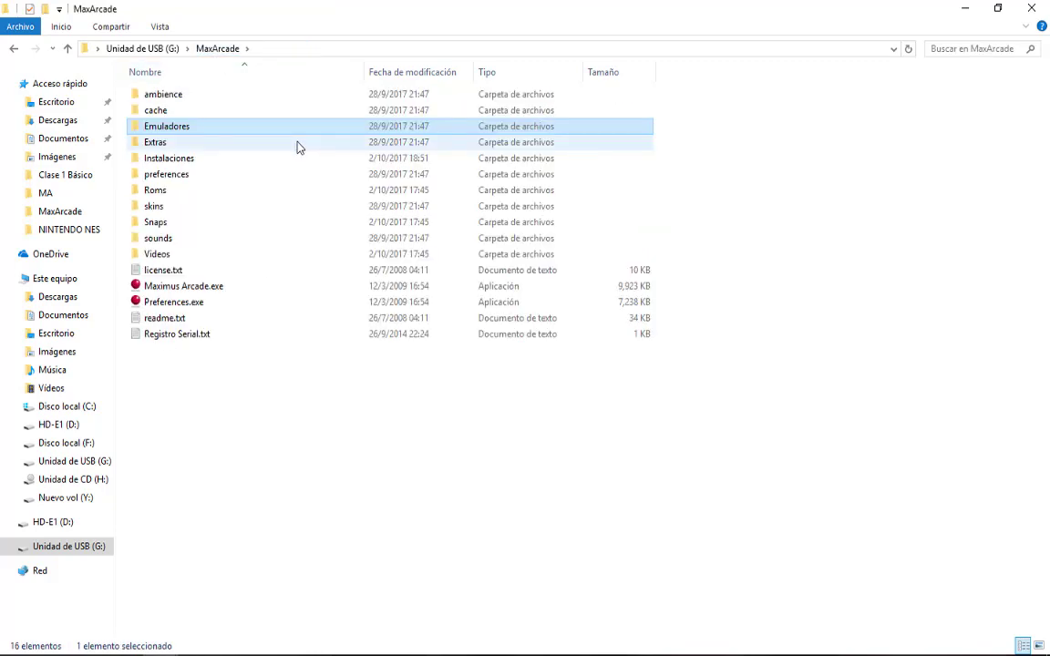
{"action": "double_click", "coordinate": [187, 301]}
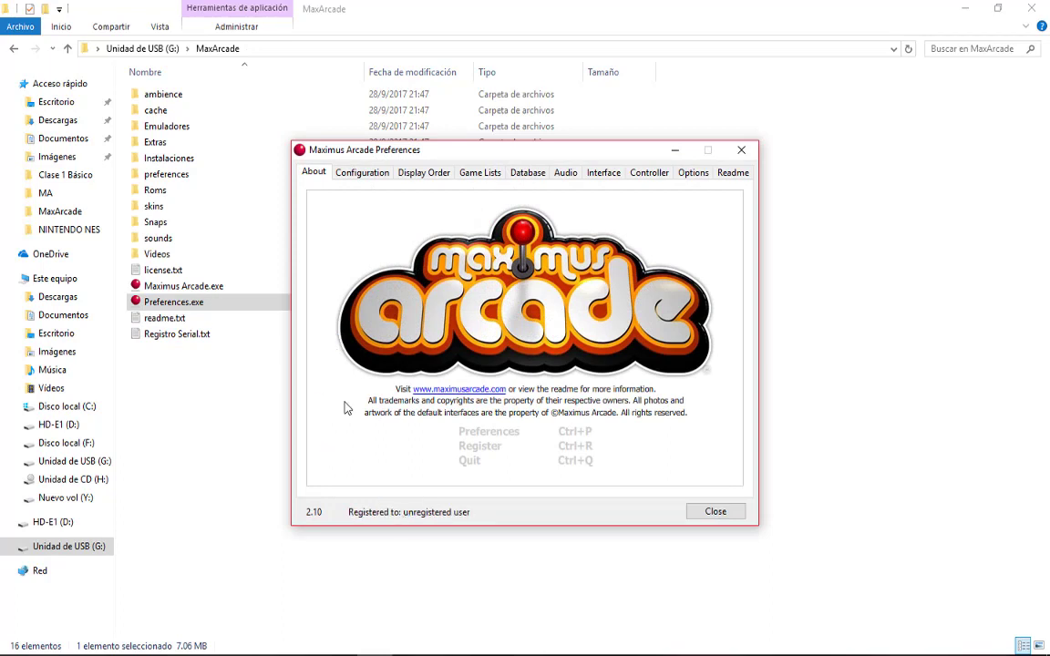
Choose Nintendo Super NES in the emulator configuration and set its executable to G:\MaxArcade\Emuladores\SNES\snes9x.exe.
{"action": "left_click", "coordinate": [352, 174]}
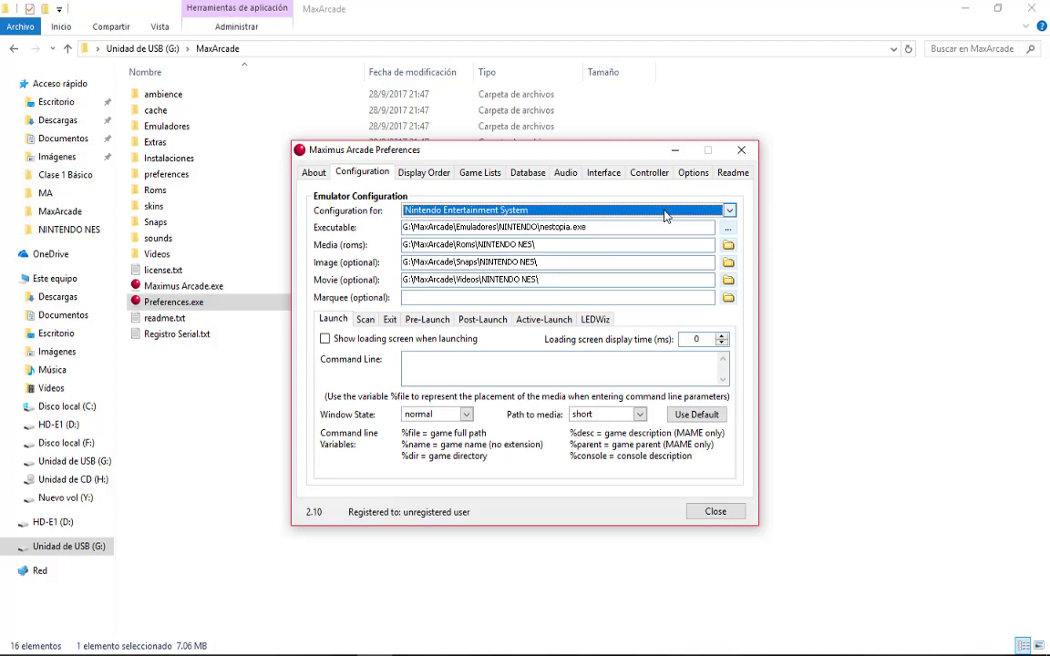
{"action": "left_click", "coordinate": [729, 211]}
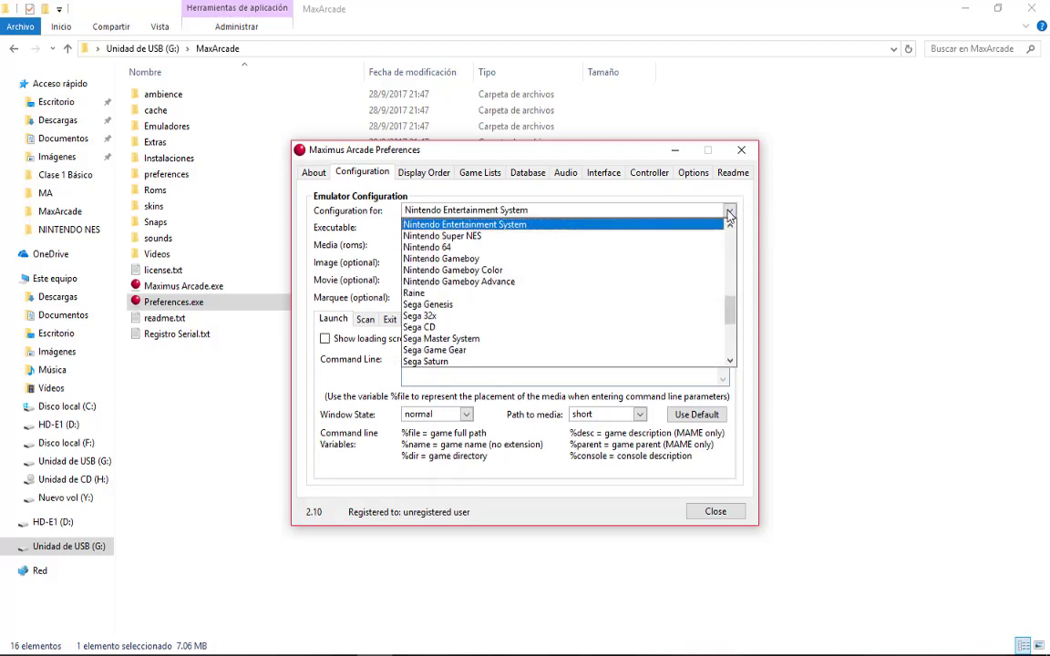
{"action": "left_click", "coordinate": [496, 236]}
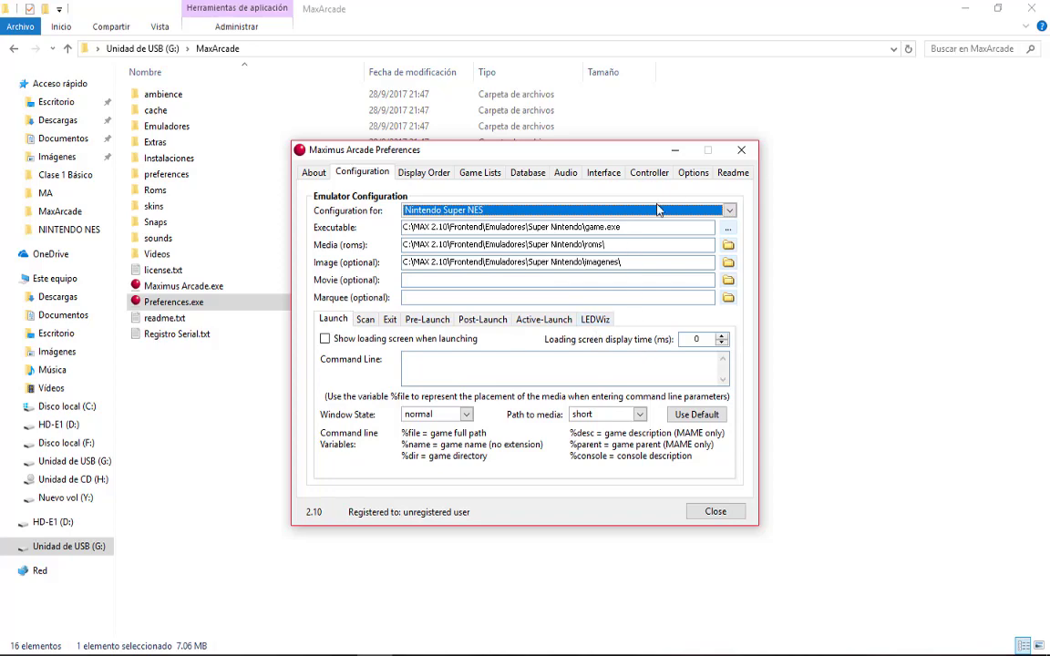
{"action": "left_click", "coordinate": [729, 230]}
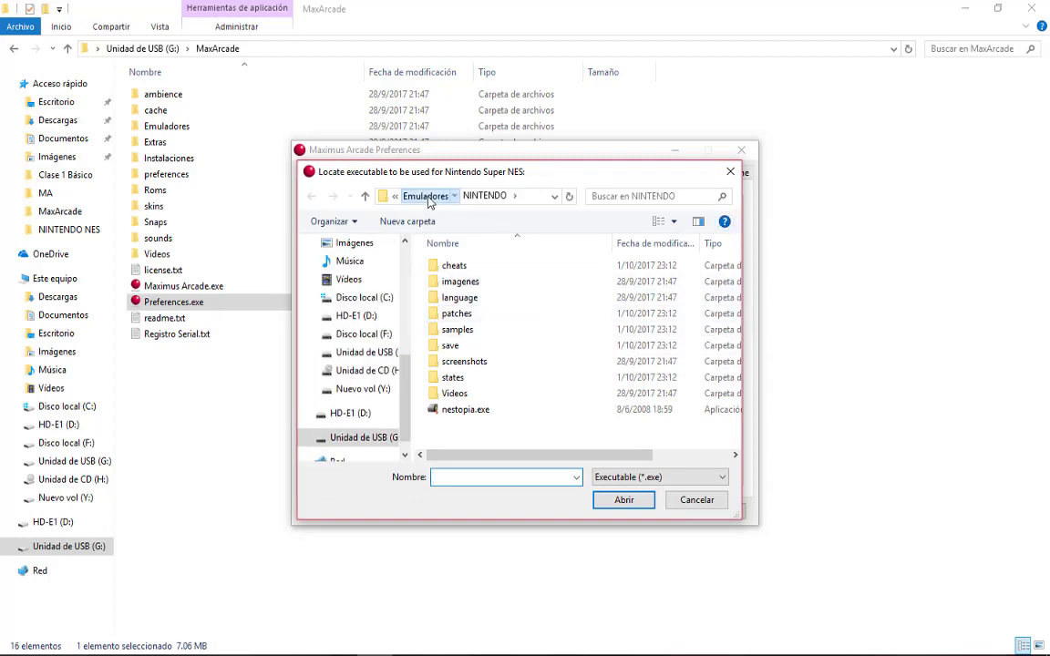
{"action": "left_click", "coordinate": [426, 196]}
{"action": "double_click", "coordinate": [472, 284]}
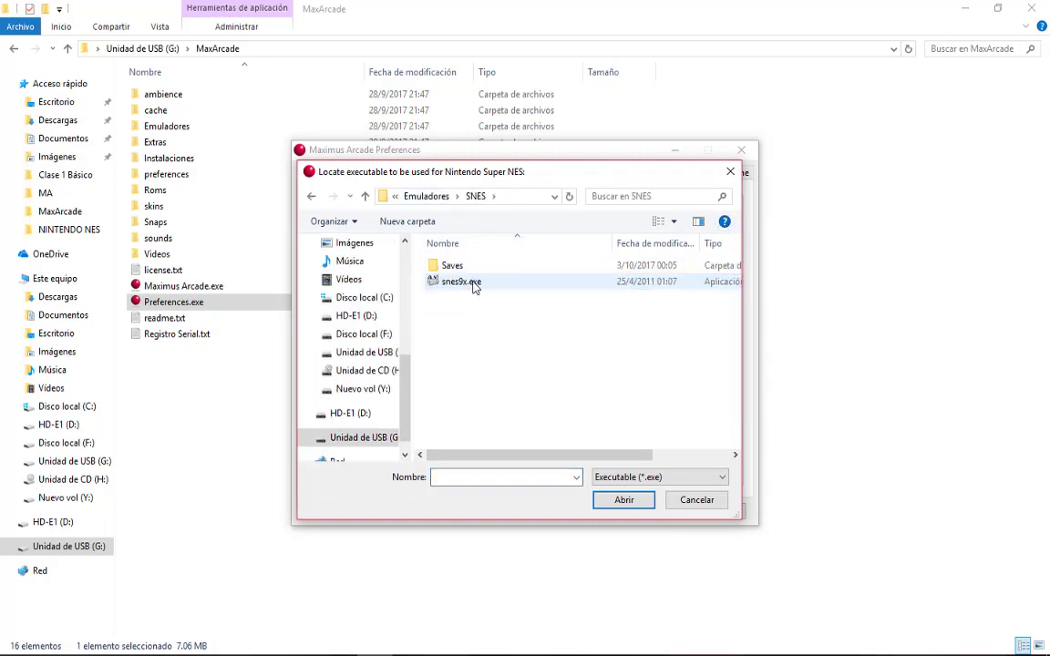
{"action": "left_click", "coordinate": [463, 283]}
{"action": "left_click", "coordinate": [623, 500]}
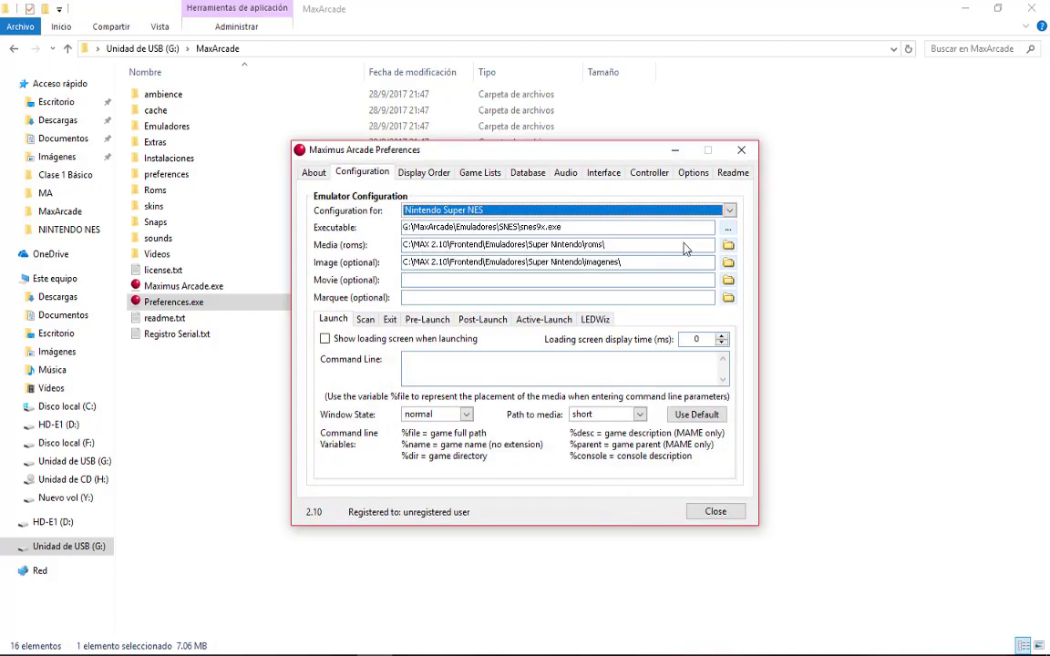
Set the Nintendo Super NES media (ROMs) folder to G:\MaxArcade\Roms\NINTENDO SNES.
{"action": "left_click", "coordinate": [728, 245]}
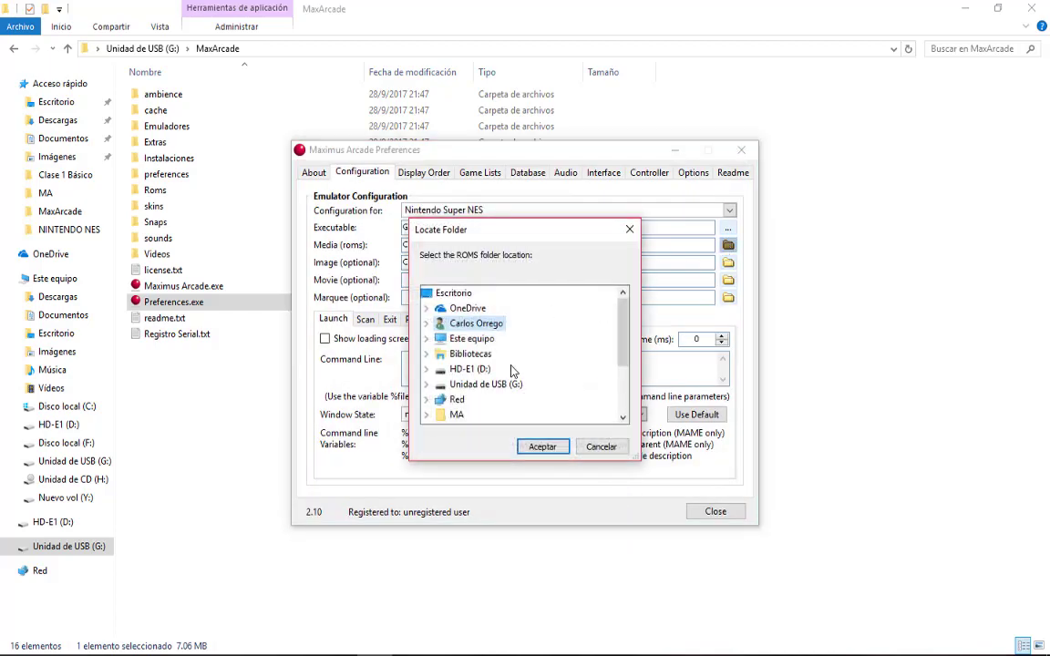
{"action": "left_click", "coordinate": [427, 385]}
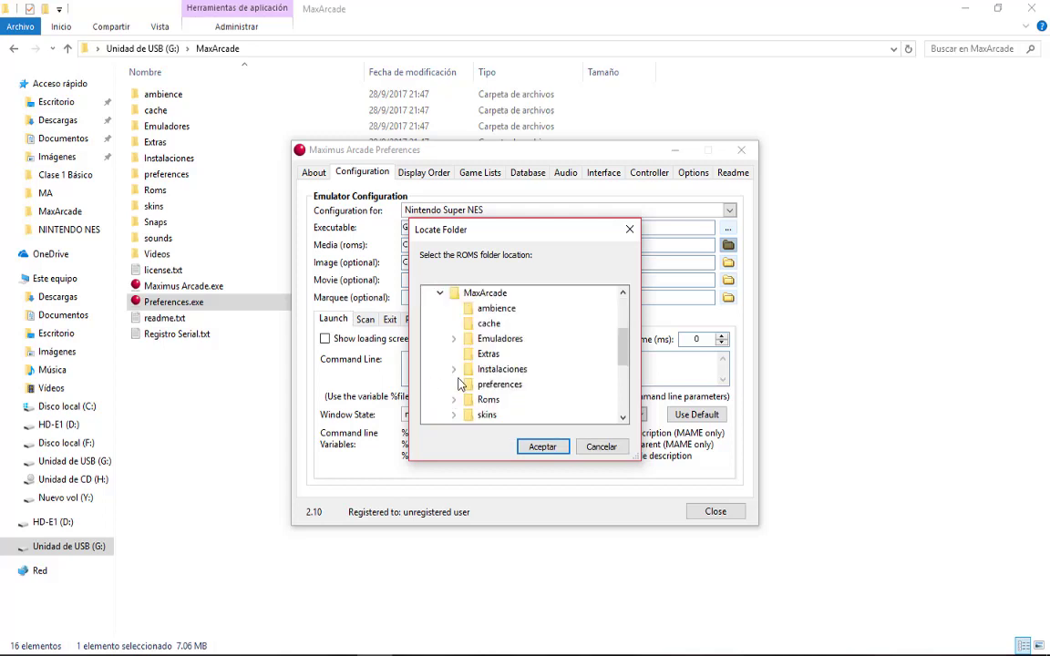
{"action": "left_click", "coordinate": [454, 400]}
{"action": "left_click", "coordinate": [521, 415]}
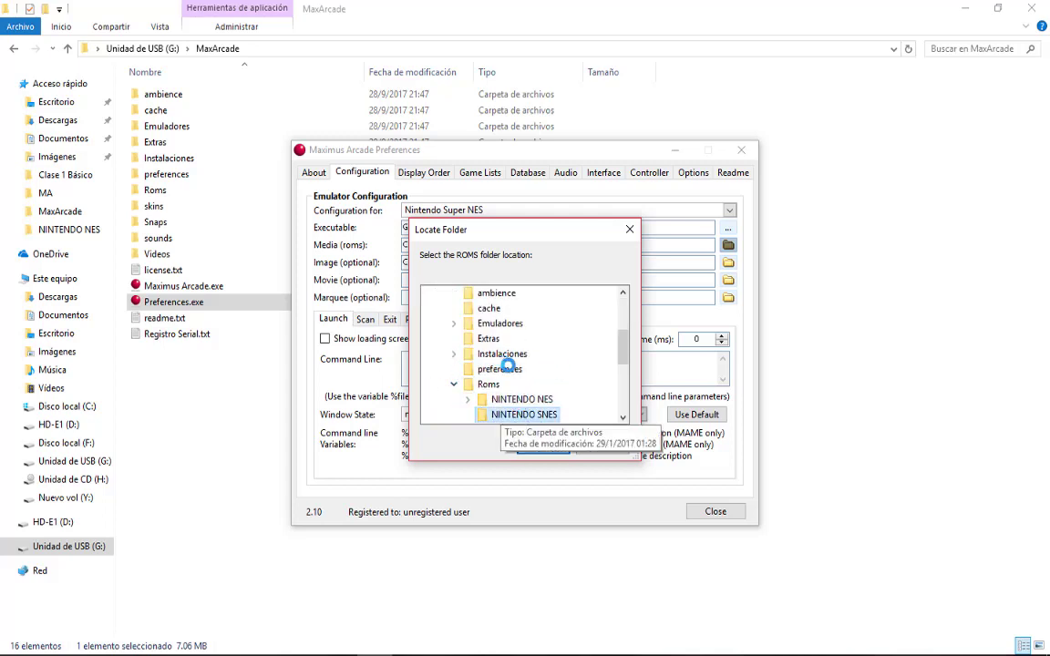
{"action": "left_click", "coordinate": [552, 448]}
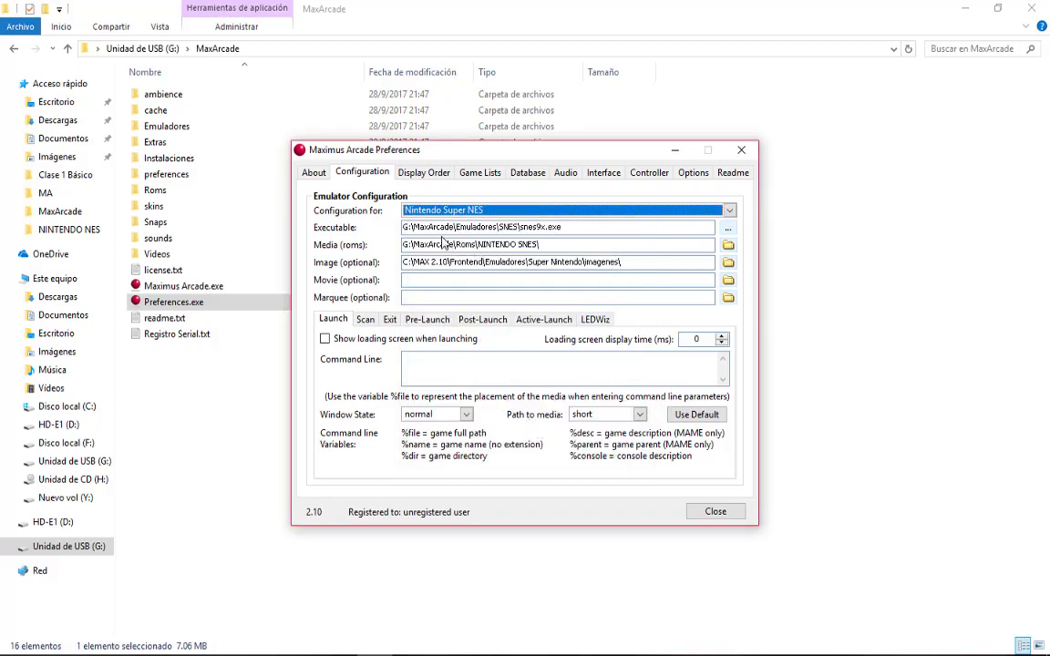
Set the Nintendo Super NES image folder to G:\MaxArcade\Snaps\NINTENDO SNES.
{"action": "left_click", "coordinate": [728, 263]}
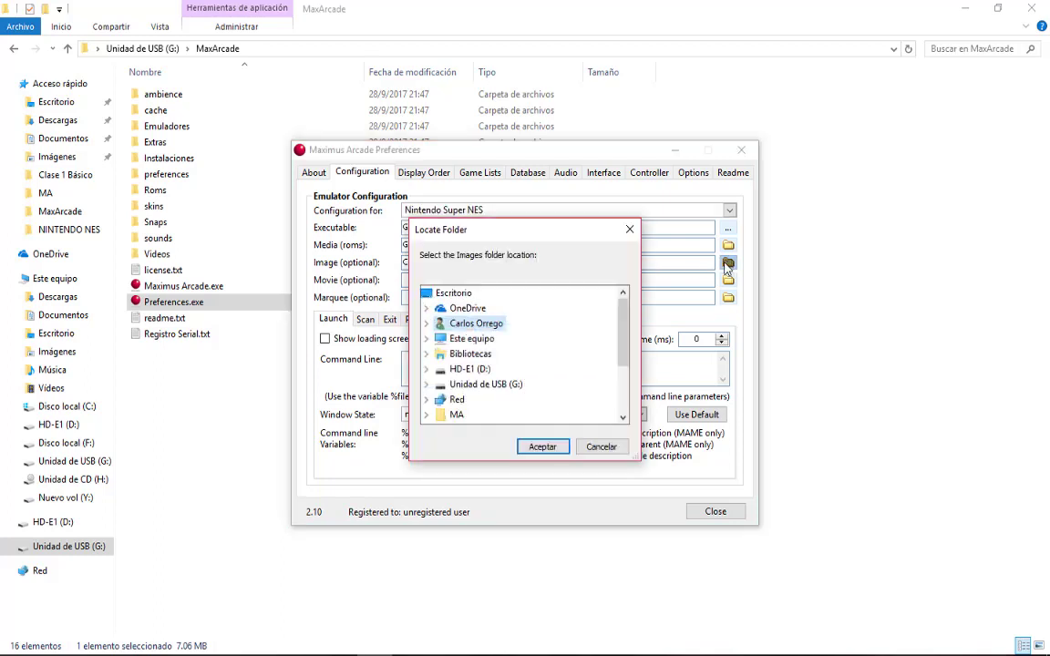
{"action": "left_click", "coordinate": [426, 384]}
{"action": "left_click", "coordinate": [440, 399]}
{"action": "scroll", "coordinate": [596, 361], "scroll_direction": "down", "scroll_amount": 2}
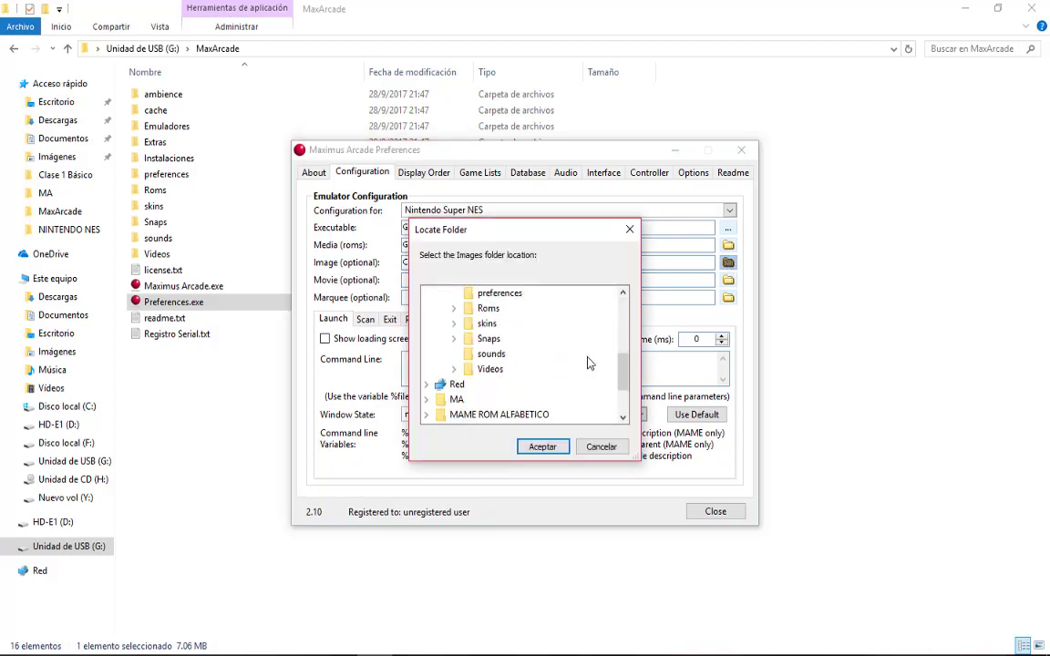
{"action": "left_click", "coordinate": [453, 338]}
{"action": "left_click", "coordinate": [523, 368]}
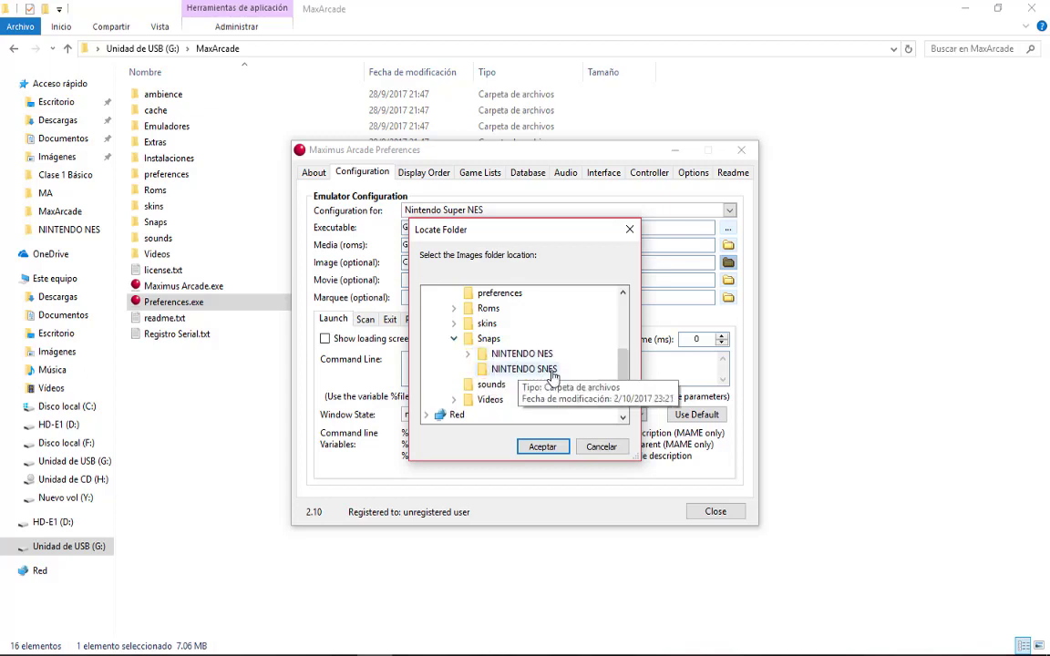
{"action": "left_click", "coordinate": [544, 448]}
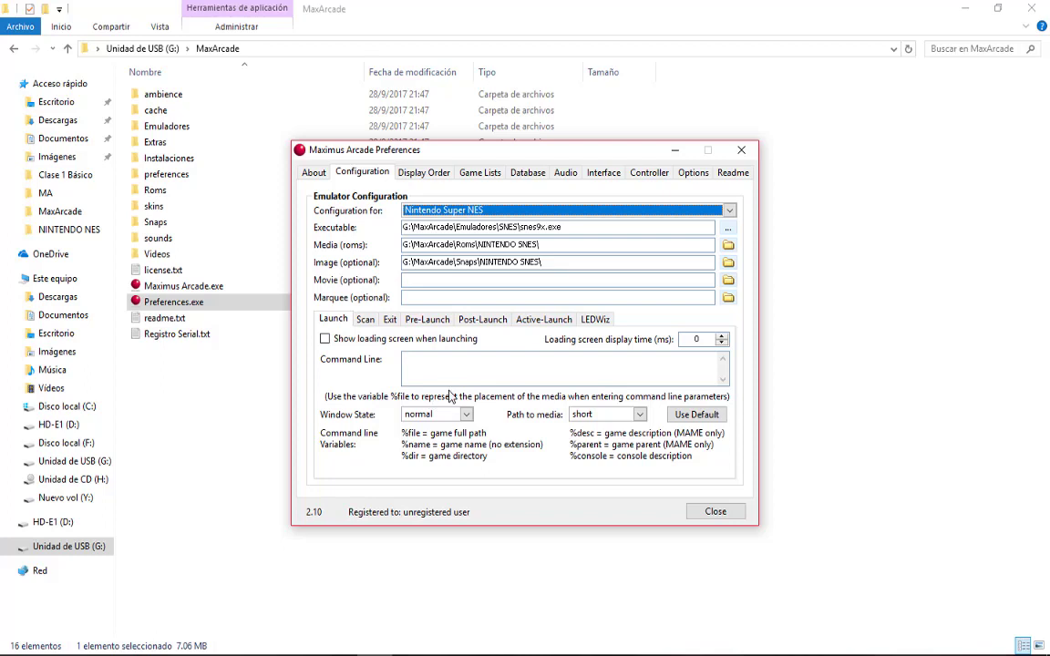
Compare the Super NES scan media extensions with the file format of the ROMs in MaxArcade's Roms\NINTENDO SNES folder.
{"action": "left_click", "coordinate": [364, 319]}
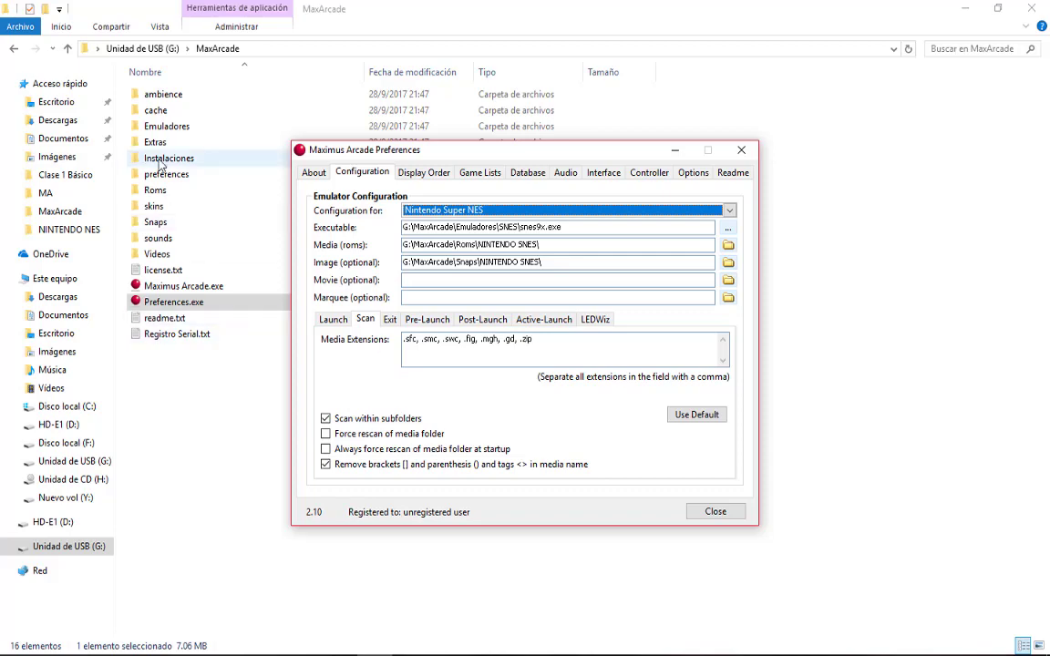
{"action": "double_click", "coordinate": [160, 193]}
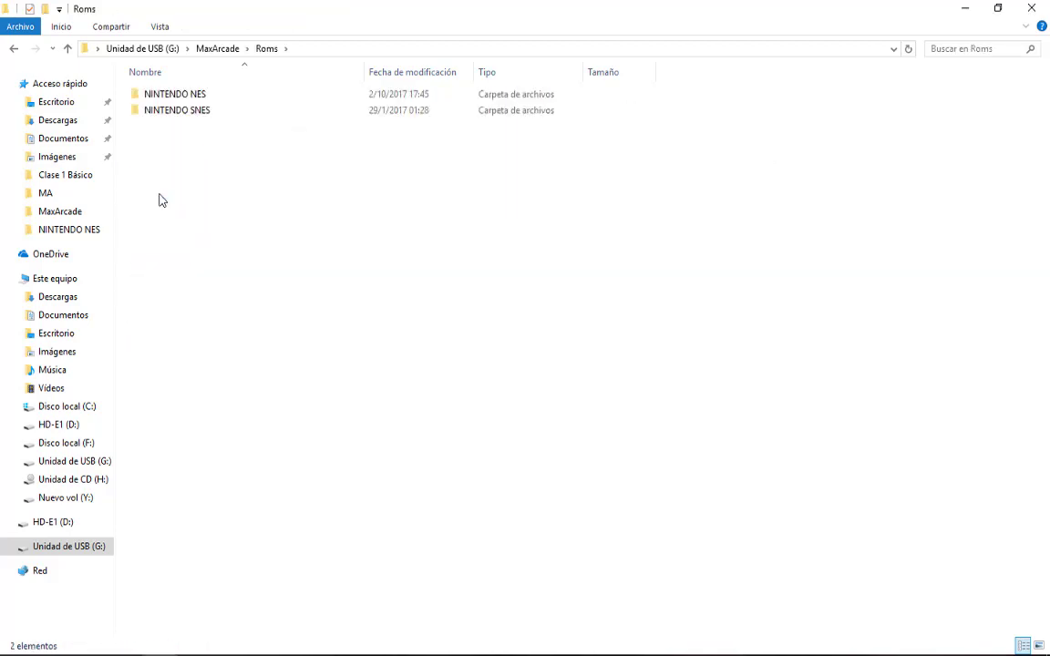
{"action": "double_click", "coordinate": [173, 110]}
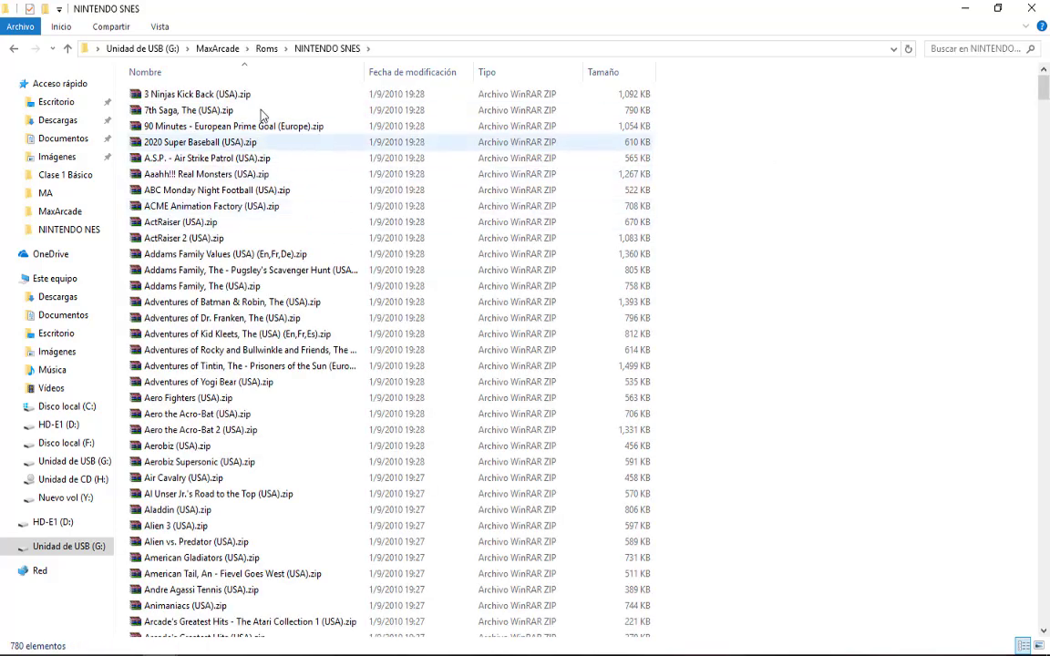
{"action": "scroll", "coordinate": [363, 246], "scroll_direction": "down", "scroll_amount": 20}
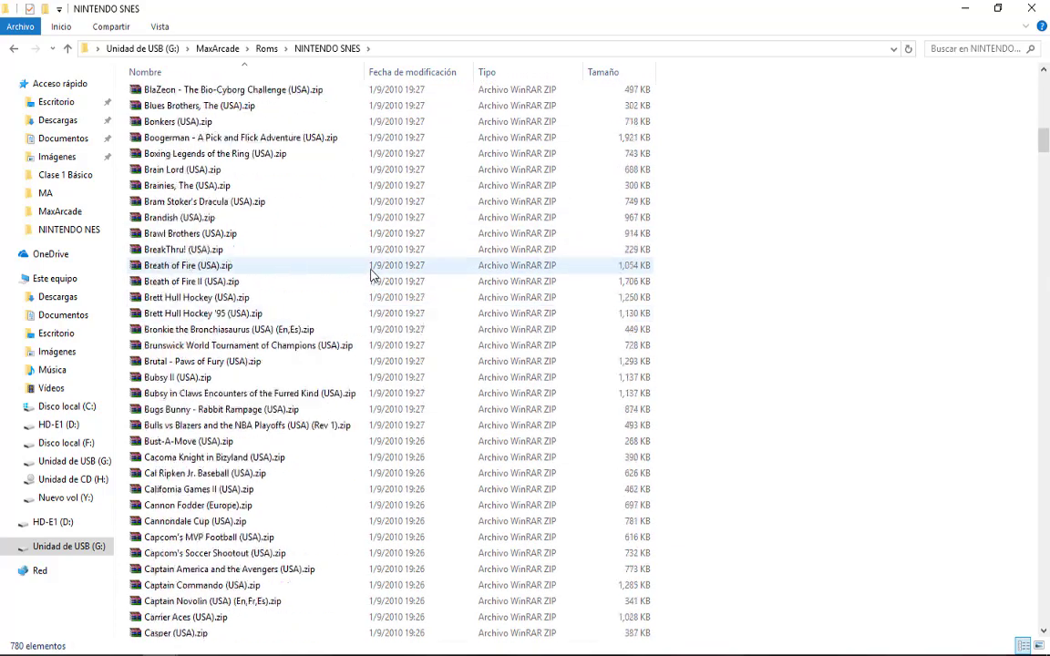
{"action": "scroll", "coordinate": [371, 274], "scroll_direction": "up", "scroll_amount": 9}
{"action": "key", "text": "alt+Tab"}
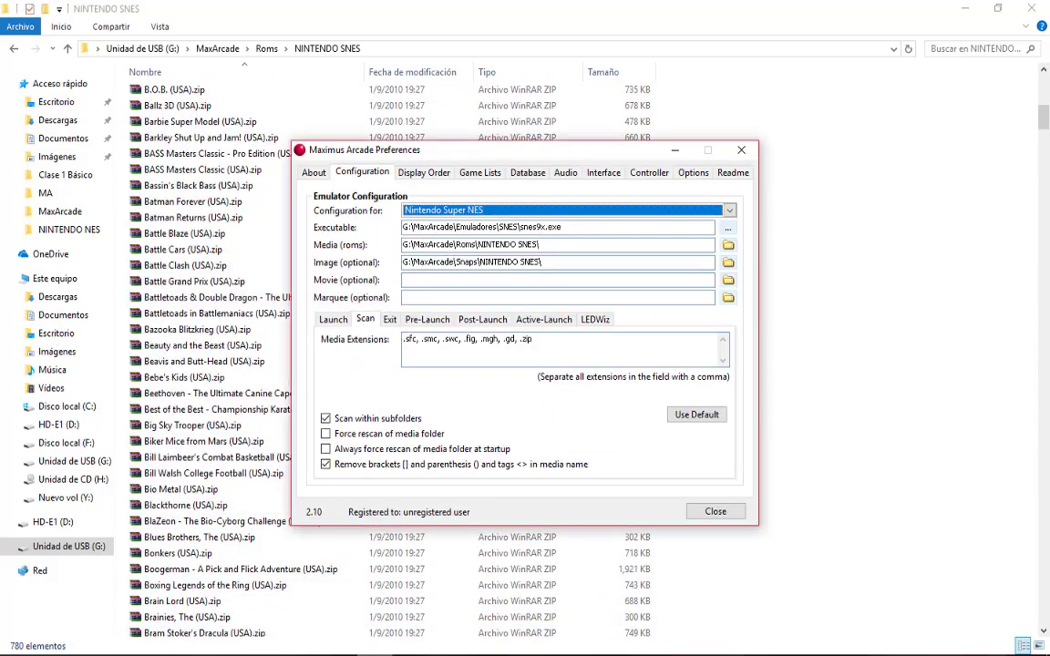
{"action": "left_click_drag", "start_coordinate": [517, 339], "coordinate": [551, 350]}
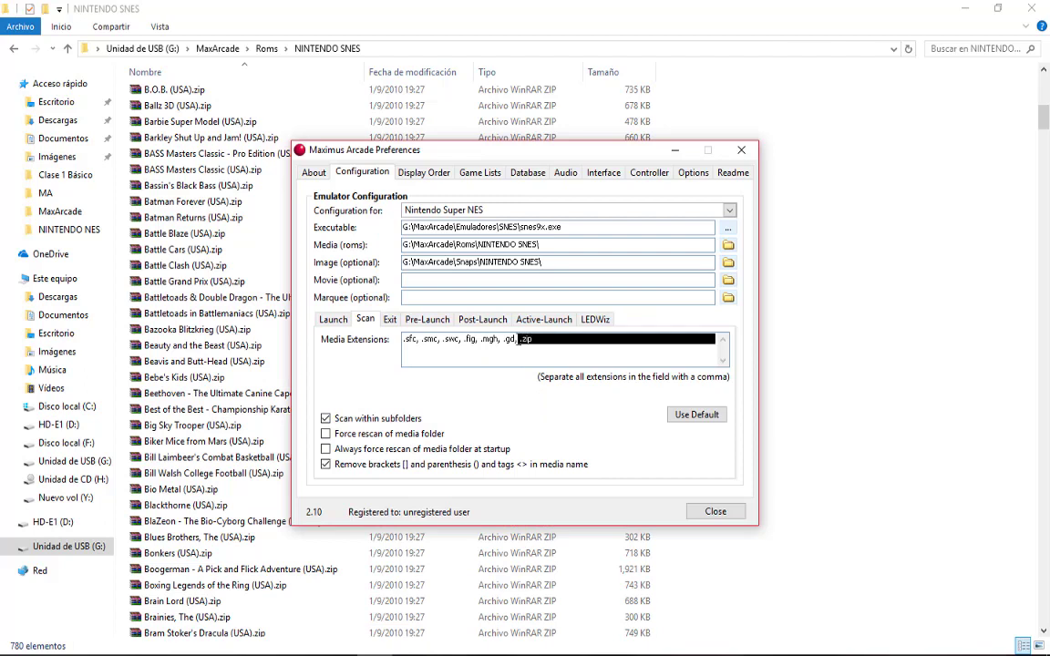
{"action": "left_click", "coordinate": [553, 346]}
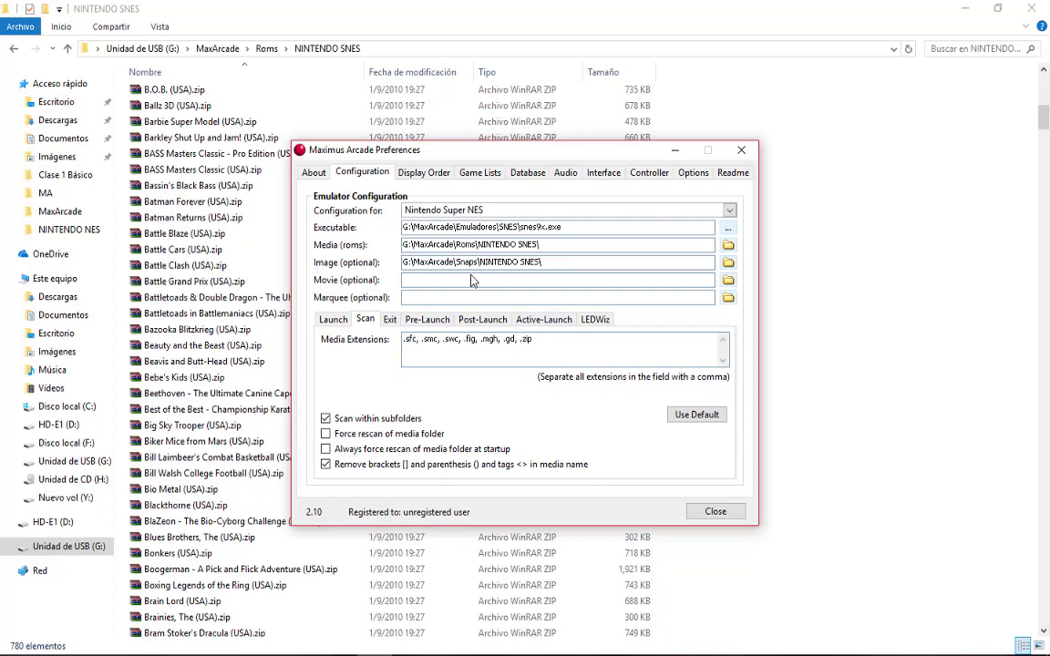
Enable forced rescan of the media folder, including always at startup, and review the Exit, Pre-Launch and Post-Launch settings.
{"action": "left_click", "coordinate": [326, 433]}
{"action": "left_click", "coordinate": [362, 451]}
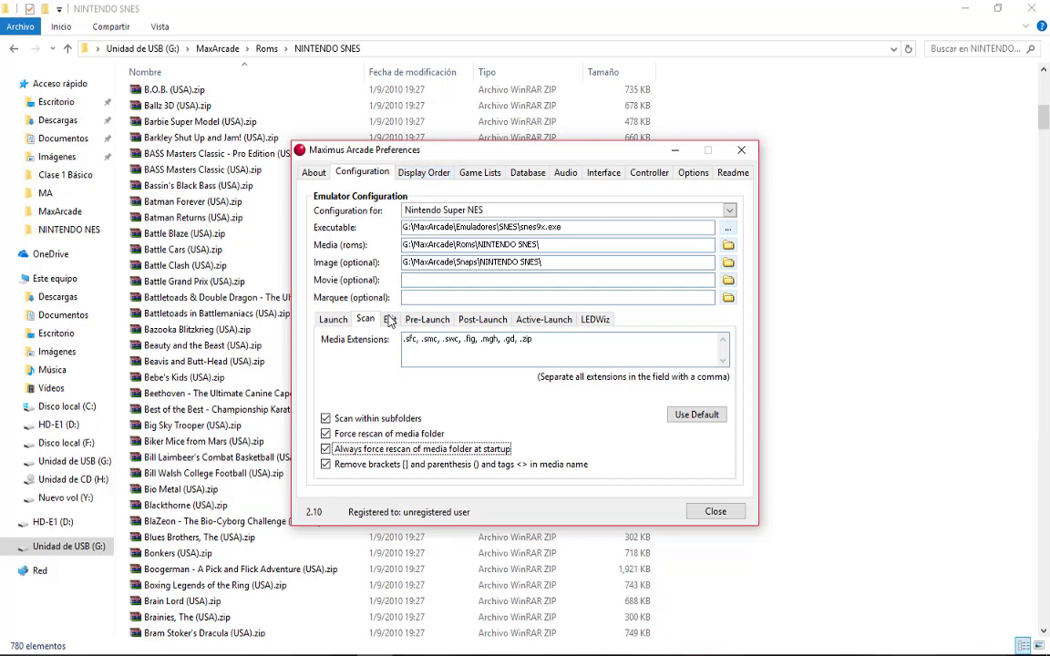
{"action": "left_click", "coordinate": [390, 320]}
{"action": "left_click", "coordinate": [426, 320]}
{"action": "left_click", "coordinate": [487, 321]}
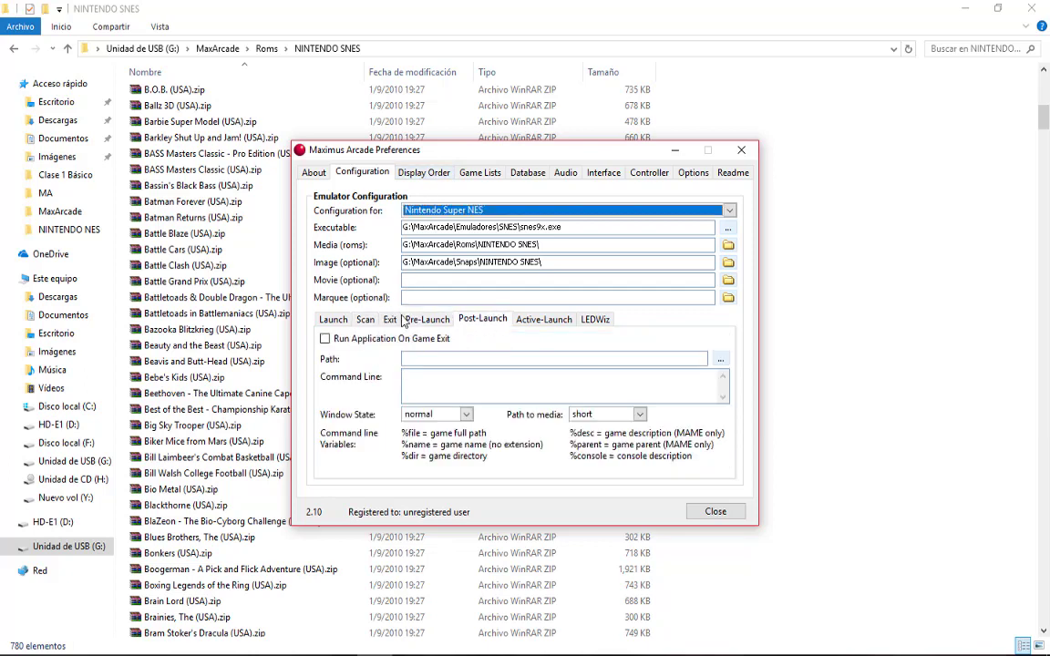
Add Nintendo Super NES from the available emulators to the emulator display order.
{"action": "left_click", "coordinate": [425, 175]}
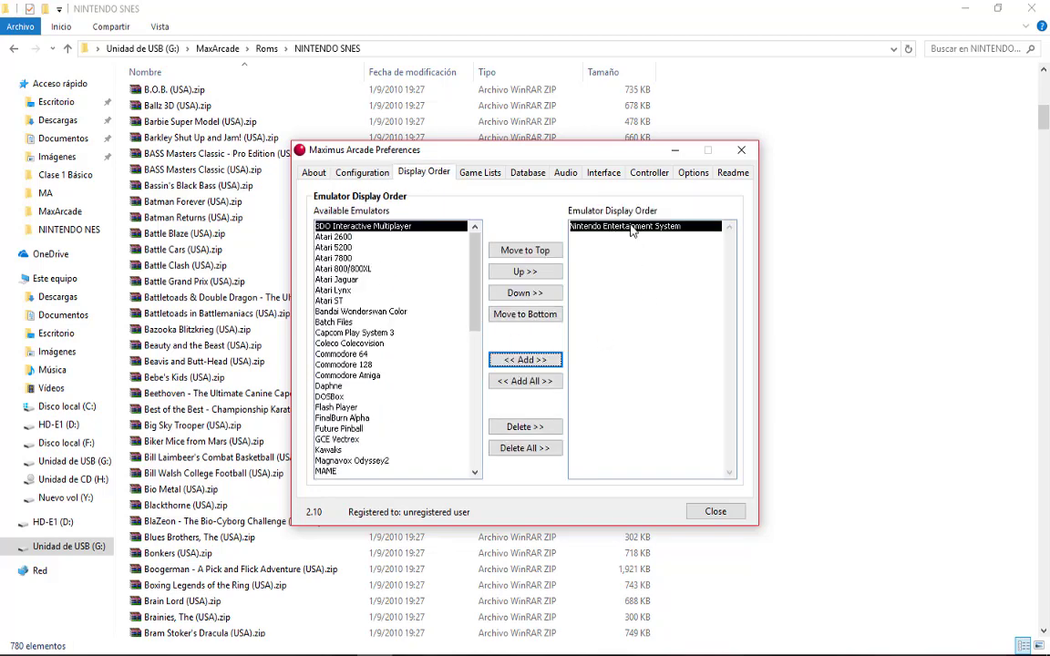
{"action": "left_click_drag", "start_coordinate": [475, 278], "coordinate": [491, 352]}
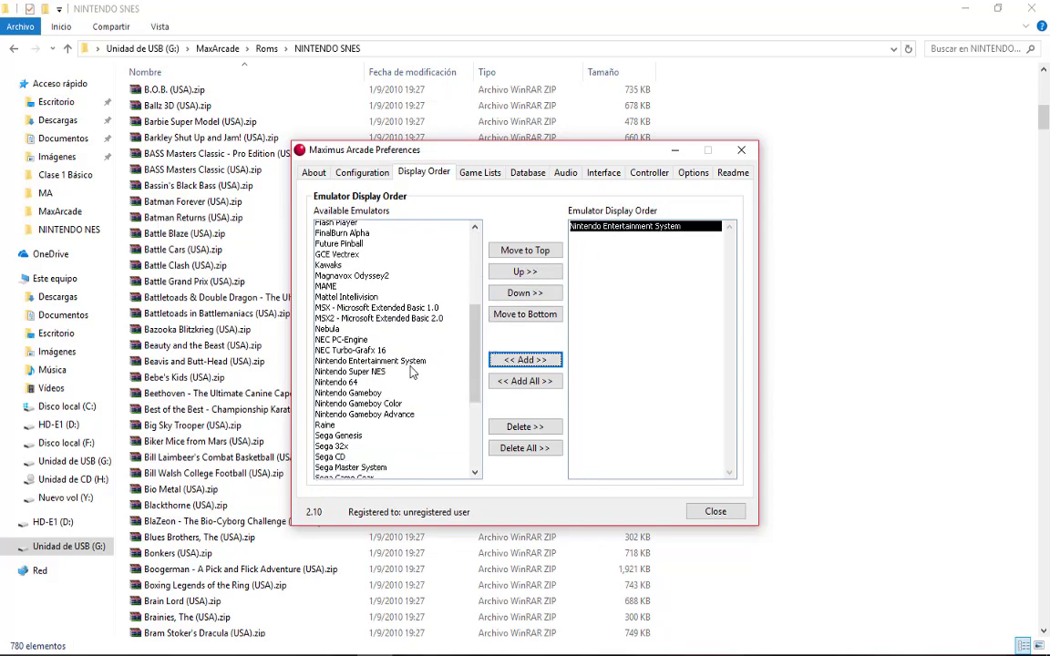
{"action": "left_click", "coordinate": [378, 372]}
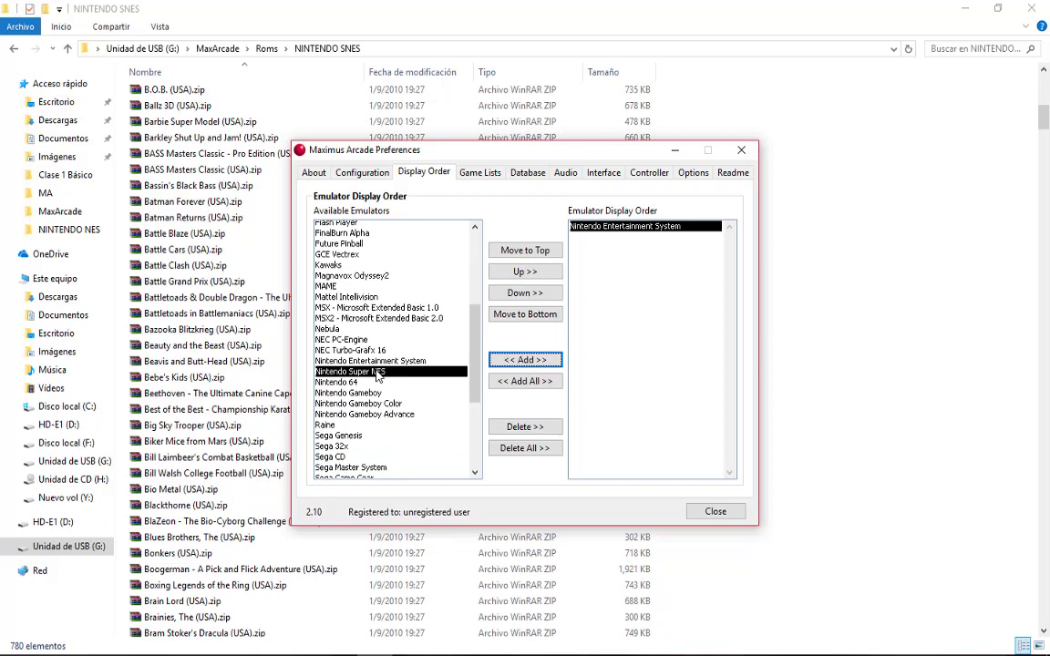
{"action": "left_click", "coordinate": [504, 360]}
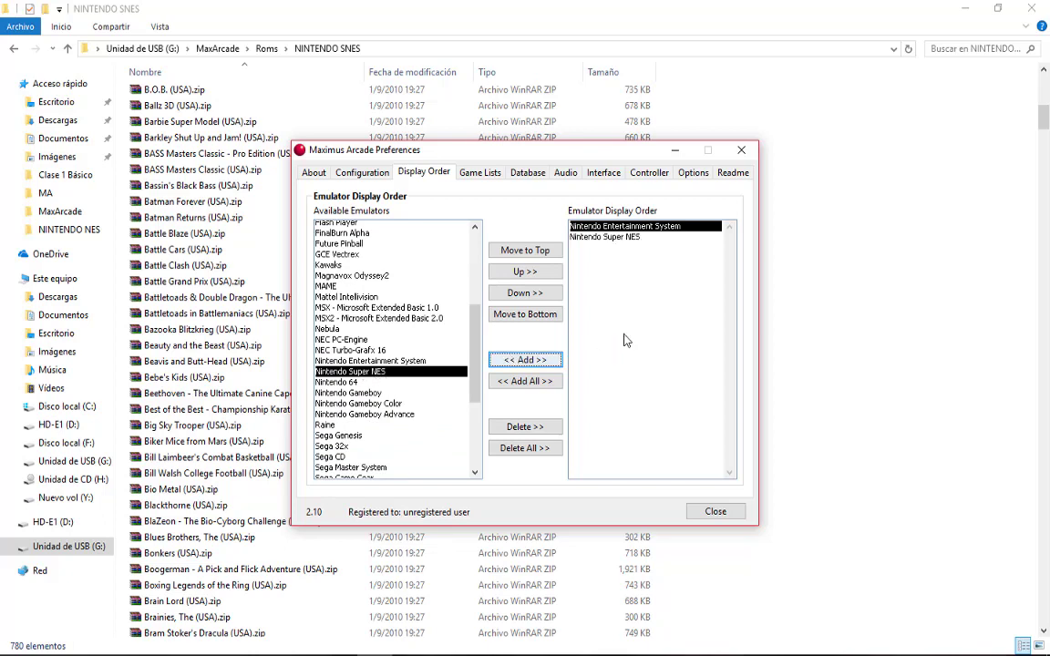
Move Nintendo Super NES up in the display order and back down below Nintendo Entertainment System.
{"action": "left_click", "coordinate": [618, 265]}
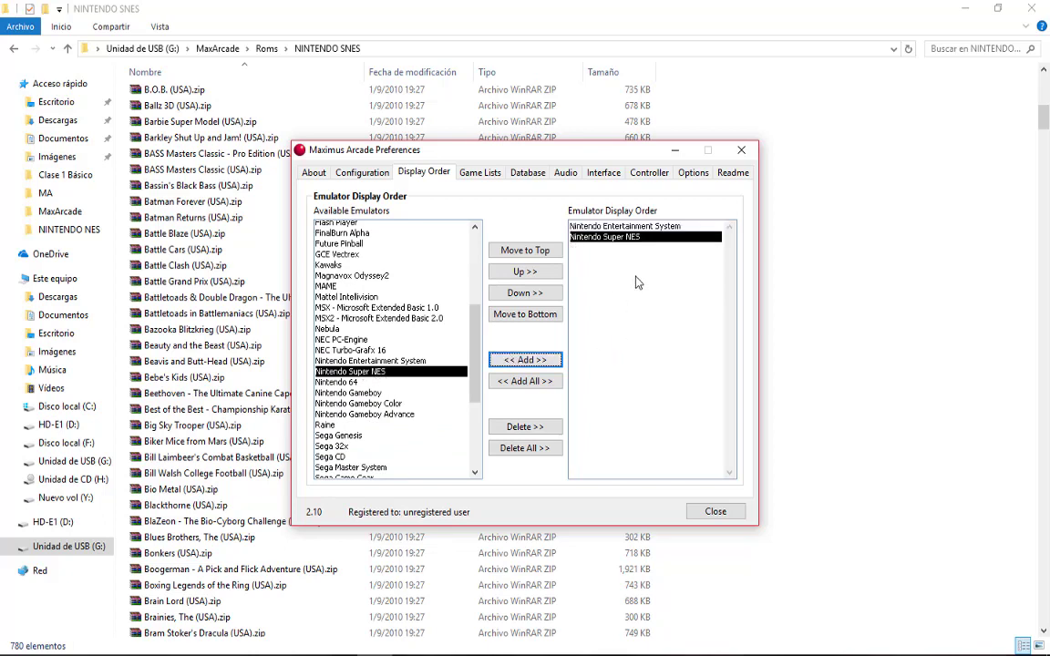
{"action": "left_click", "coordinate": [616, 227]}
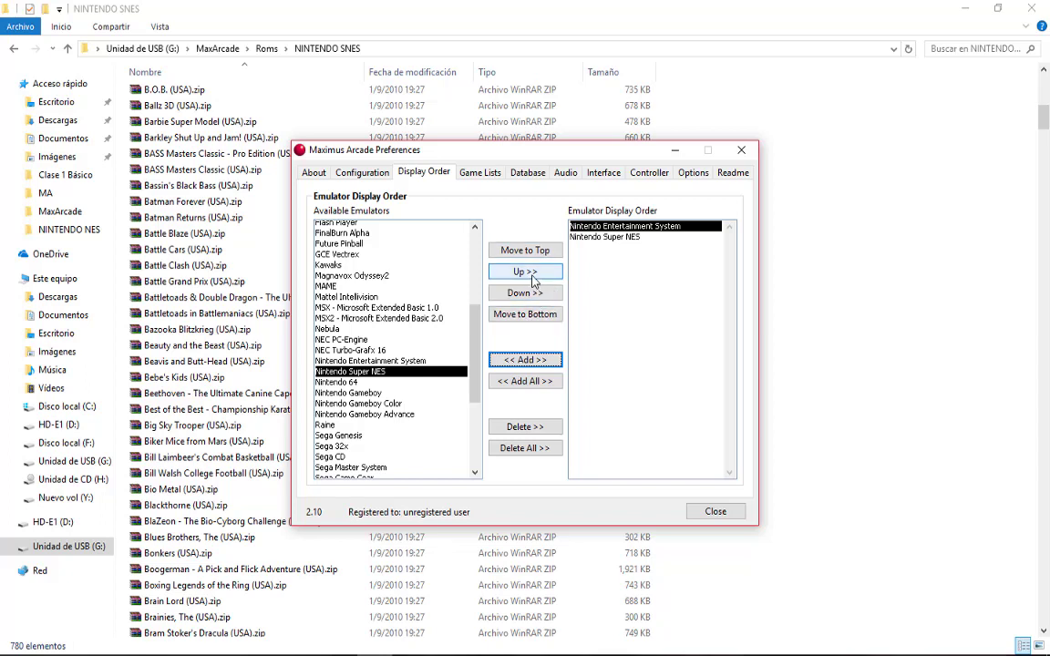
{"action": "left_click", "coordinate": [606, 237]}
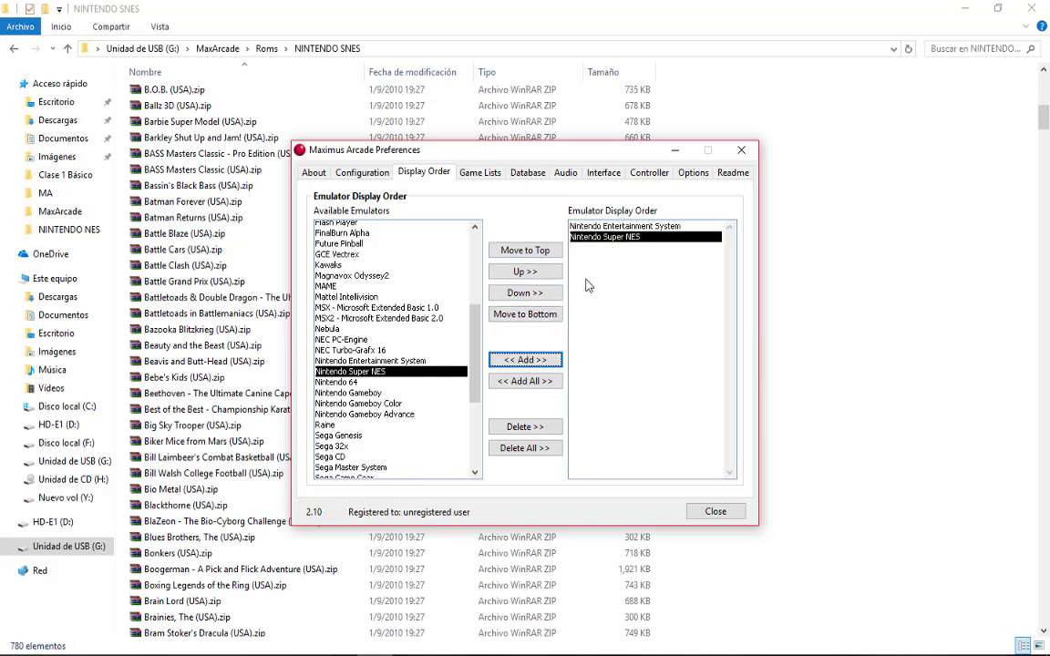
{"action": "left_click", "coordinate": [597, 226]}
{"action": "left_click", "coordinate": [602, 237]}
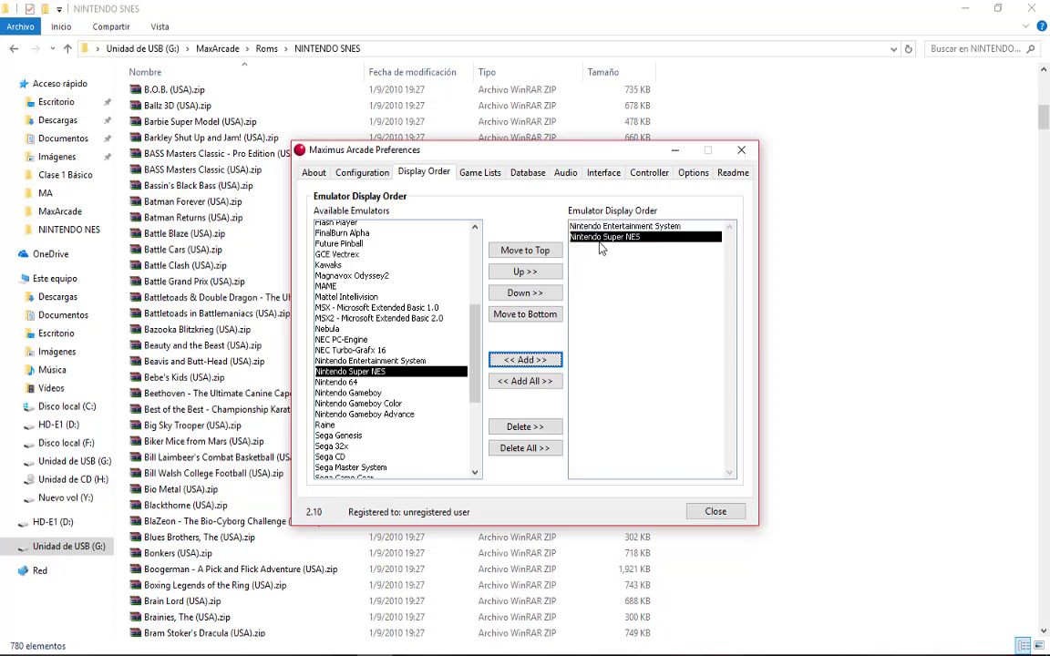
{"action": "left_click", "coordinate": [527, 294]}
{"action": "left_click", "coordinate": [525, 272]}
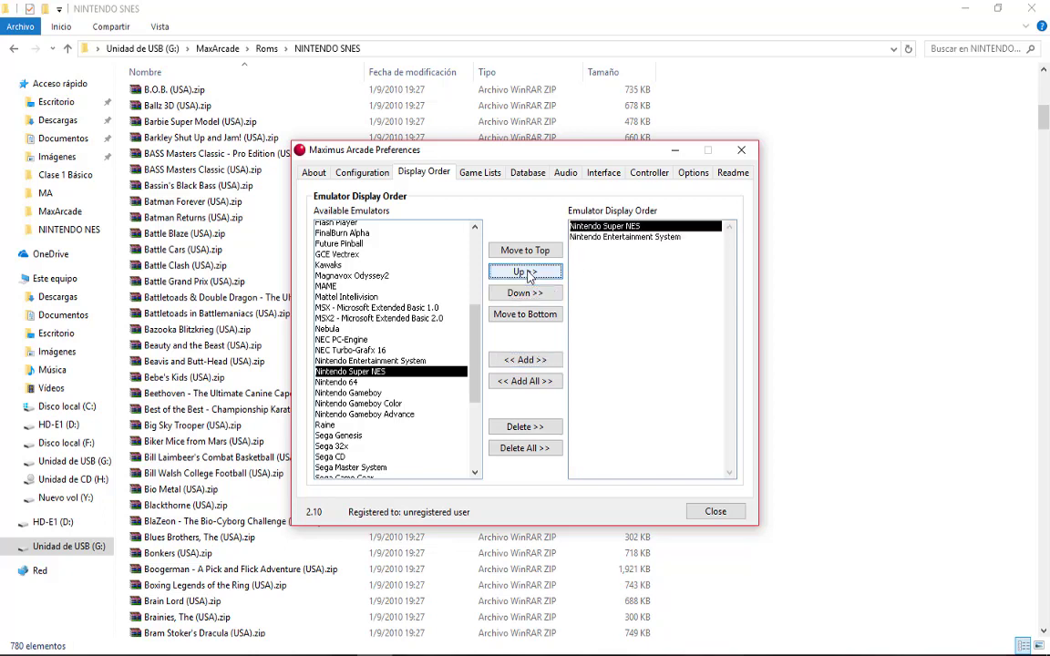
{"action": "left_click", "coordinate": [536, 294]}
{"action": "left_click", "coordinate": [537, 295]}
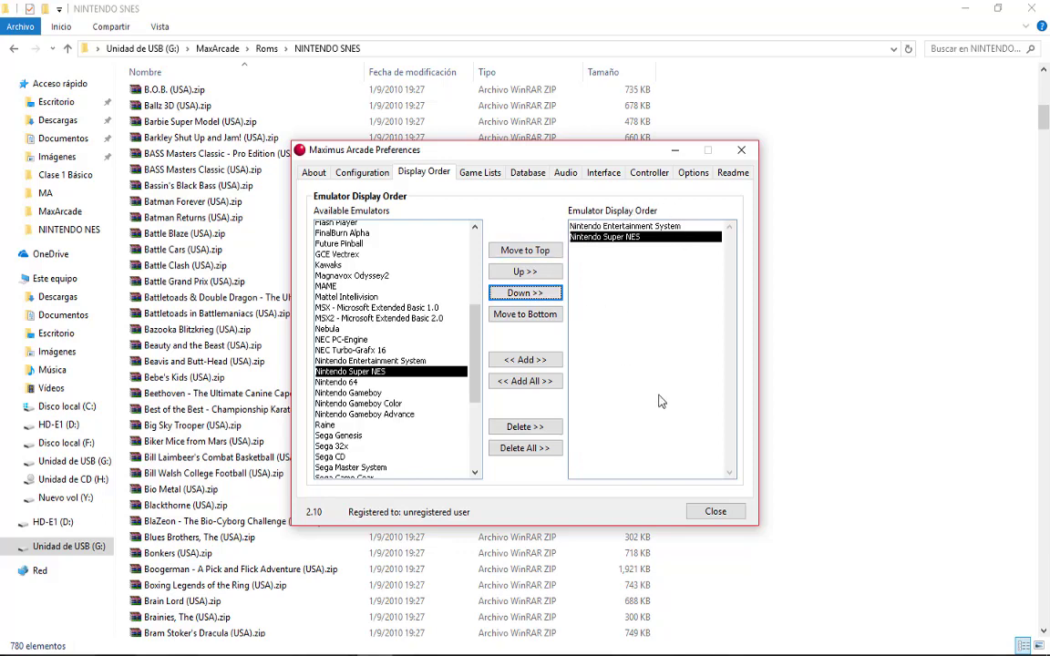
Close Maximus Arcade Preferences and open the Emuladores folder inside MaxArcade.
{"action": "left_click", "coordinate": [716, 512]}
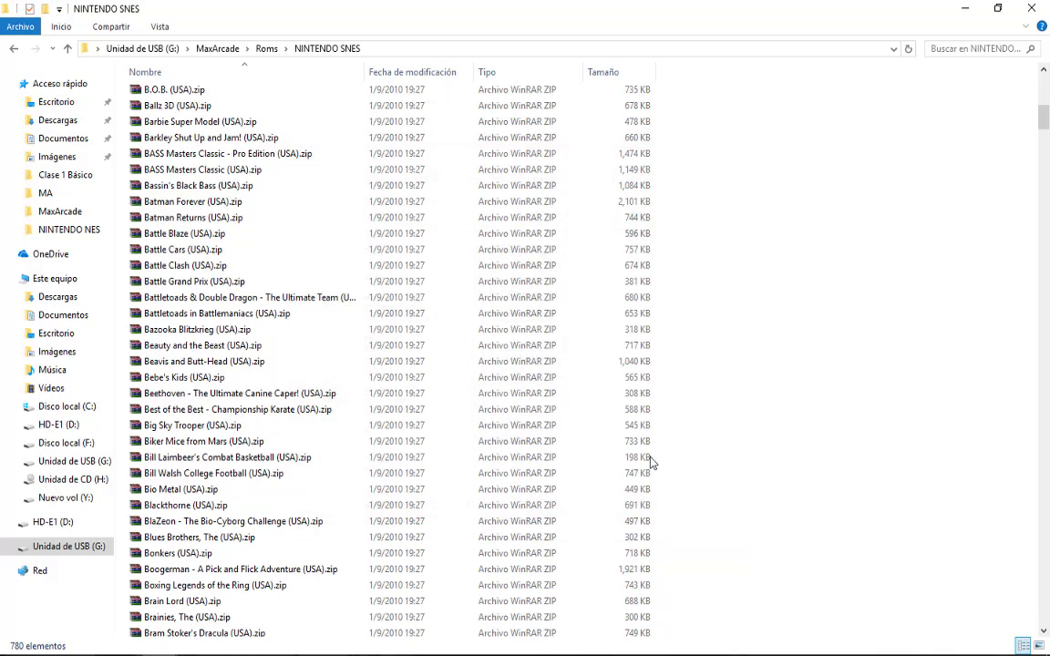
{"action": "left_click", "coordinate": [210, 48]}
{"action": "double_click", "coordinate": [174, 130]}
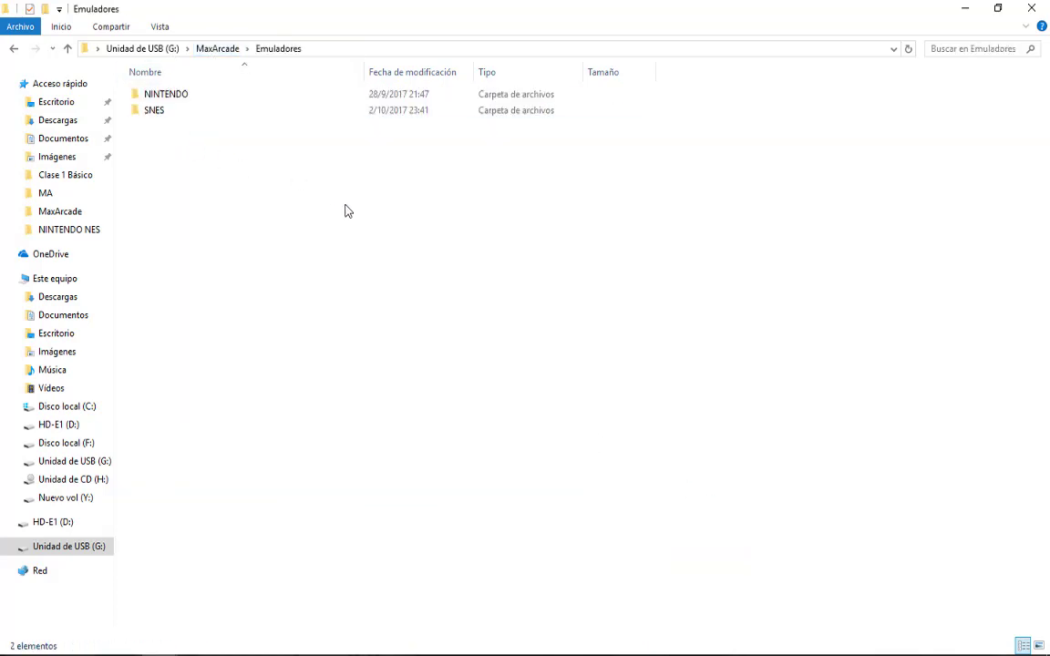
Launch snes9x.exe from the SNES folder and switch the emulator to full screen.
{"action": "double_click", "coordinate": [157, 110]}
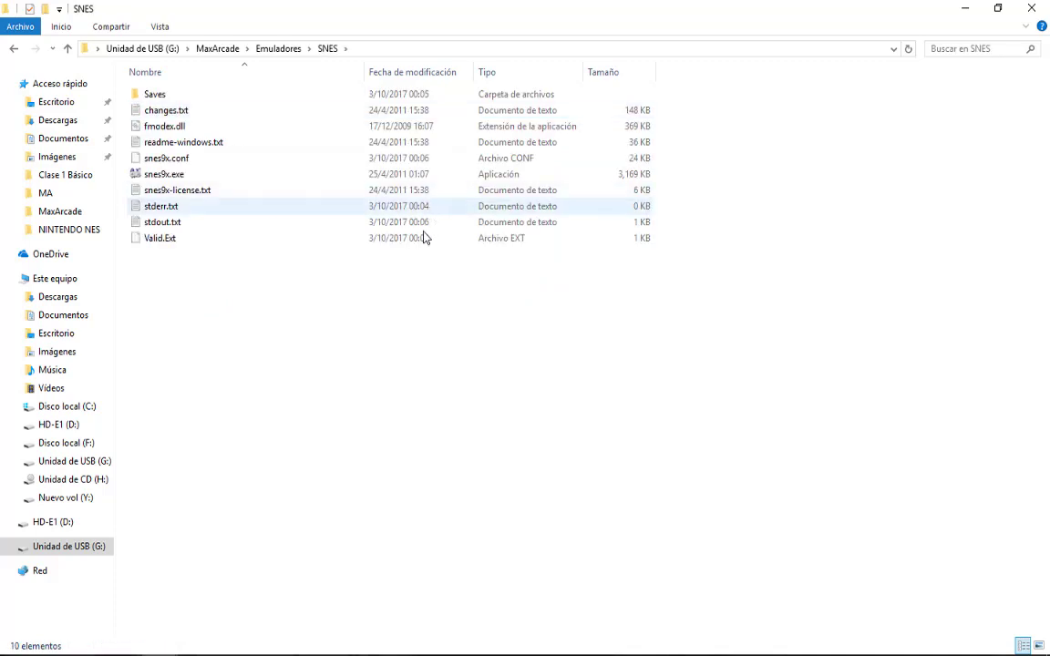
{"action": "double_click", "coordinate": [178, 174]}
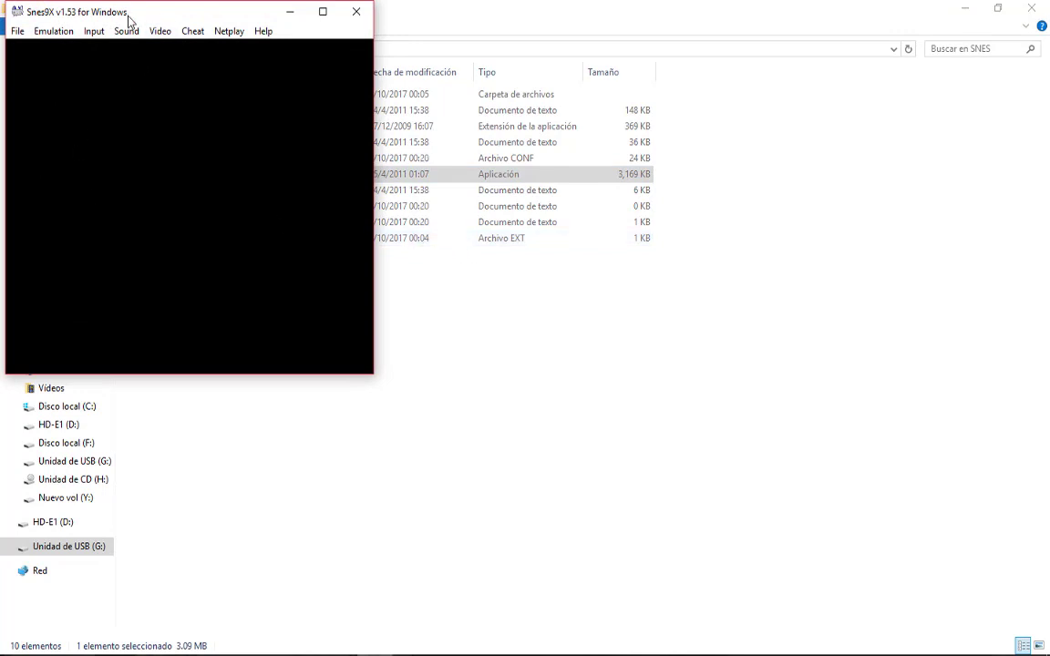
{"action": "left_click_drag", "start_coordinate": [111, 16], "coordinate": [384, 46]}
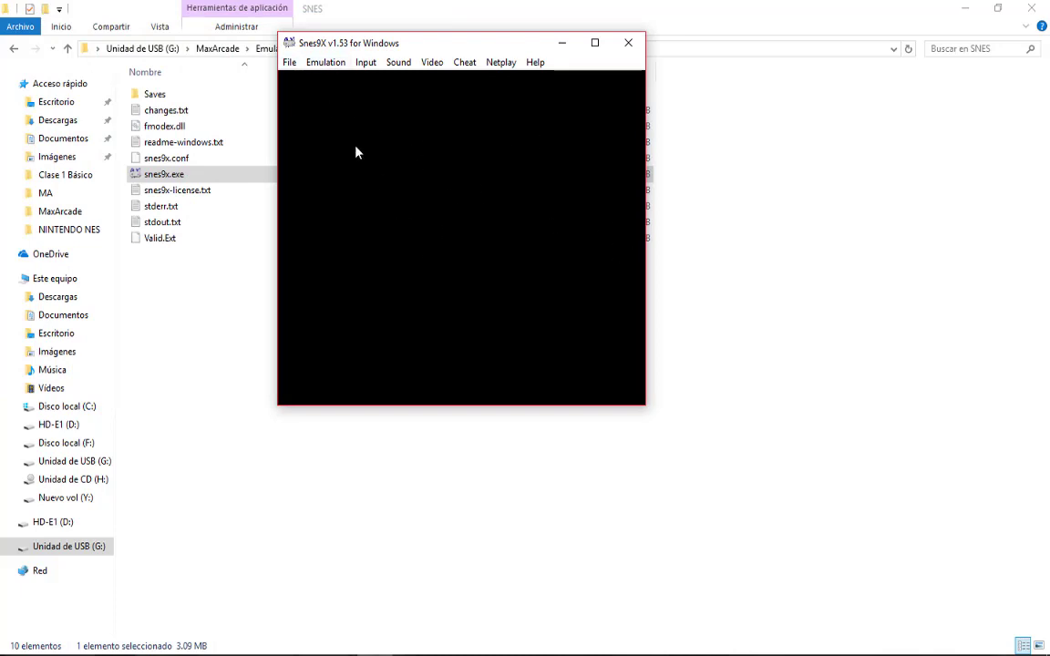
{"action": "left_click", "coordinate": [432, 62]}
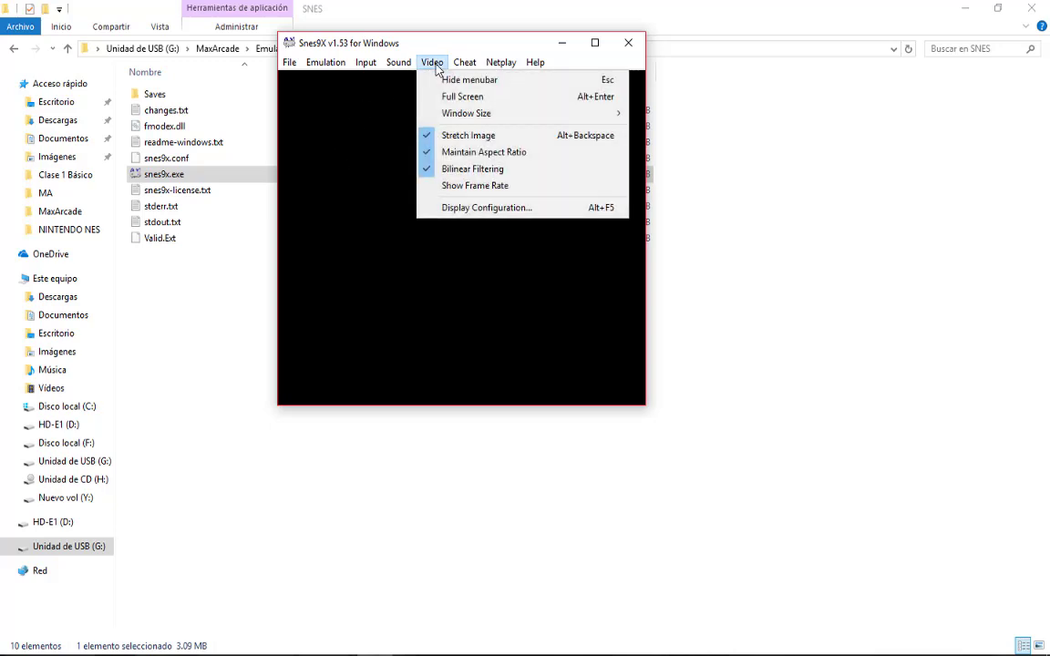
{"action": "left_click", "coordinate": [473, 97]}
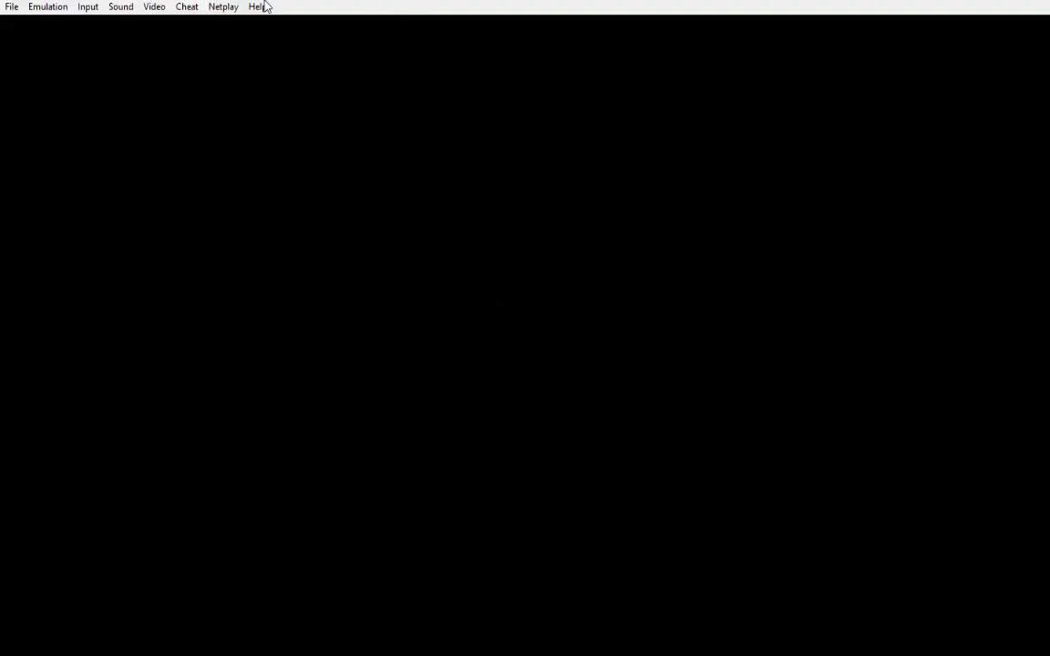
Exit Snes9X, return to the MaxArcade folder and launch Maximus Arcade.exe.
{"action": "left_click", "coordinate": [262, 8]}
{"action": "left_click", "coordinate": [12, 7]}
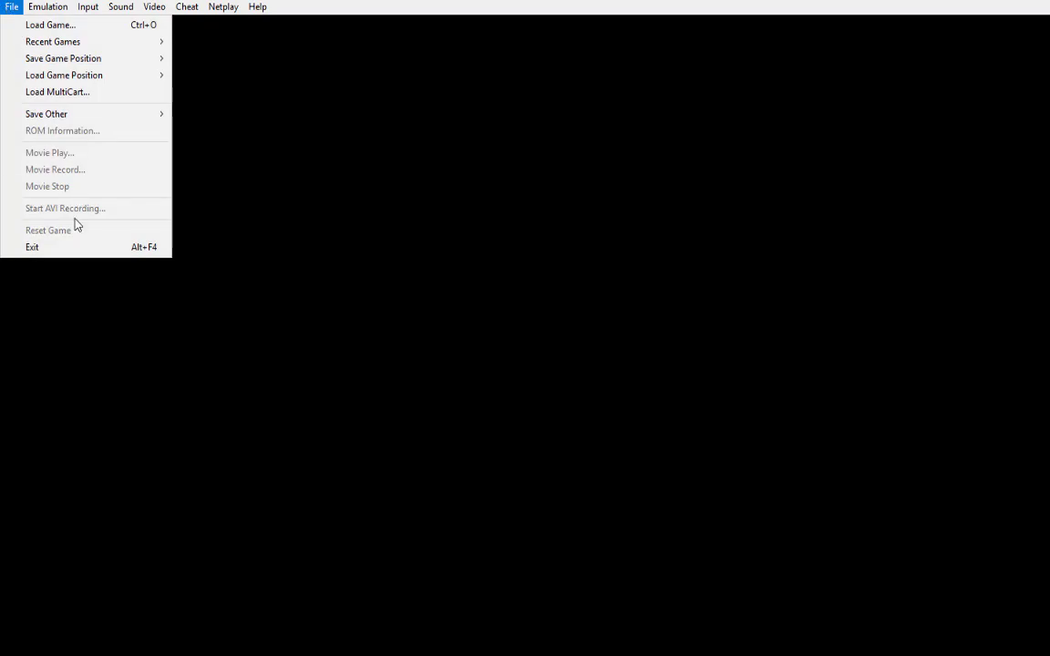
{"action": "left_click", "coordinate": [75, 249]}
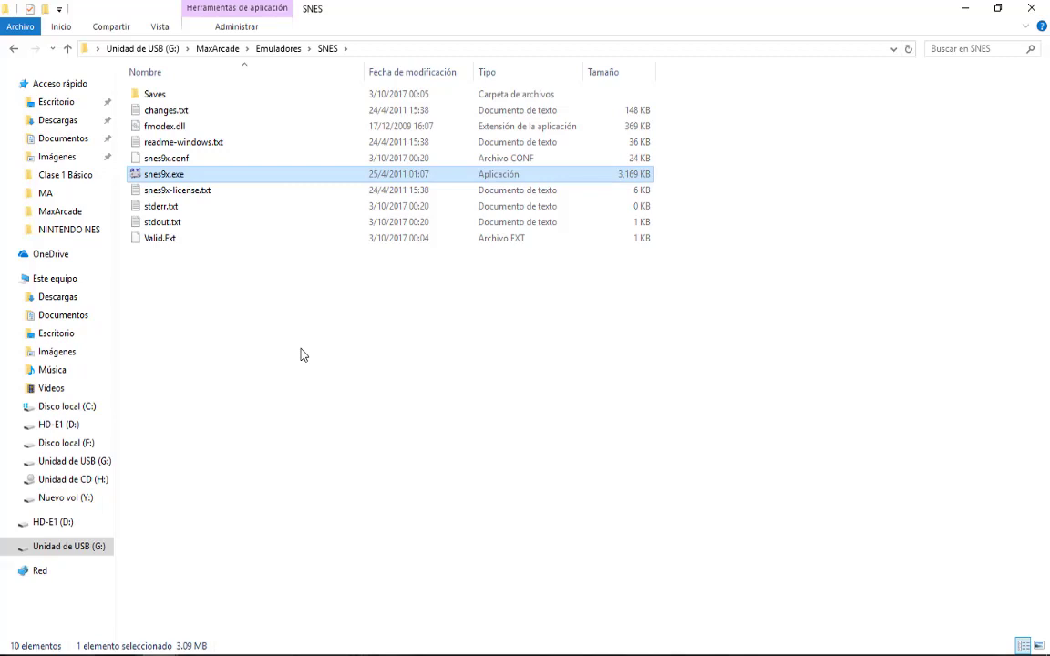
{"action": "left_click", "coordinate": [214, 48]}
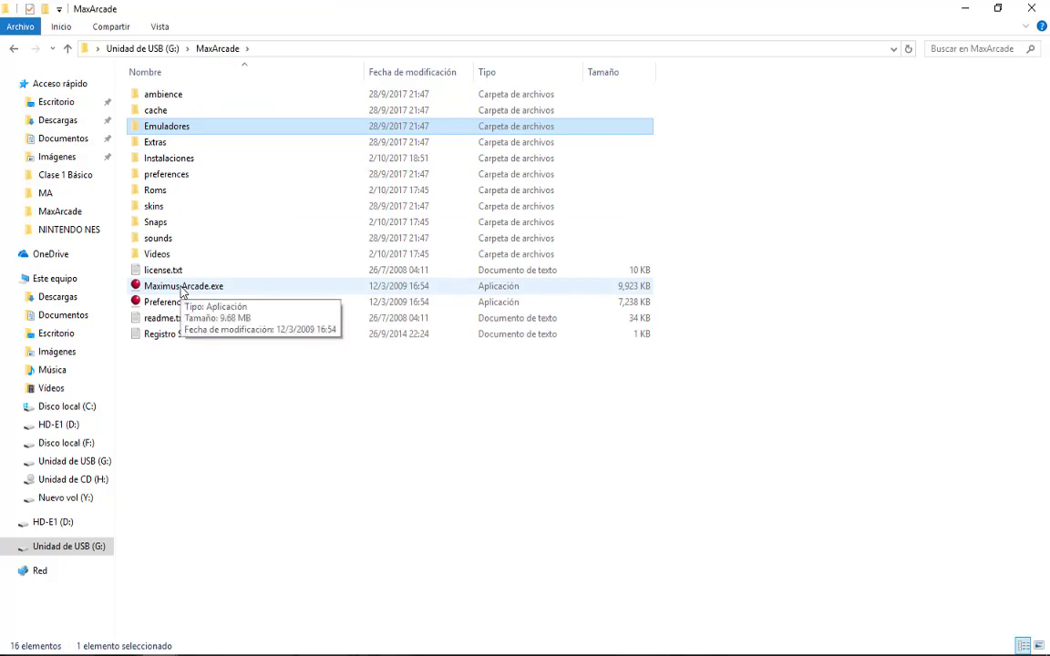
{"action": "double_click", "coordinate": [181, 287]}
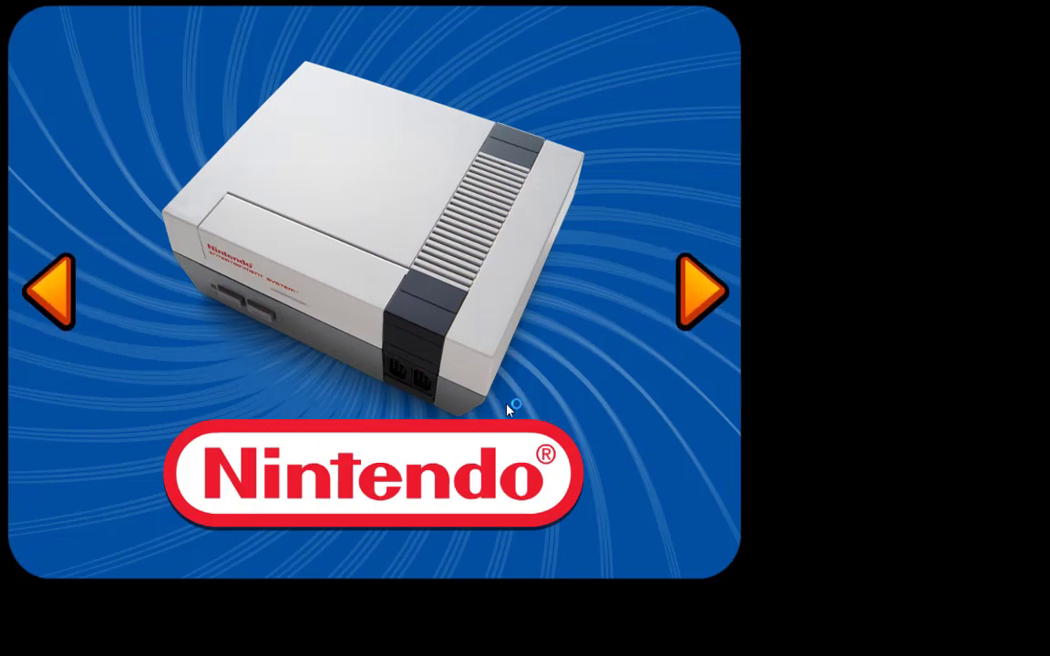
Select Super Nintendo Entertainment System among the consoles and open its game list.
{"action": "key", "text": "Right"}
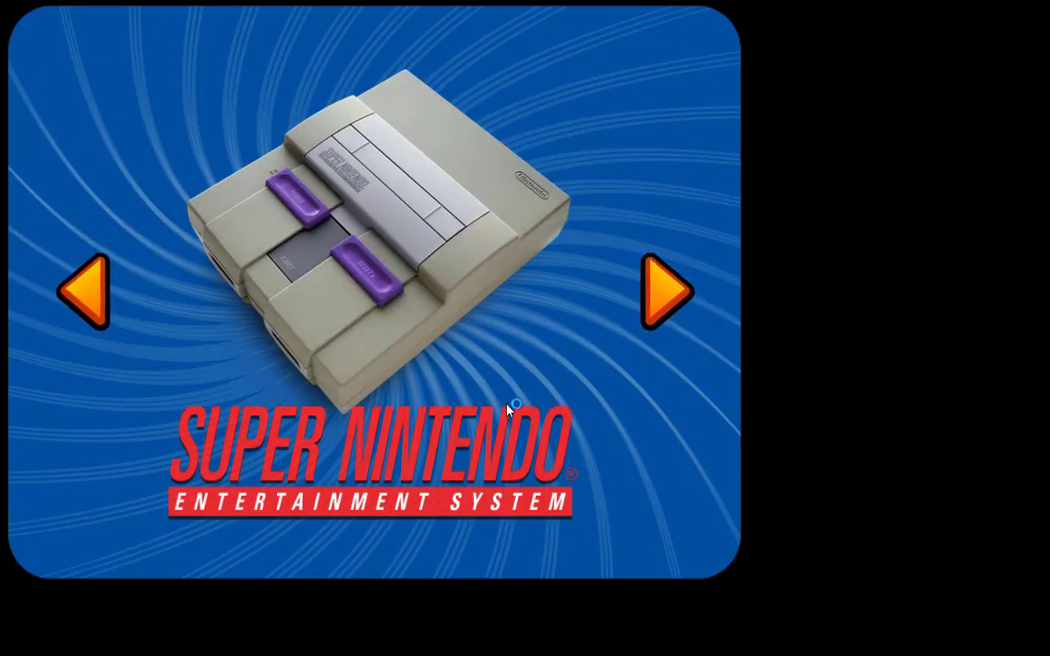
{"action": "key", "text": "Left"}
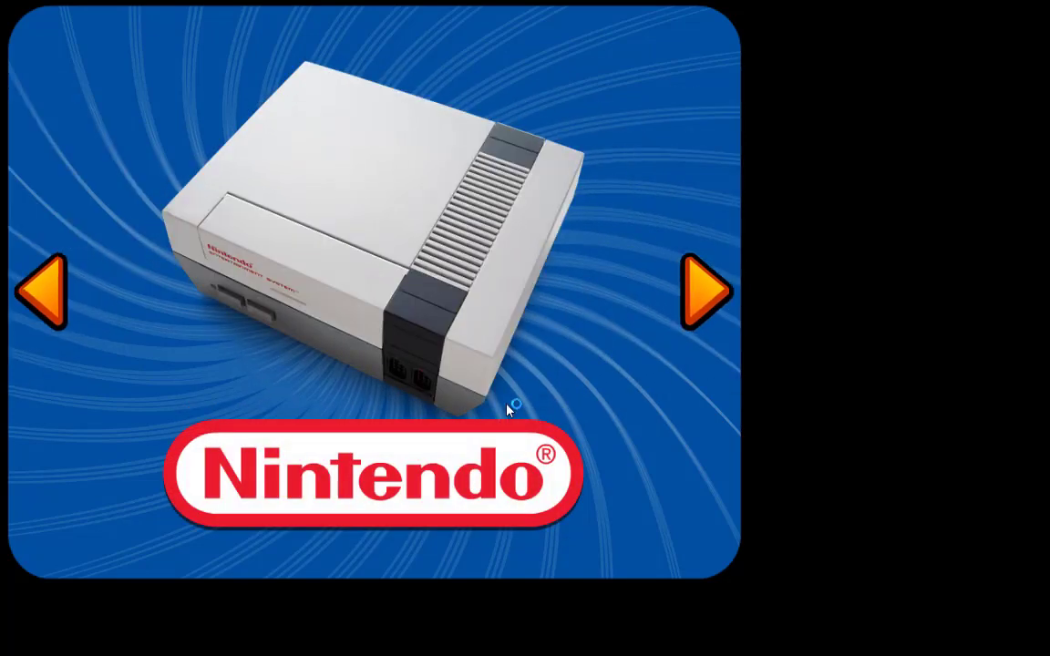
{"action": "key", "text": "Right"}
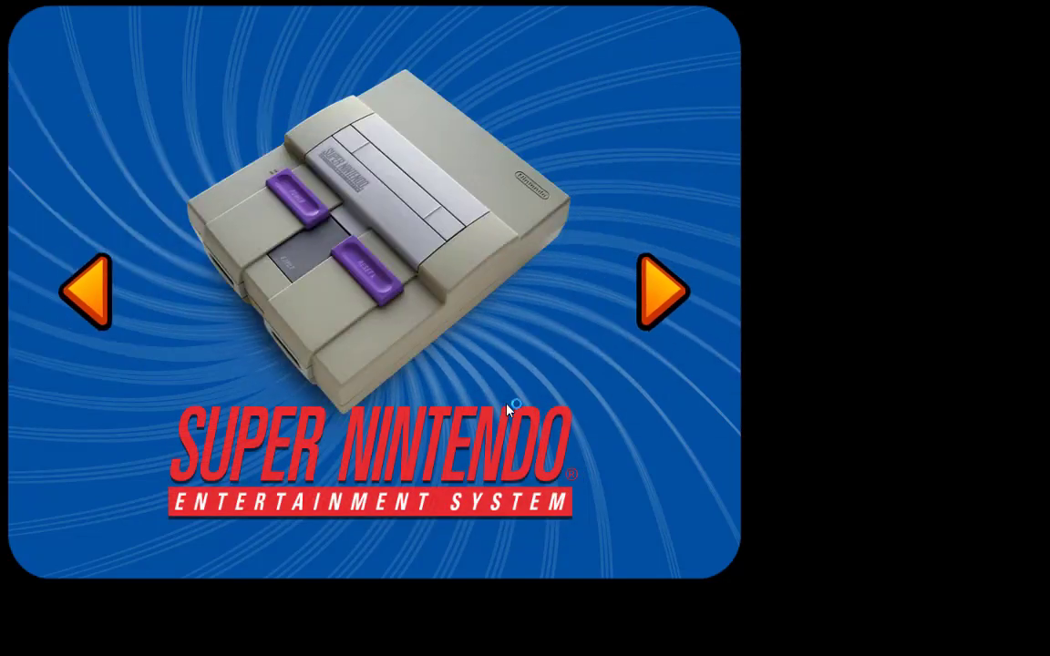
{"action": "key", "text": "Return"}
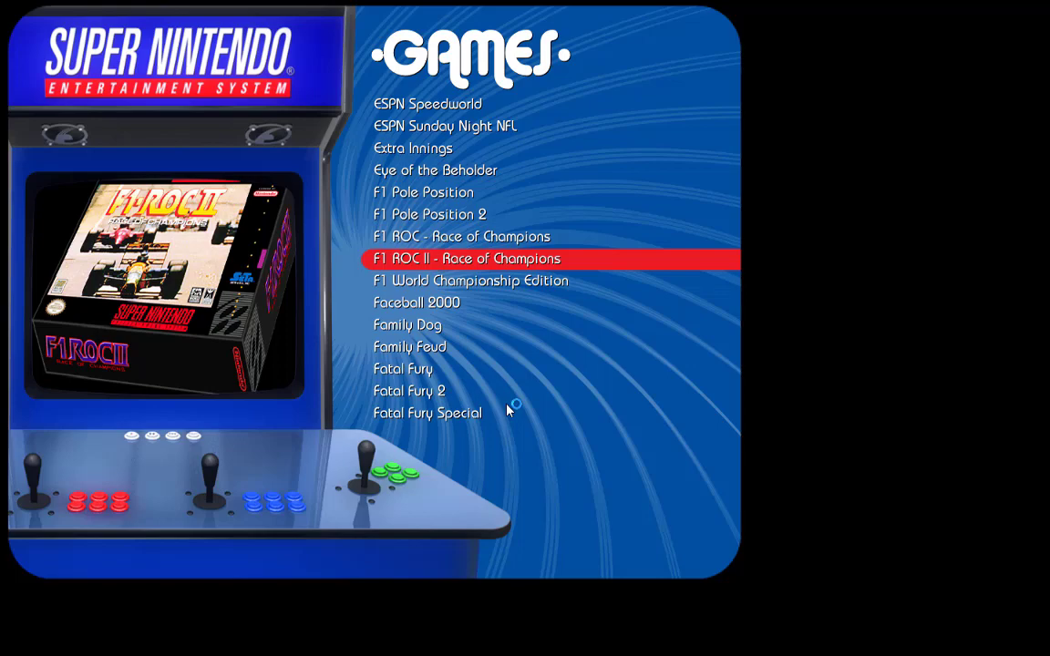
Find Legend of Zelda, The - A Link to the Past in the game list, launch it and toggle full screen.
{"action": "key", "text": "Down"}
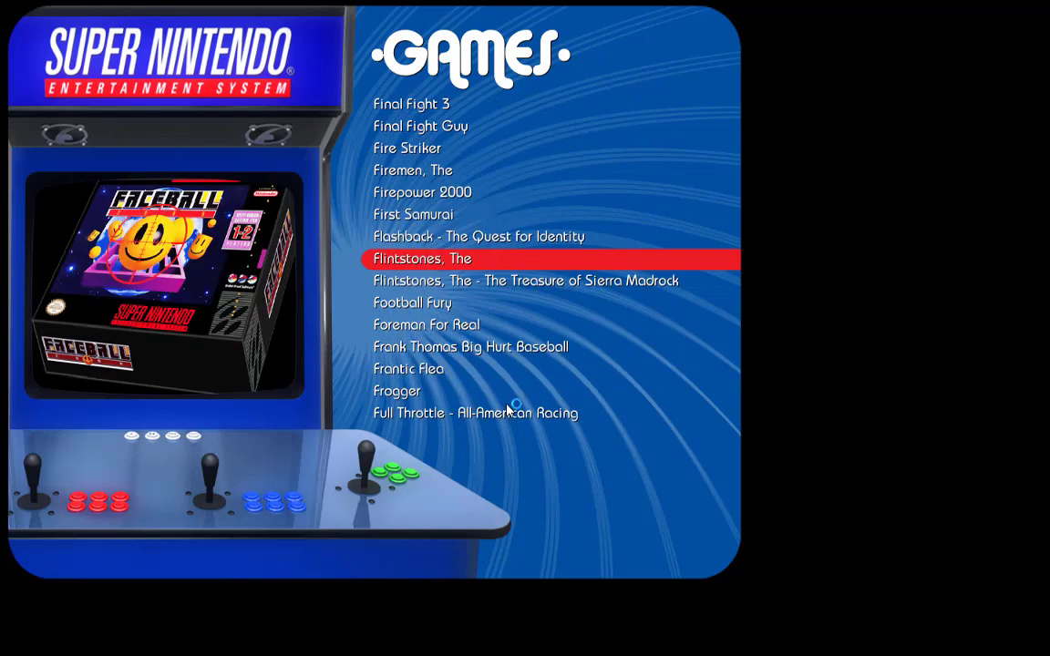
{"action": "key", "text": "Down"}
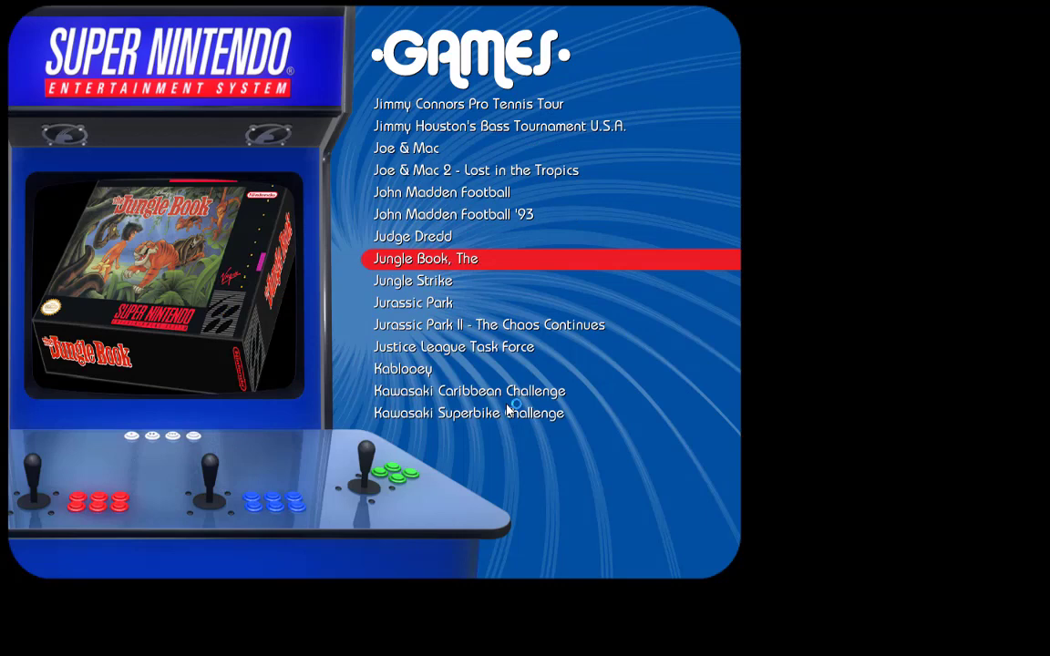
{"action": "key", "text": "Down"}
{"action": "key", "text": "Down"}
{"action": "key", "text": "Down"}
{"action": "key", "text": "Down"}
{"action": "key", "text": "Down"}
{"action": "key", "text": "Down"}
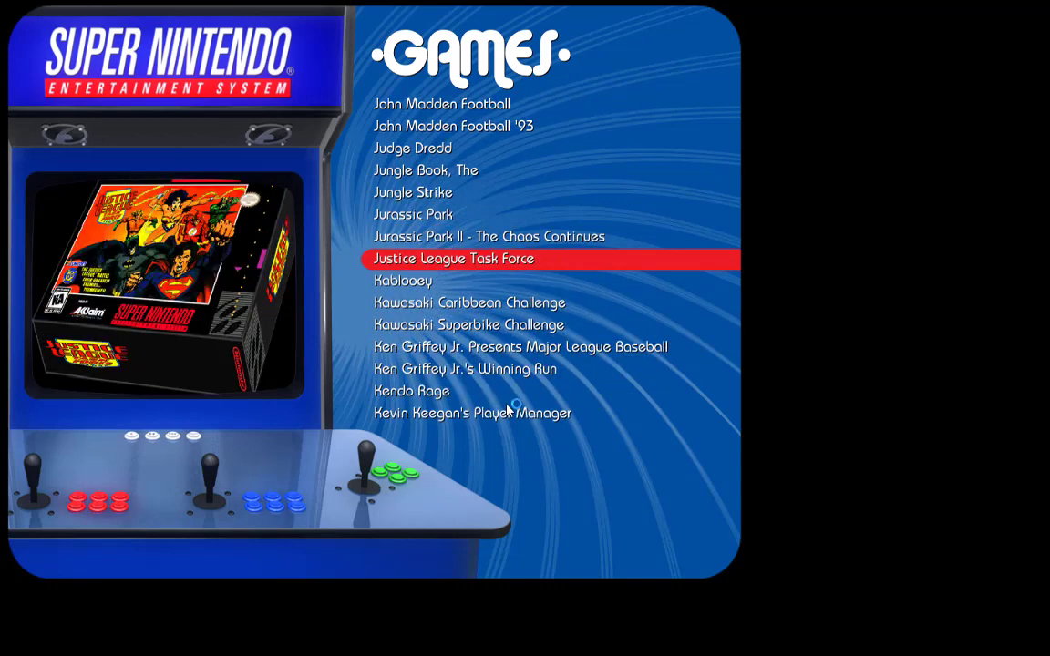
{"action": "key", "text": "Down"}
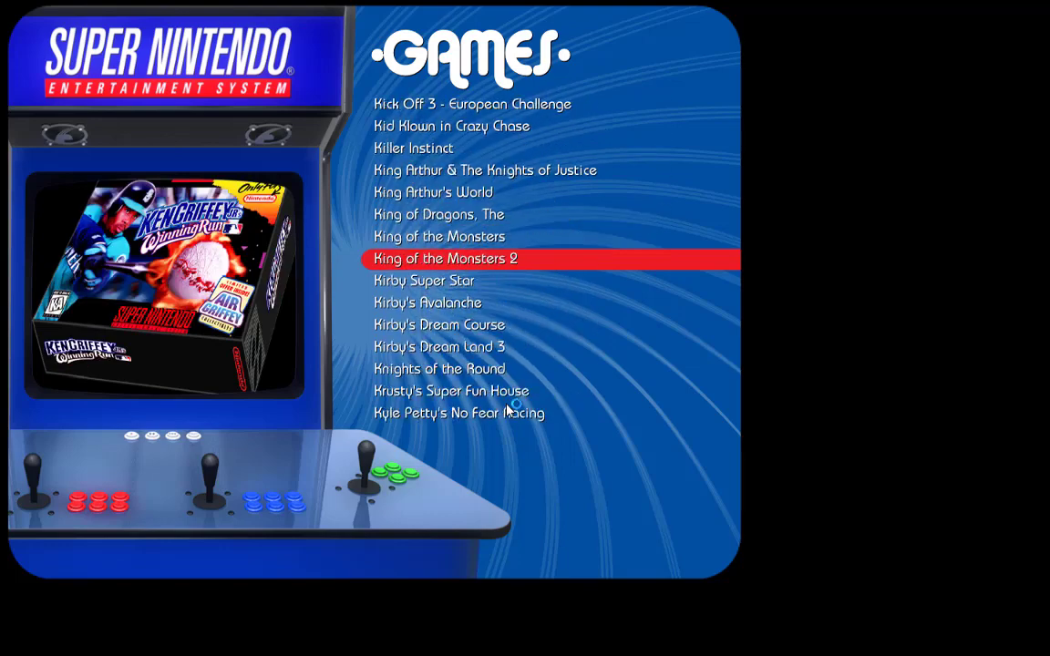
{"action": "key", "text": "Down"}
{"action": "key", "text": "Down"}
{"action": "key", "text": "Down"}
{"action": "key", "text": "Down"}
{"action": "key", "text": "Down"}
{"action": "key", "text": "Up"}
{"action": "key", "text": "Up"}
{"action": "key", "text": "Up"}
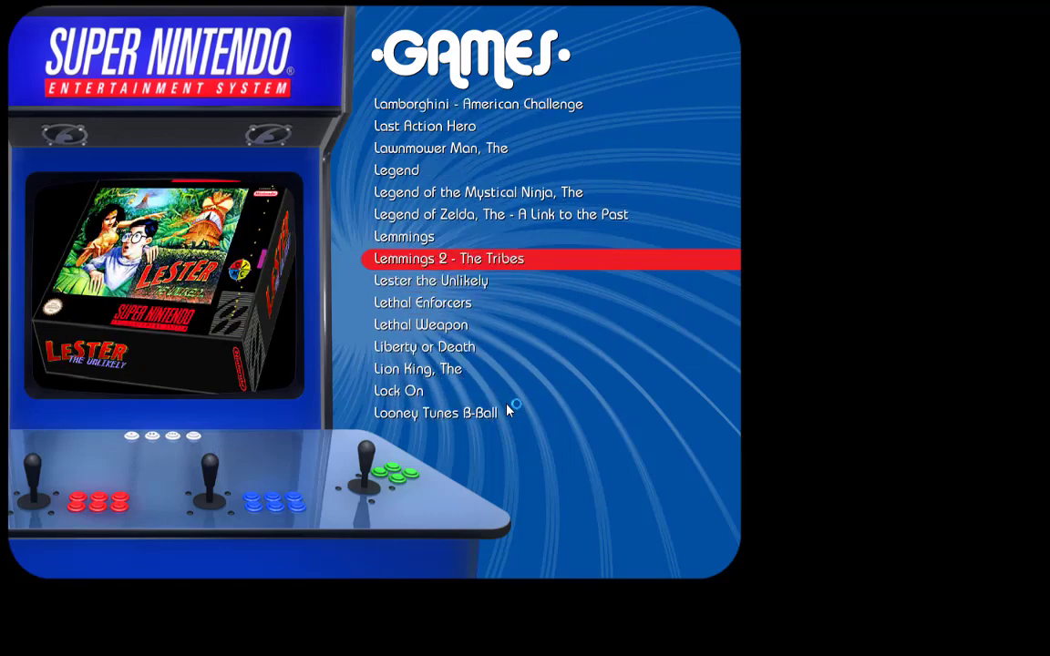
{"action": "key", "text": "Up"}
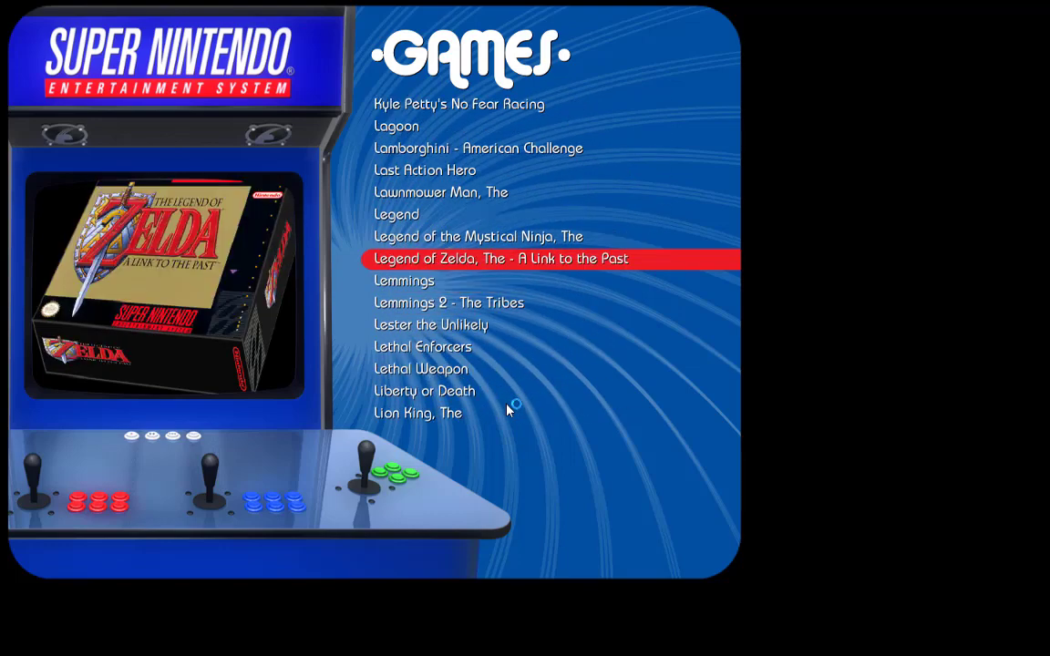
{"action": "key", "text": "Up"}
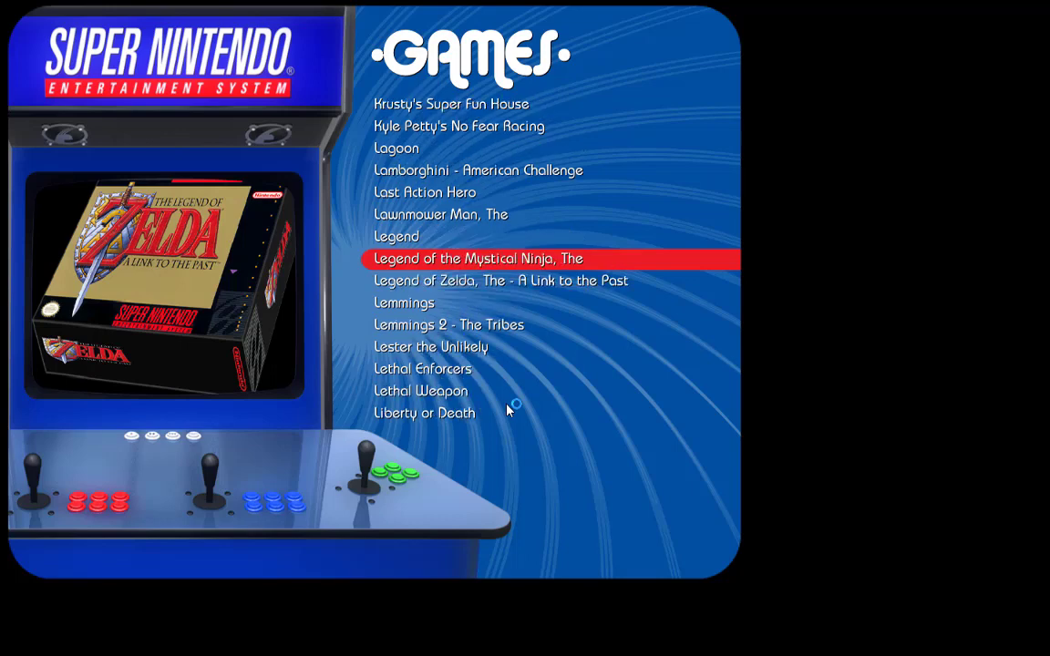
{"action": "key", "text": "Down"}
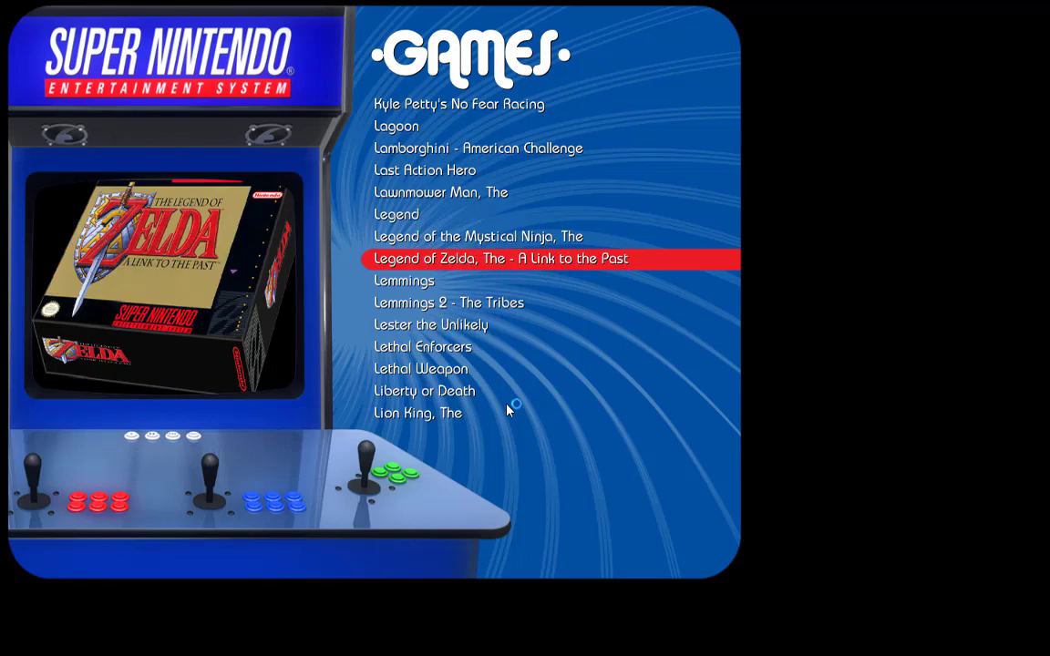
{"action": "key", "text": "Return"}
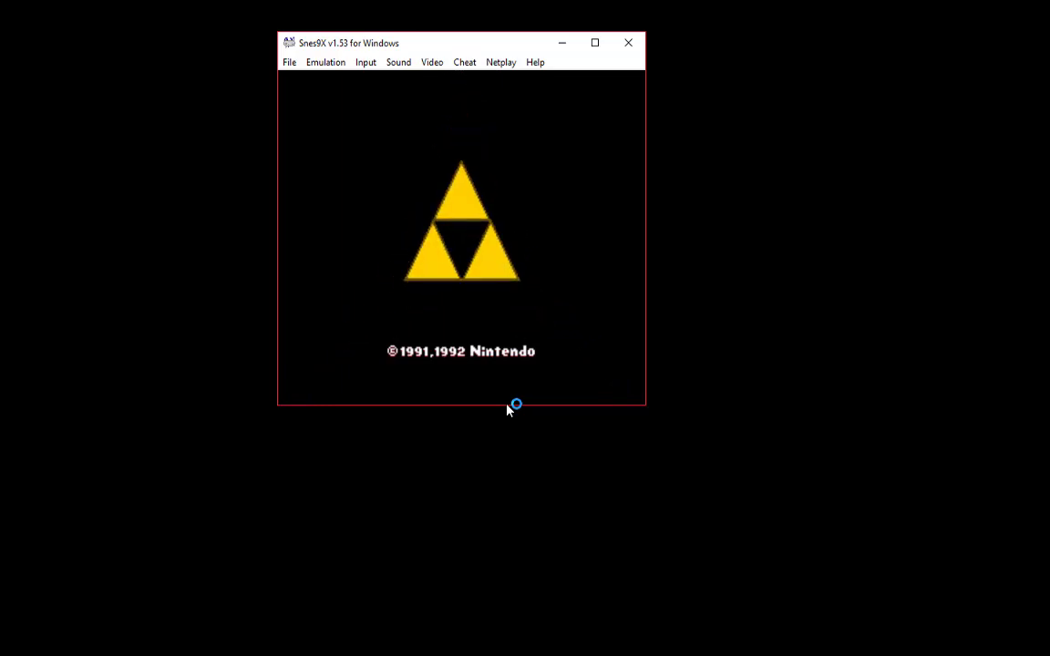
{"action": "key", "text": "alt+Return"}
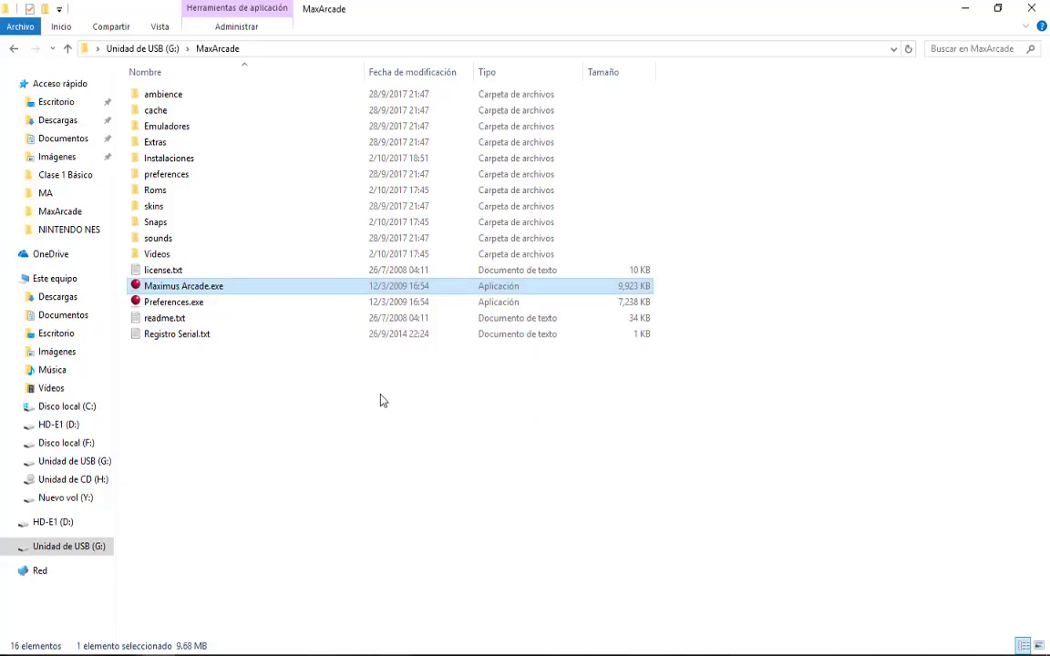
Open Maximus Arcade Preferences and compare the Nintendo Entertainment System launch configuration with that of Nintendo Super NES.
{"action": "double_click", "coordinate": [192, 307]}
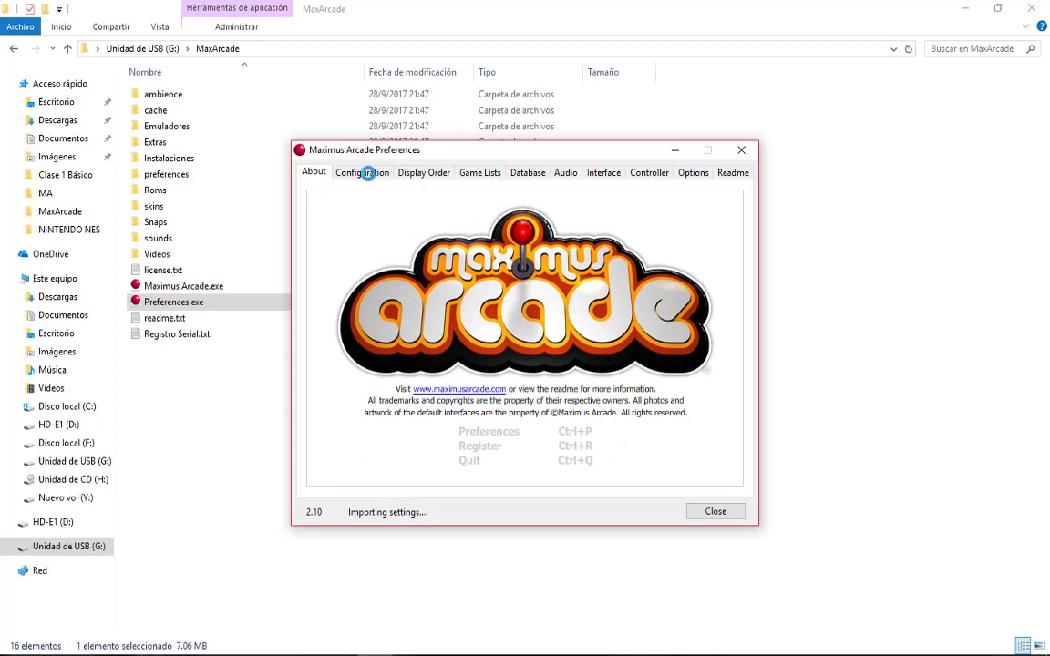
{"action": "left_click", "coordinate": [368, 174]}
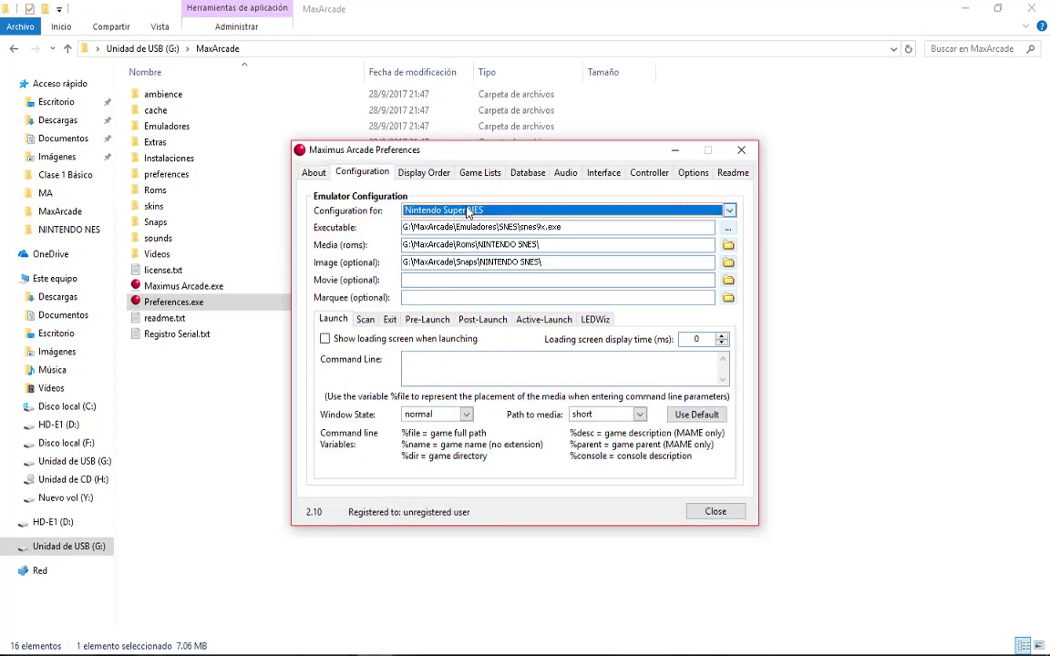
{"action": "left_click", "coordinate": [426, 209]}
{"action": "scroll", "coordinate": [472, 244], "scroll_direction": "up", "scroll_amount": 2}
{"action": "scroll", "coordinate": [473, 244], "scroll_direction": "up", "scroll_amount": 1}
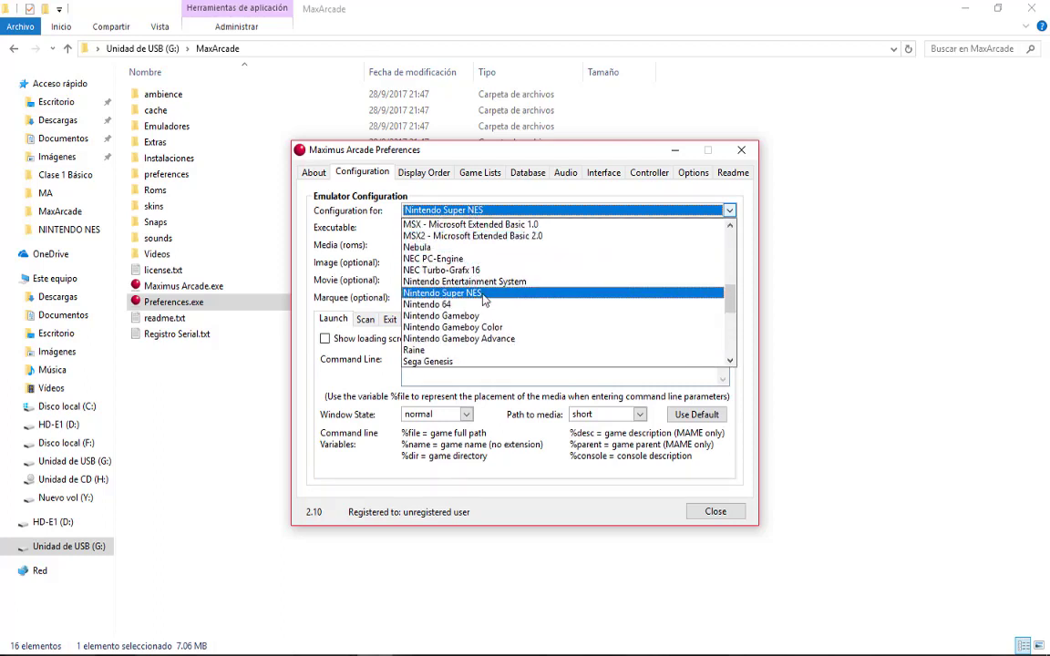
{"action": "left_click", "coordinate": [473, 271]}
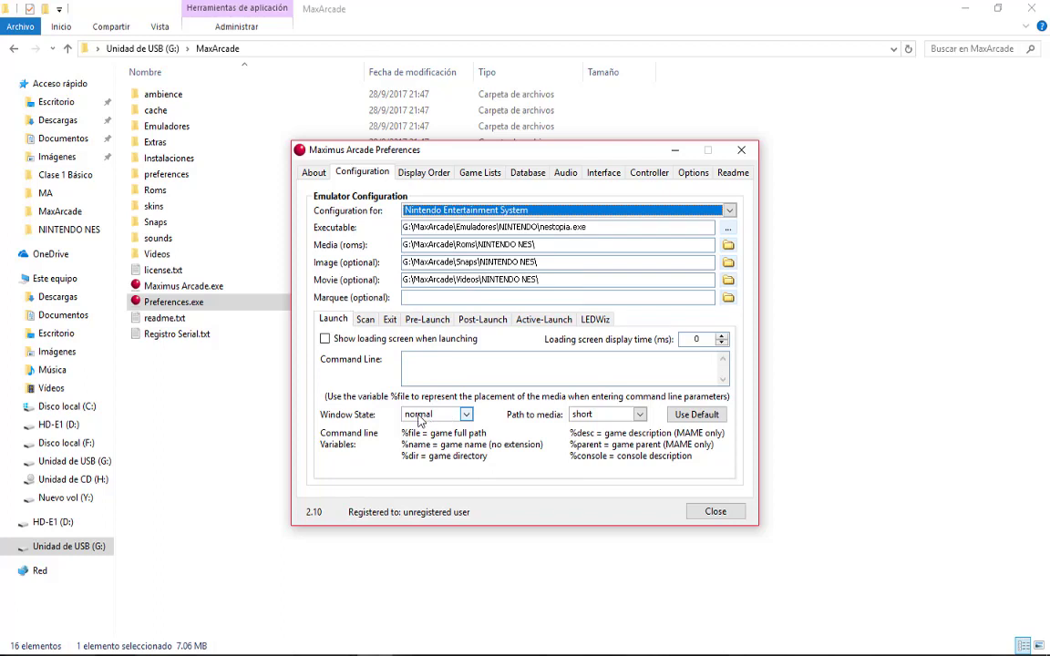
{"action": "left_click", "coordinate": [472, 213]}
{"action": "left_click", "coordinate": [468, 238]}
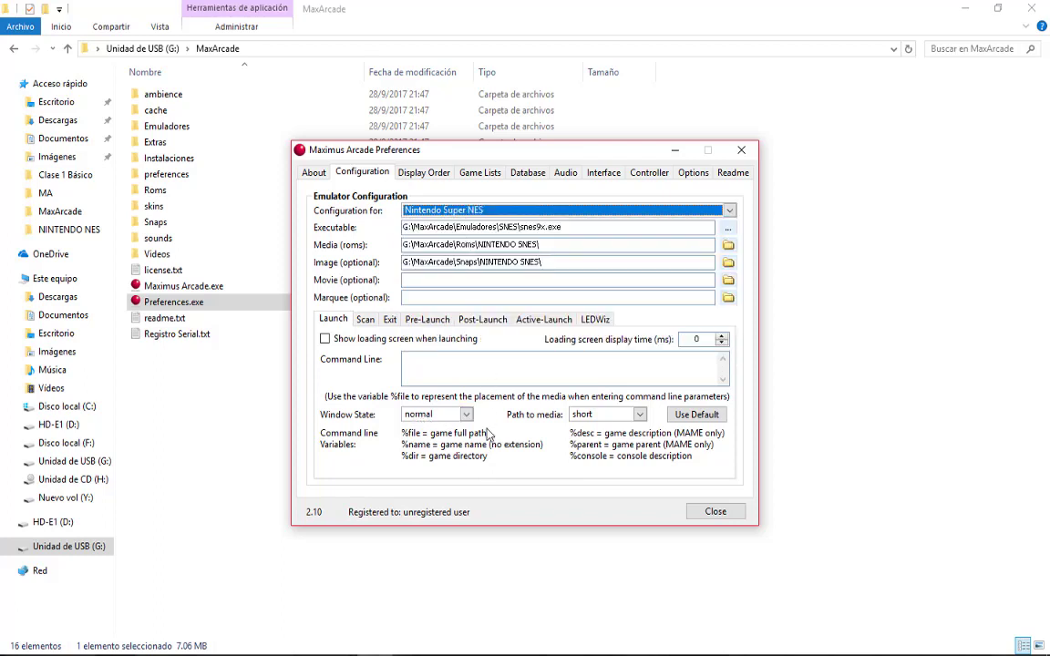
Set the Nintendo Super NES launch window state to maximized and close the preferences.
{"action": "left_click", "coordinate": [442, 414]}
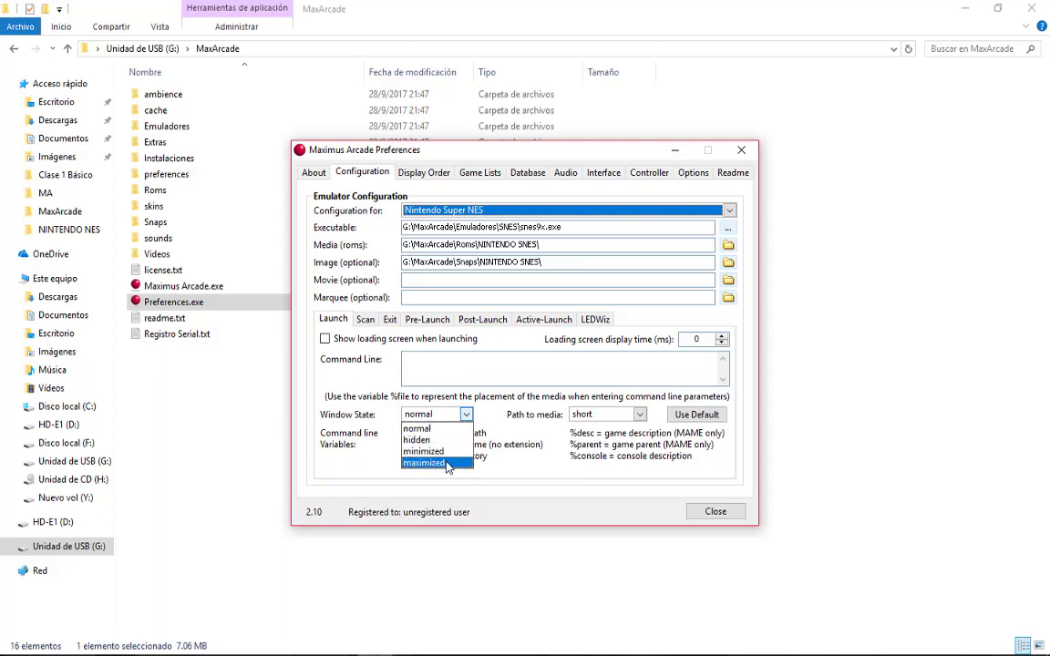
{"action": "left_click", "coordinate": [447, 464]}
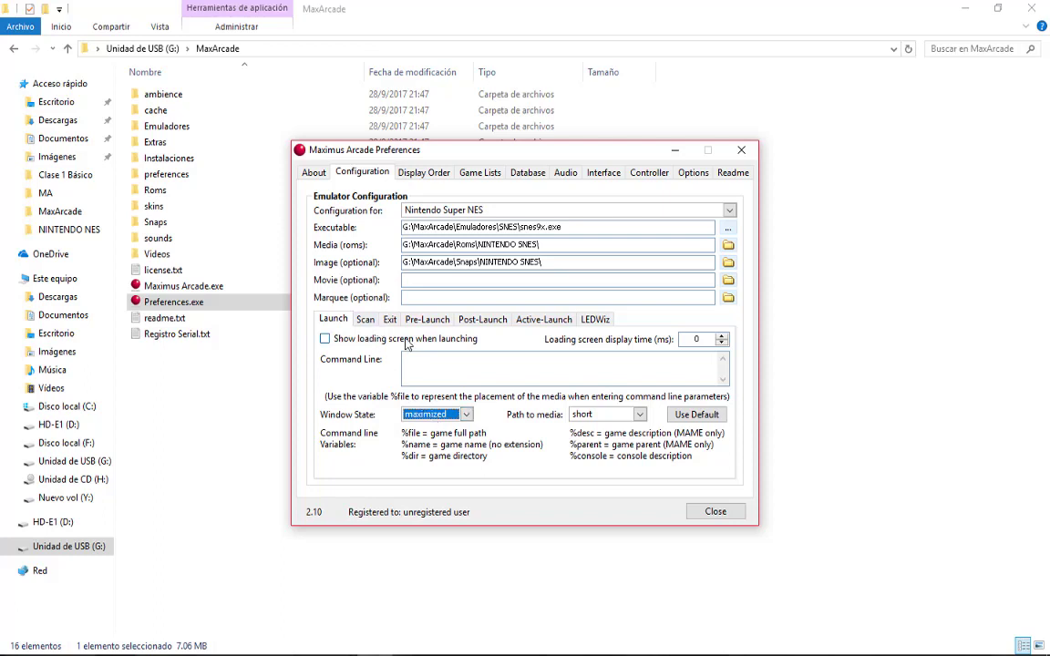
{"action": "left_click", "coordinate": [716, 512]}
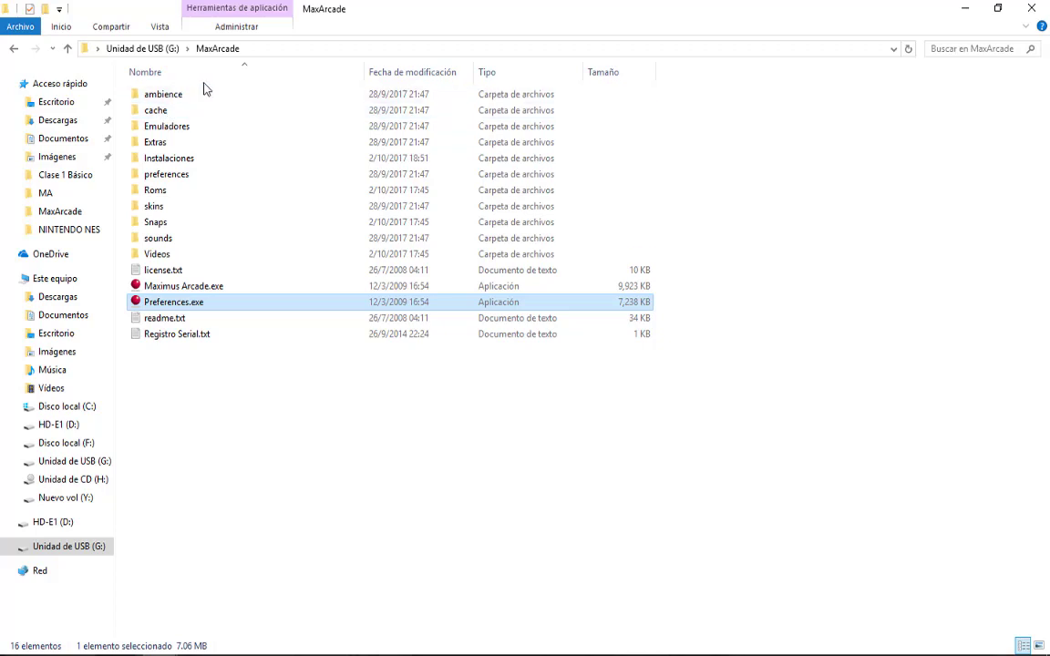
Open snes9x.conf from the Emuladores\SNES folder in Notepad++.
{"action": "double_click", "coordinate": [185, 126]}
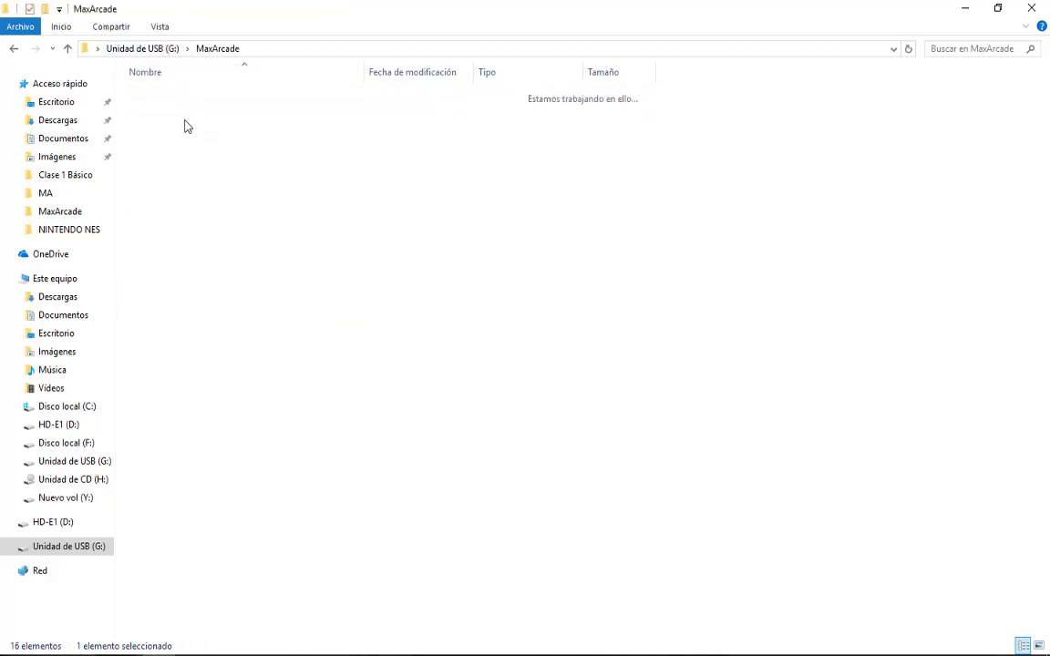
{"action": "double_click", "coordinate": [169, 113]}
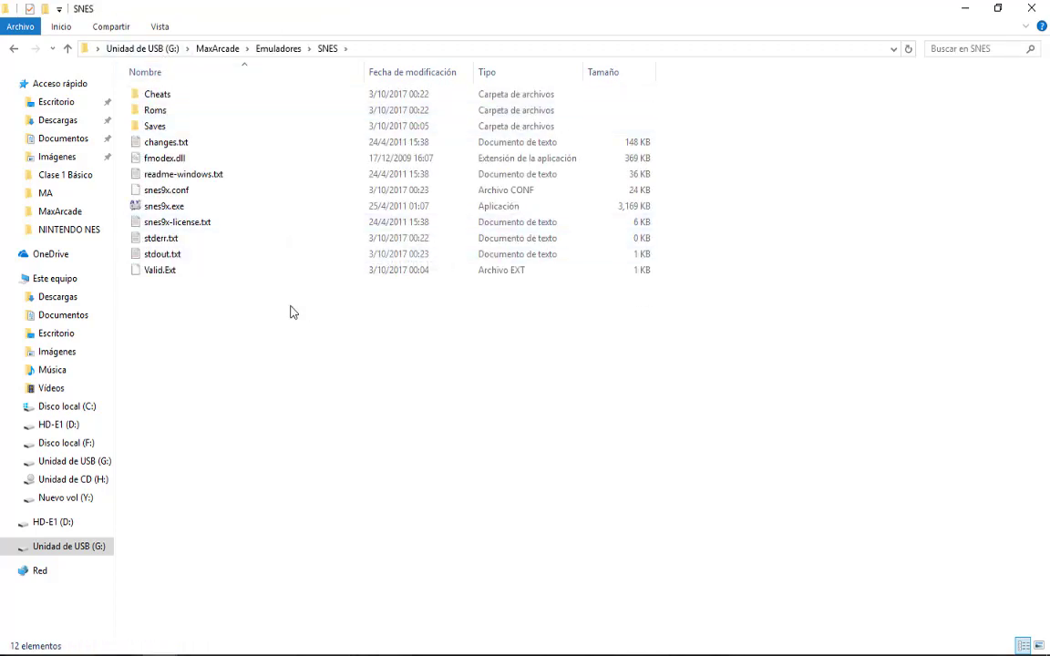
{"action": "right_click", "coordinate": [179, 198]}
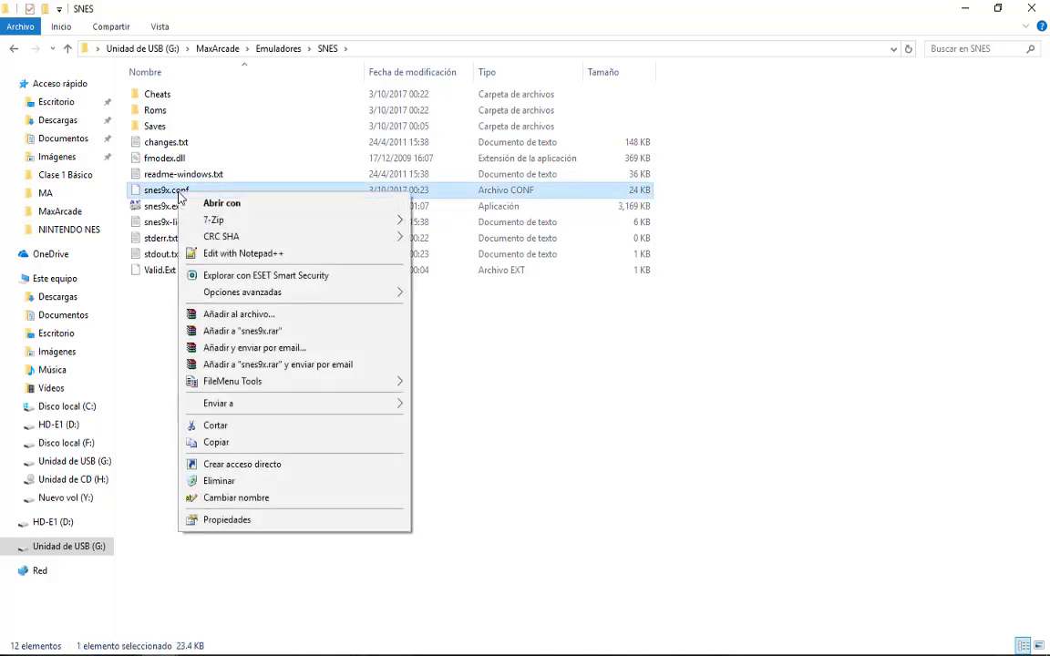
{"action": "left_click", "coordinate": [320, 258]}
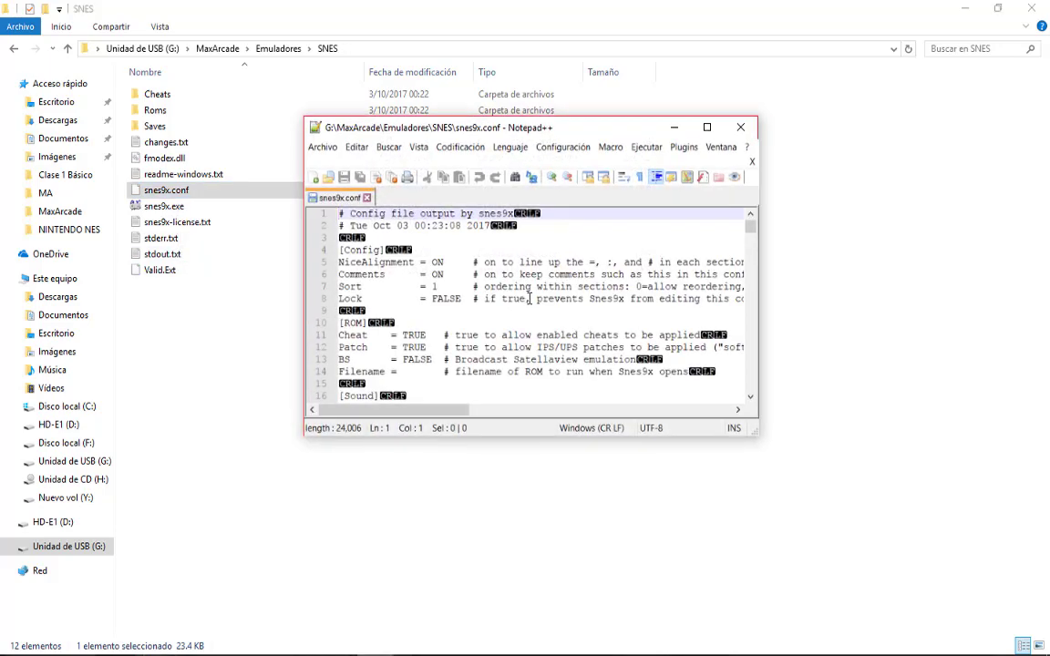
Set Fullscreen:Enabled to TRUE in the [Display\Win] section of snes9x.conf.
{"action": "left_click", "coordinate": [706, 127]}
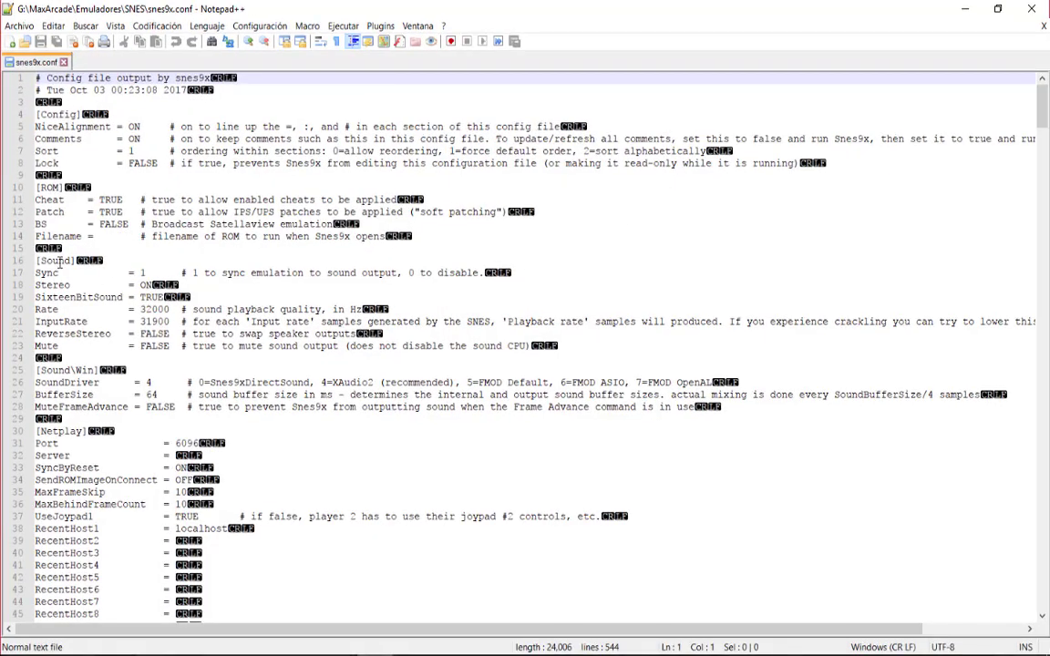
{"action": "scroll", "coordinate": [160, 223], "scroll_direction": "down", "scroll_amount": 2}
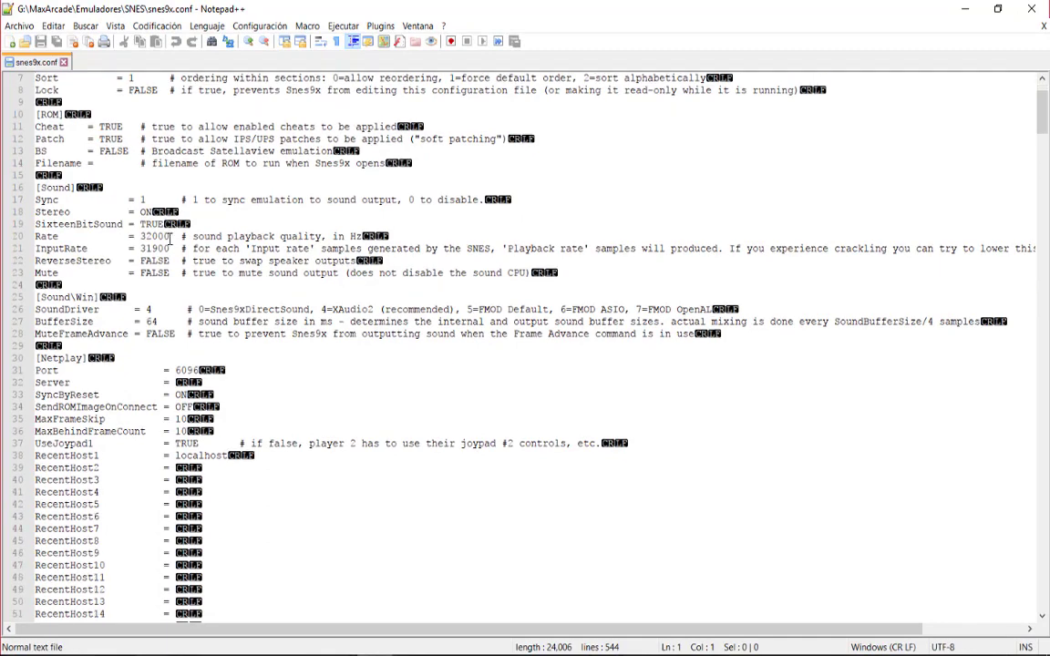
{"action": "scroll", "coordinate": [170, 238], "scroll_direction": "down", "scroll_amount": 7}
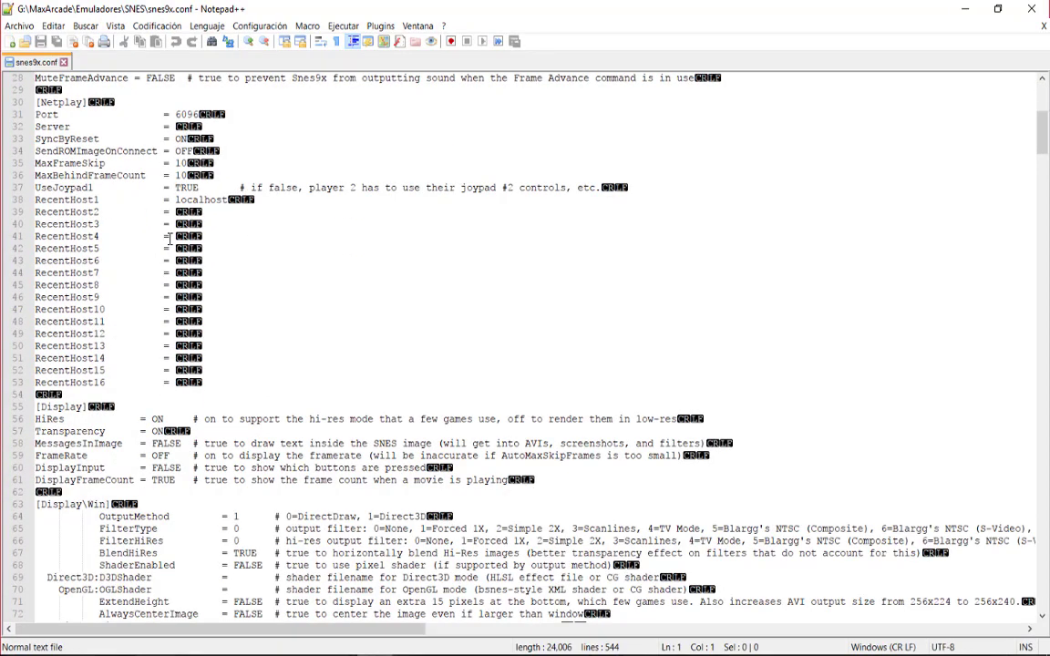
{"action": "scroll", "coordinate": [170, 239], "scroll_direction": "down", "scroll_amount": 2}
{"action": "scroll", "coordinate": [170, 238], "scroll_direction": "down", "scroll_amount": 1}
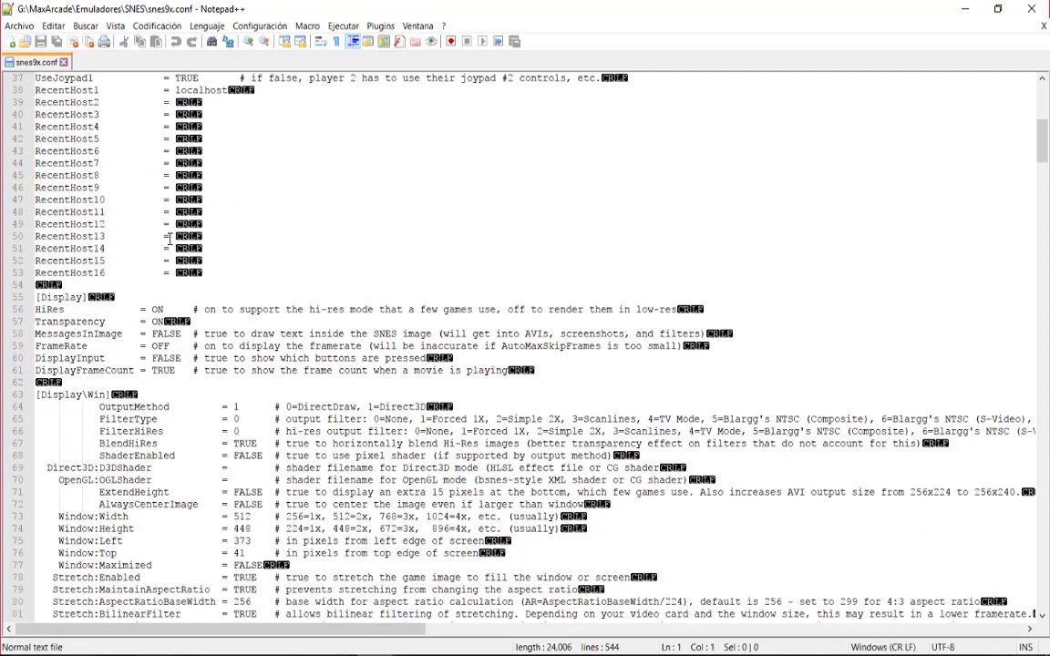
{"action": "scroll", "coordinate": [170, 239], "scroll_direction": "down", "scroll_amount": 3}
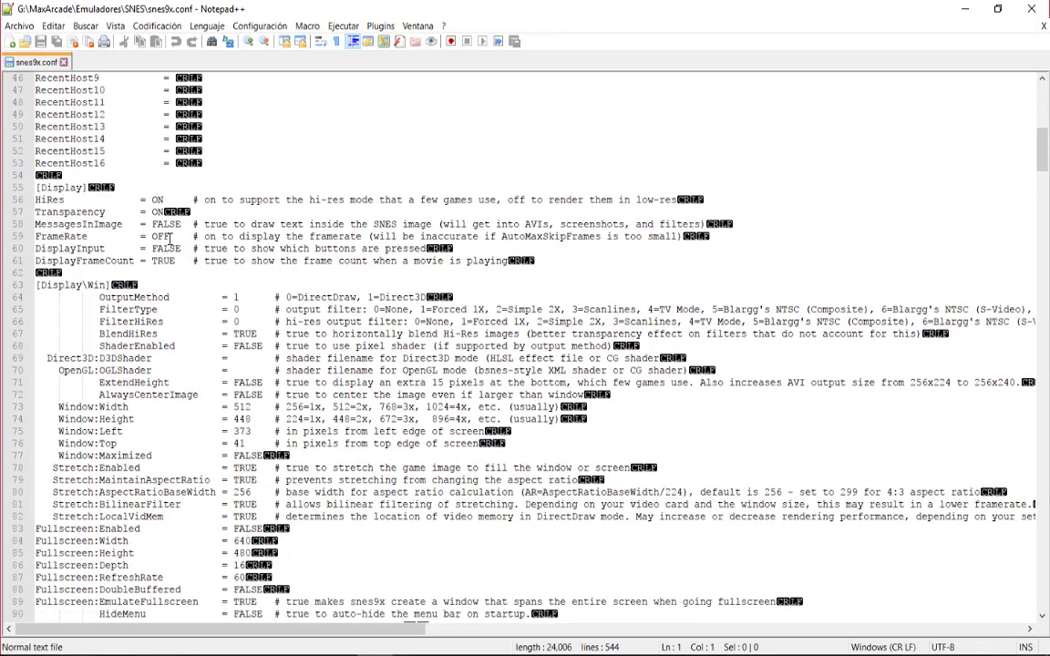
{"action": "scroll", "coordinate": [170, 239], "scroll_direction": "down", "scroll_amount": 1}
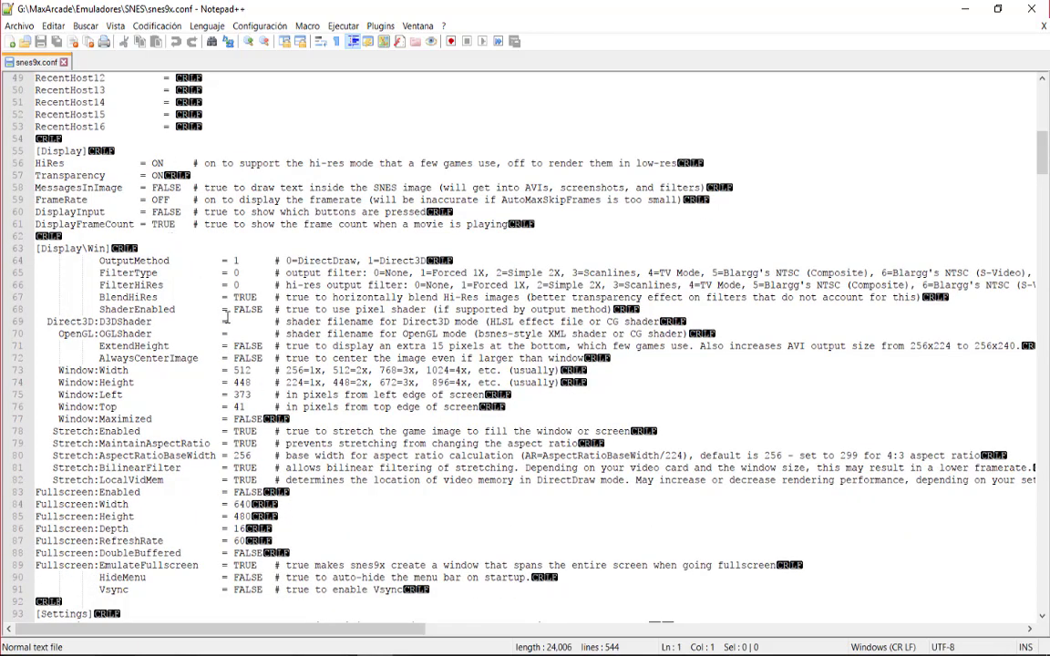
{"action": "scroll", "coordinate": [281, 335], "scroll_direction": "down", "scroll_amount": 2}
{"action": "scroll", "coordinate": [280, 335], "scroll_direction": "down", "scroll_amount": 3}
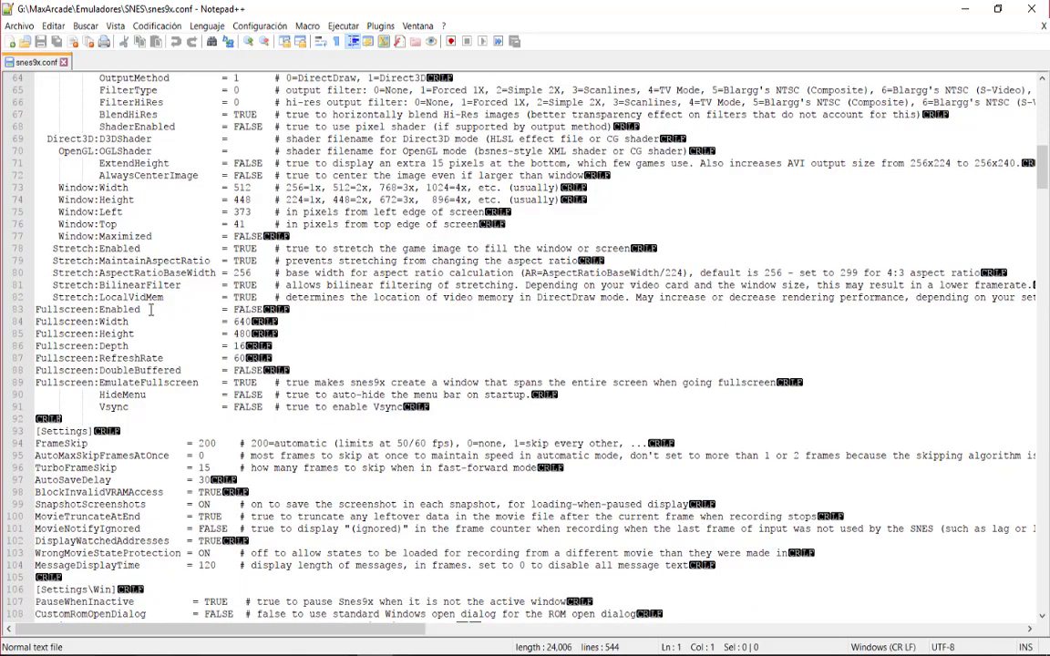
{"action": "double_click", "coordinate": [247, 311]}
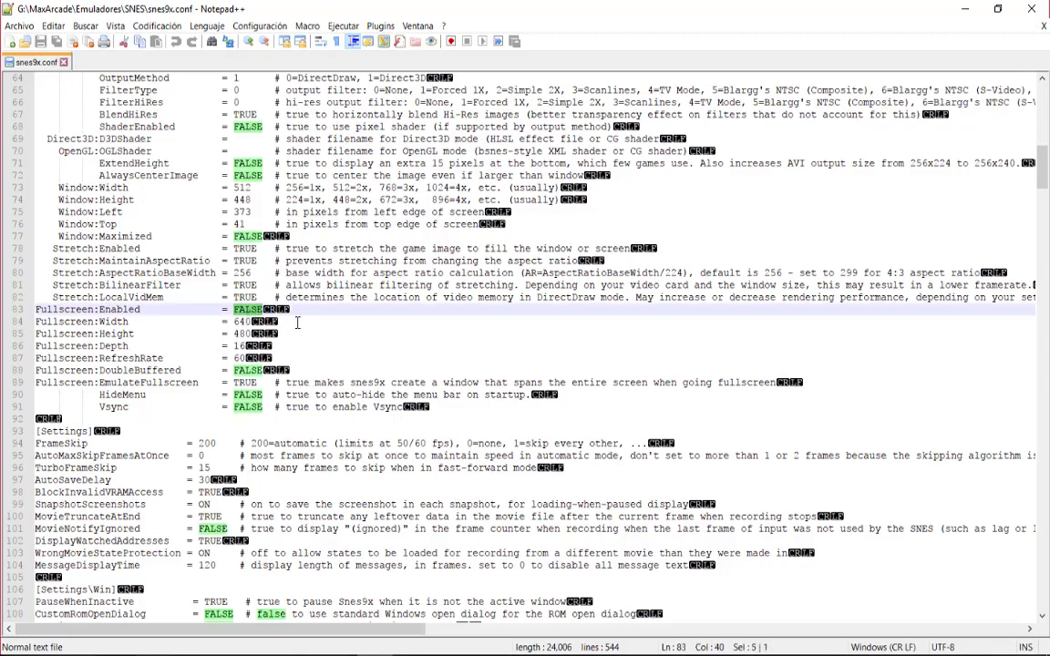
{"action": "key", "text": "BackSpace"}
{"action": "key", "text": "BackSpace"}
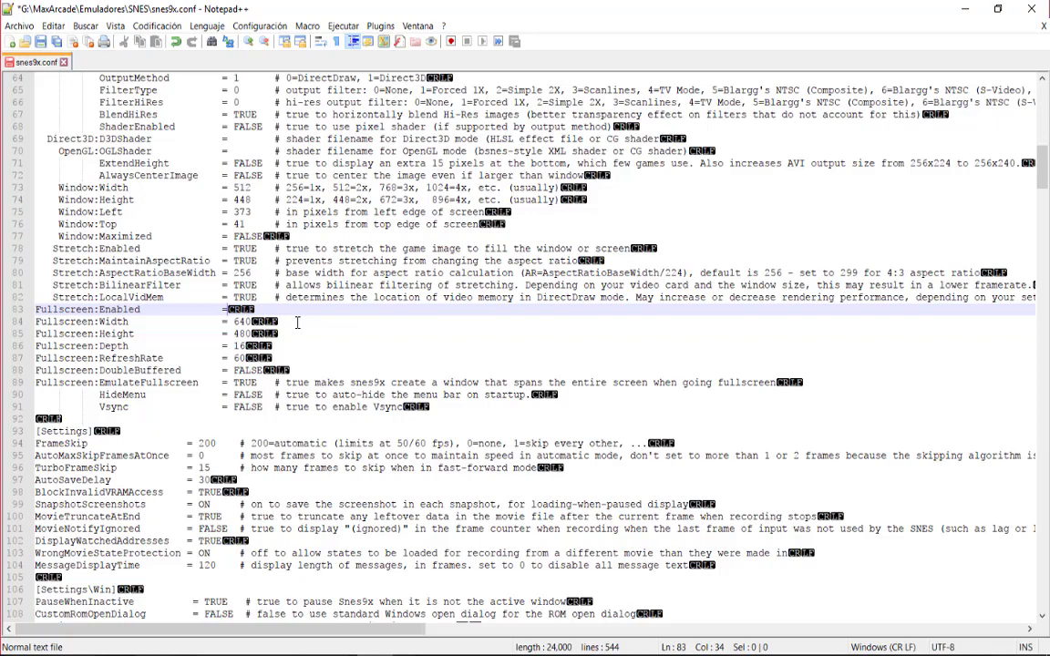
{"action": "type", "text": "tru"}
{"action": "key", "text": "BackSpace"}
{"action": "key", "text": "BackSpace"}
{"action": "key", "text": "BackSpace"}
{"action": "type", "text": "TRUE"}
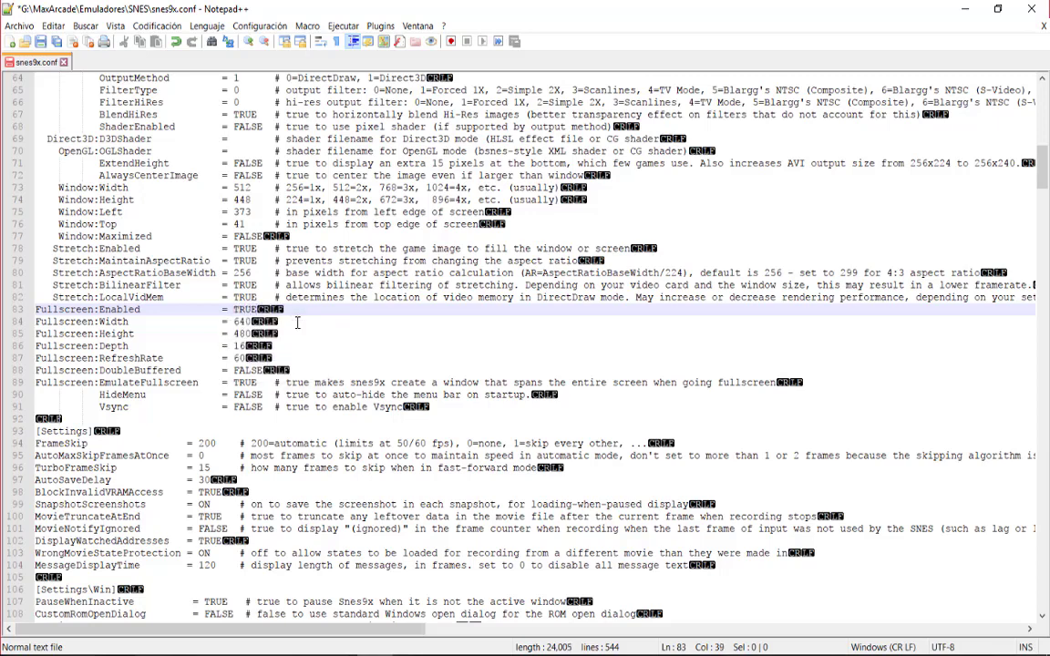
Save snes9x.conf, close Notepad++ and decline its update download.
{"action": "left_click", "coordinate": [41, 43]}
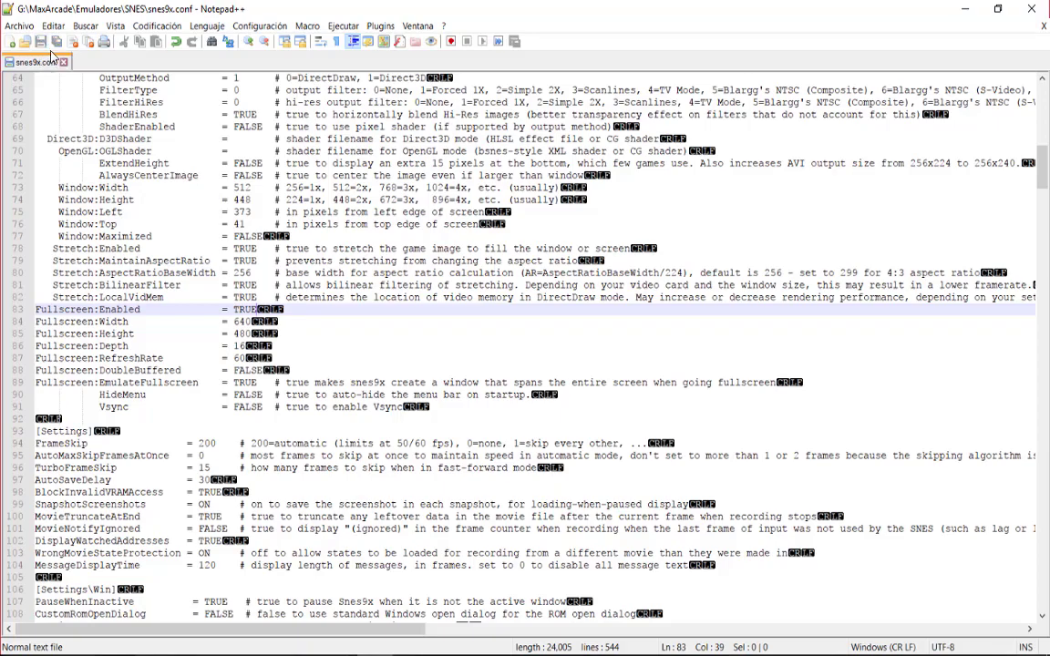
{"action": "left_click", "coordinate": [1031, 8]}
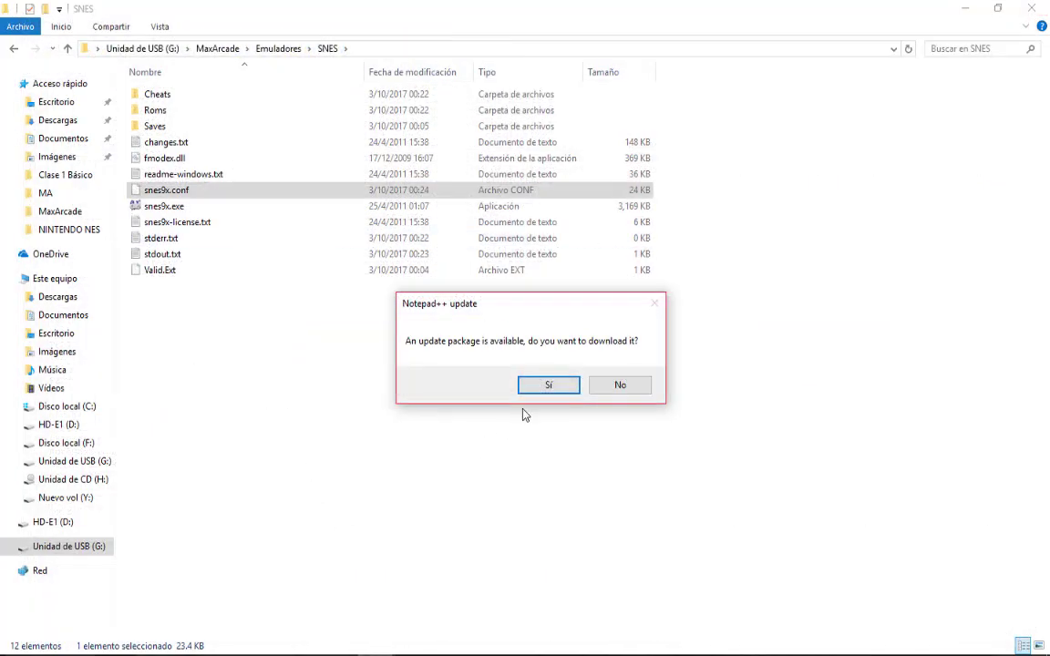
{"action": "left_click", "coordinate": [620, 386]}
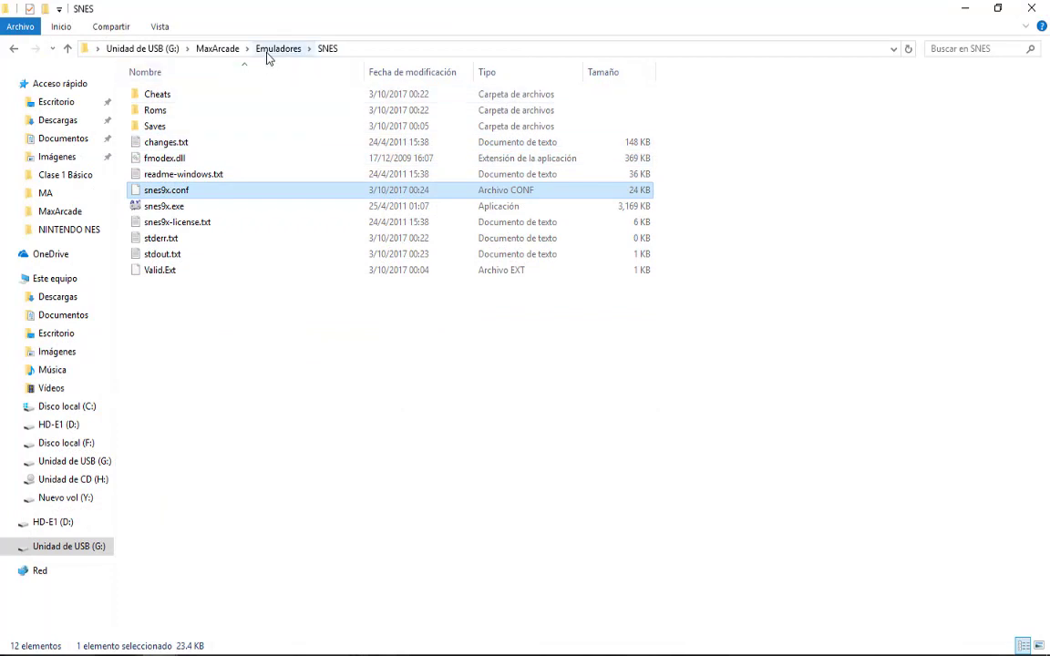
Run snes9x.exe from the SNES folder to check how the emulator starts, and return to the folder.
{"action": "double_click", "coordinate": [164, 207]}
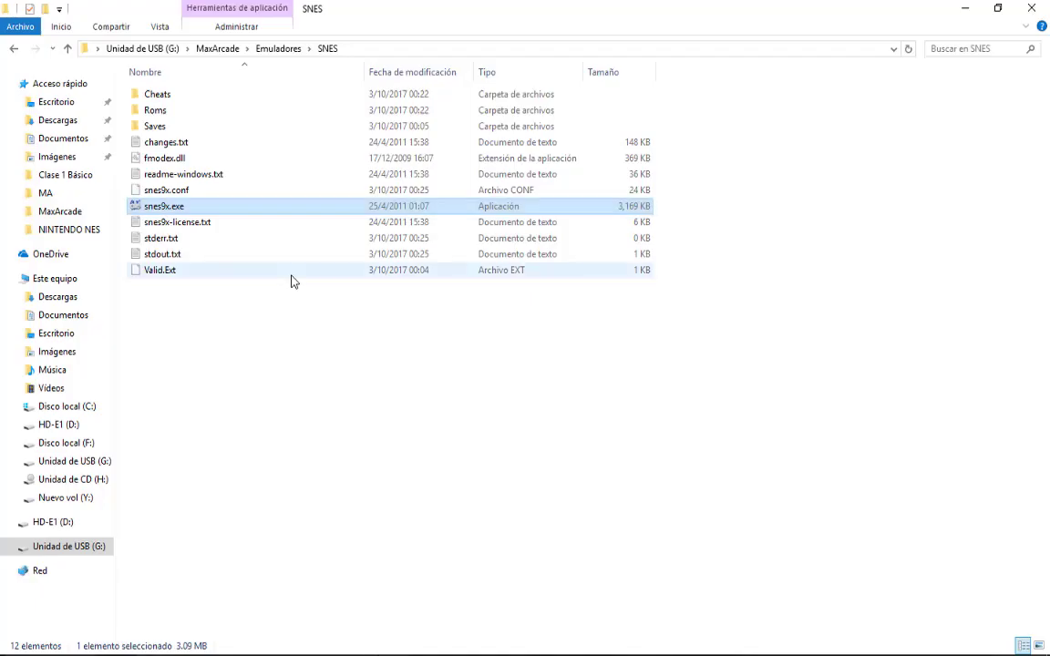
{"action": "left_click", "coordinate": [324, 372]}
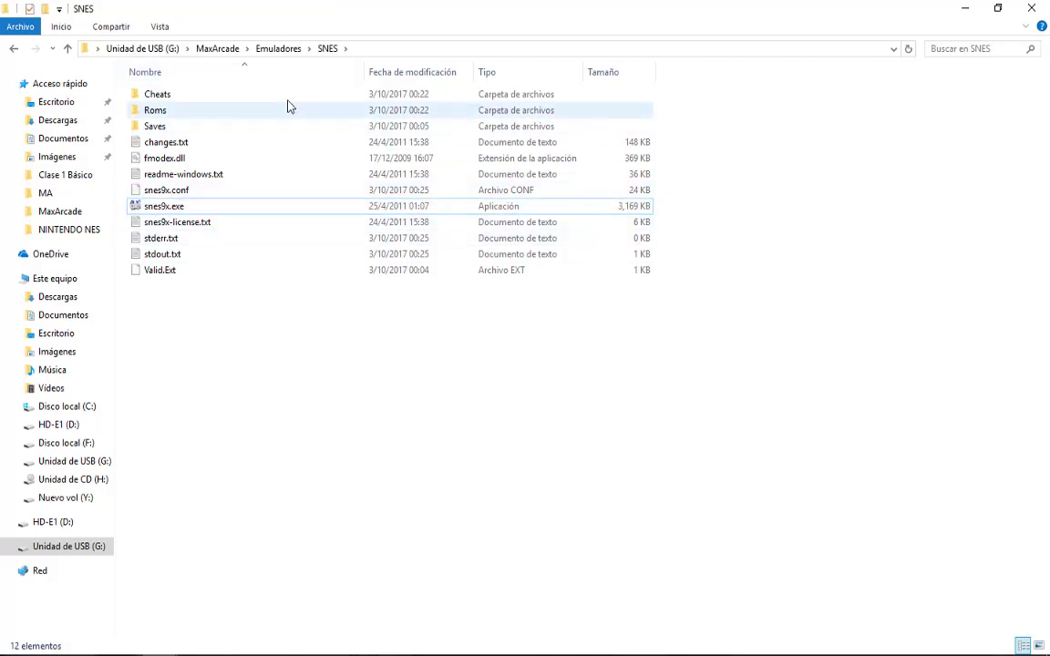
Launch JoyToKey.exe from the MaxArcade\Instalaciones\JoyToKey folder.
{"action": "left_click", "coordinate": [208, 51]}
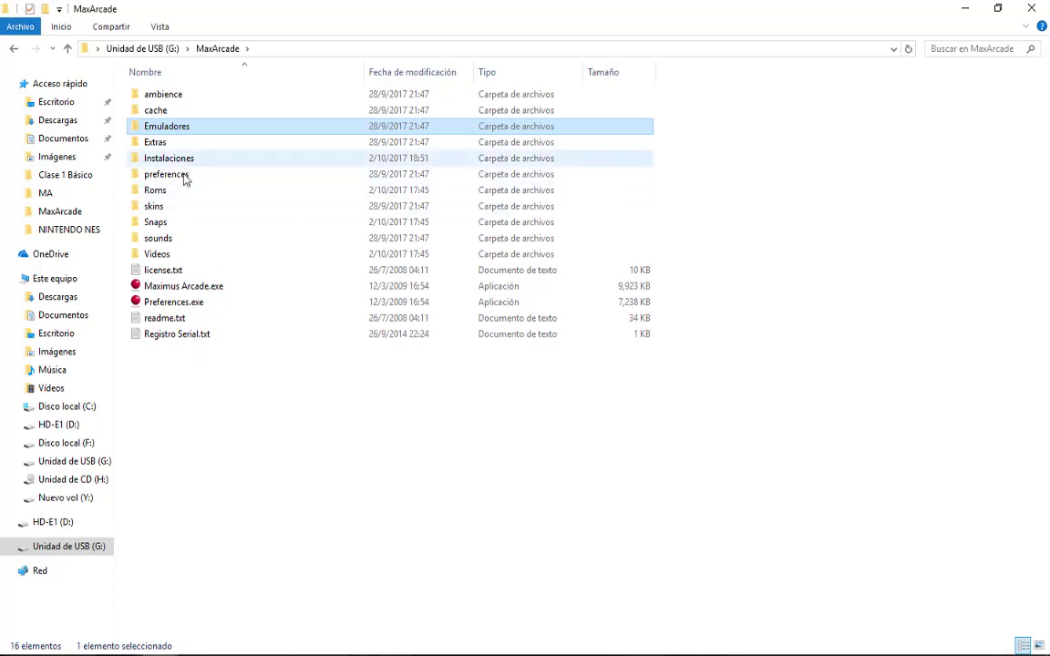
{"action": "double_click", "coordinate": [169, 160]}
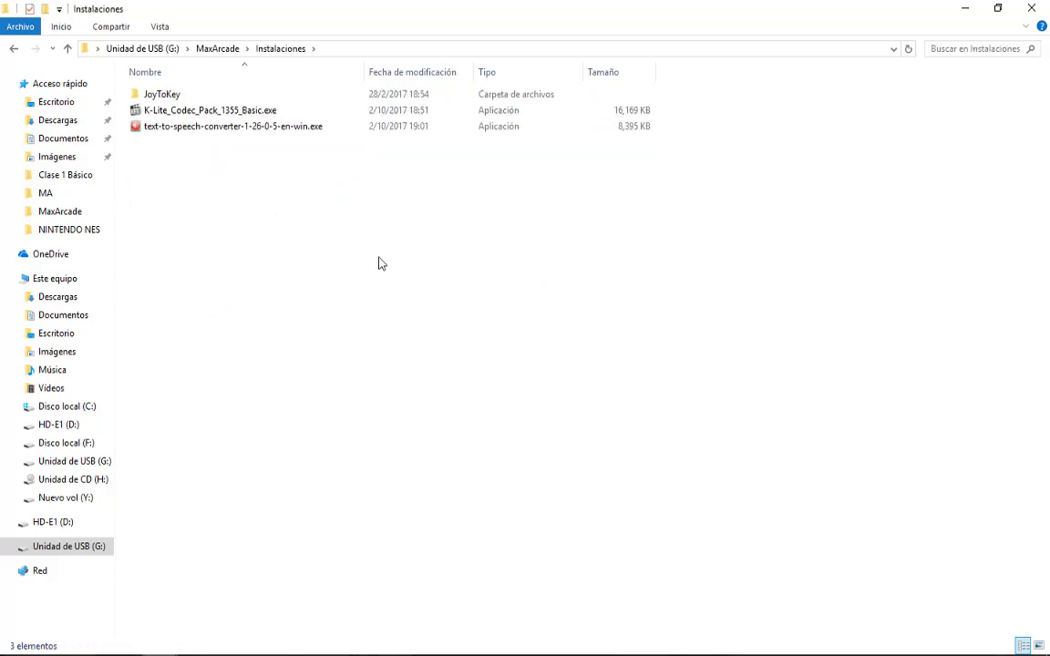
{"action": "double_click", "coordinate": [162, 95]}
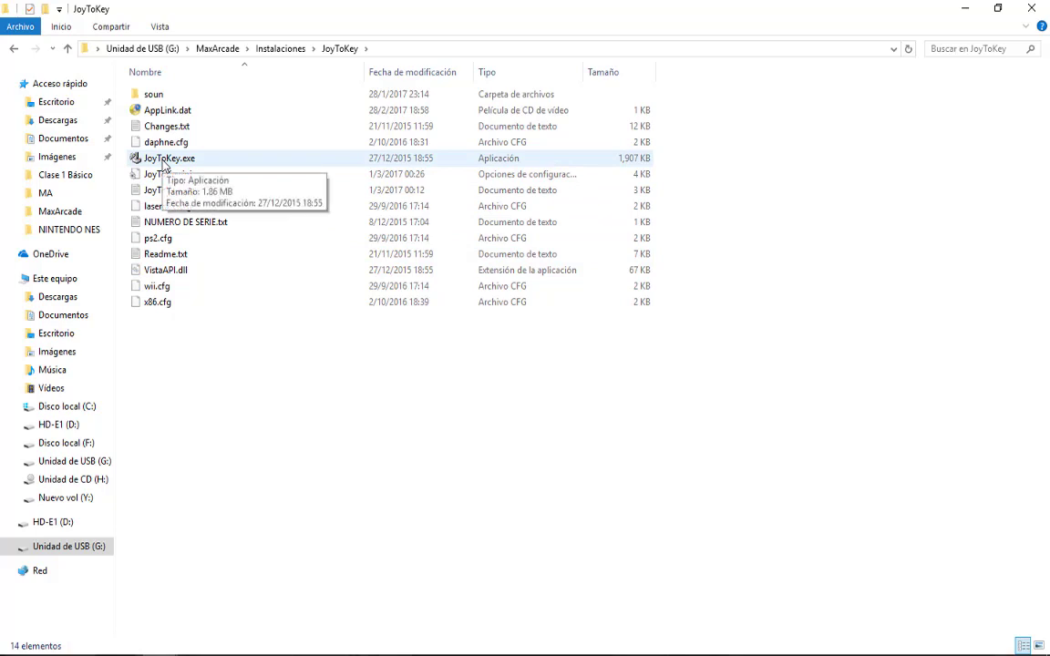
{"action": "double_click", "coordinate": [166, 161]}
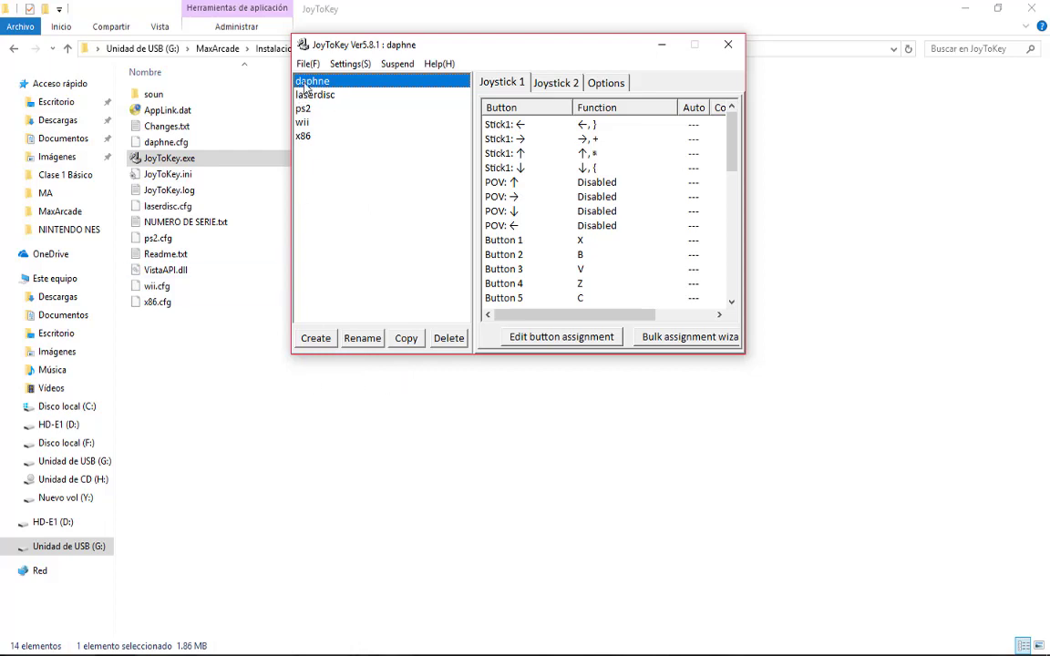
Delete the daphne, laserdisc, ps2 and wii profiles in JoyToKey, and try to delete x86 as well.
{"action": "left_click", "coordinate": [447, 338]}
{"action": "left_click", "coordinate": [506, 380]}
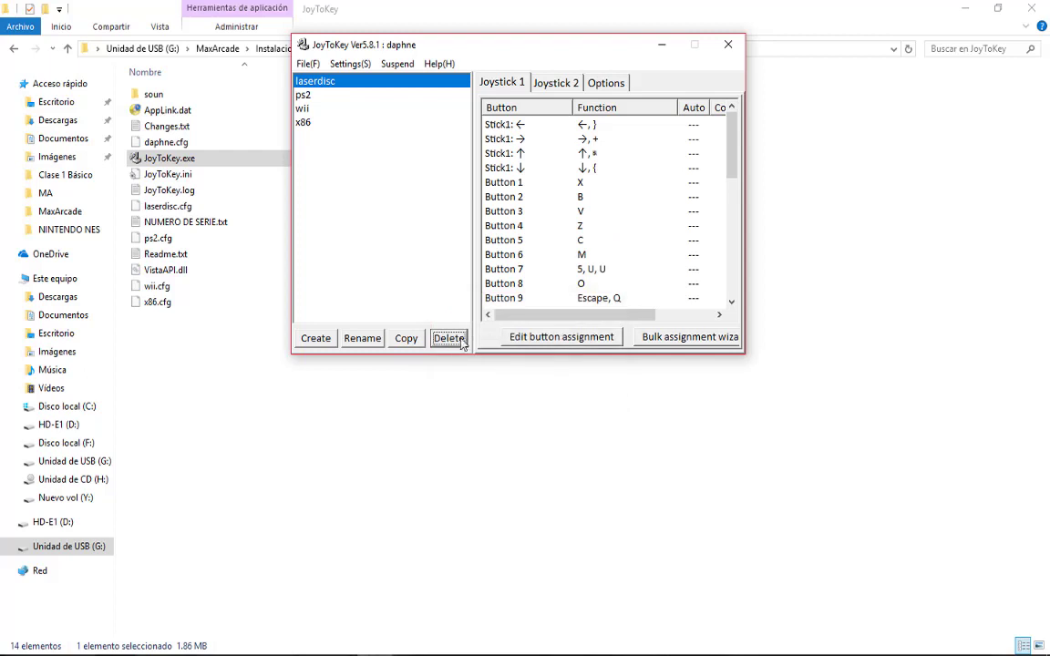
{"action": "left_click", "coordinate": [462, 341]}
{"action": "left_click", "coordinate": [503, 380]}
{"action": "left_click", "coordinate": [447, 338]}
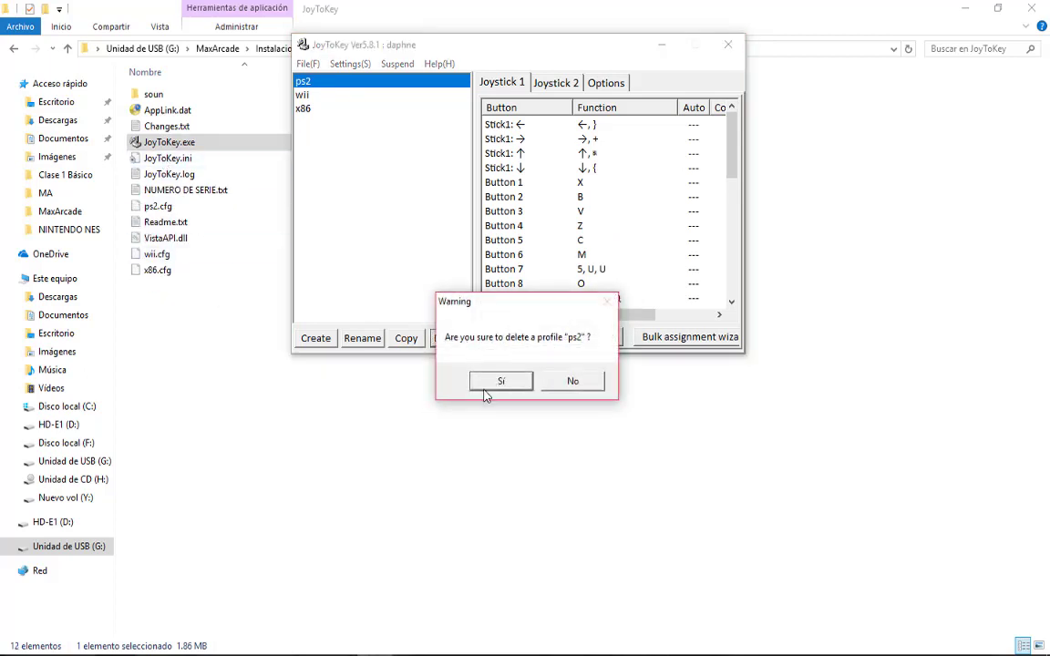
{"action": "left_click", "coordinate": [492, 384]}
{"action": "left_click", "coordinate": [447, 339]}
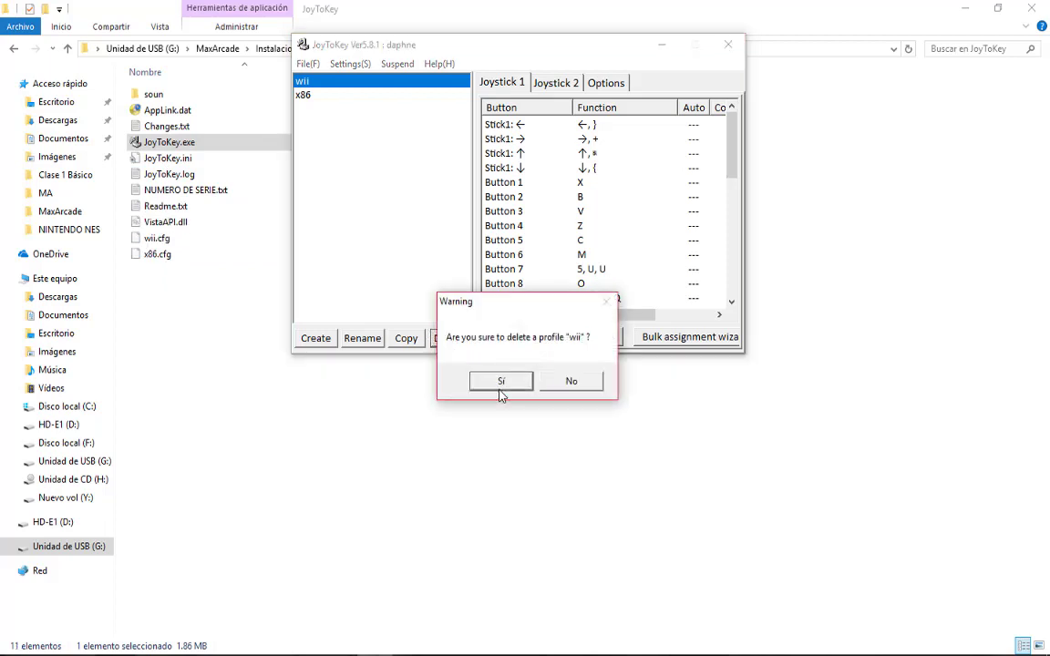
{"action": "left_click", "coordinate": [499, 384]}
{"action": "left_click", "coordinate": [446, 339]}
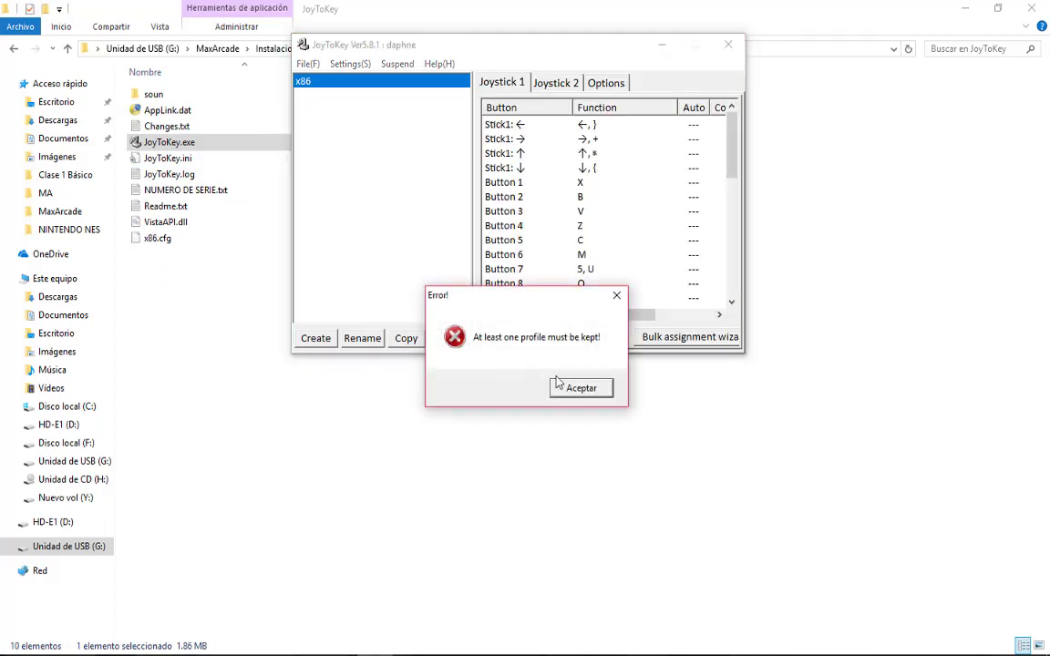
{"action": "left_click", "coordinate": [583, 388]}
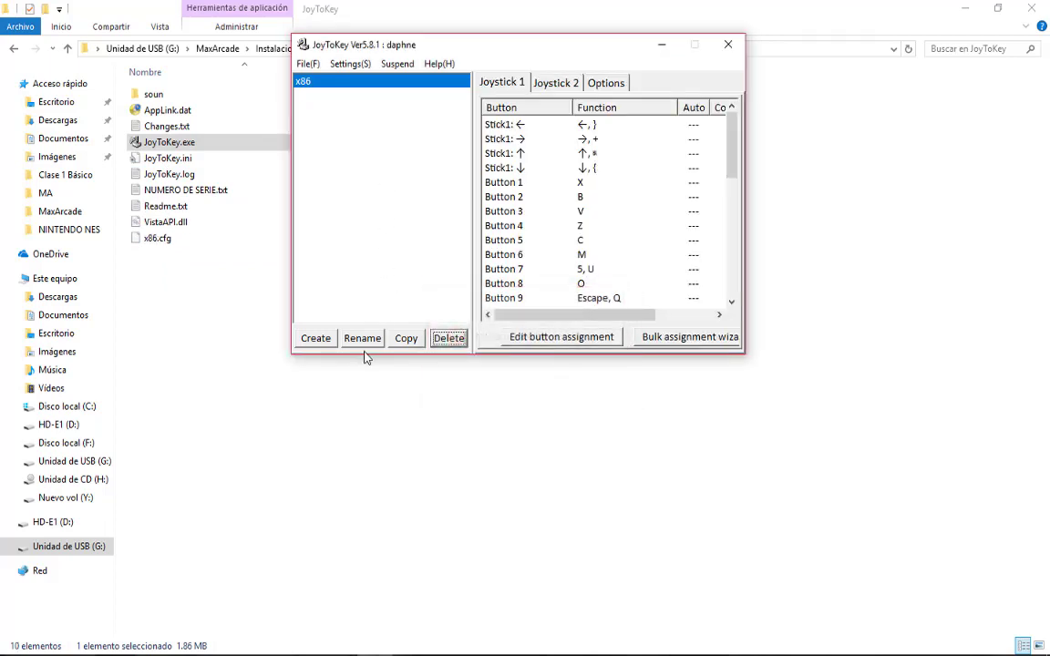
Create a new JoyToKey profile named Marcade and delete the x86 profile.
{"action": "left_click", "coordinate": [315, 344]}
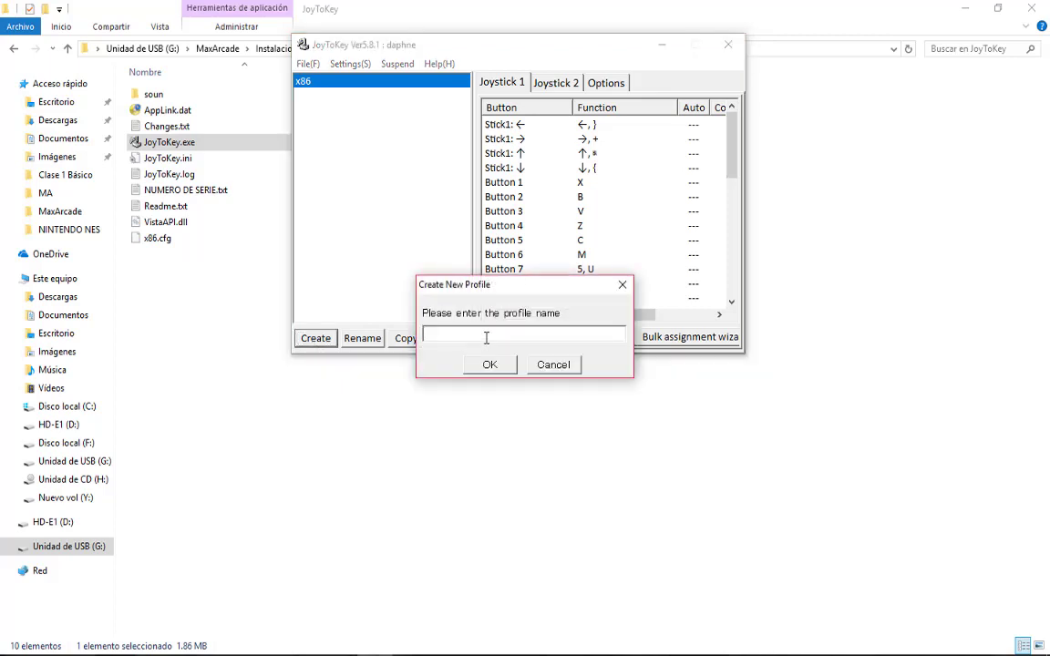
{"action": "type", "text": "mARCADE"}
{"action": "key", "text": "BackSpace"}
{"action": "key", "text": "BackSpace"}
{"action": "key", "text": "BackSpace"}
{"action": "key", "text": "BackSpace"}
{"action": "key", "text": "BackSpace"}
{"action": "key", "text": "BackSpace"}
{"action": "type", "text": "Marcade"}
{"action": "left_click", "coordinate": [490, 365]}
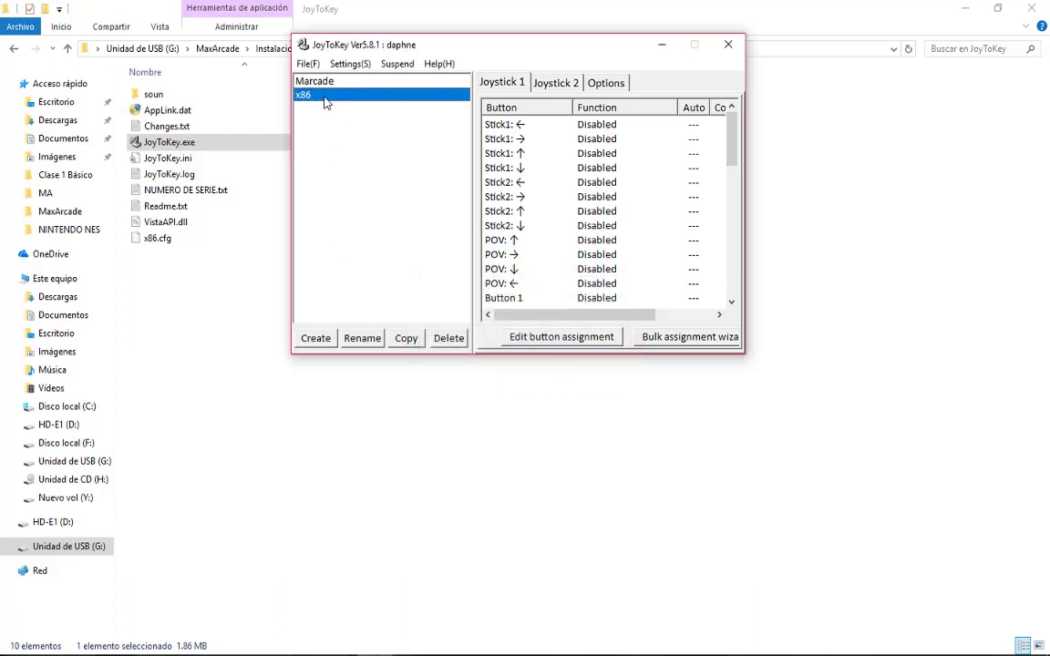
{"action": "left_click", "coordinate": [449, 338]}
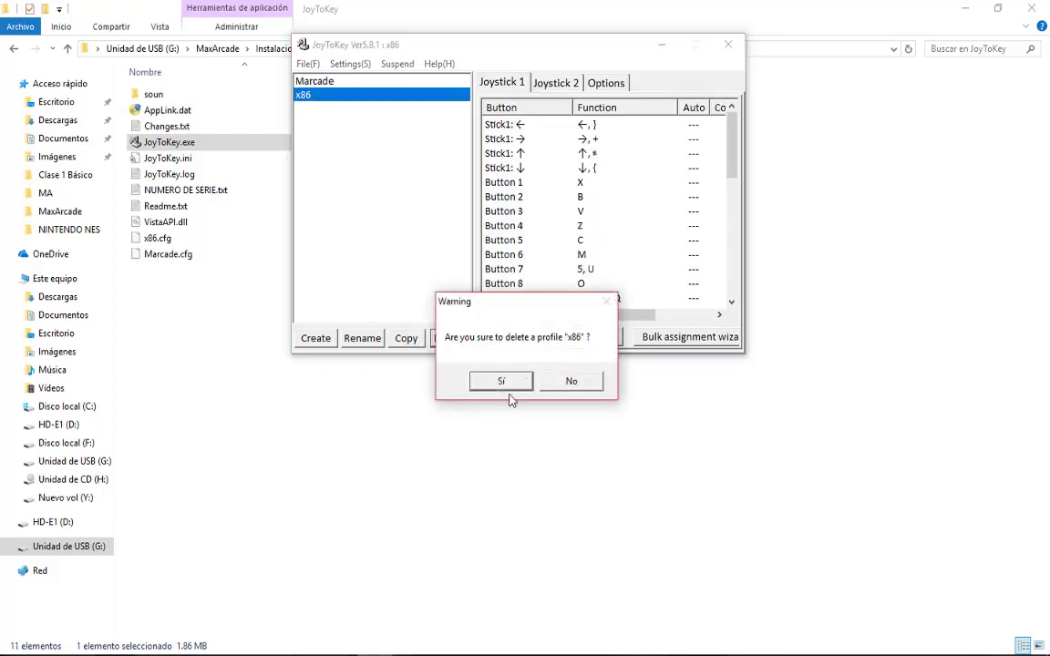
{"action": "left_click", "coordinate": [503, 385]}
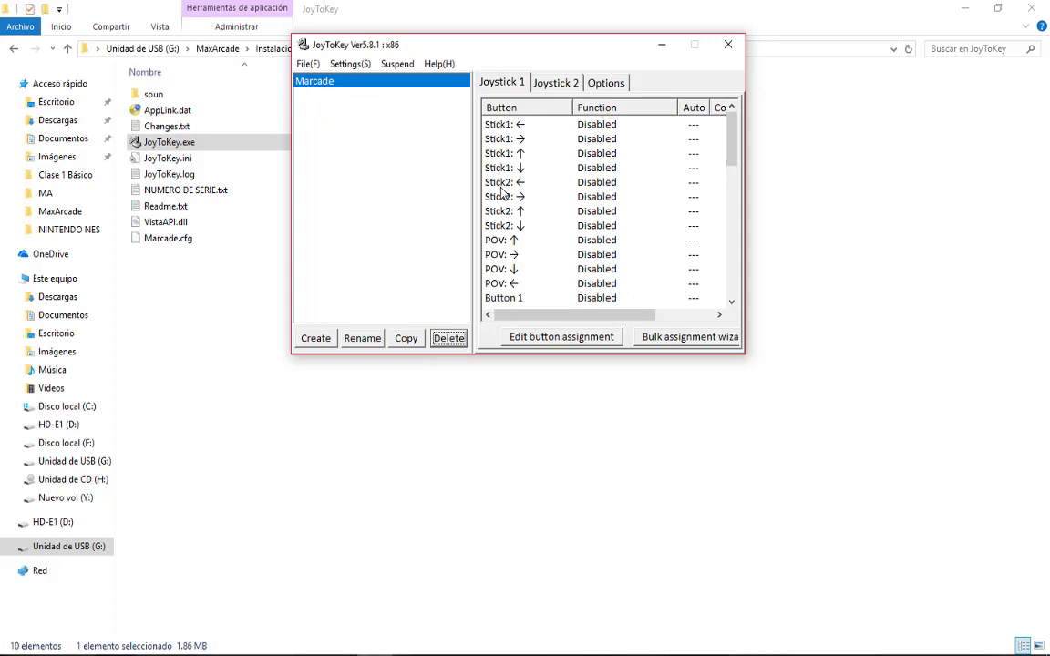
Open NUMERO DE SERIE.txt from the JoyToKey folder and select the licence key in it.
{"action": "left_click", "coordinate": [175, 192]}
{"action": "double_click", "coordinate": [174, 194]}
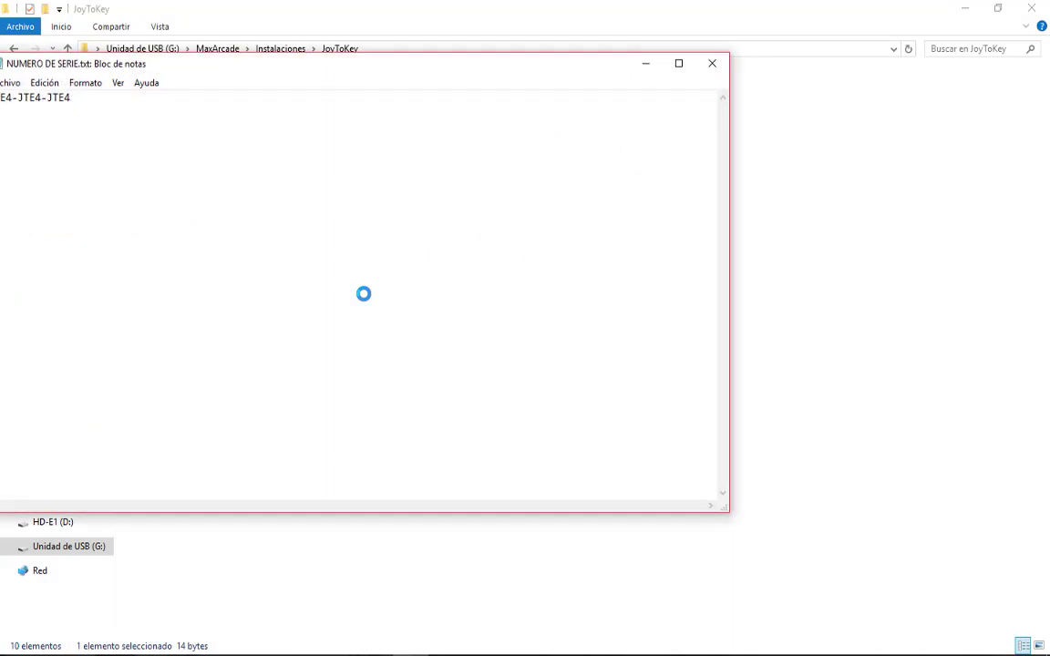
{"action": "left_click_drag", "start_coordinate": [215, 70], "coordinate": [490, 94]}
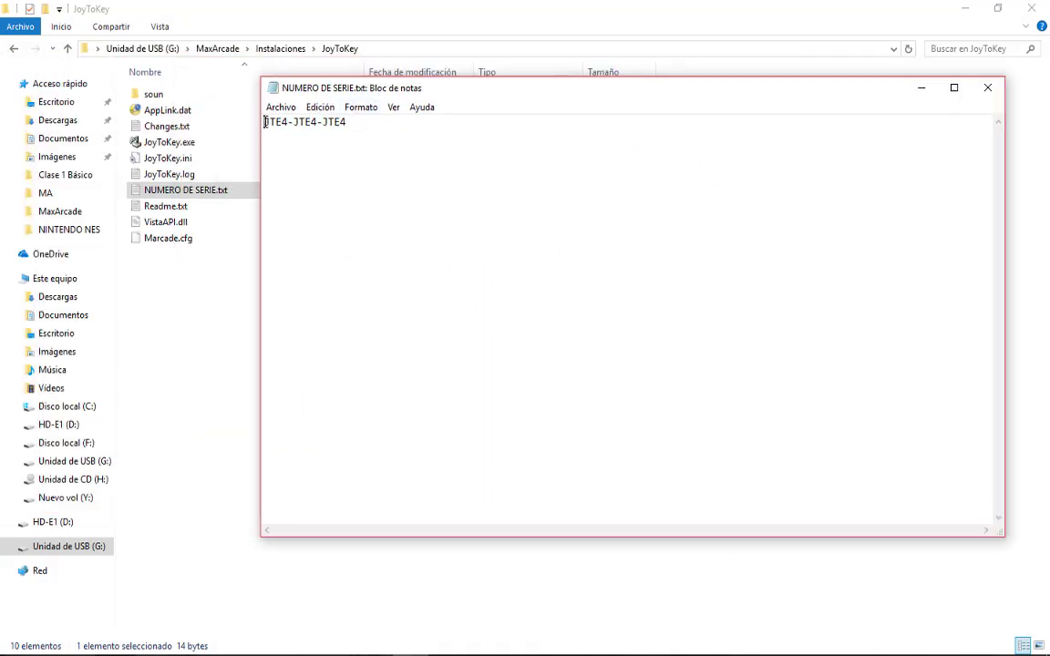
{"action": "left_click_drag", "start_coordinate": [264, 121], "coordinate": [347, 121]}
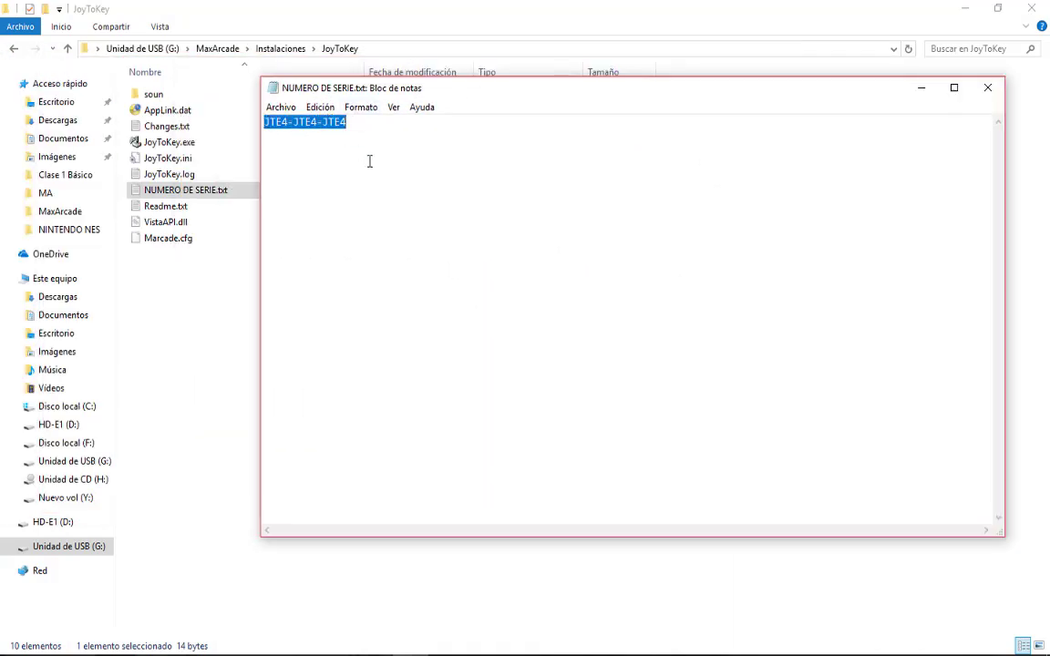
Switch back to JoyToKey and check its registration status in the About information, closing it when done.
{"action": "left_click", "coordinate": [364, 655]}
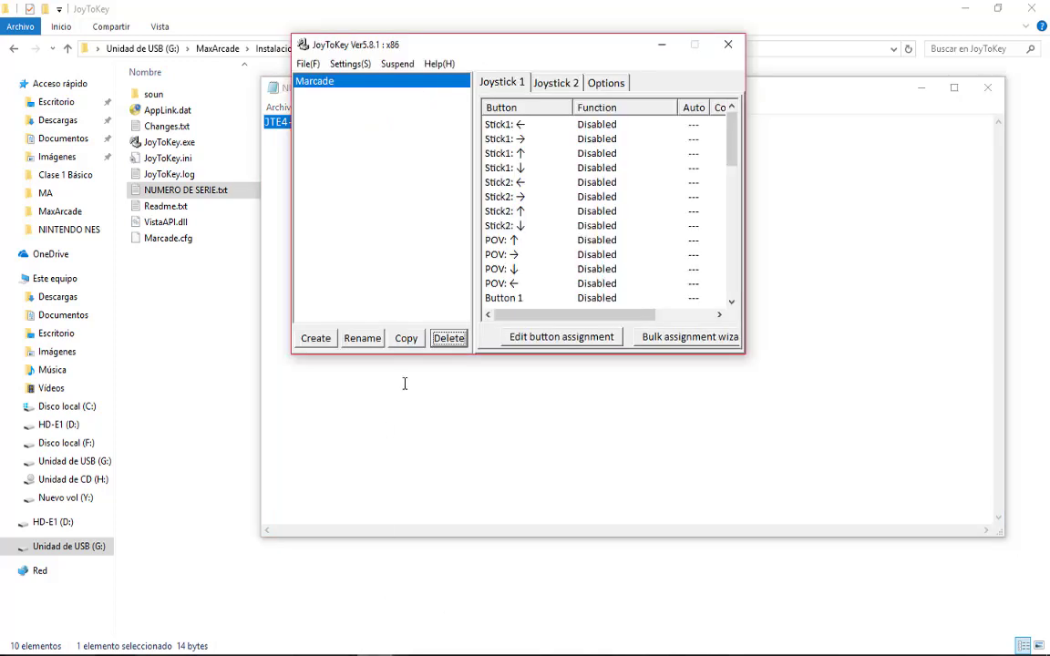
{"action": "left_click", "coordinate": [439, 64]}
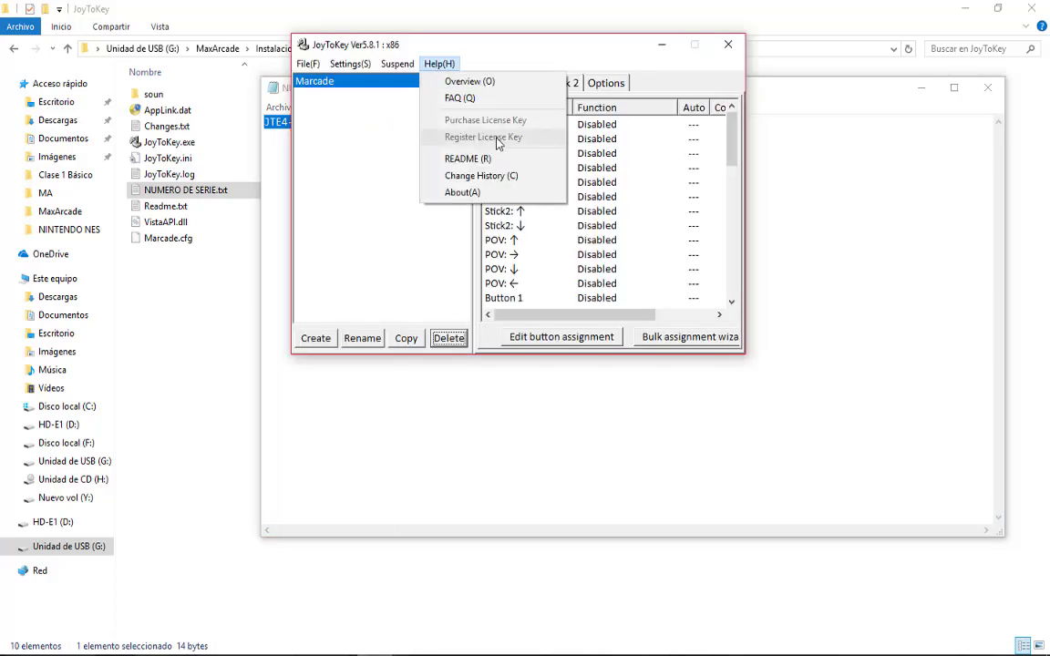
{"action": "left_click", "coordinate": [506, 192]}
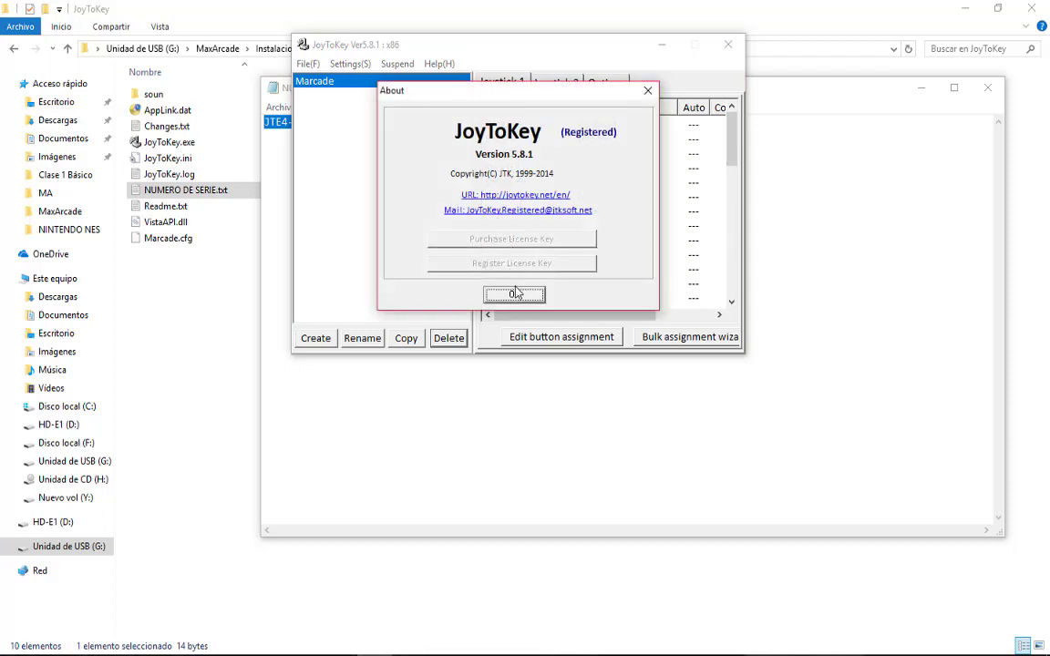
{"action": "left_click", "coordinate": [515, 294]}
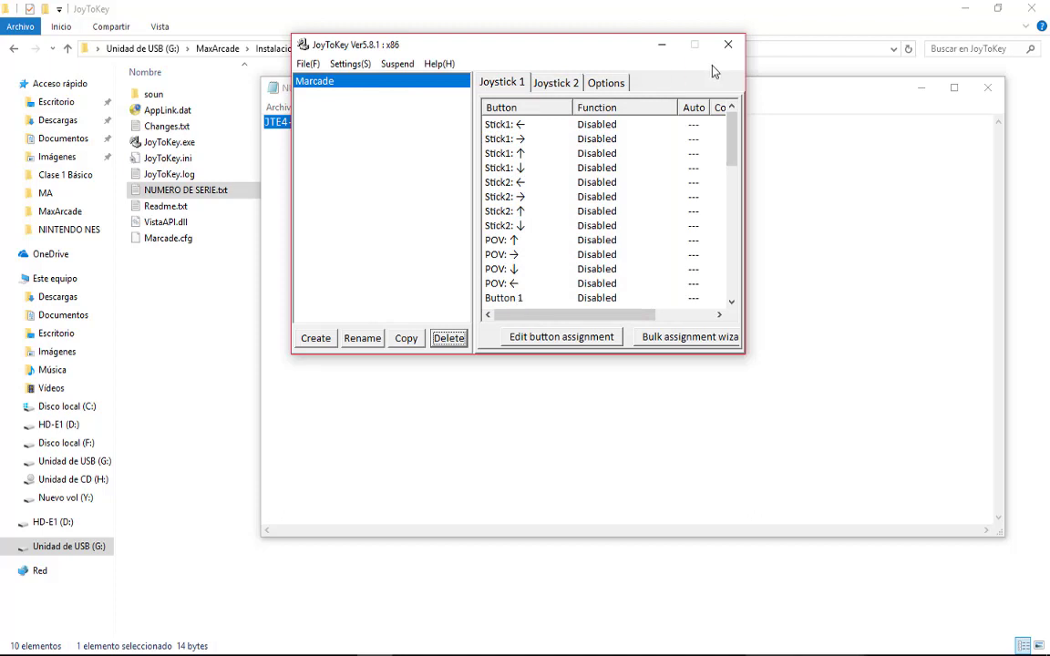
Check JoyToKey's licence registration options, close NUMERO DE SERIE.txt, and reposition the JoyToKey window.
{"action": "left_click", "coordinate": [439, 64]}
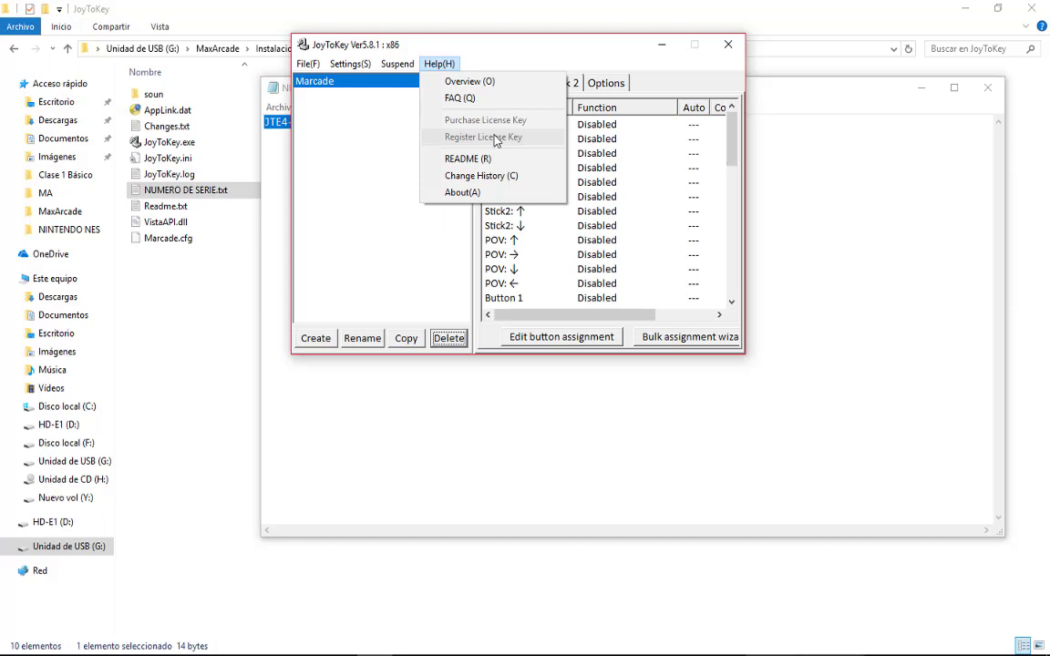
{"action": "left_click", "coordinate": [332, 205]}
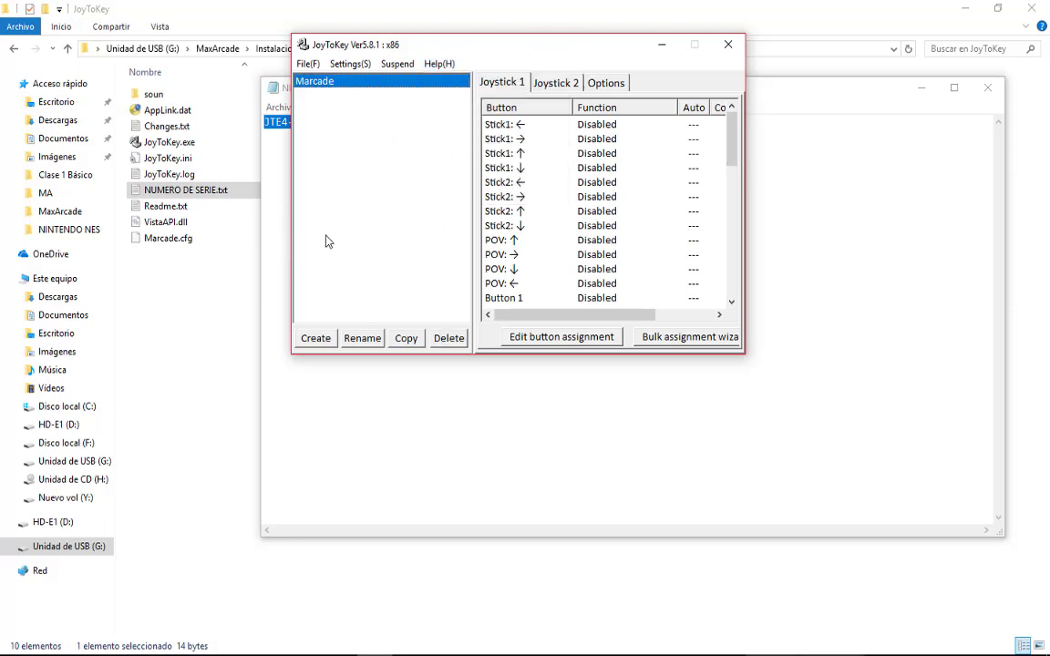
{"action": "left_click", "coordinate": [994, 178]}
{"action": "left_click", "coordinate": [987, 87]}
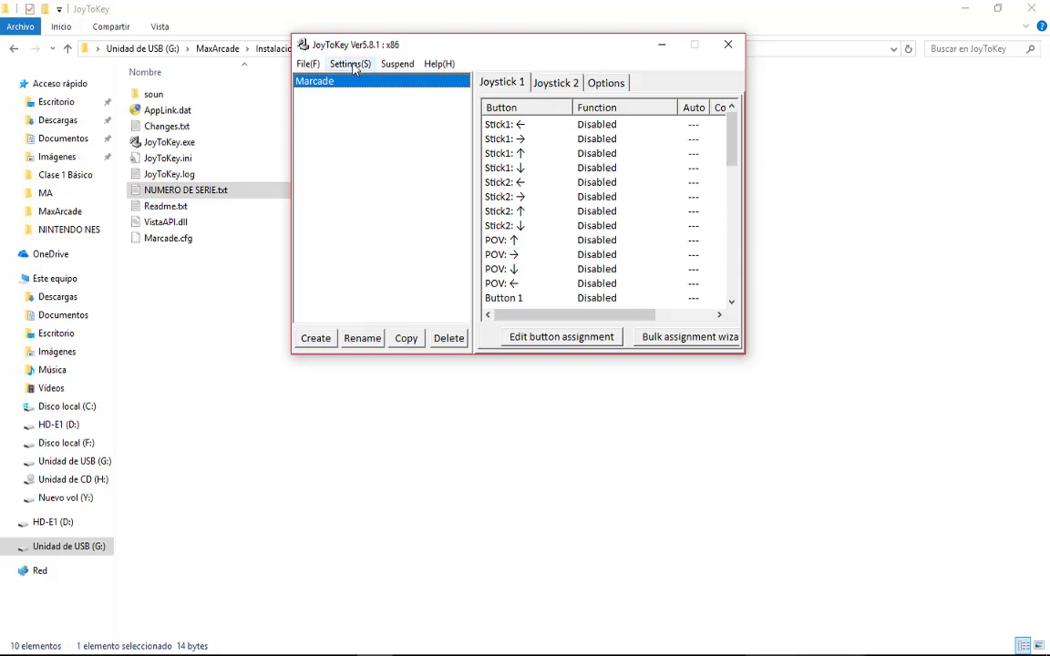
{"action": "left_click_drag", "start_coordinate": [511, 51], "coordinate": [336, 113]}
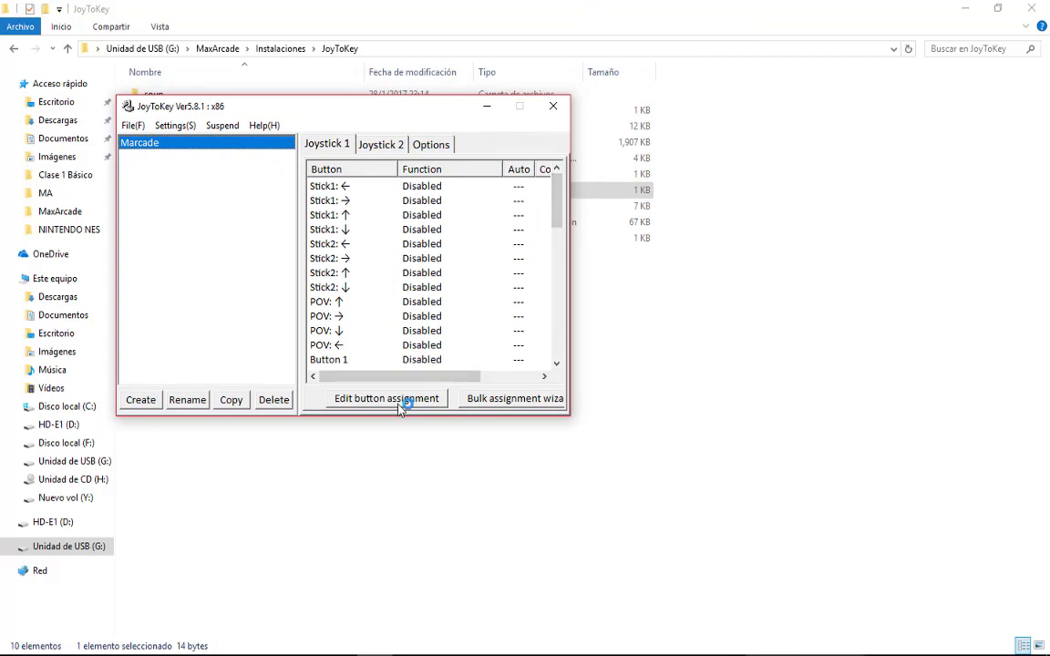
Assign the left and right arrow keys to Stick1 left and Stick1 right for Joystick 1 in the Marcade profile.
{"action": "left_click", "coordinate": [446, 190]}
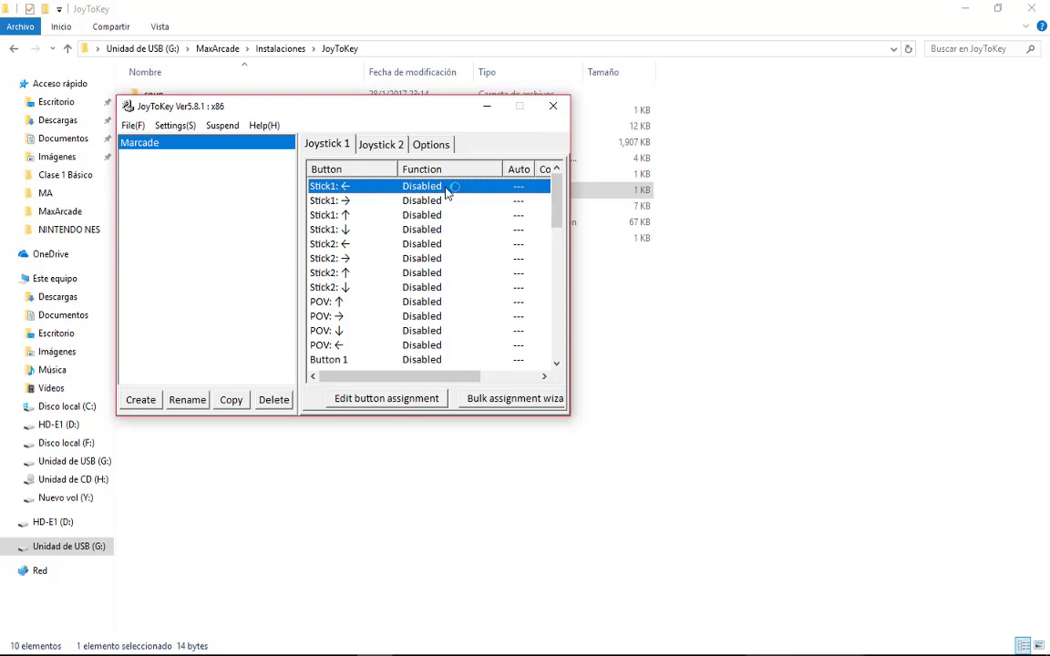
{"action": "double_click", "coordinate": [447, 189]}
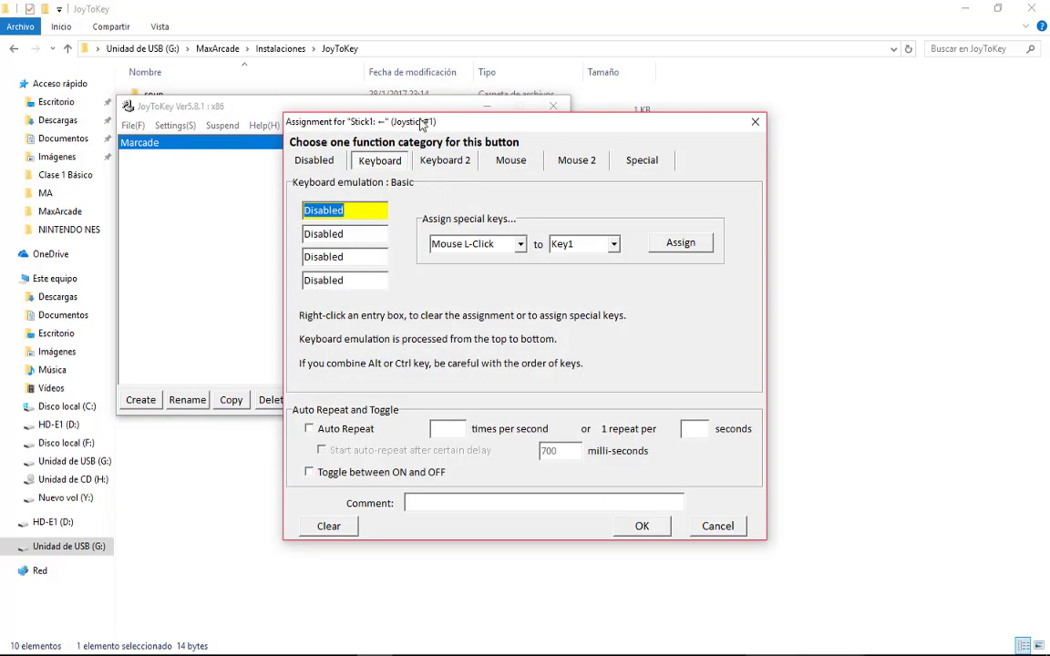
{"action": "left_click_drag", "start_coordinate": [422, 125], "coordinate": [475, 114]}
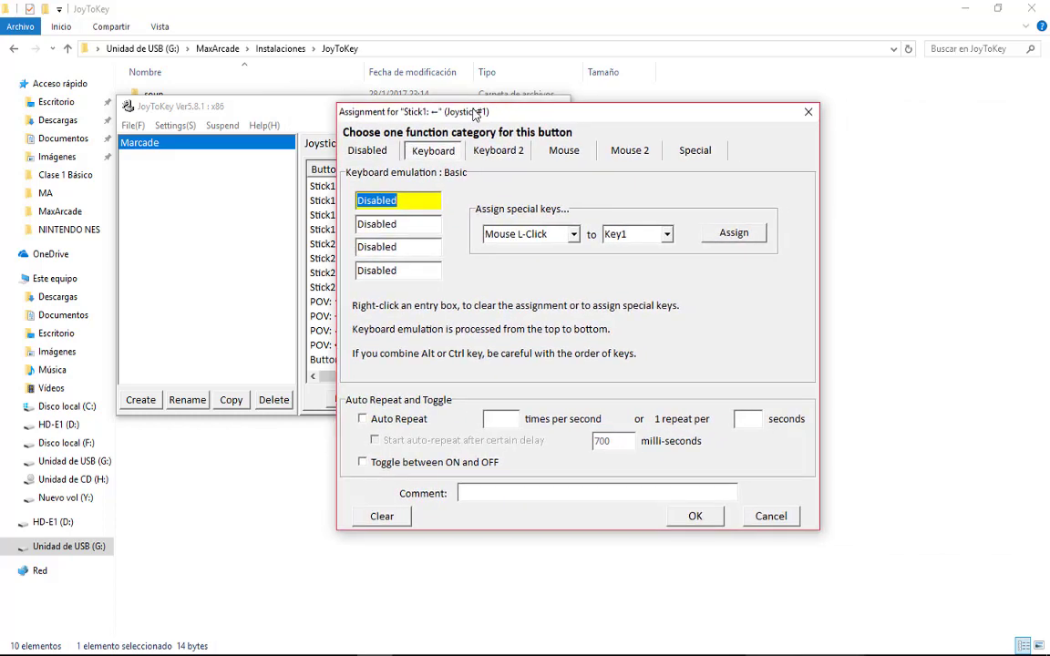
{"action": "key", "text": "Left"}
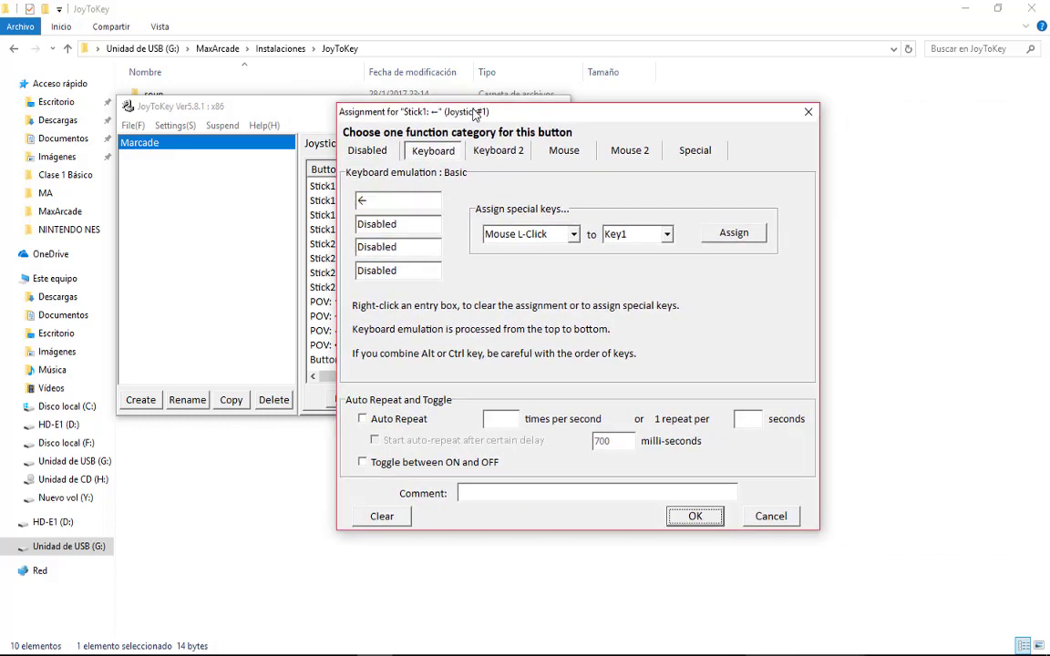
{"action": "left_click", "coordinate": [692, 517]}
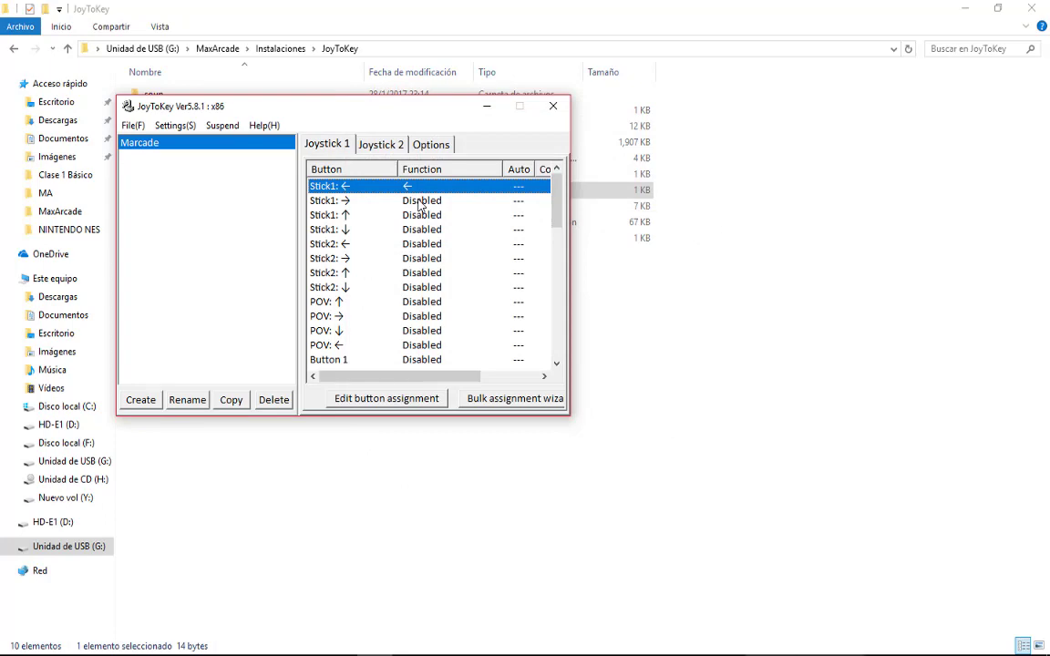
{"action": "double_click", "coordinate": [419, 201]}
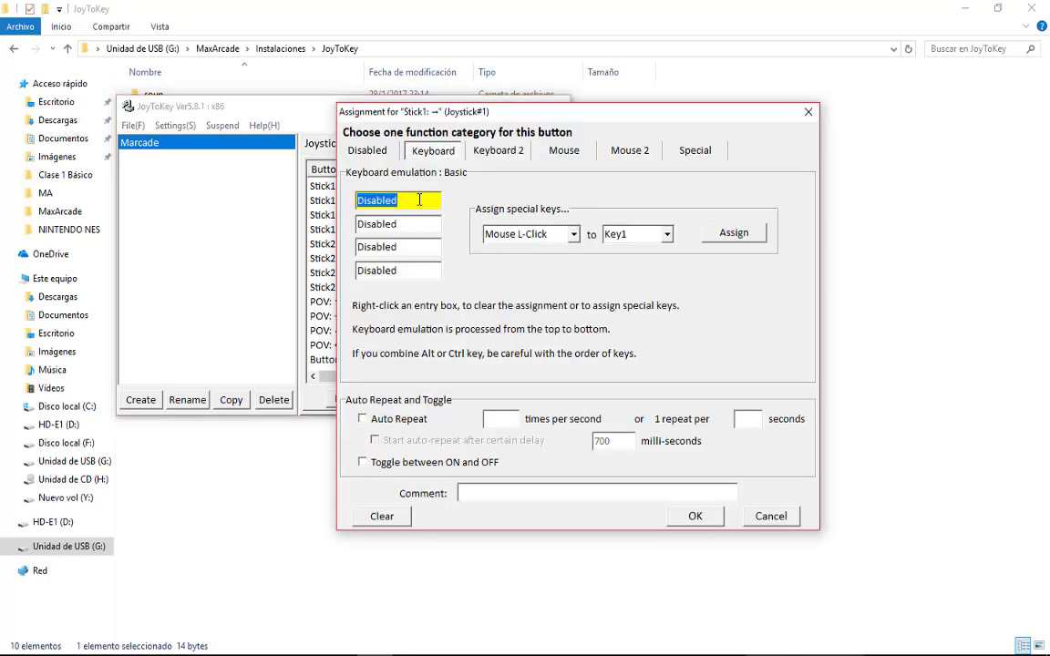
{"action": "key", "text": "Right"}
{"action": "key", "text": "Return"}
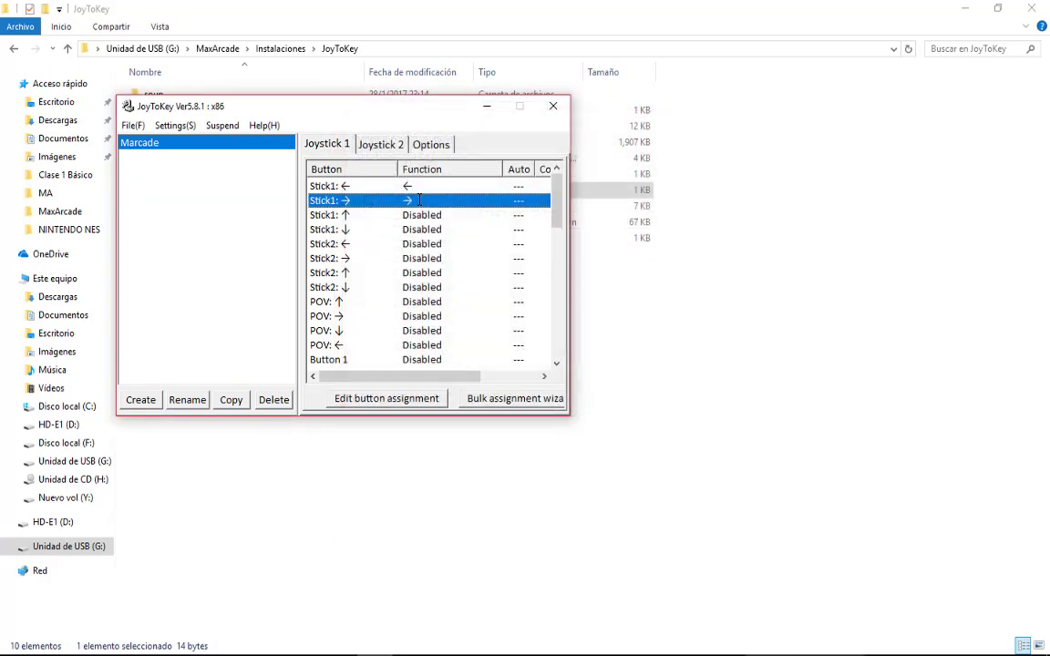
Assign the up and down arrow keys to Stick1 up and Stick1 down for Joystick 1.
{"action": "double_click", "coordinate": [421, 215]}
{"action": "key", "text": "Up"}
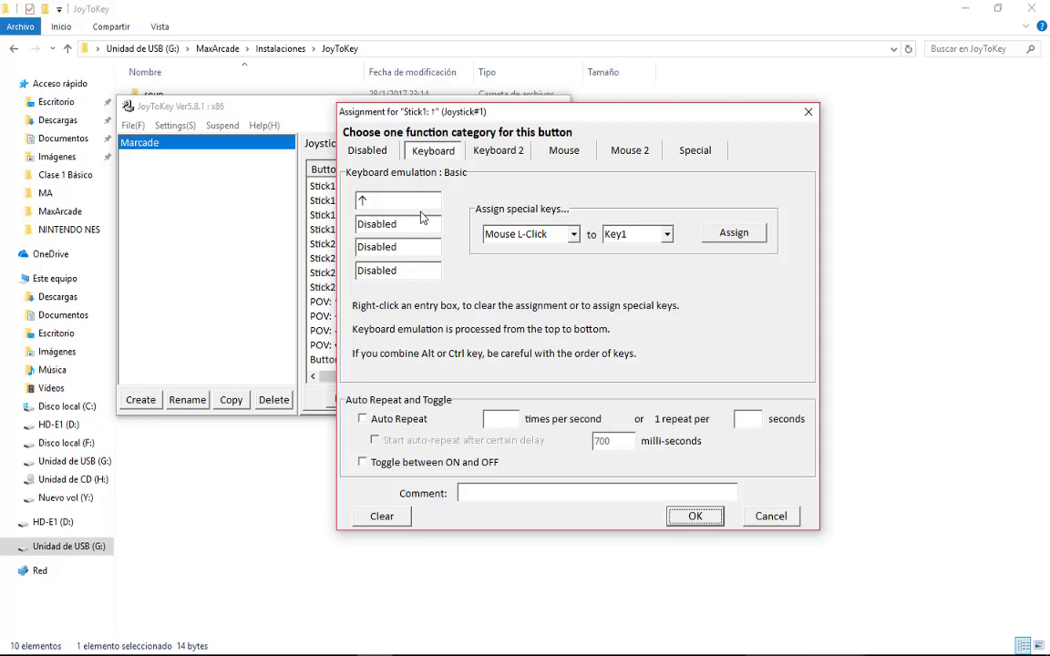
{"action": "left_click", "coordinate": [698, 516]}
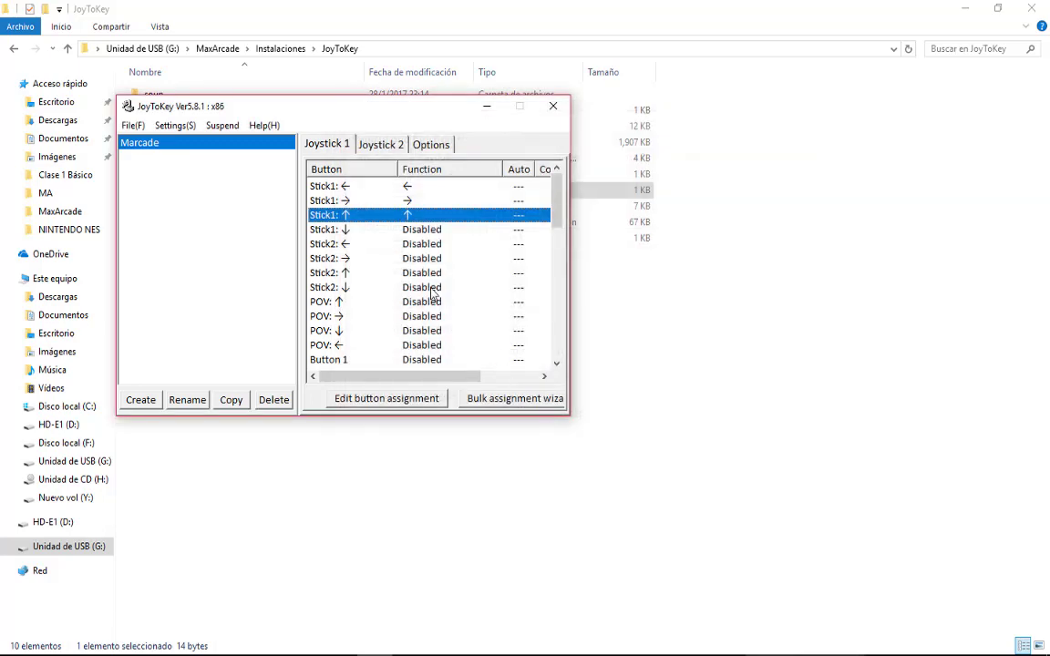
{"action": "double_click", "coordinate": [381, 230]}
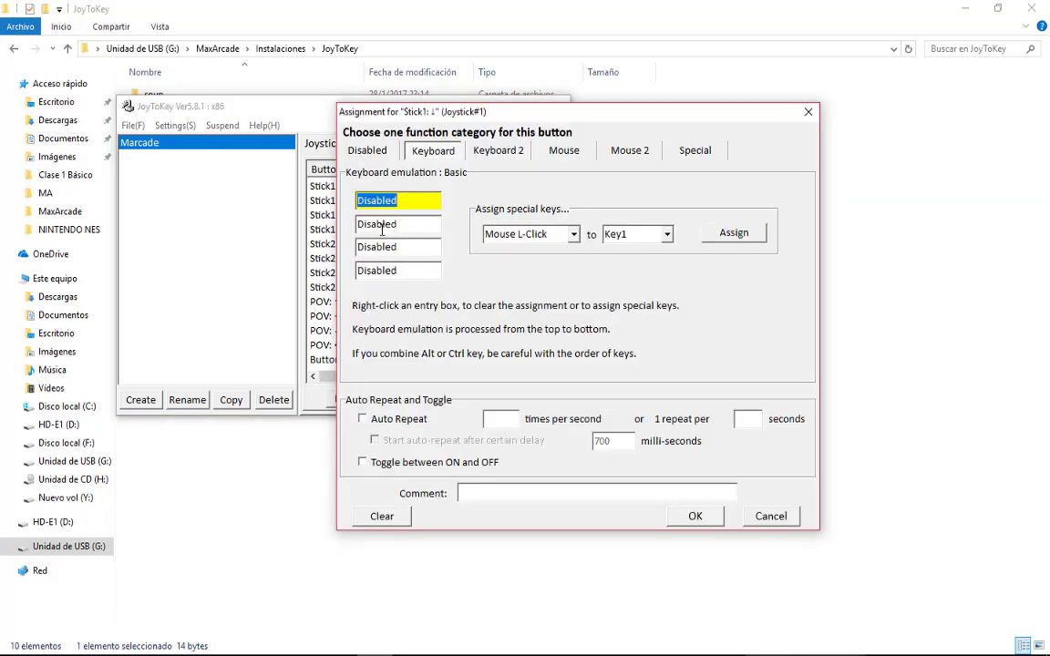
{"action": "key", "text": "Down"}
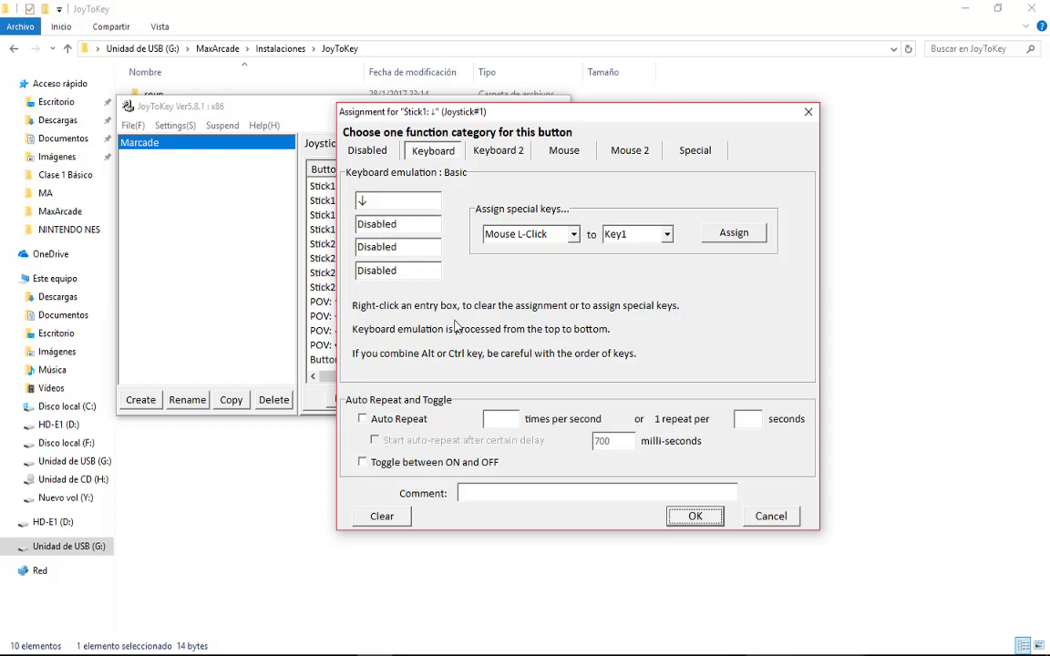
{"action": "left_click", "coordinate": [695, 517]}
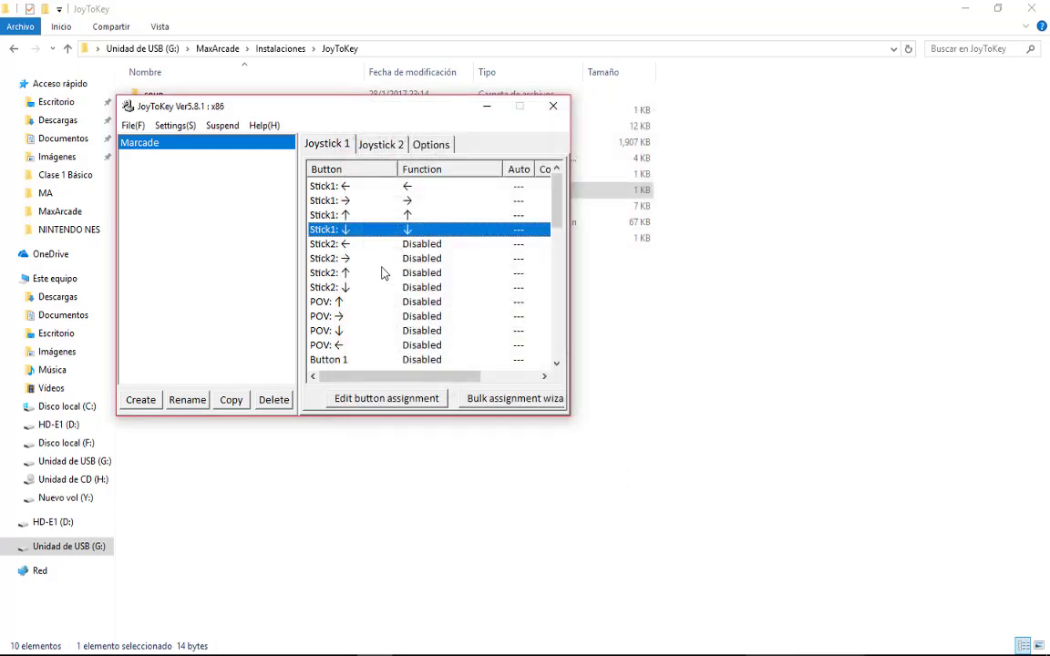
Search Windows for "juego", open the USB game devices setup and test the USB Joystick's buttons, moving the device window aside when done.
{"action": "scroll", "coordinate": [425, 284], "scroll_direction": "down", "scroll_amount": 1}
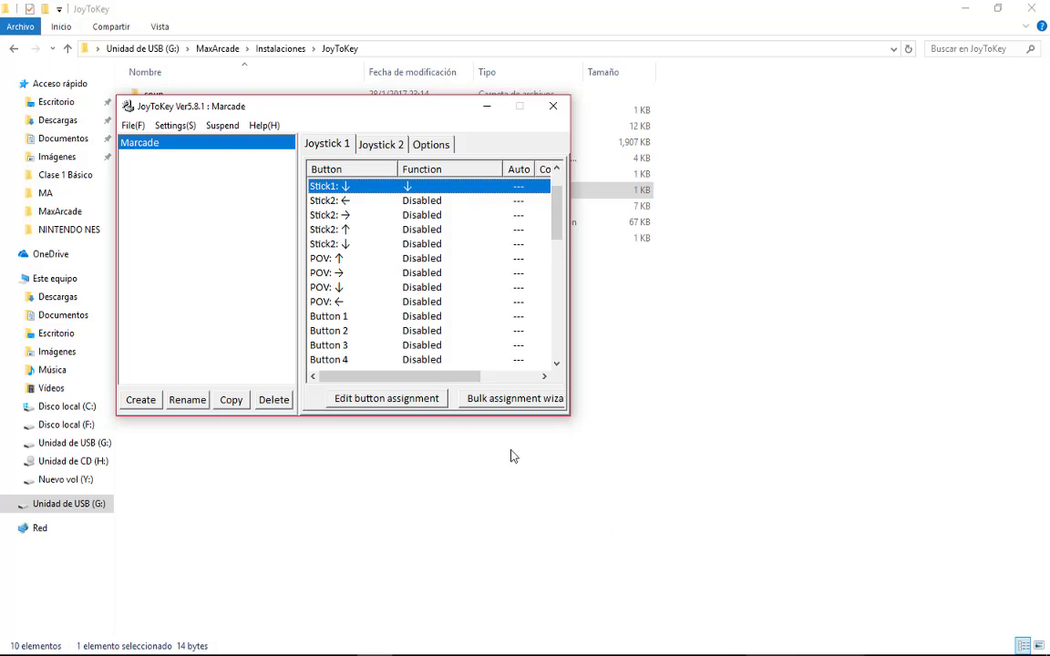
{"action": "left_click", "coordinate": [27, 651]}
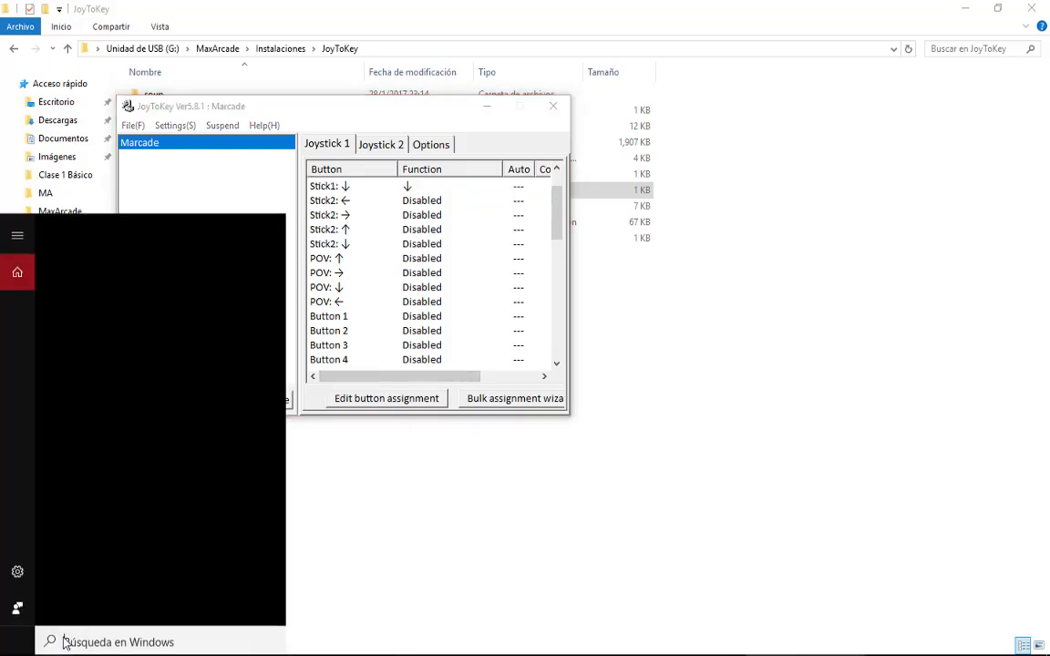
{"action": "type", "text": "juego"}
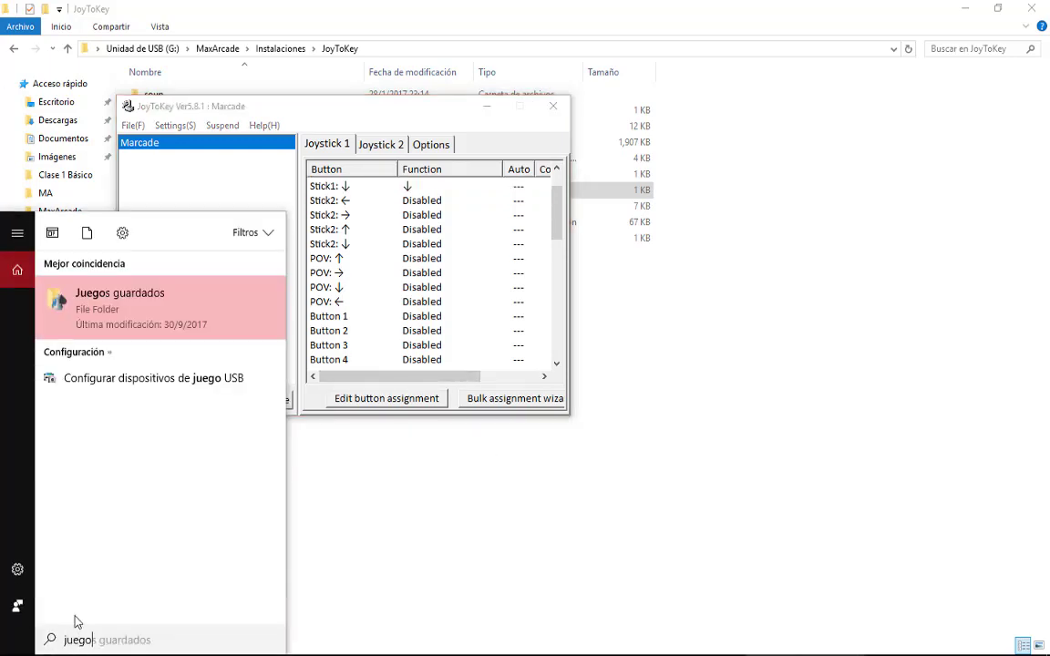
{"action": "left_click", "coordinate": [137, 378]}
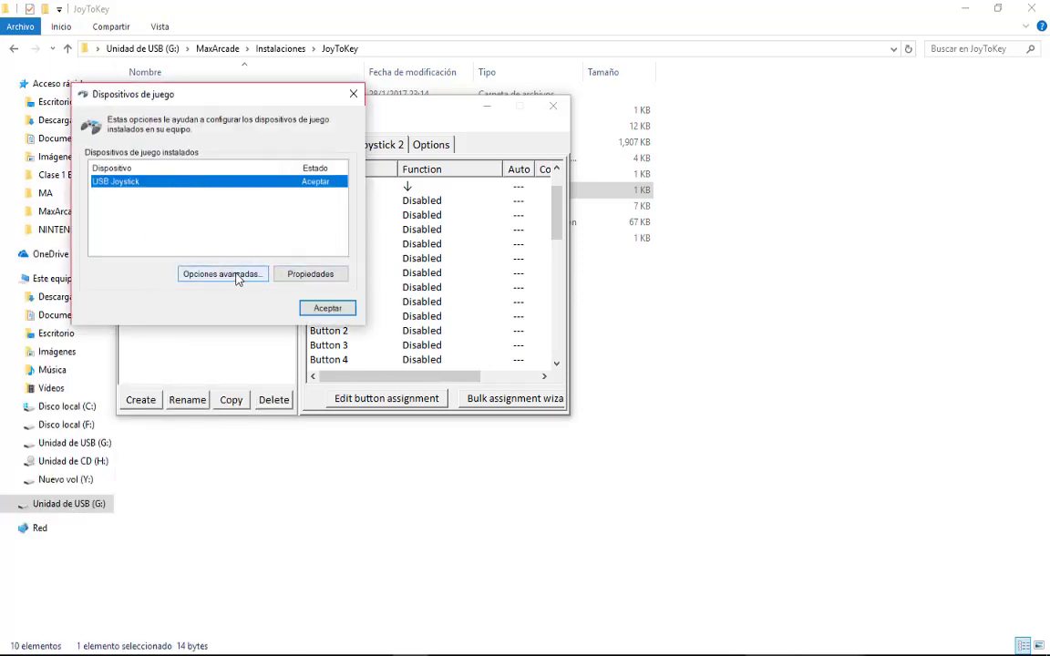
{"action": "left_click", "coordinate": [310, 273]}
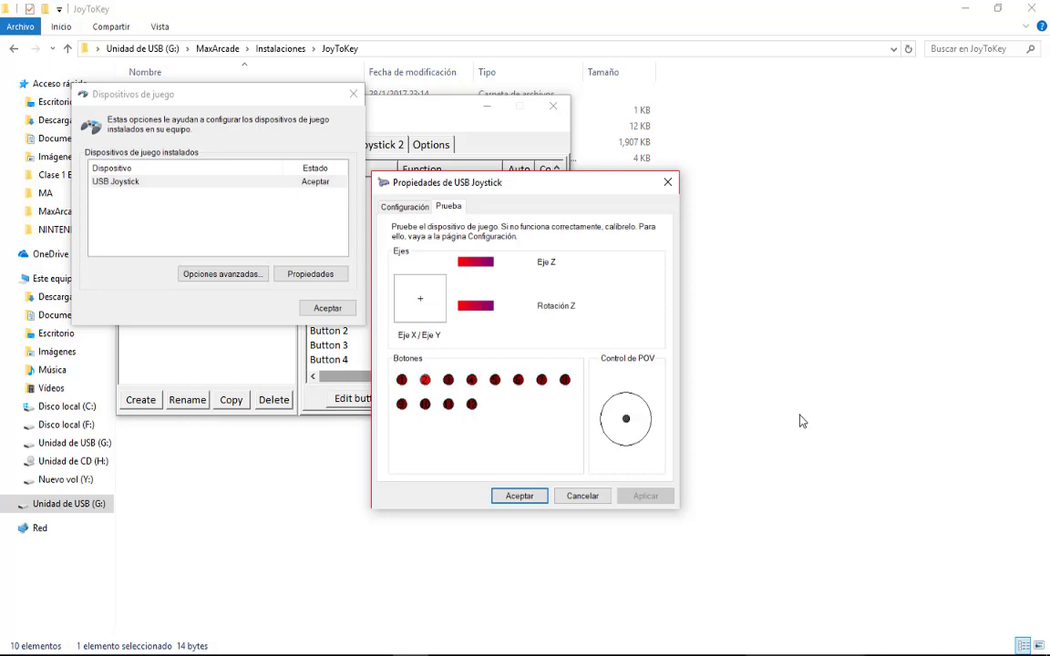
{"action": "left_click", "coordinate": [533, 495]}
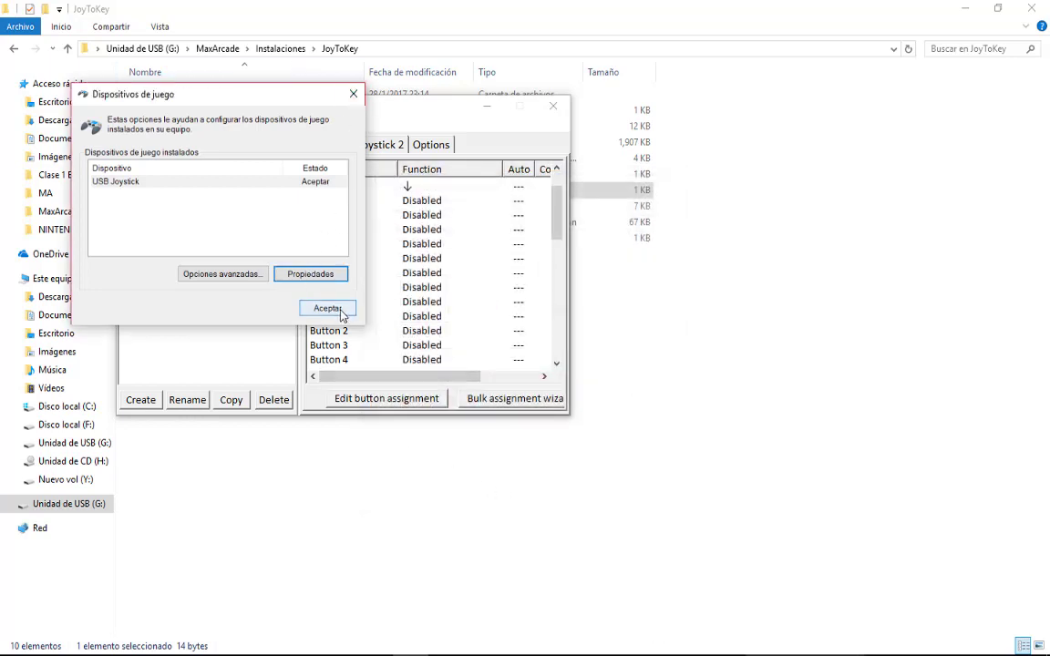
{"action": "left_click_drag", "start_coordinate": [241, 99], "coordinate": [780, 604]}
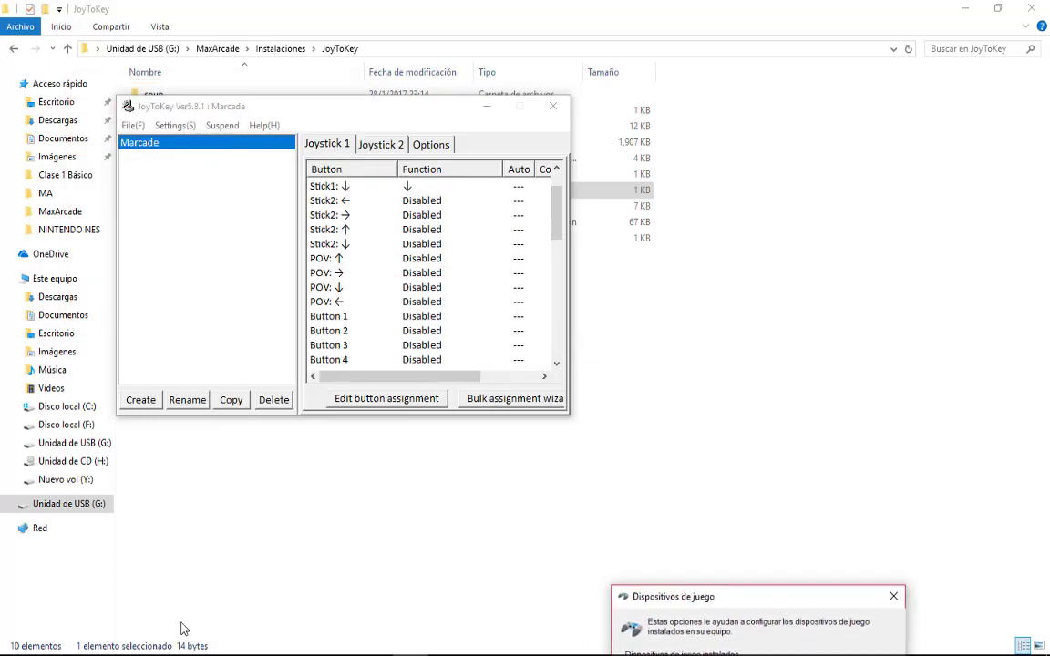
Open joystick.xlsx from the Nuevo vol (Y:) drive in Excel and select the cuadrado button number in B3.
{"action": "mouse_move", "coordinate": [351, 592]}
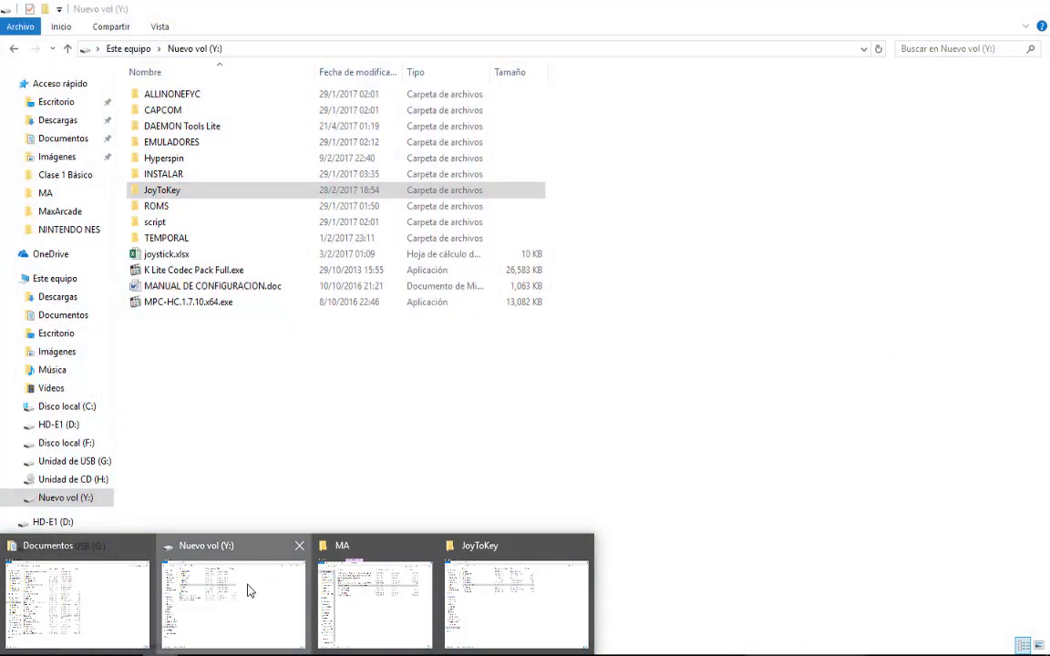
{"action": "left_click", "coordinate": [248, 588]}
{"action": "left_click", "coordinate": [160, 258]}
{"action": "double_click", "coordinate": [159, 257]}
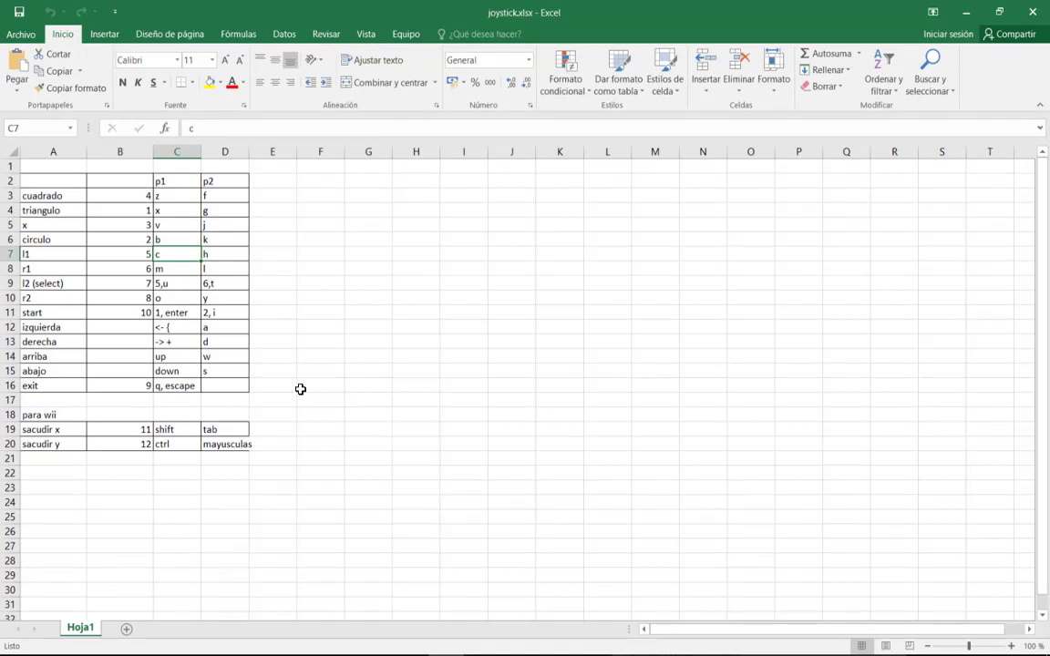
{"action": "left_click", "coordinate": [107, 197]}
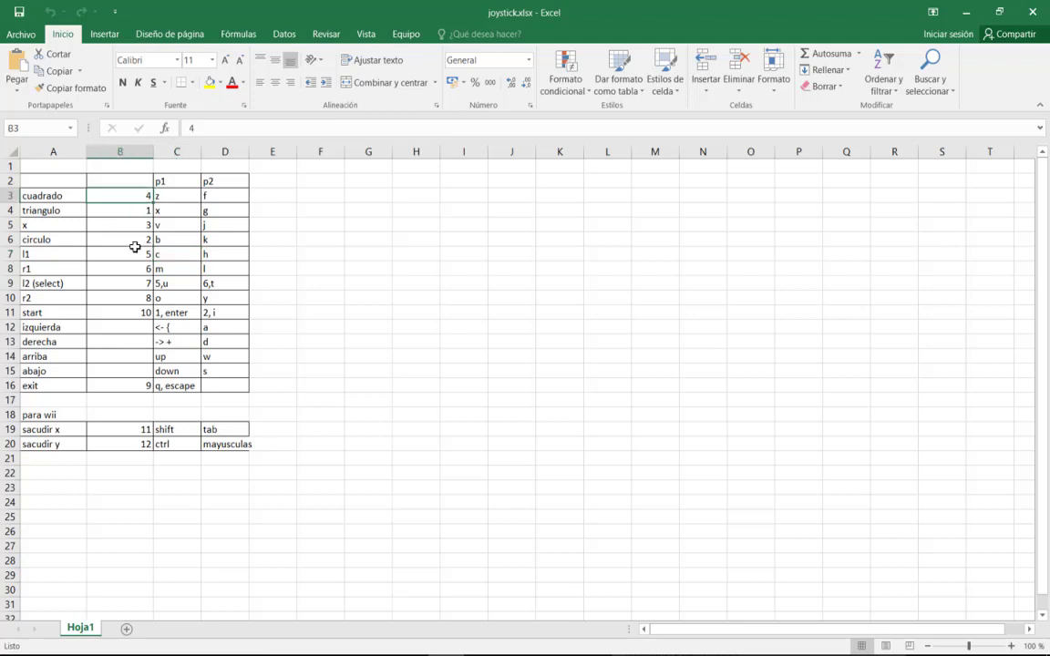
Switch to JoyToKey, place its window beside the spreadsheet's key table and select Button 4.
{"action": "left_click", "coordinate": [393, 653]}
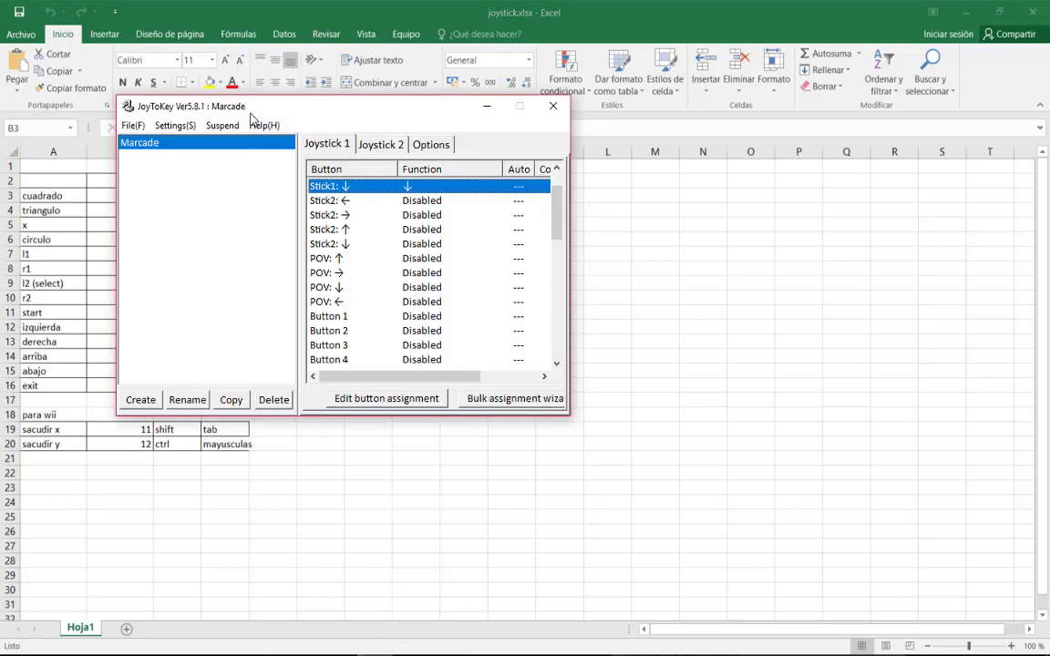
{"action": "left_click_drag", "start_coordinate": [247, 112], "coordinate": [408, 164]}
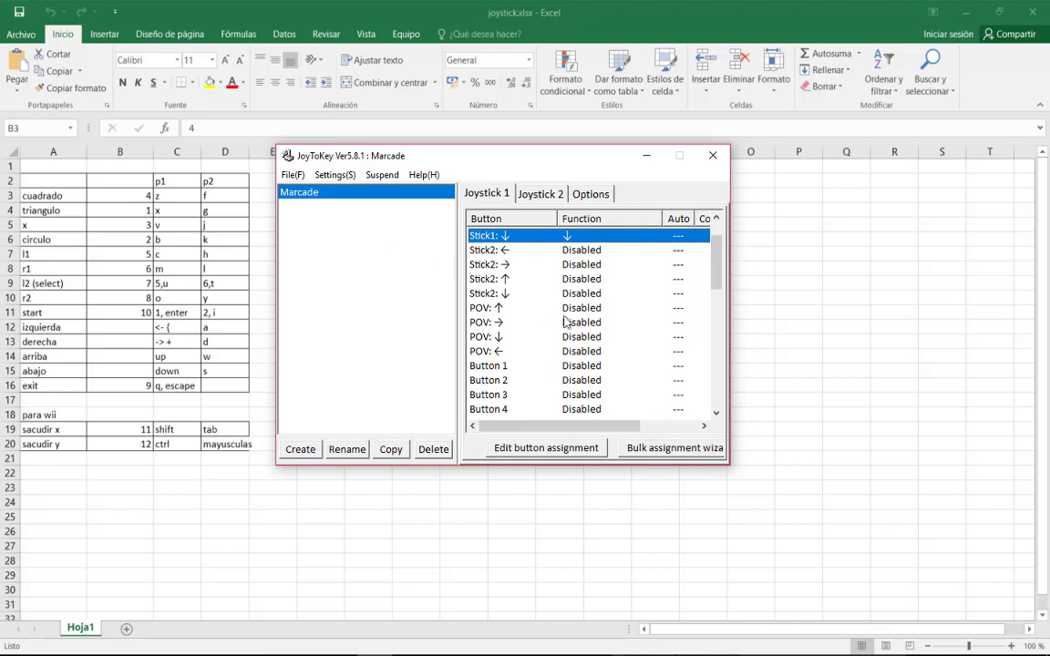
{"action": "left_click", "coordinate": [563, 411]}
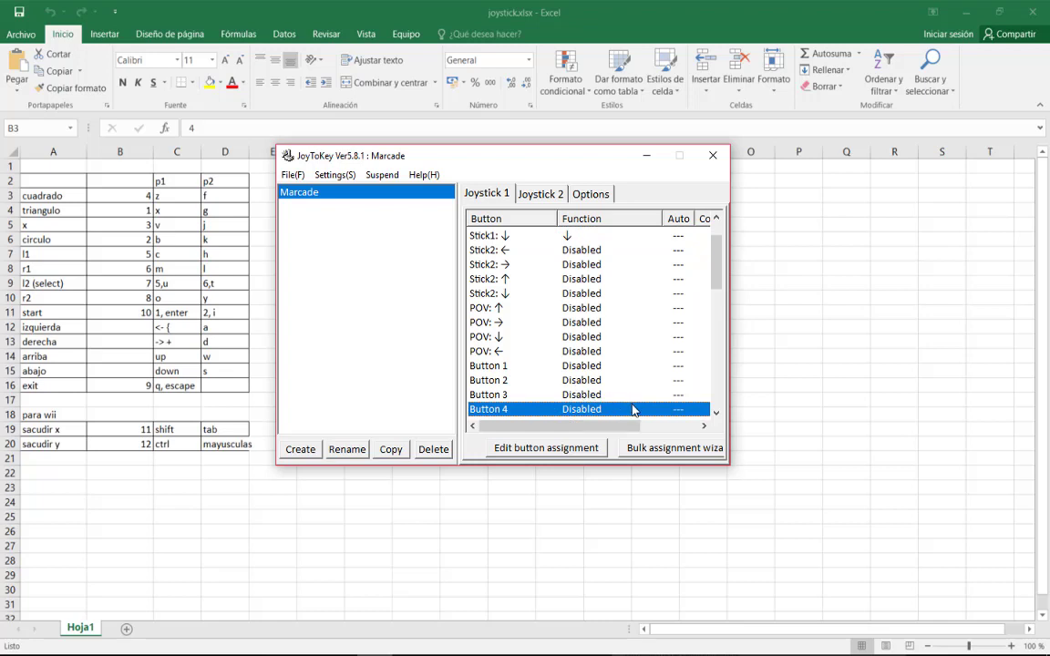
Return to the joystick.xlsx table and widen columns D and C.
{"action": "left_click", "coordinate": [173, 211]}
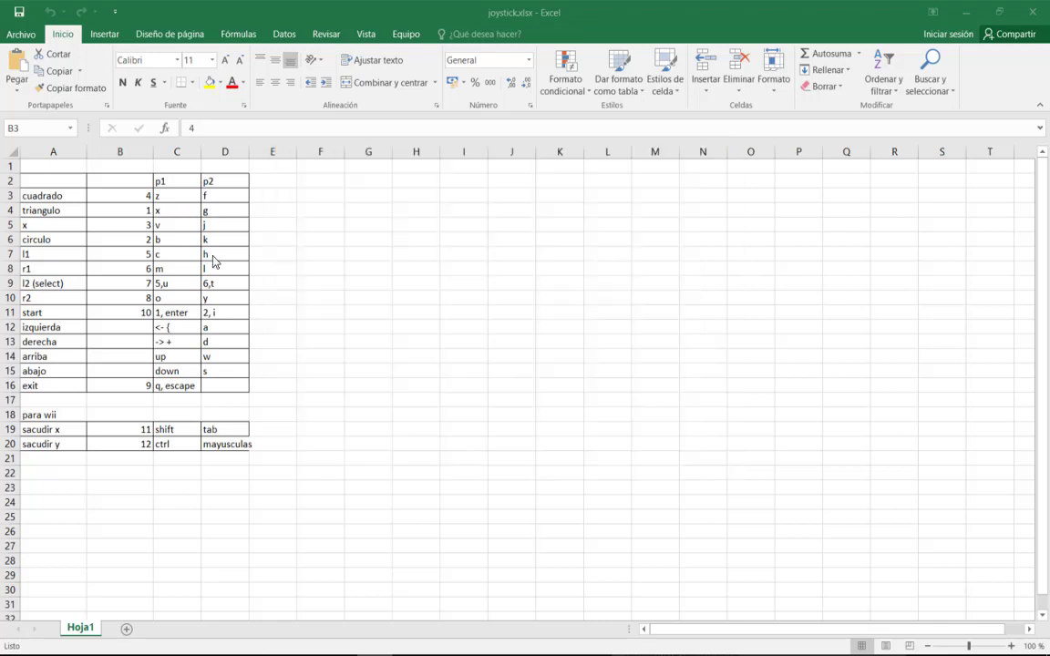
{"action": "left_click", "coordinate": [42, 178]}
{"action": "left_click_drag", "start_coordinate": [139, 224], "coordinate": [242, 443]}
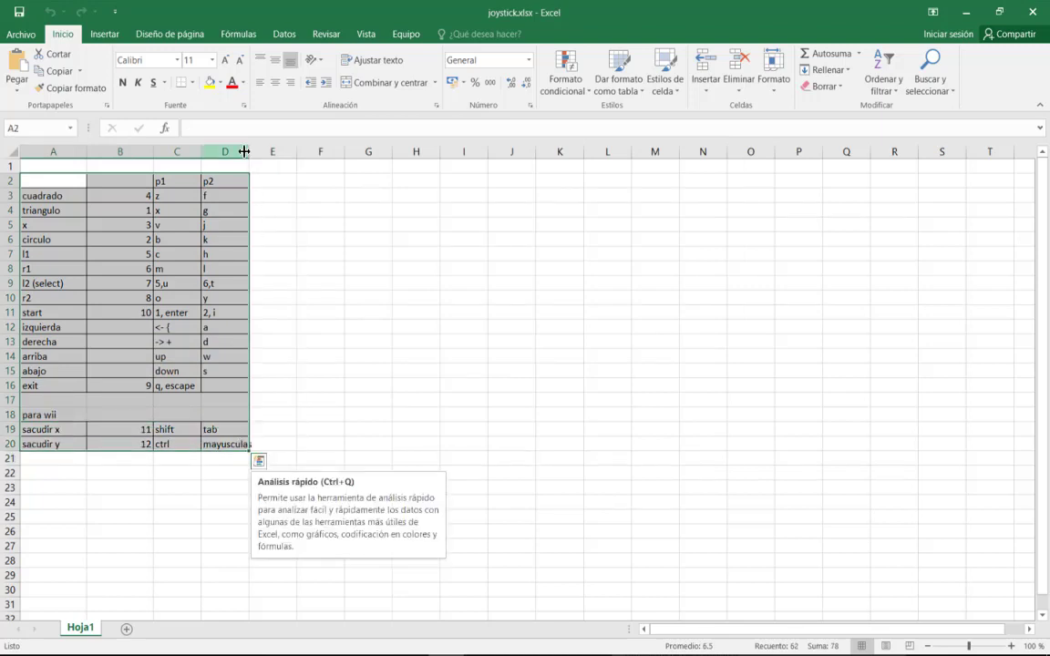
{"action": "left_click_drag", "start_coordinate": [248, 151], "coordinate": [307, 202]}
{"action": "left_click", "coordinate": [387, 239]}
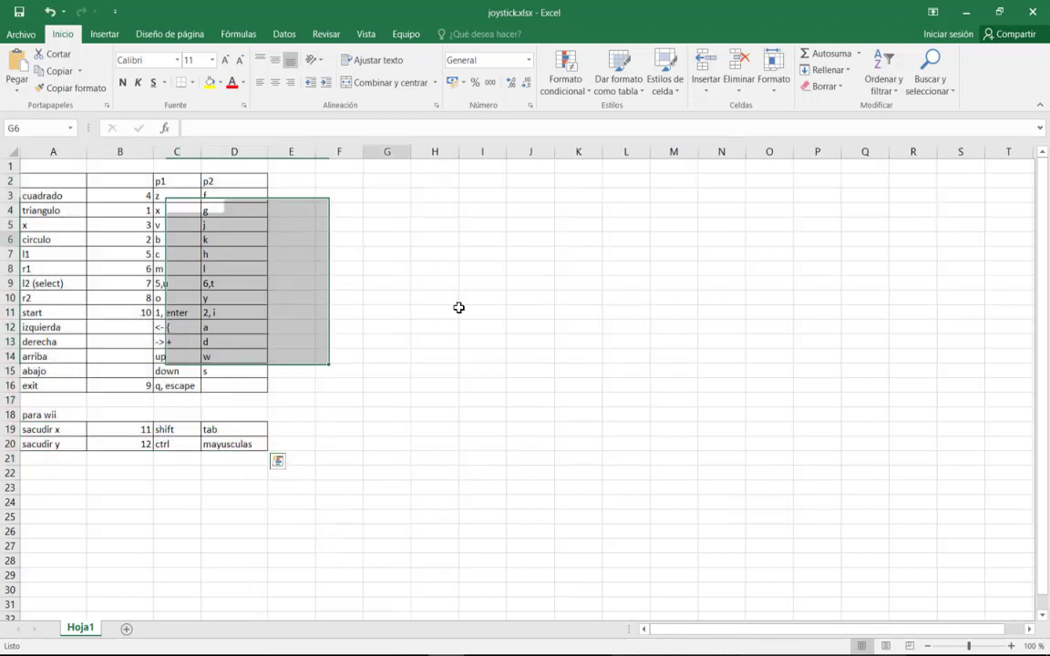
{"action": "left_click_drag", "start_coordinate": [201, 151], "coordinate": [216, 152]}
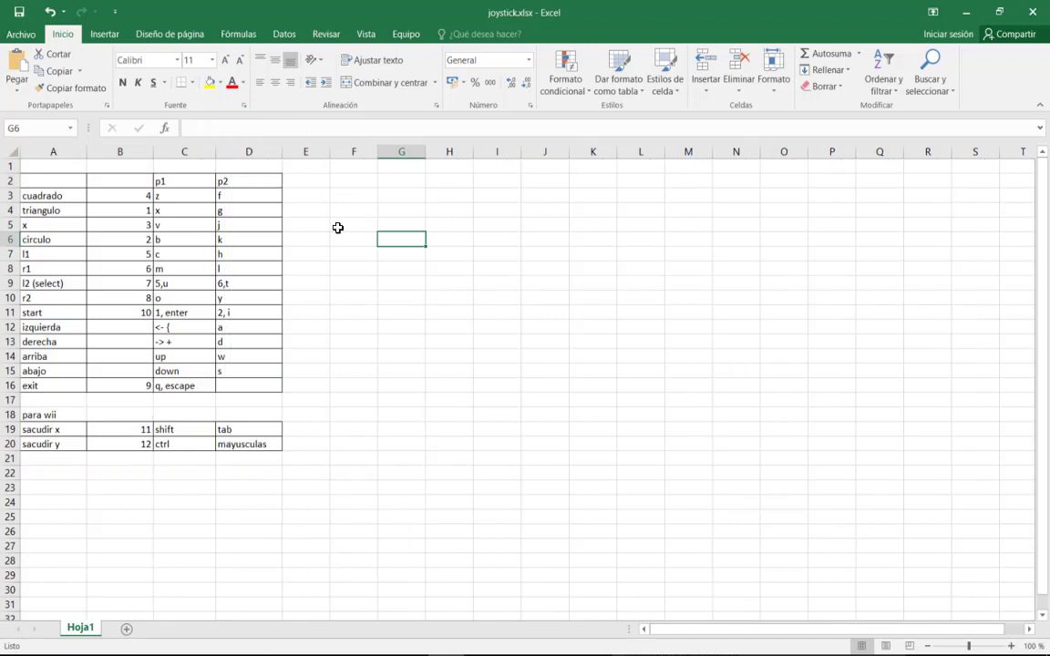
Look up the p1 keys for cuadrado and triangulo in the table.
{"action": "left_click", "coordinate": [401, 254]}
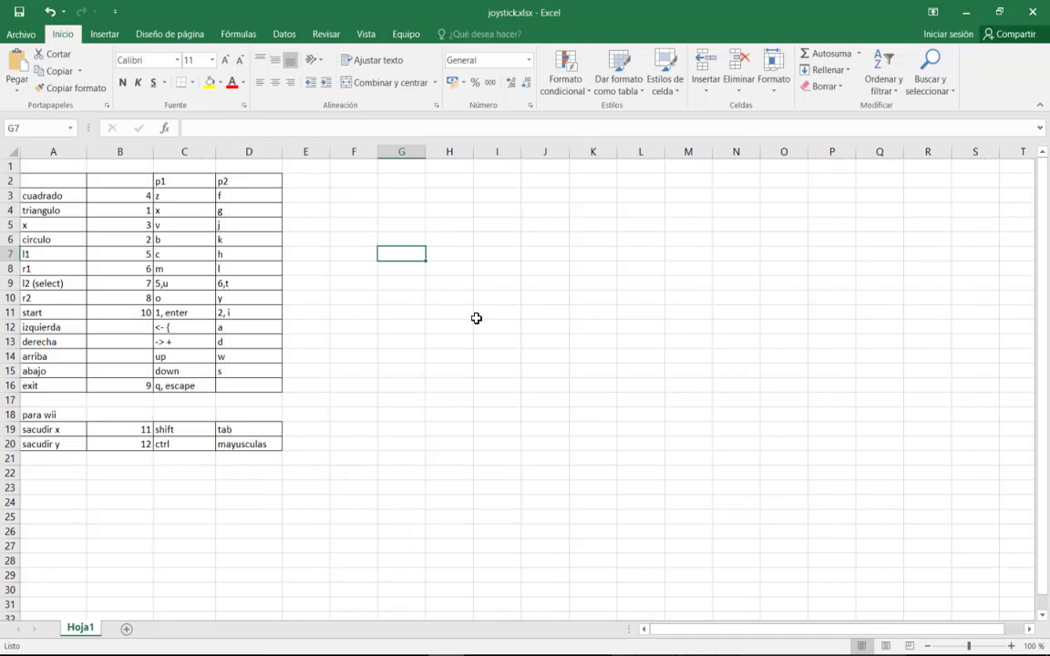
{"action": "left_click", "coordinate": [178, 196]}
{"action": "left_click", "coordinate": [174, 211]}
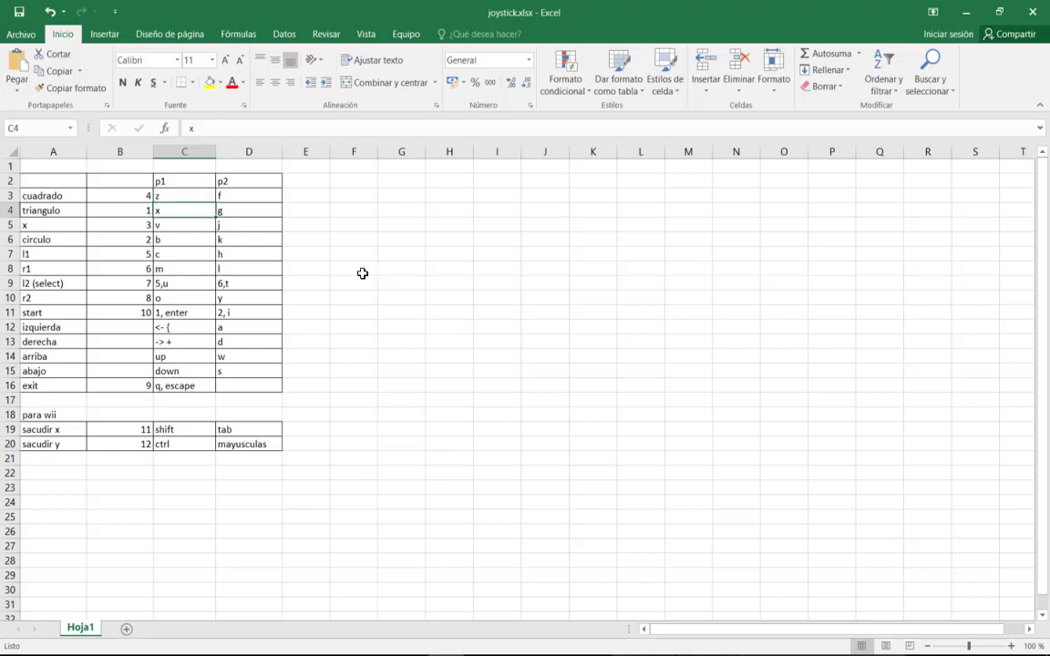
Review the joystick table's button names and numbers together with the p1 and p2 keys.
{"action": "left_click", "coordinate": [207, 227]}
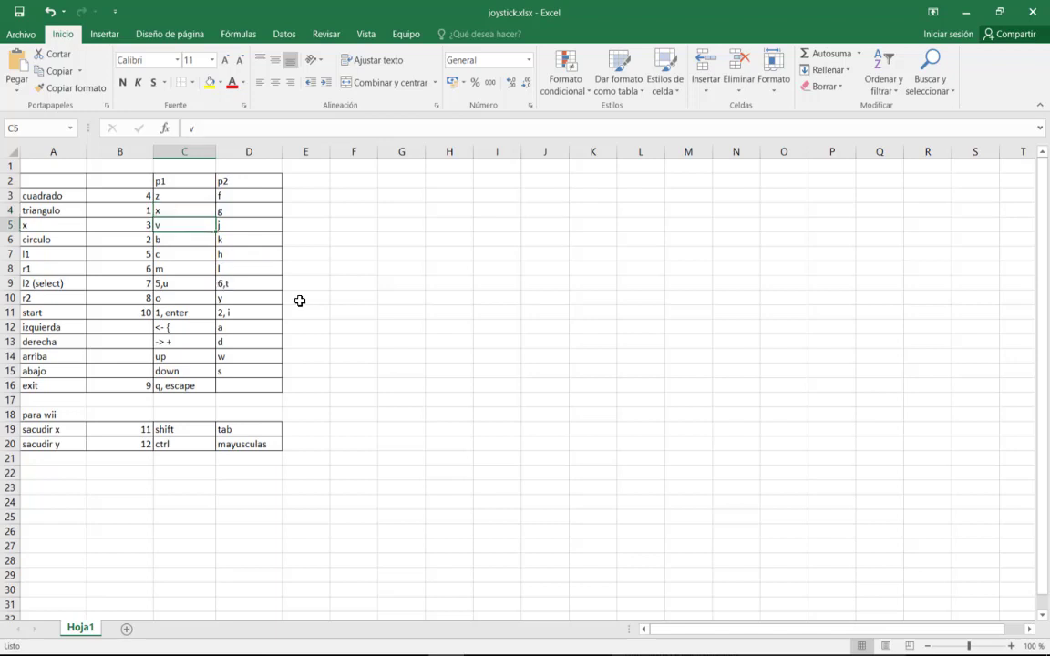
{"action": "left_click_drag", "start_coordinate": [80, 195], "coordinate": [65, 445]}
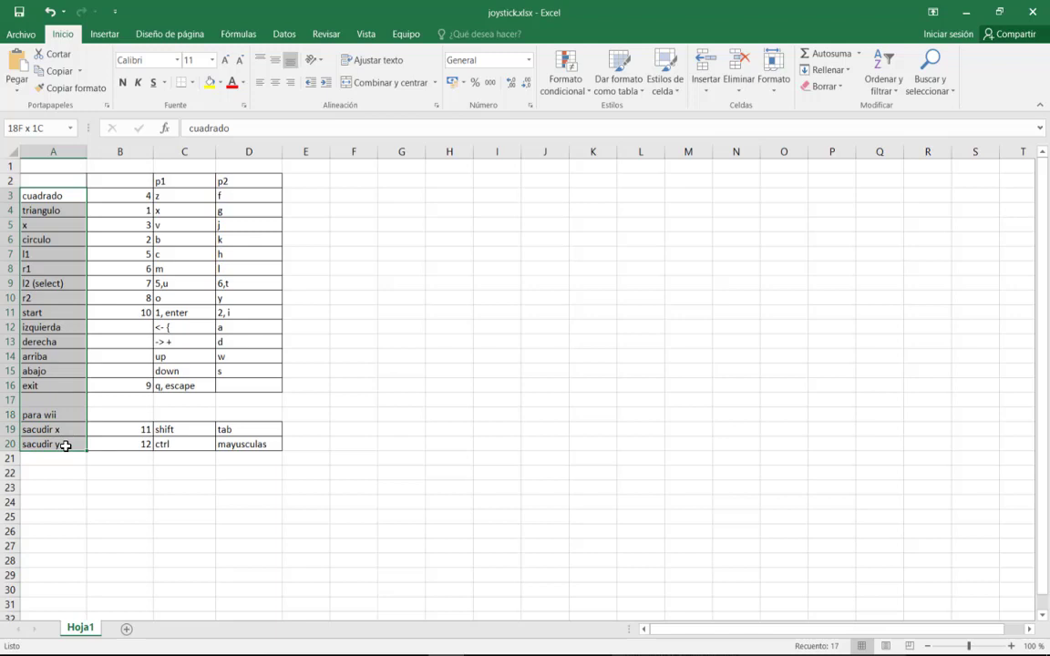
{"action": "left_click", "coordinate": [354, 328]}
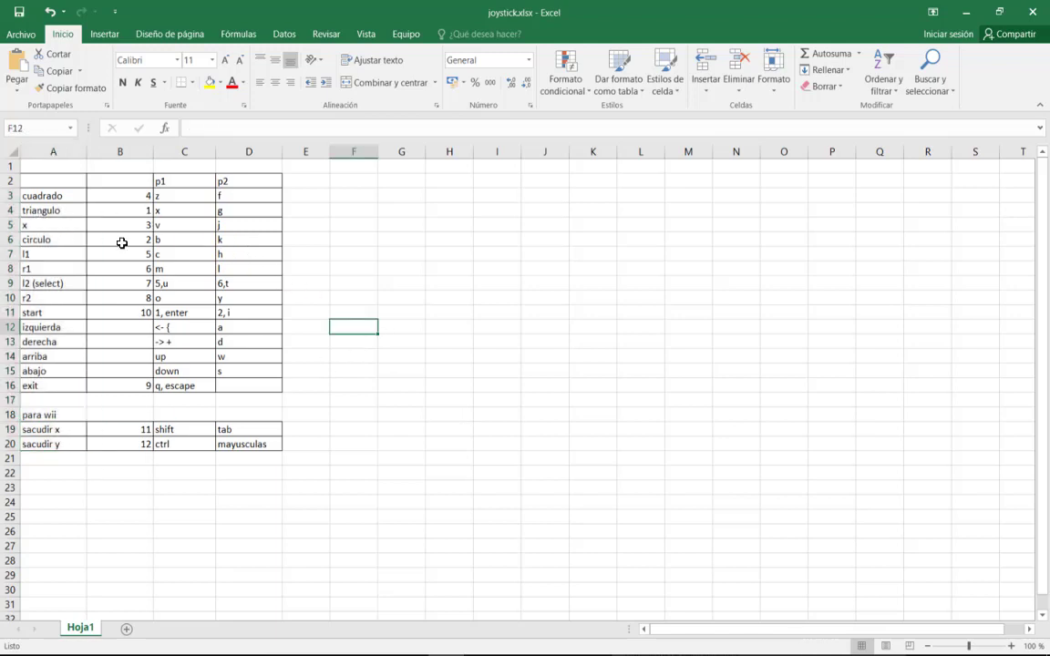
{"action": "left_click", "coordinate": [176, 227]}
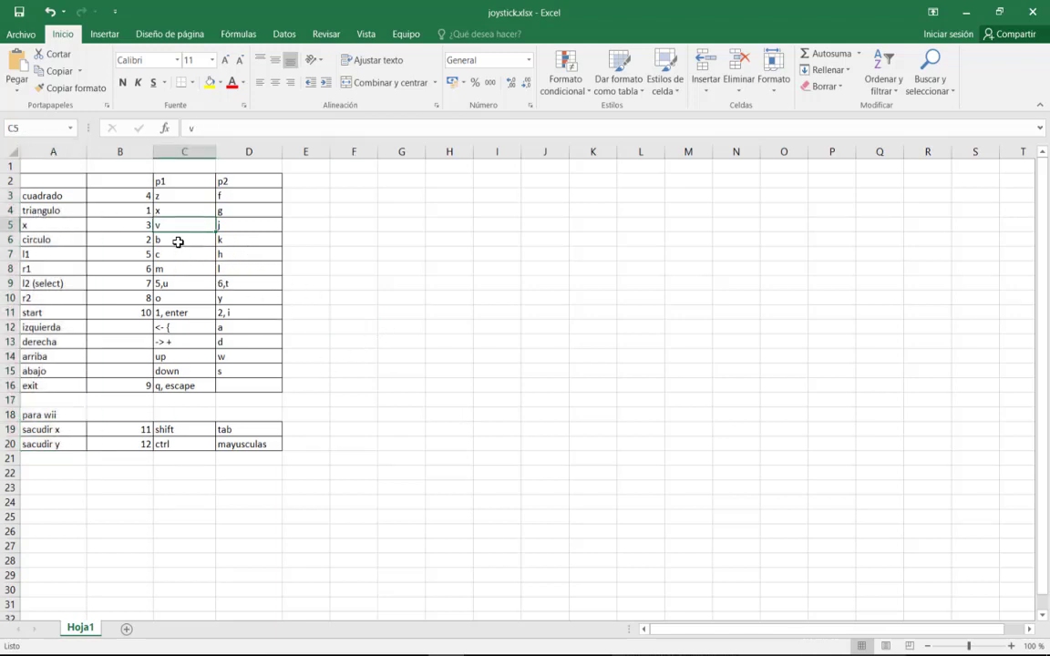
{"action": "left_click", "coordinate": [401, 341]}
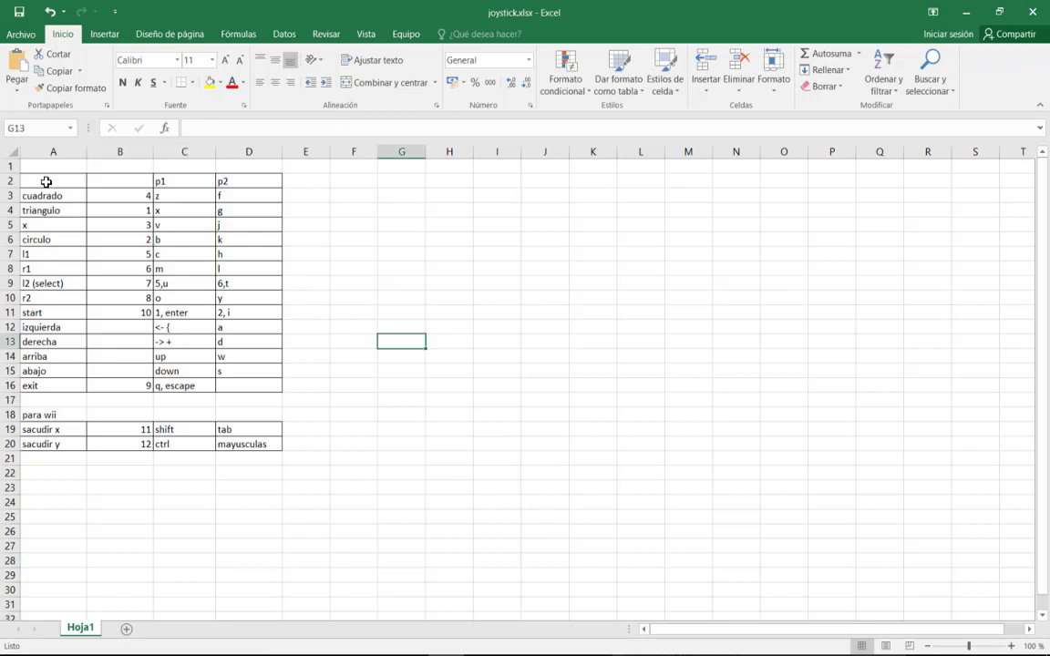
{"action": "left_click_drag", "start_coordinate": [45, 181], "coordinate": [262, 440]}
{"action": "left_click", "coordinate": [305, 385]}
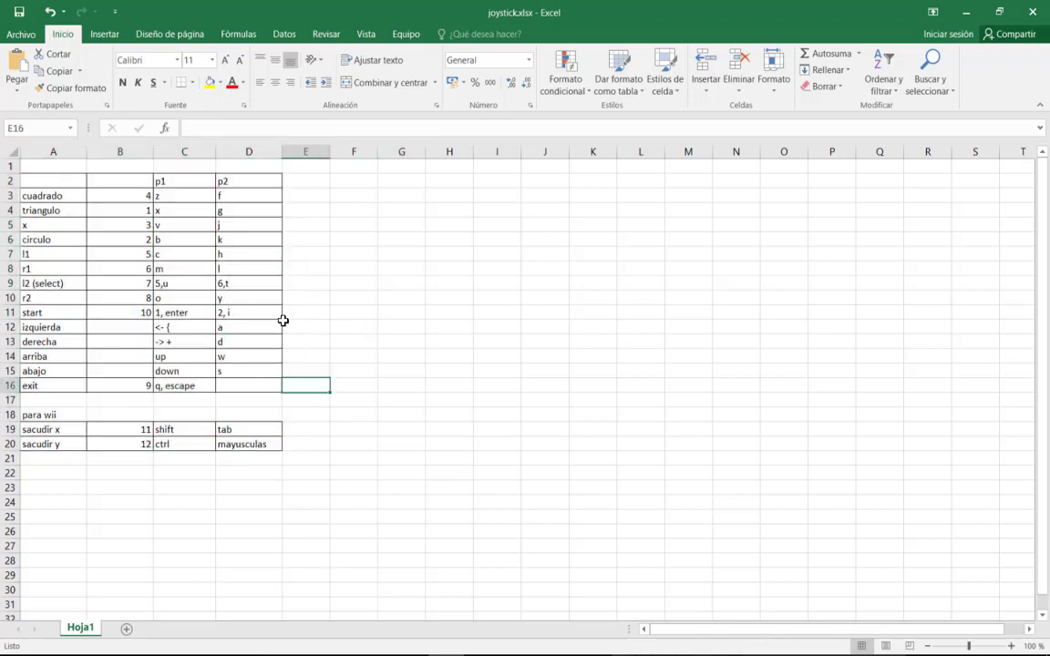
{"action": "key", "text": "Up"}
{"action": "key", "text": "Up"}
{"action": "key", "text": "Up"}
{"action": "key", "text": "Up"}
{"action": "key", "text": "Up"}
{"action": "key", "text": "Up"}
{"action": "key", "text": "Up"}
{"action": "key", "text": "Up"}
{"action": "key", "text": "Up"}
{"action": "key", "text": "Up"}
{"action": "key", "text": "Up"}
{"action": "key", "text": "Up"}
{"action": "key", "text": "Up"}
{"action": "key", "text": "Up"}
{"action": "key", "text": "Up"}
{"action": "key", "text": "Right"}
{"action": "key", "text": "Right"}
{"action": "key", "text": "Right"}
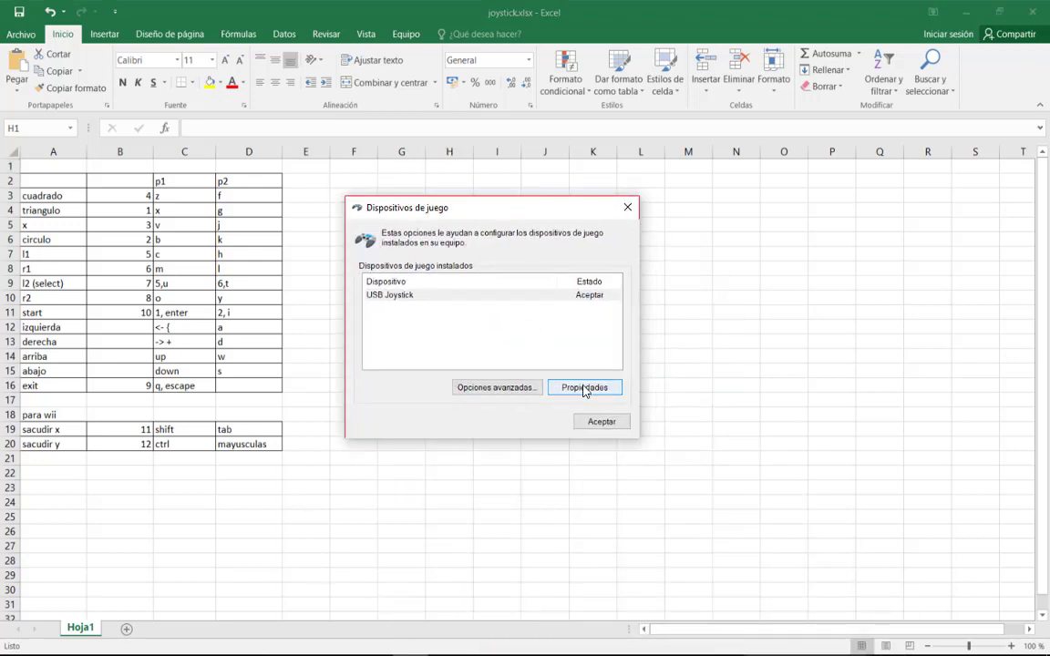
View the button test in the USB Joystick's properties and return to the joystick.xlsx spreadsheet.
{"action": "left_click", "coordinate": [574, 388]}
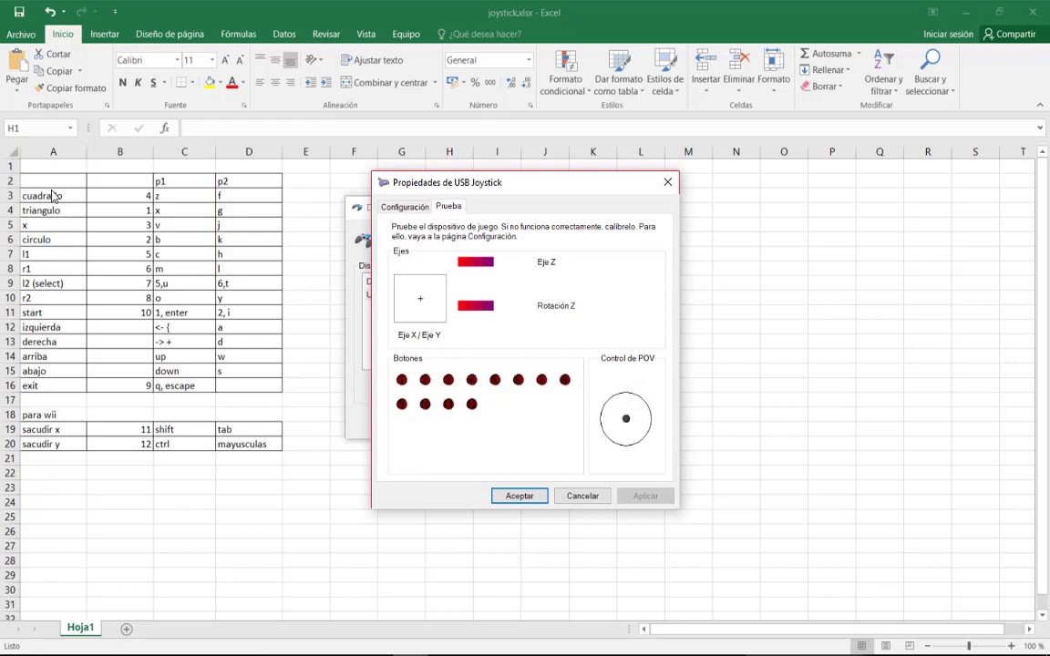
{"action": "key", "text": "alt+Tab"}
Fill the button names and numbers in A3:B16 with yellow and select cuadrado's p1 key in C3.
{"action": "left_click_drag", "start_coordinate": [50, 195], "coordinate": [137, 387]}
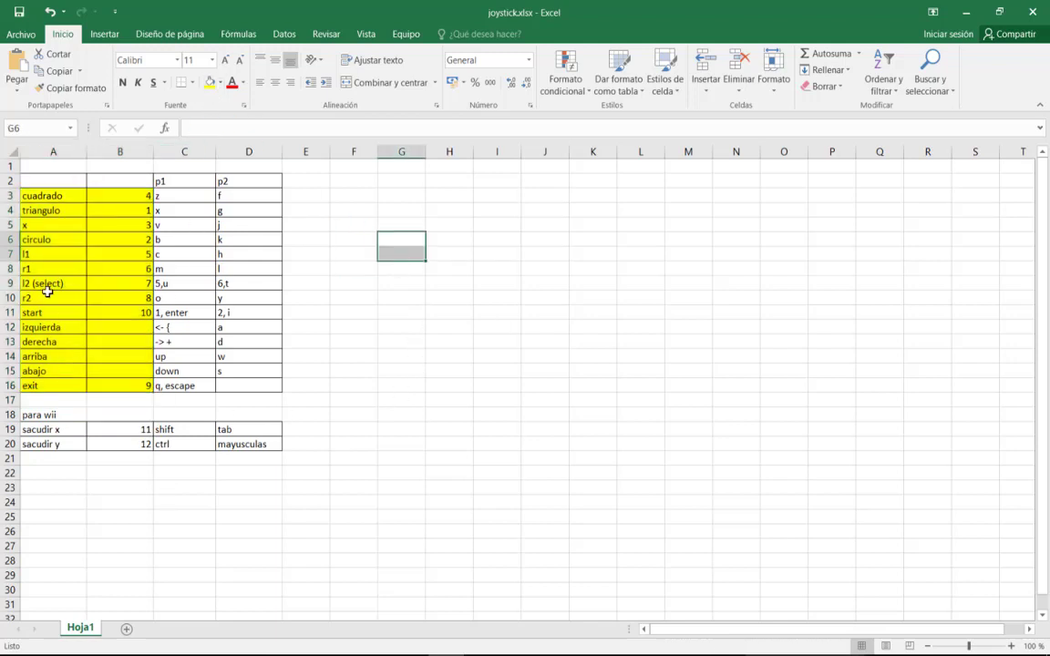
{"action": "left_click", "coordinate": [55, 211]}
{"action": "left_click", "coordinate": [117, 195]}
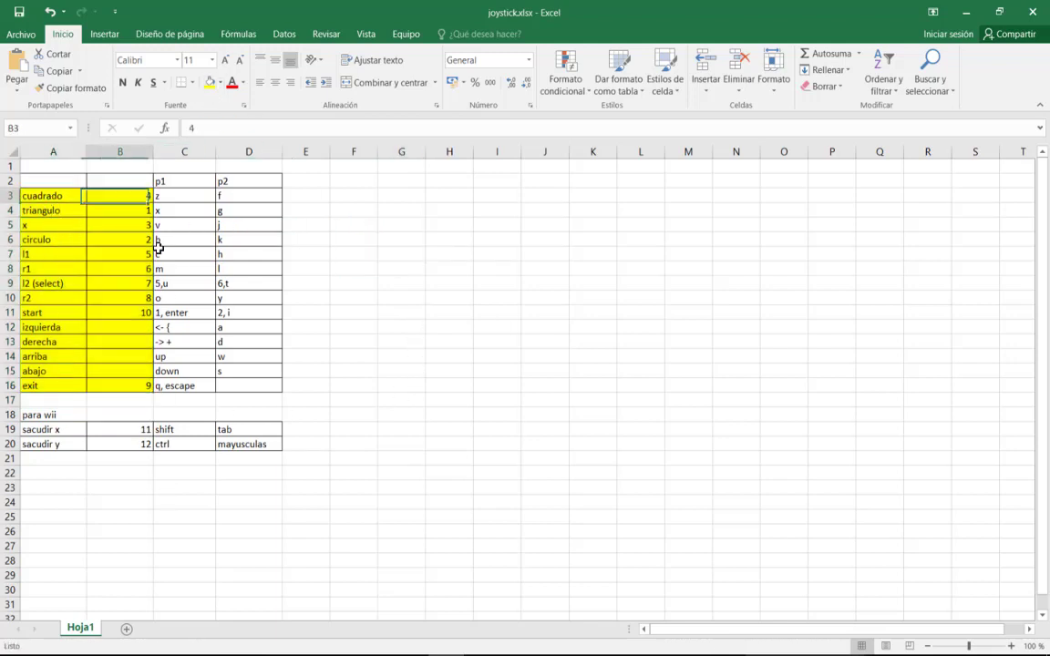
{"action": "left_click", "coordinate": [175, 193]}
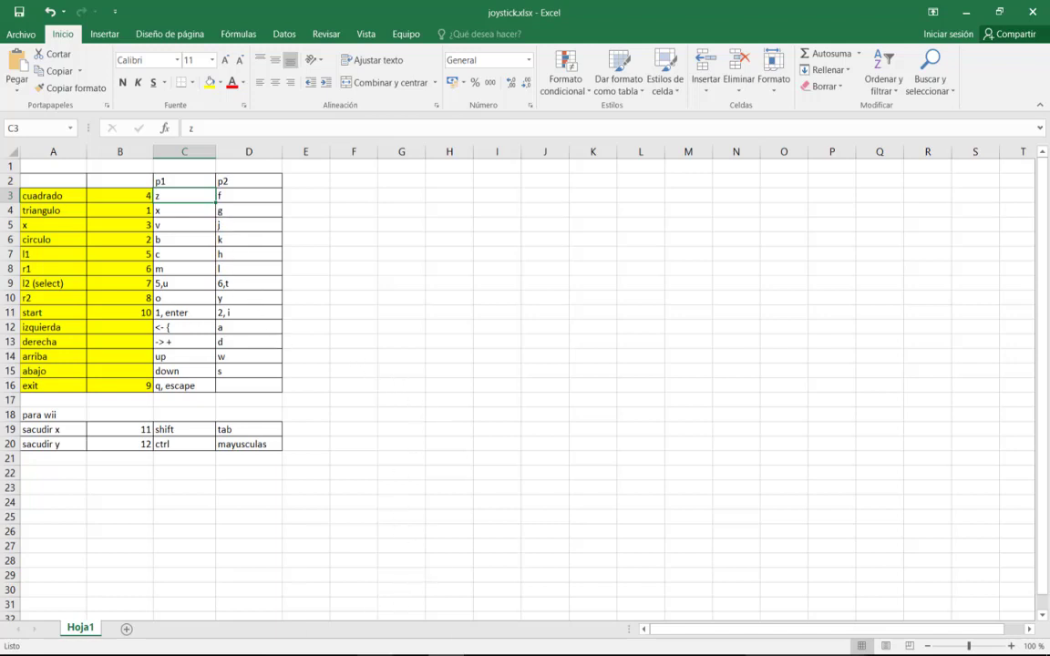
Switch to JoyToKey and, for Joystick 1, assign the Z key to Button 4 and the X key to Button 1.
{"action": "left_click", "coordinate": [375, 493]}
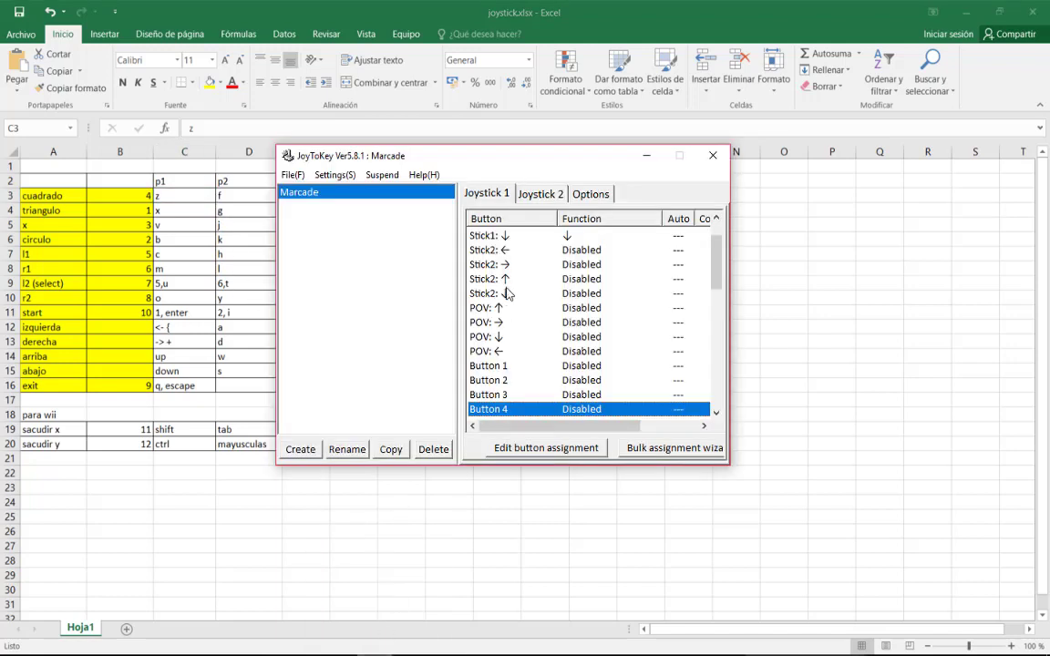
{"action": "double_click", "coordinate": [672, 415]}
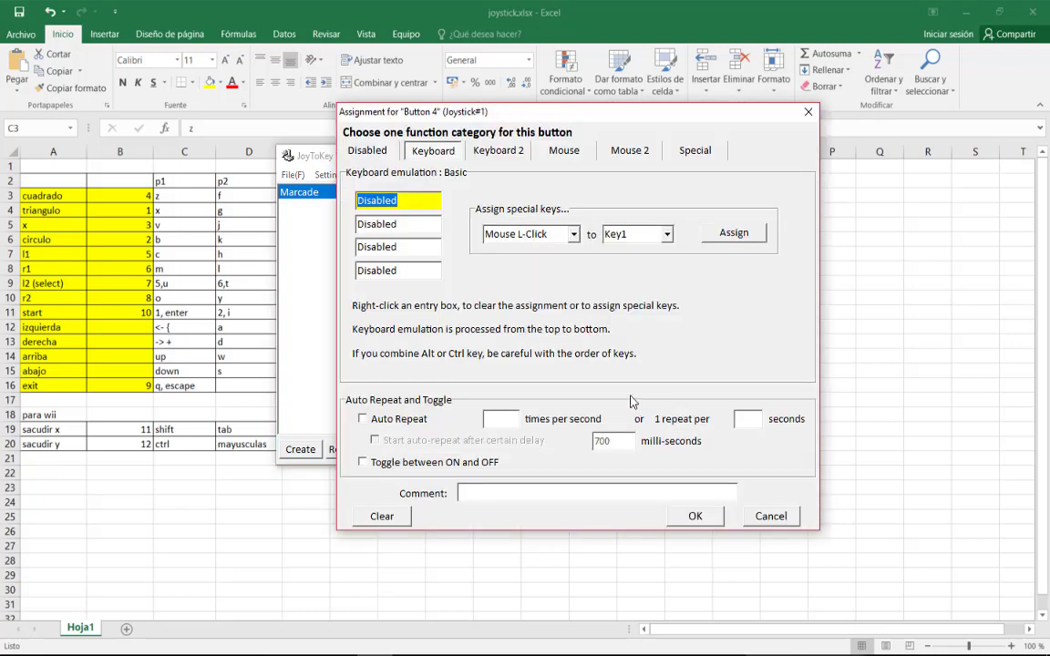
{"action": "key", "text": "z"}
{"action": "left_click", "coordinate": [695, 515]}
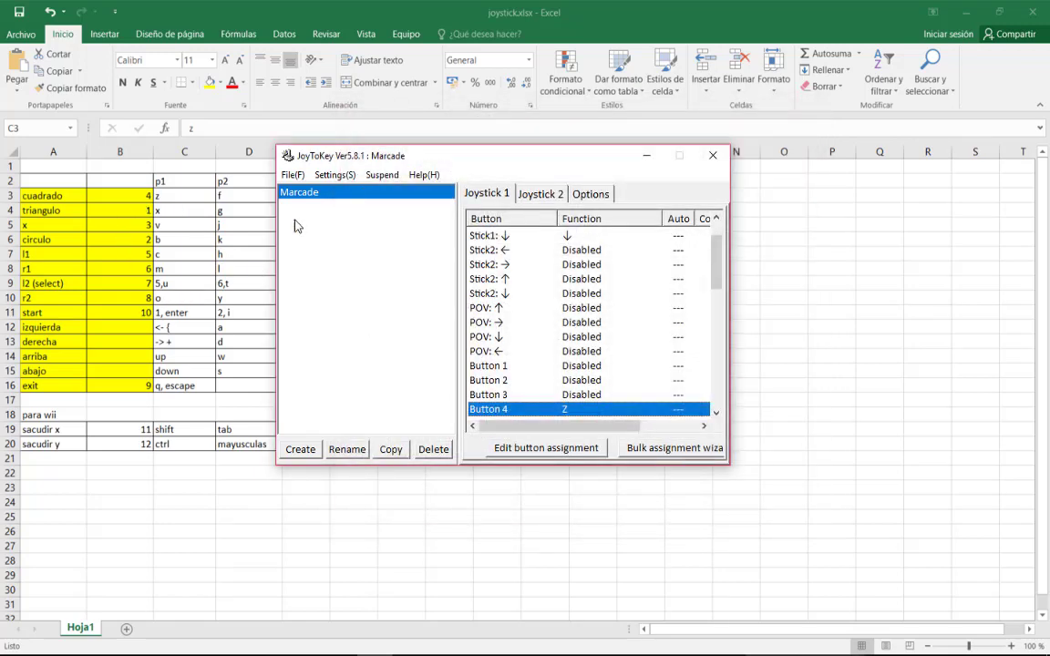
{"action": "double_click", "coordinate": [587, 372]}
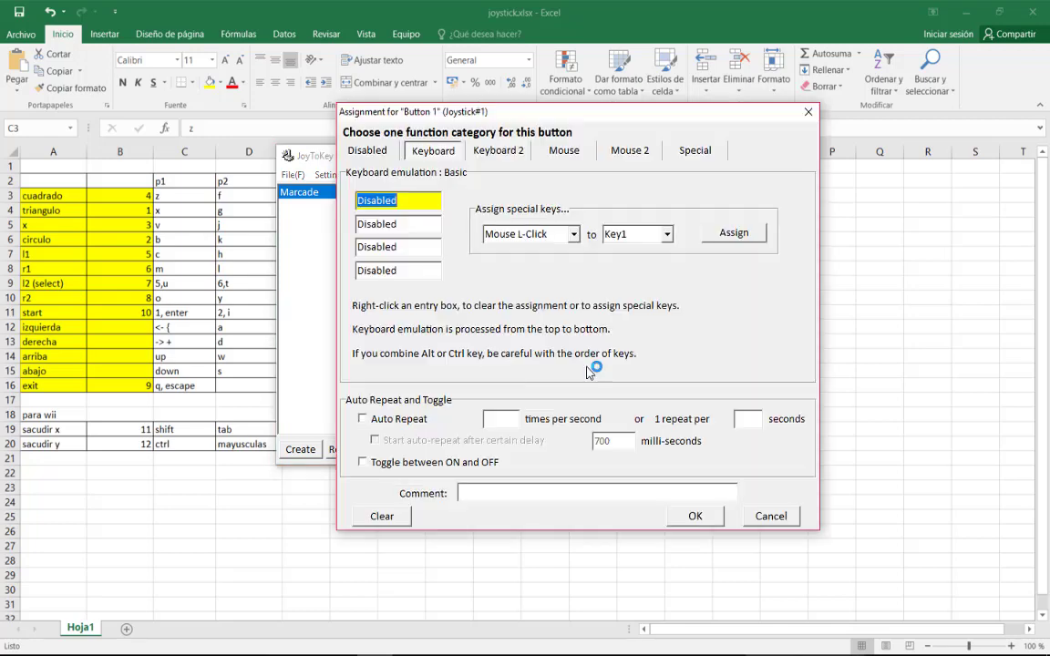
{"action": "key", "text": "x"}
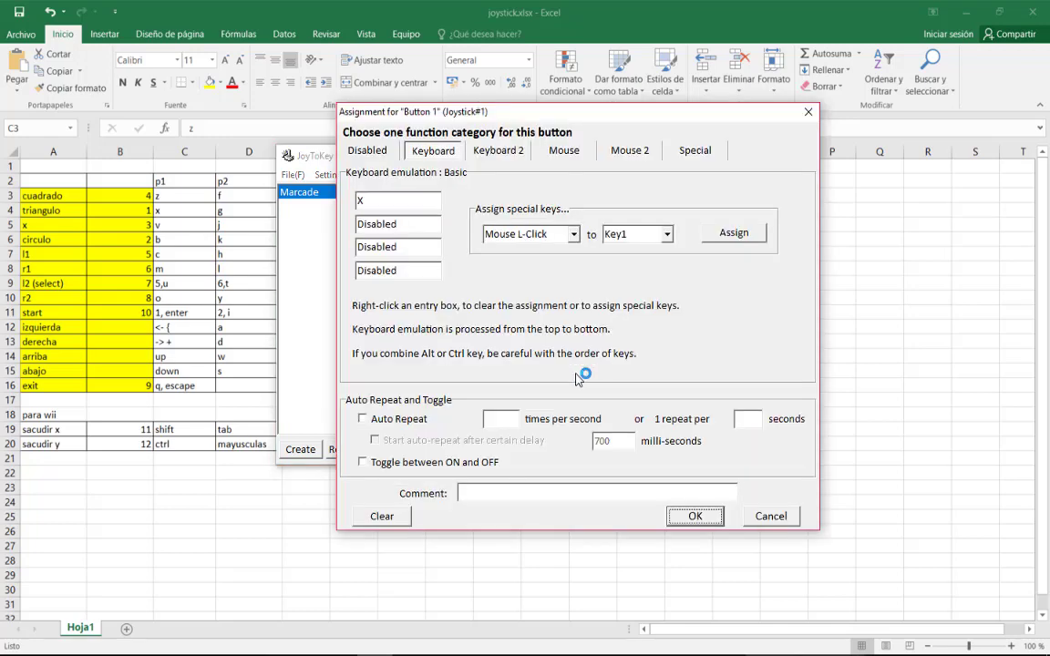
{"action": "left_click", "coordinate": [690, 518]}
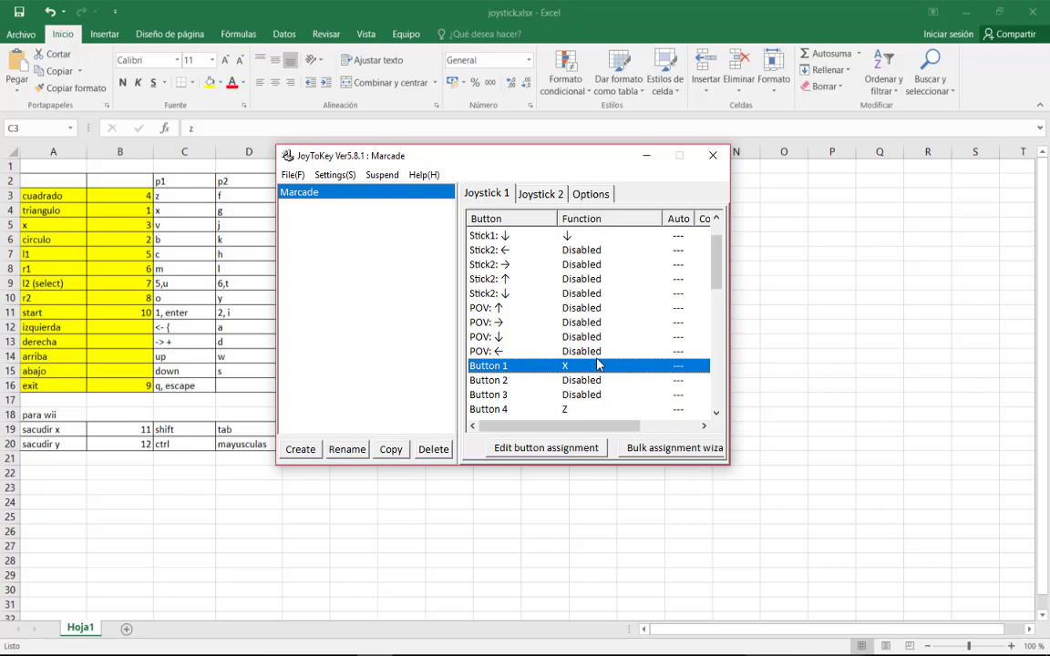
Assign the V key to Button 3 and the B key to Button 2 of Joystick 1.
{"action": "double_click", "coordinate": [568, 394]}
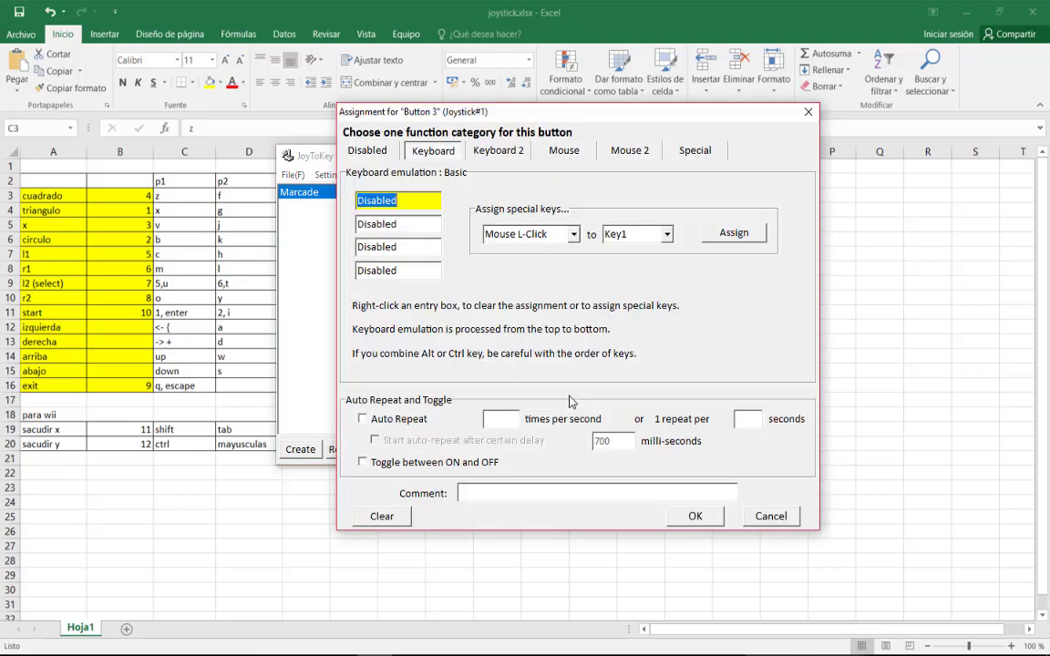
{"action": "key", "text": "v"}
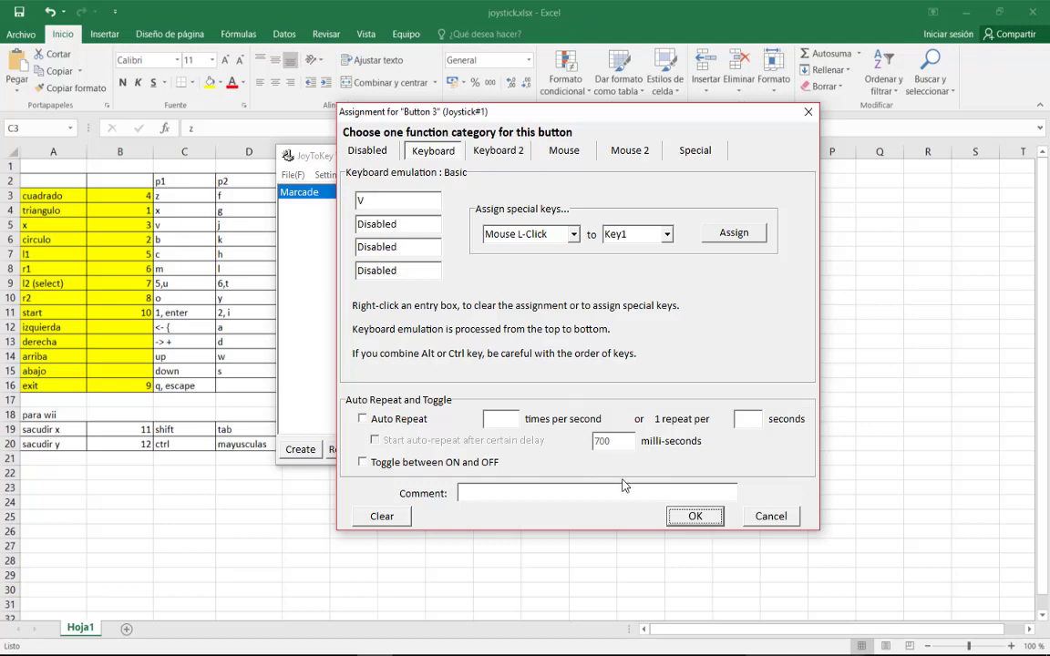
{"action": "left_click", "coordinate": [694, 516]}
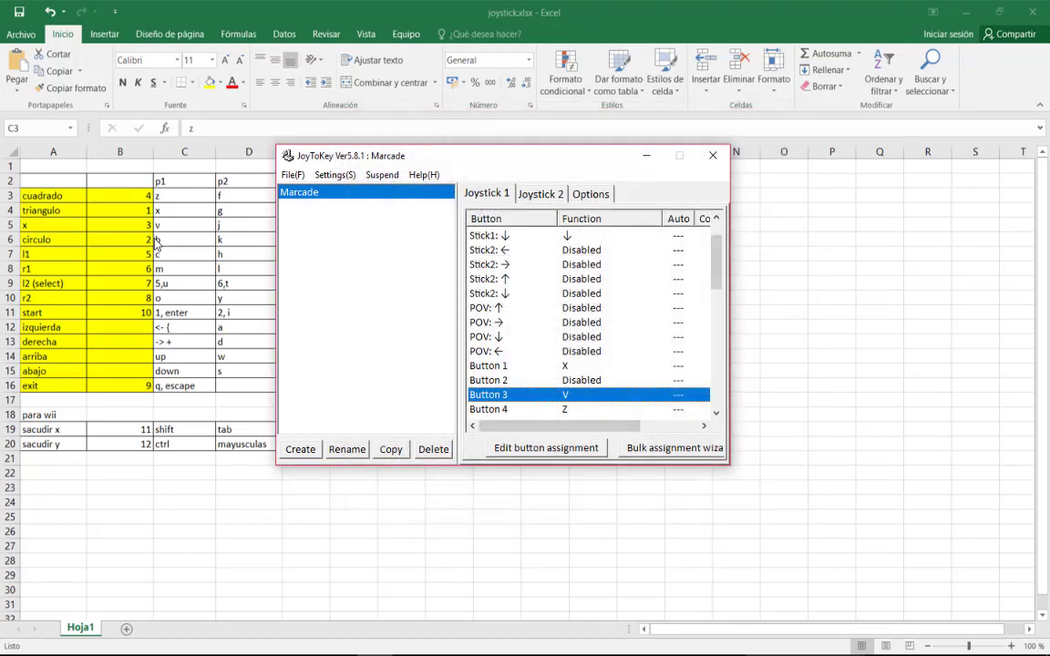
{"action": "double_click", "coordinate": [571, 383]}
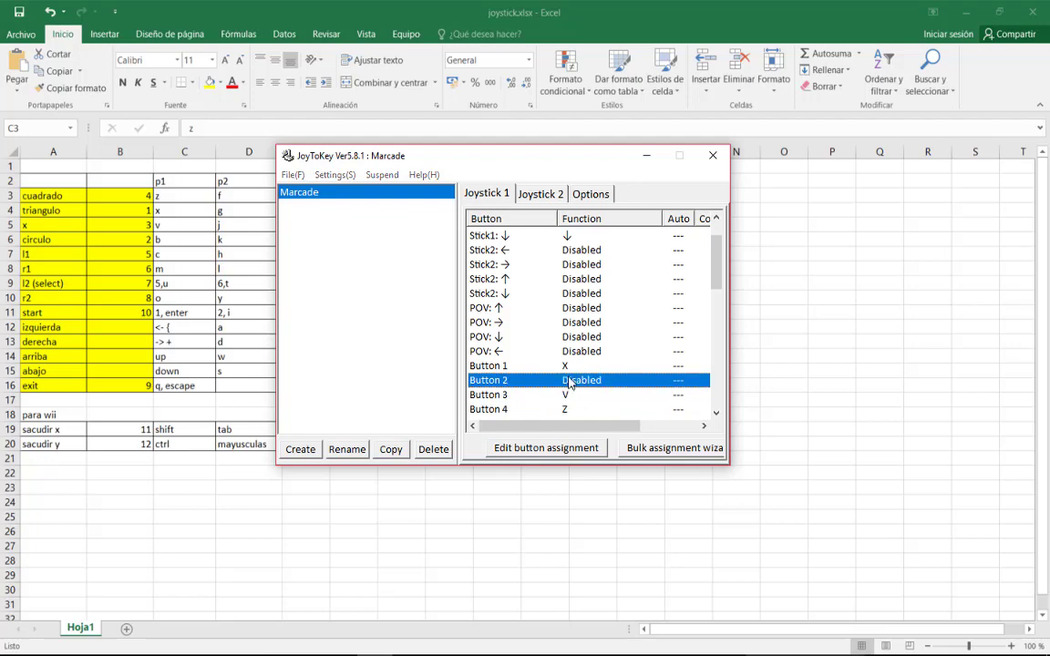
{"action": "key", "text": "b"}
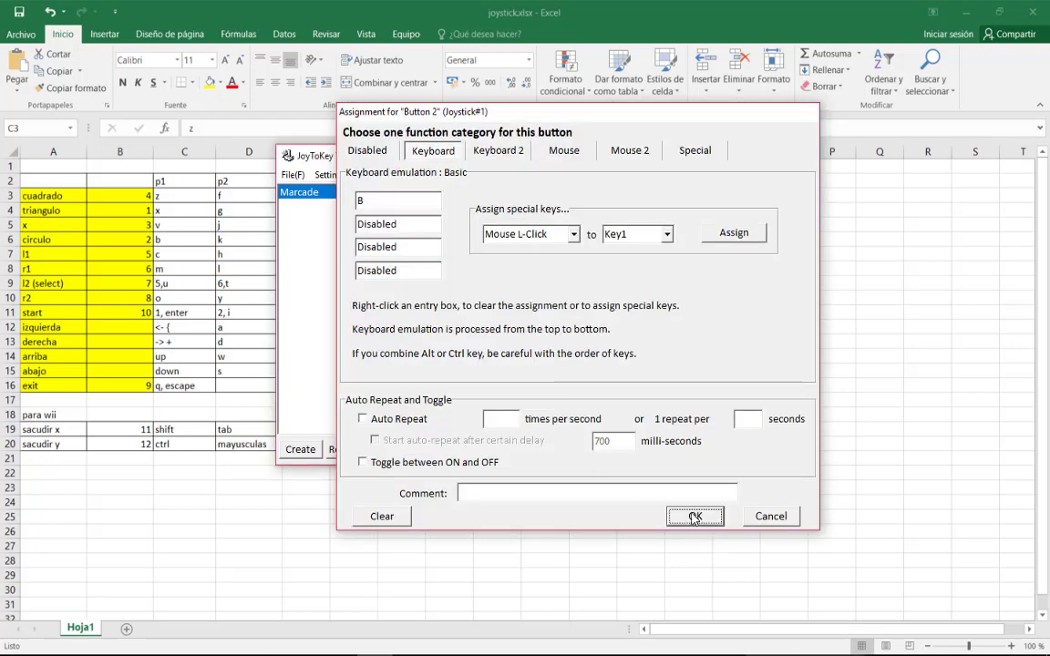
{"action": "left_click", "coordinate": [694, 515]}
Assign the C key to Button 5 and the M key to Button 6 of Joystick 1.
{"action": "scroll", "coordinate": [618, 369], "scroll_direction": "down", "scroll_amount": 1}
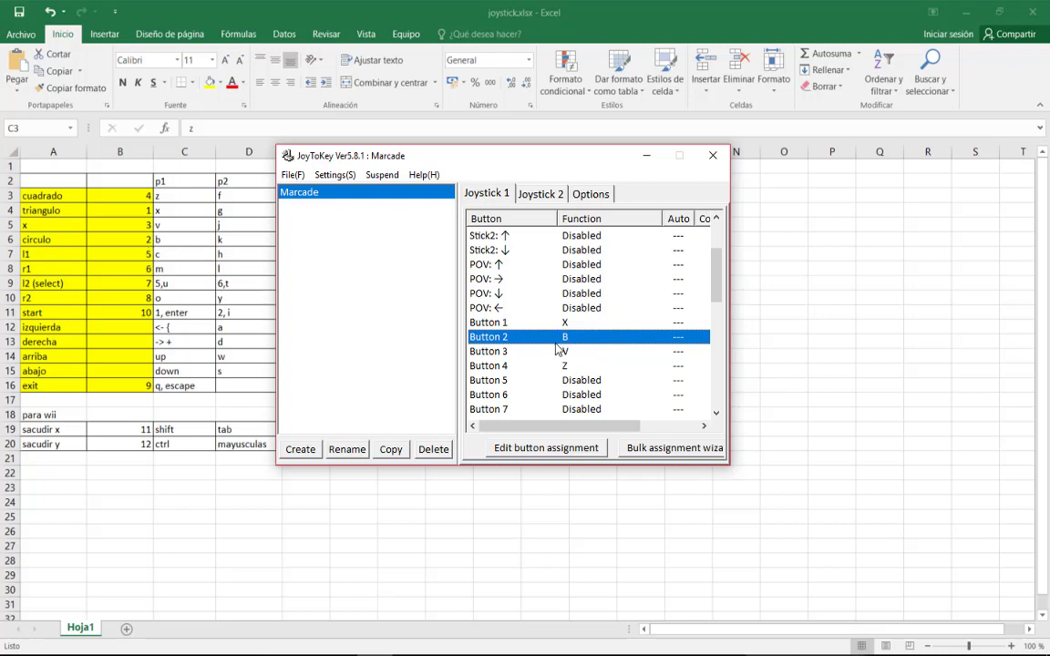
{"action": "scroll", "coordinate": [601, 351], "scroll_direction": "down", "scroll_amount": 1}
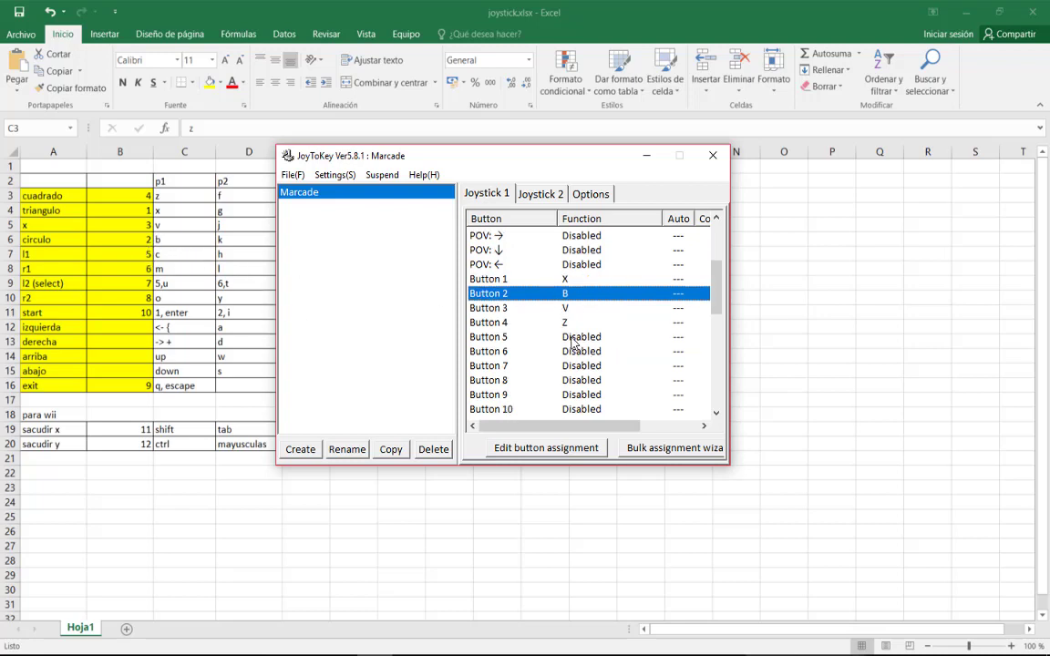
{"action": "double_click", "coordinate": [573, 339]}
{"action": "type", "text": "c"}
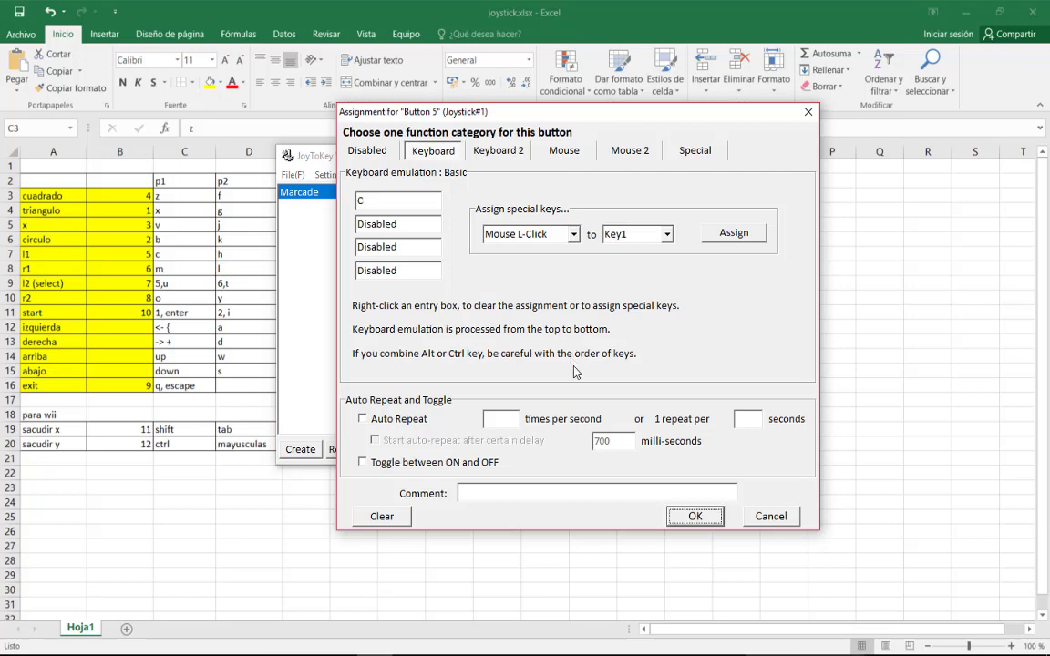
{"action": "left_click", "coordinate": [694, 516]}
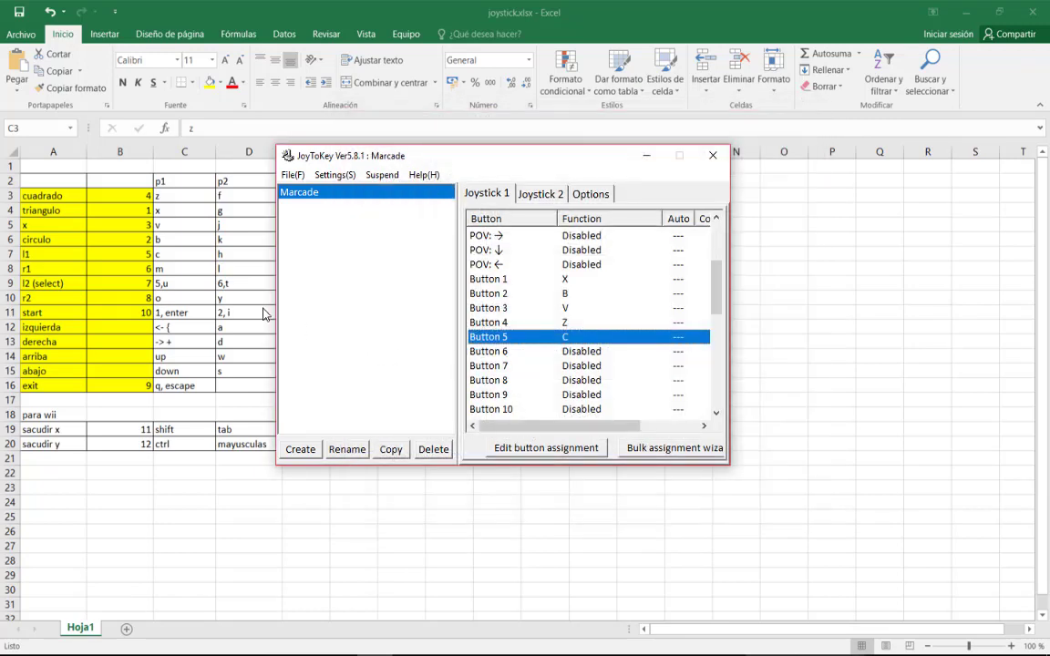
{"action": "double_click", "coordinate": [556, 351]}
{"action": "key", "text": "m"}
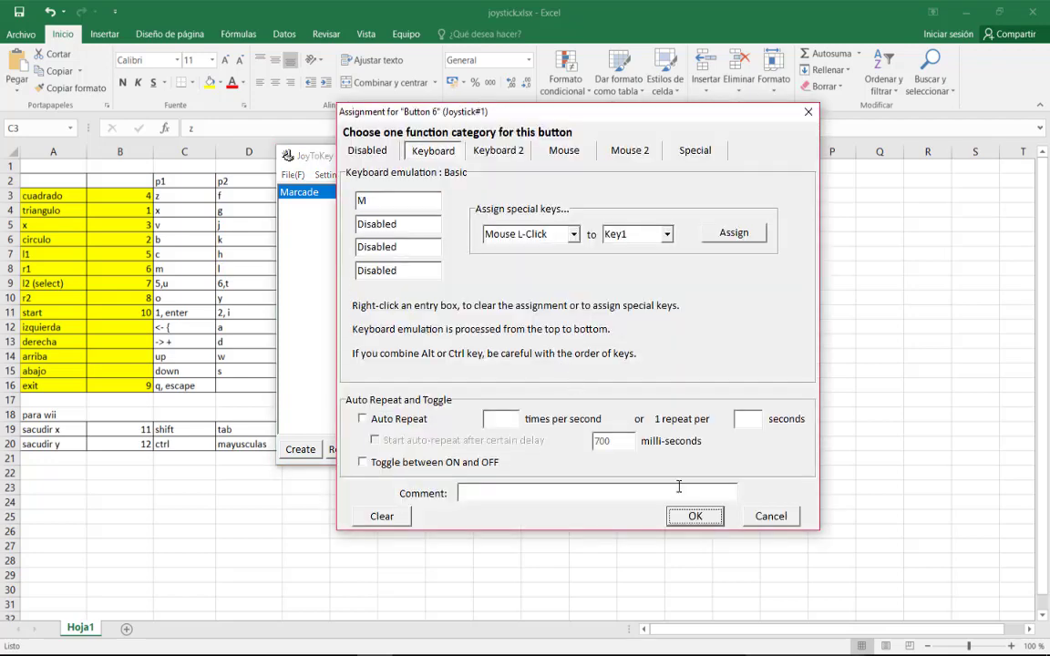
{"action": "left_click", "coordinate": [684, 516]}
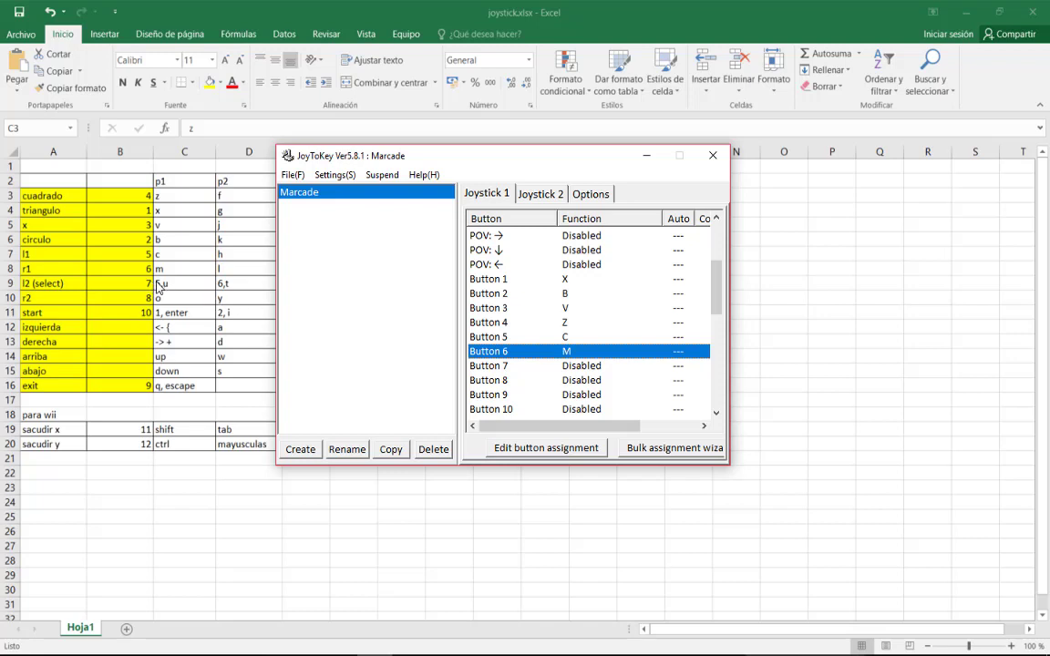
Assign both the 5 and U keys to Button 7 of Joystick 1.
{"action": "double_click", "coordinate": [567, 368]}
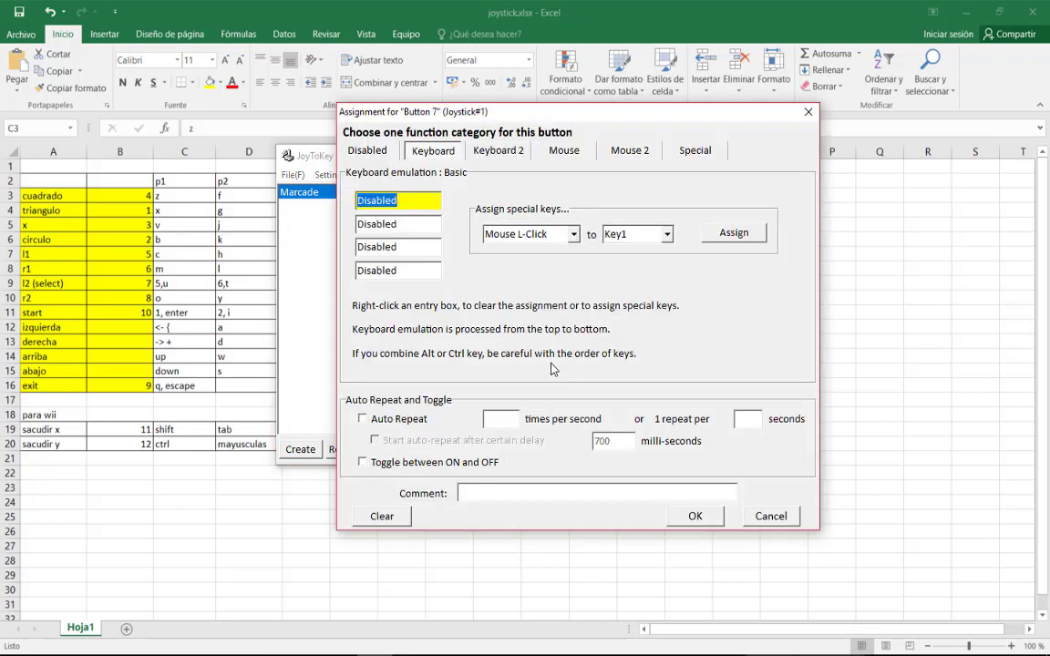
{"action": "key", "text": "5"}
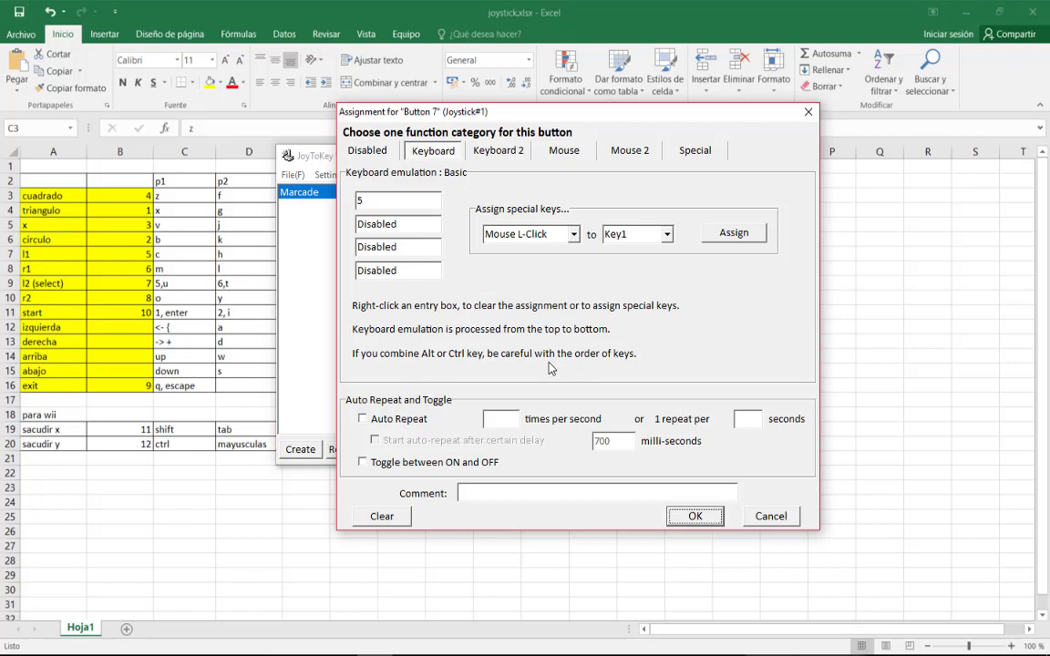
{"action": "left_click", "coordinate": [403, 225]}
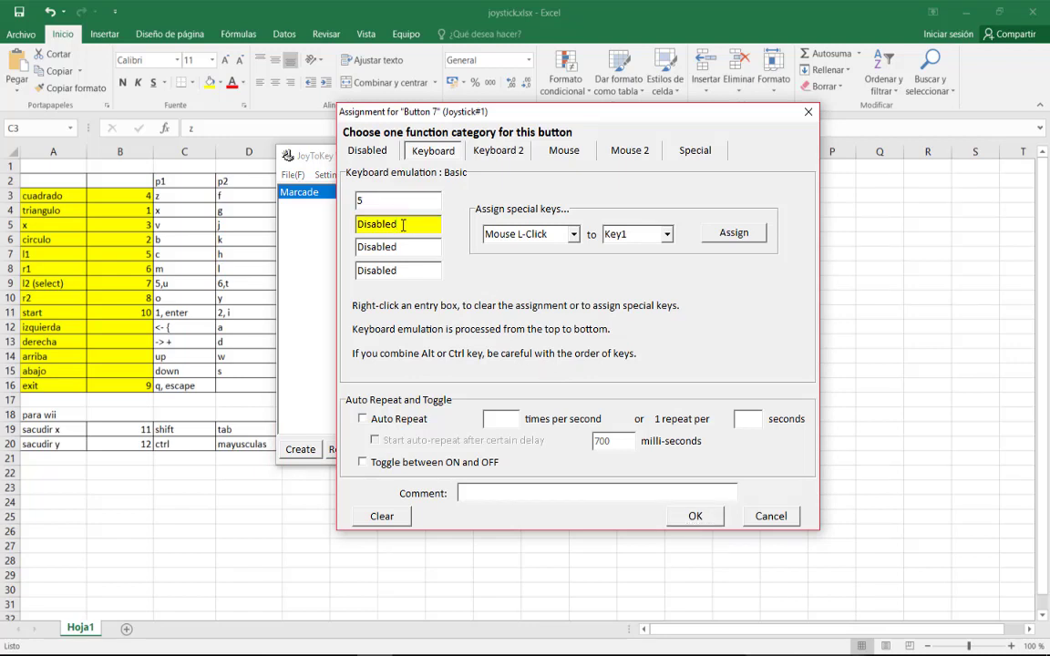
{"action": "key", "text": "u"}
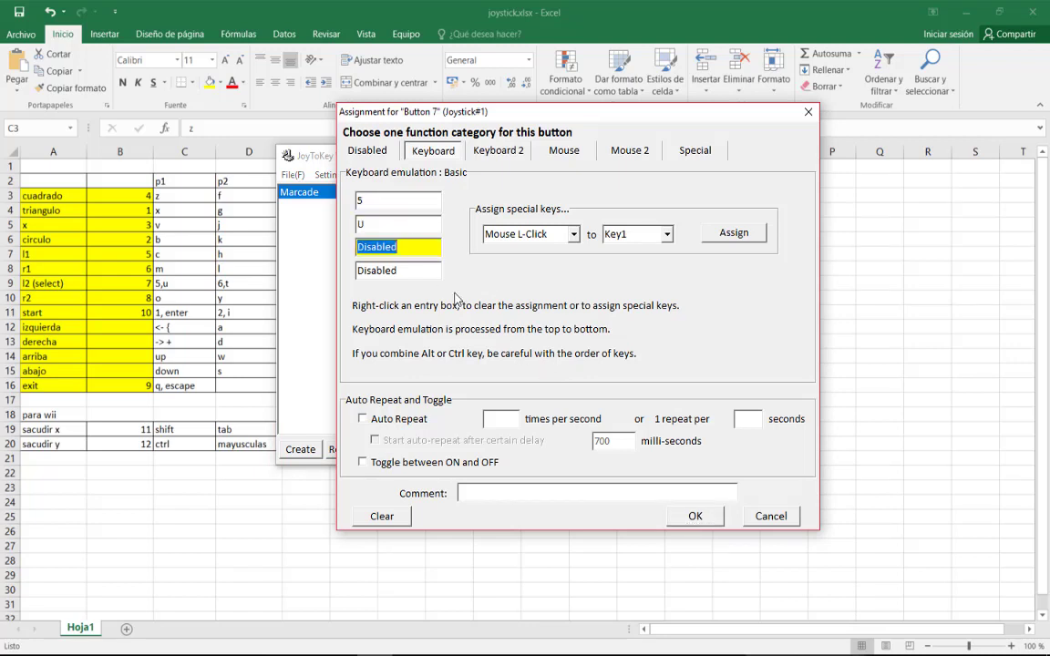
{"action": "left_click", "coordinate": [686, 516]}
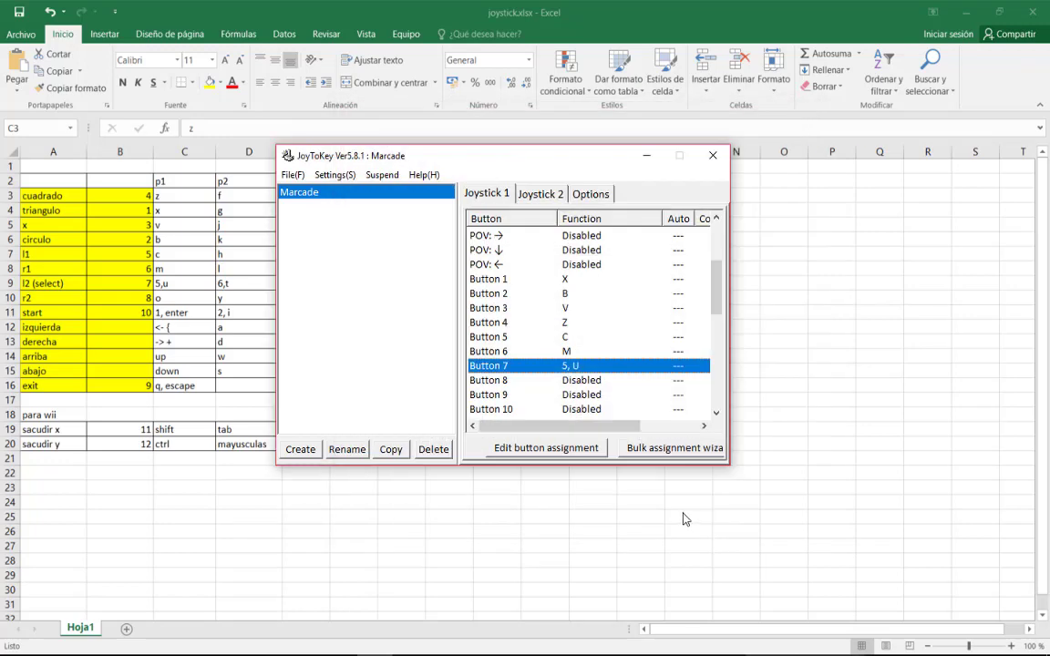
Assign the O key to Button 8 of Joystick 1 in the Marcade profile.
{"action": "double_click", "coordinate": [572, 383]}
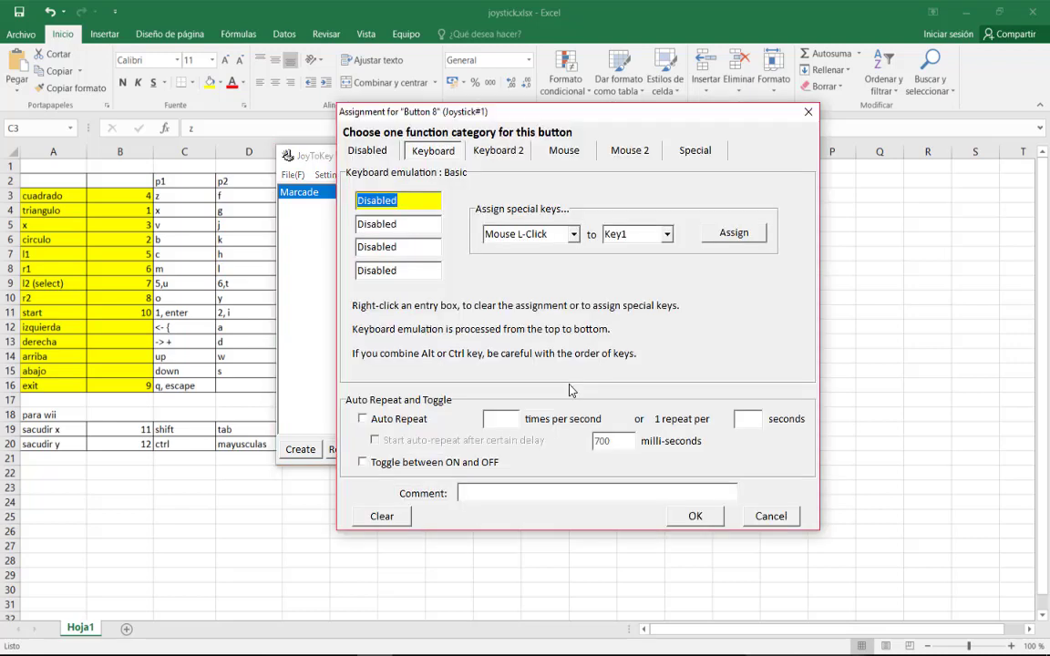
{"action": "key", "text": "o"}
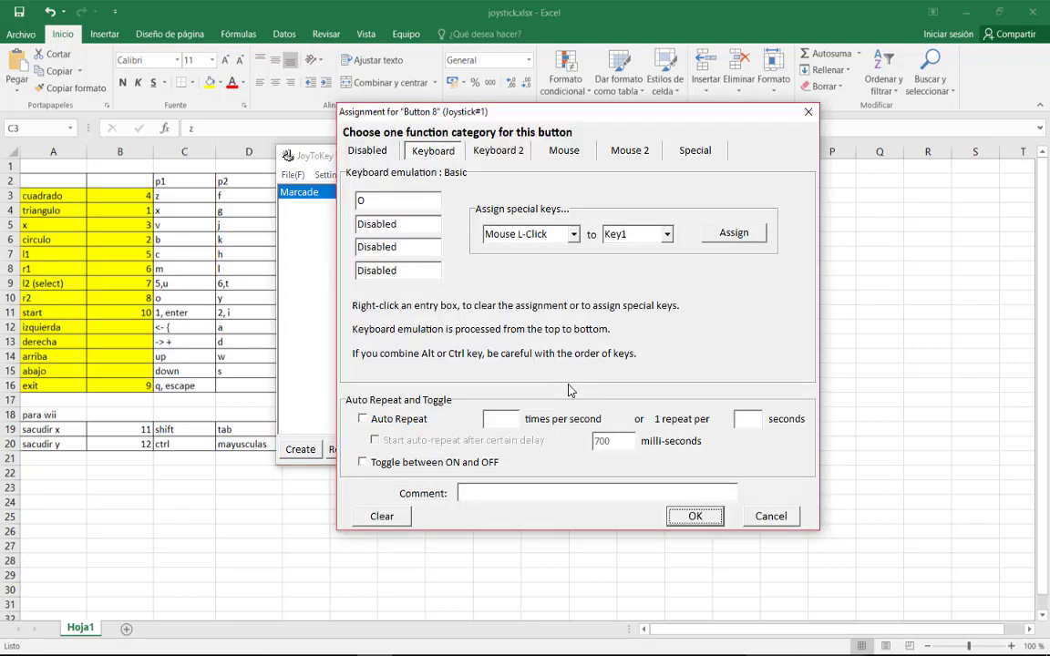
{"action": "left_click", "coordinate": [674, 518]}
{"action": "left_click", "coordinate": [675, 519]}
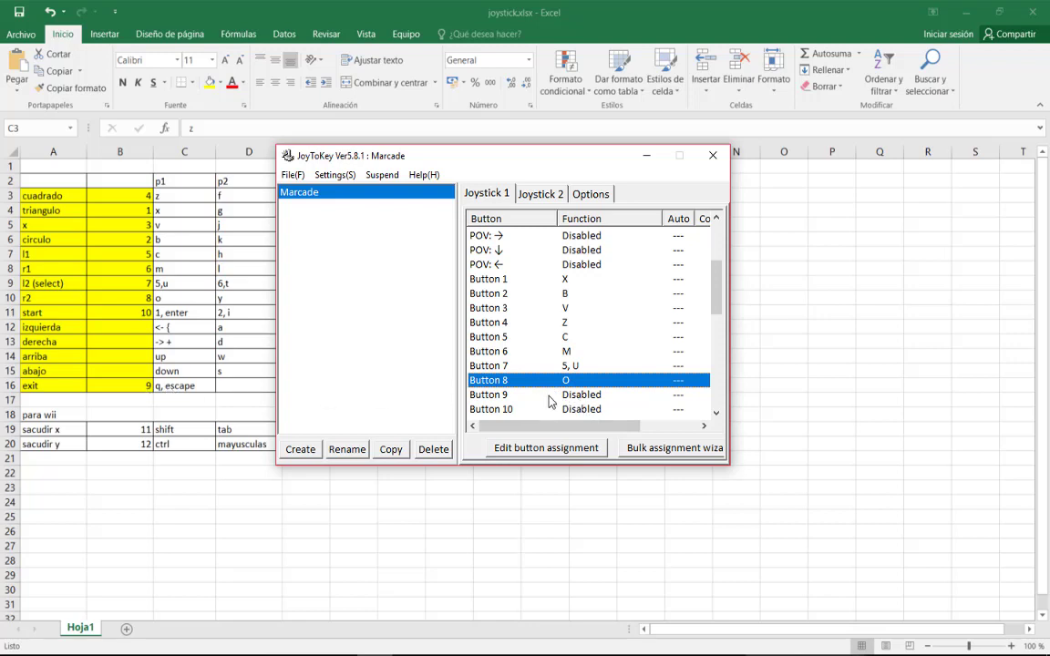
Map Button 9 of Joystick 1 to two keyboard keys: Q first and Escape second.
{"action": "double_click", "coordinate": [577, 397]}
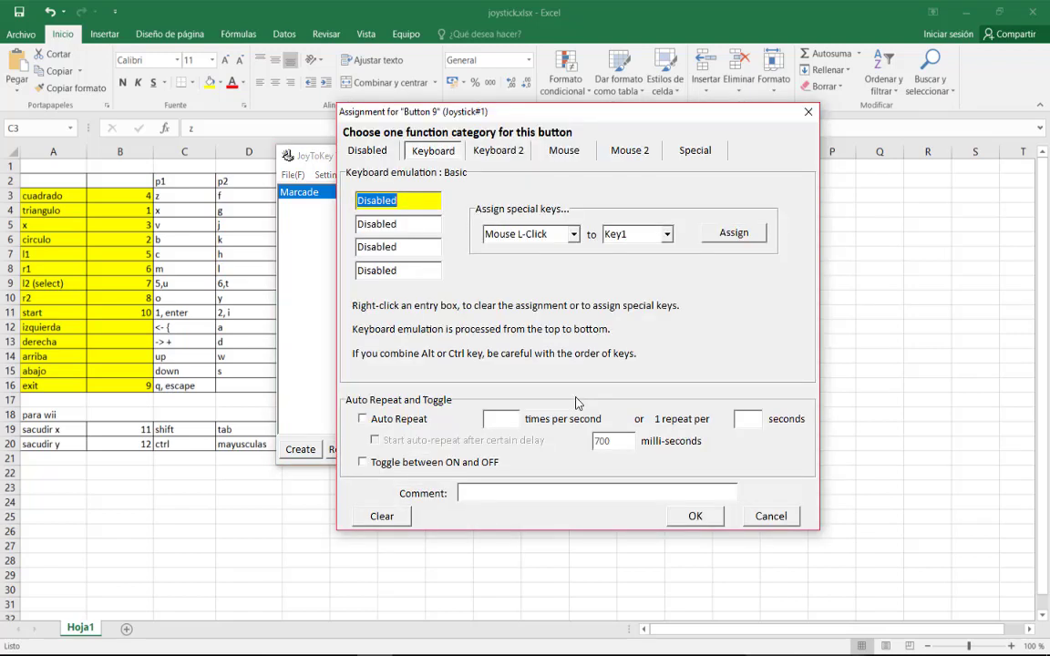
{"action": "key", "text": "q"}
{"action": "left_click", "coordinate": [401, 223]}
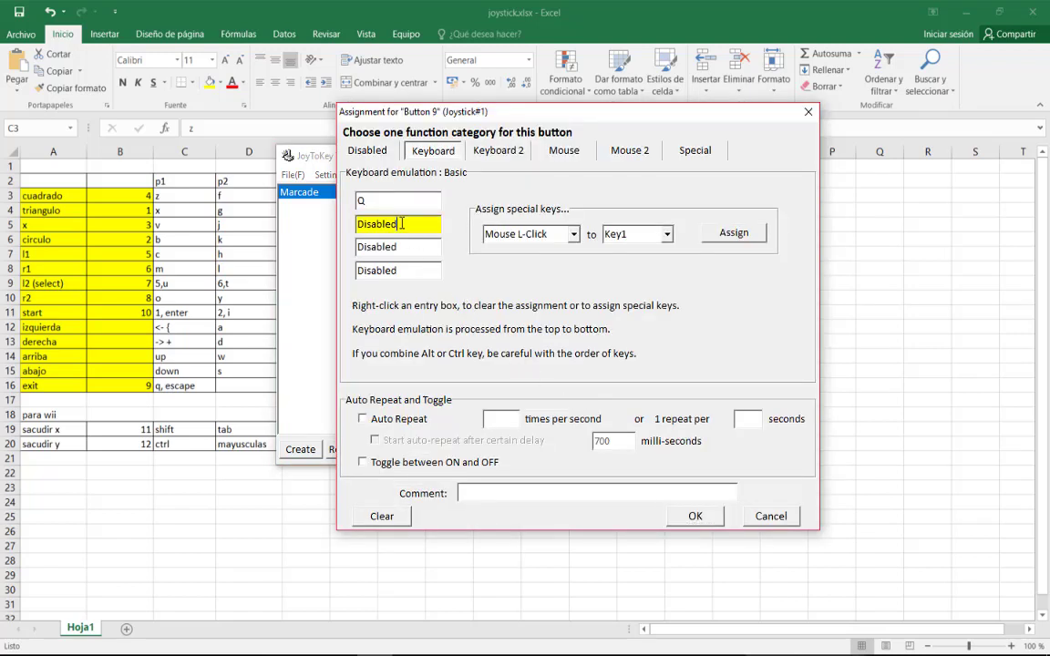
{"action": "key", "text": "Escape"}
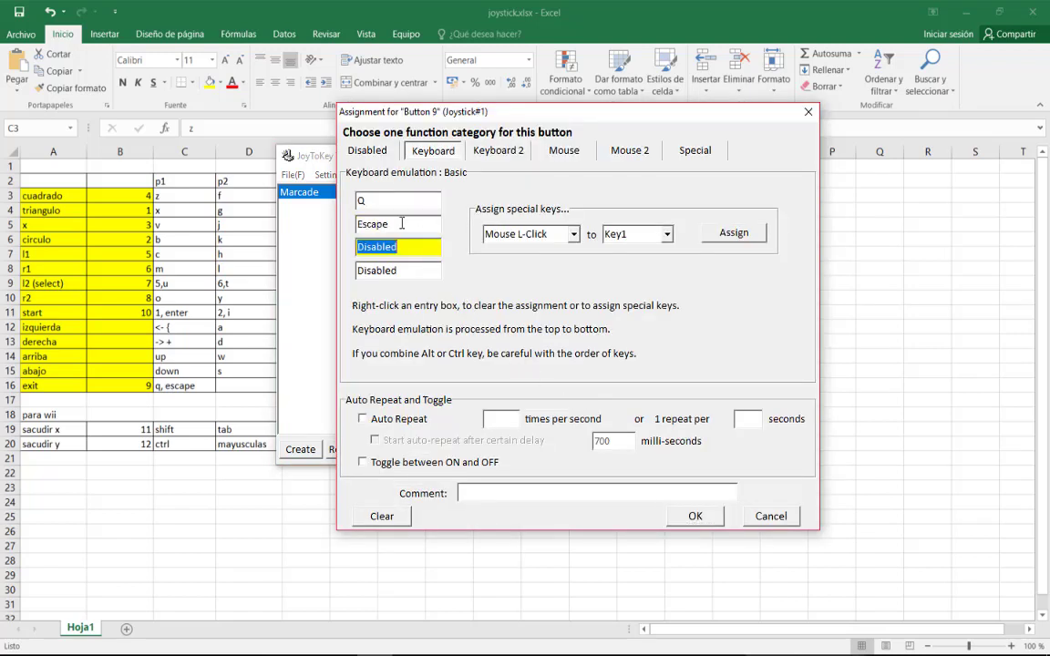
{"action": "left_click", "coordinate": [690, 516]}
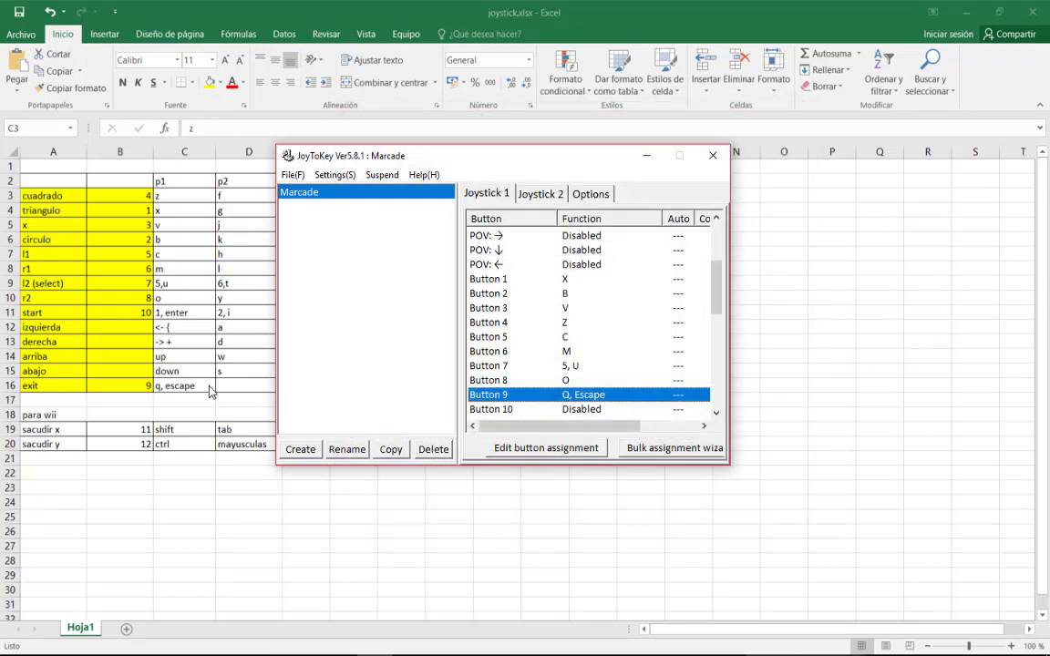
Map Button 10 of Joystick 1 to the 1 key followed by Enter.
{"action": "left_click", "coordinate": [553, 411]}
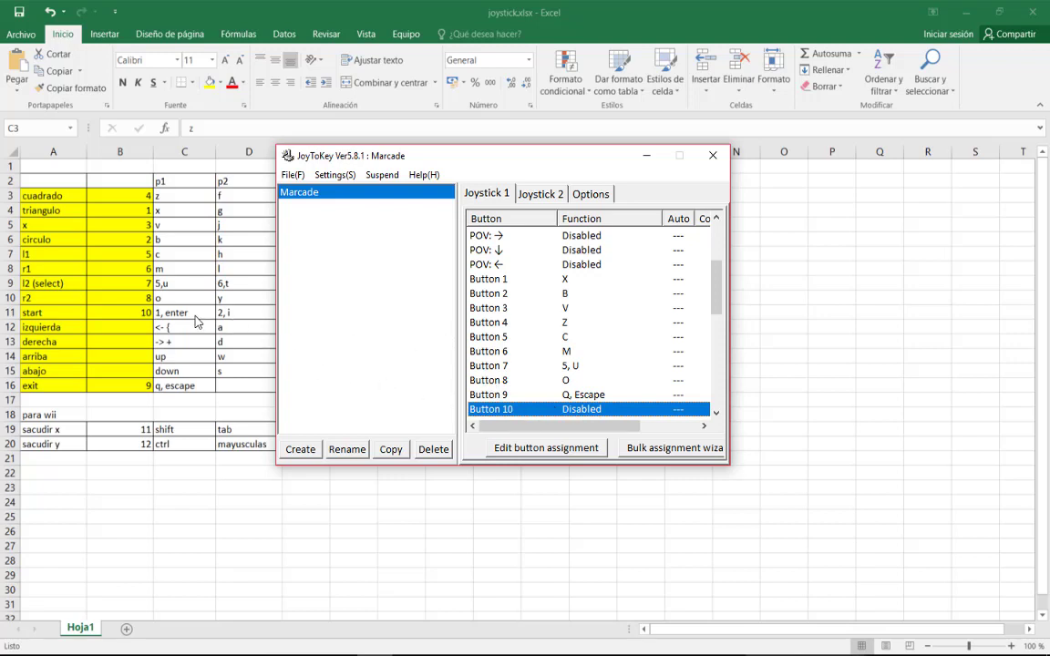
{"action": "double_click", "coordinate": [592, 412]}
{"action": "key", "text": "1"}
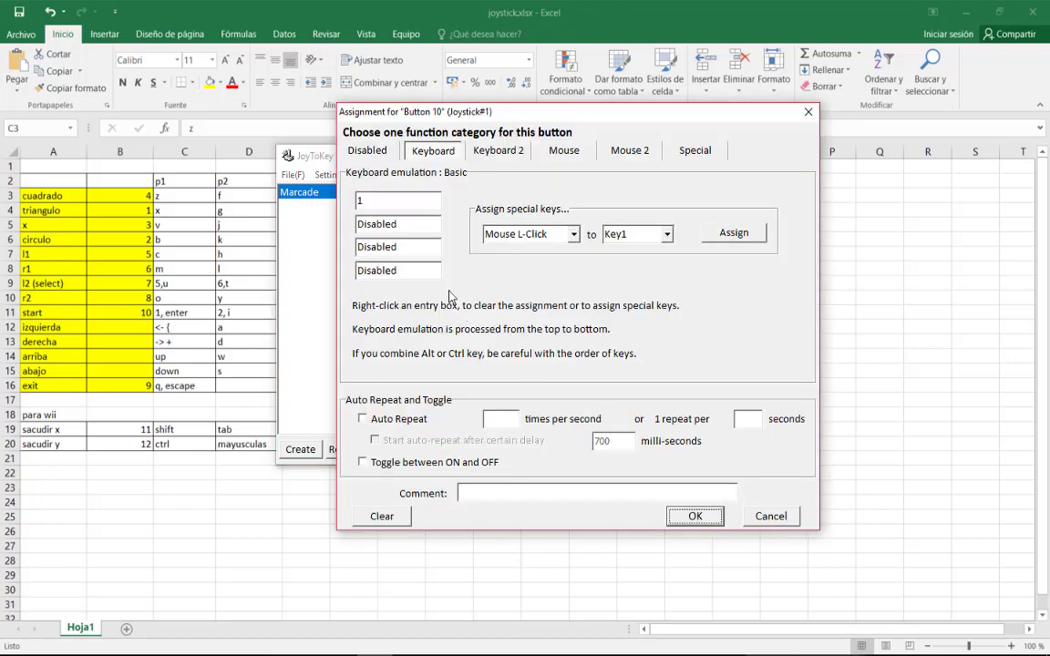
{"action": "left_click", "coordinate": [413, 227]}
{"action": "key", "text": "Return"}
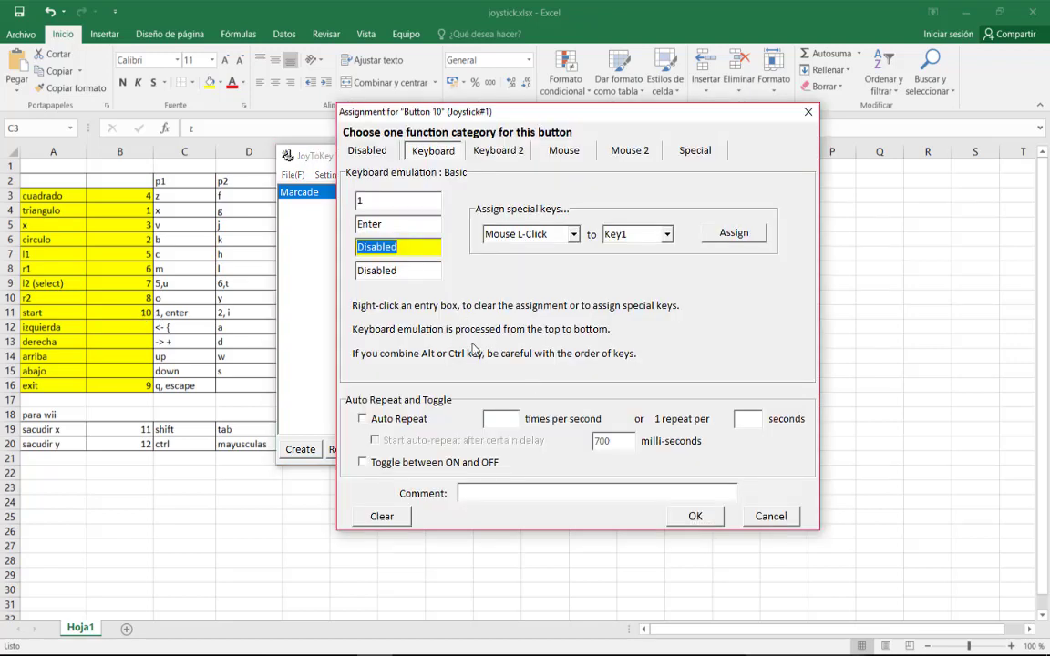
{"action": "left_click", "coordinate": [682, 516]}
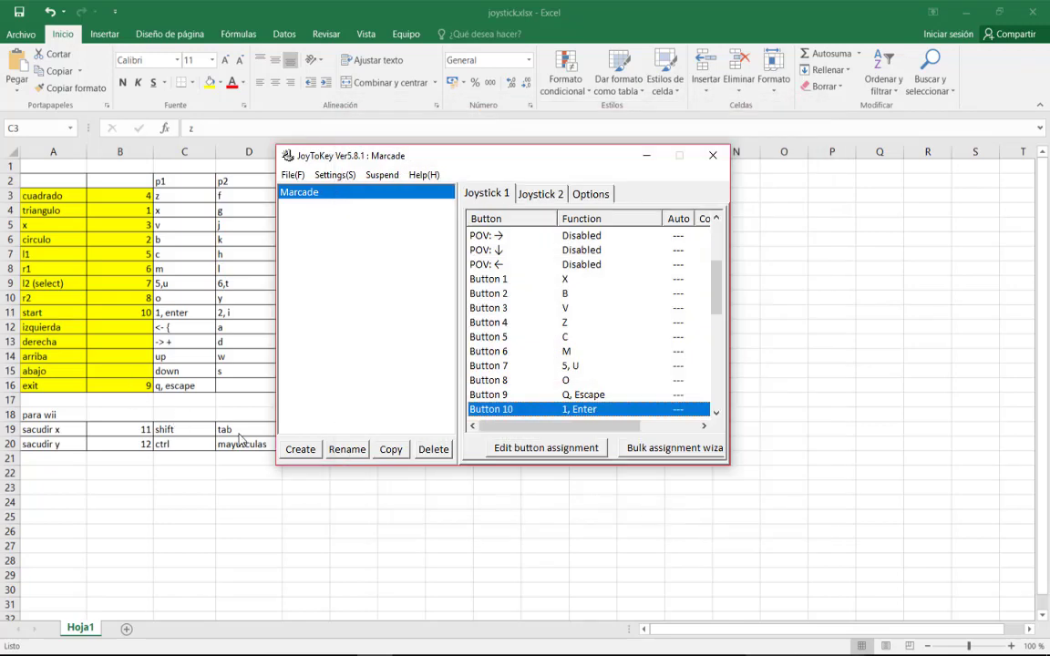
Assign Tab to Button 11 and Ctrl to Button 12 of Joystick 1.
{"action": "scroll", "coordinate": [516, 355], "scroll_direction": "down", "scroll_amount": 2}
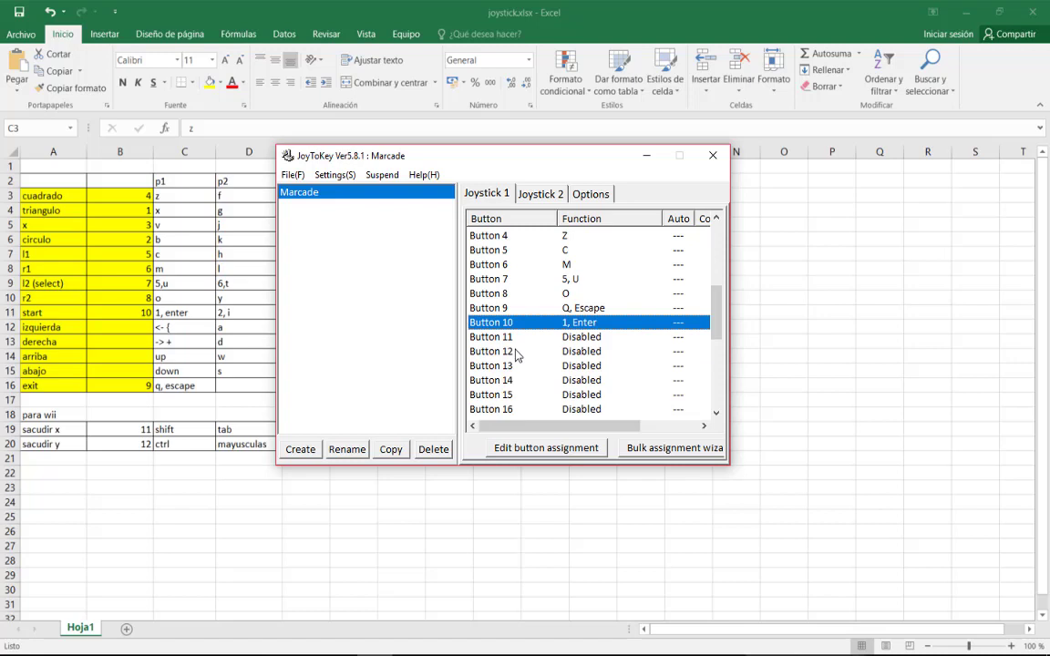
{"action": "double_click", "coordinate": [585, 338]}
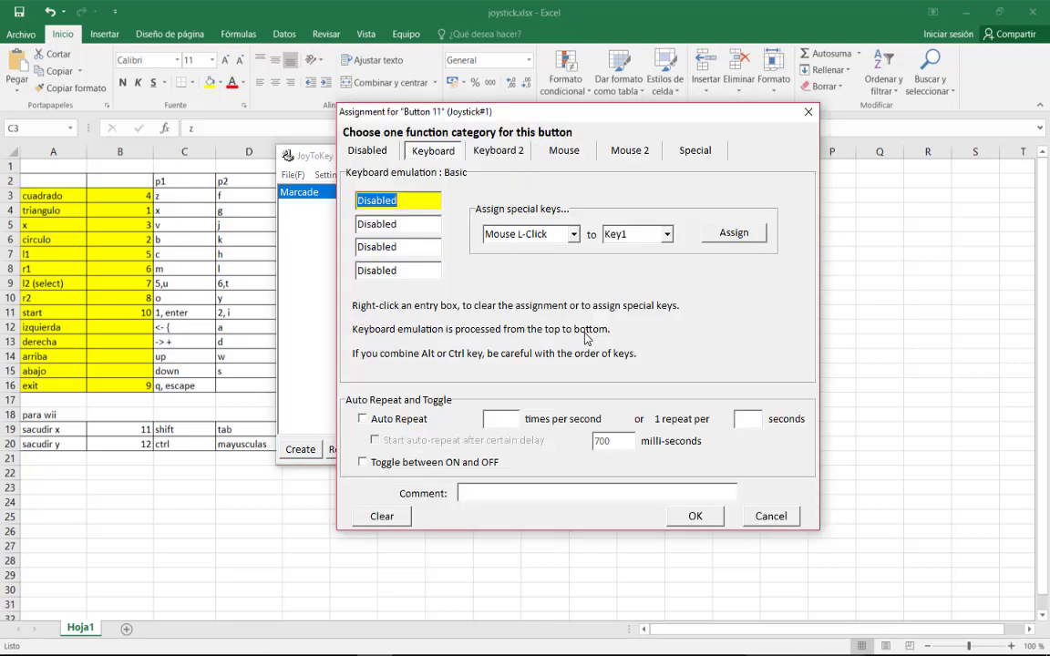
{"action": "key", "text": "Tab"}
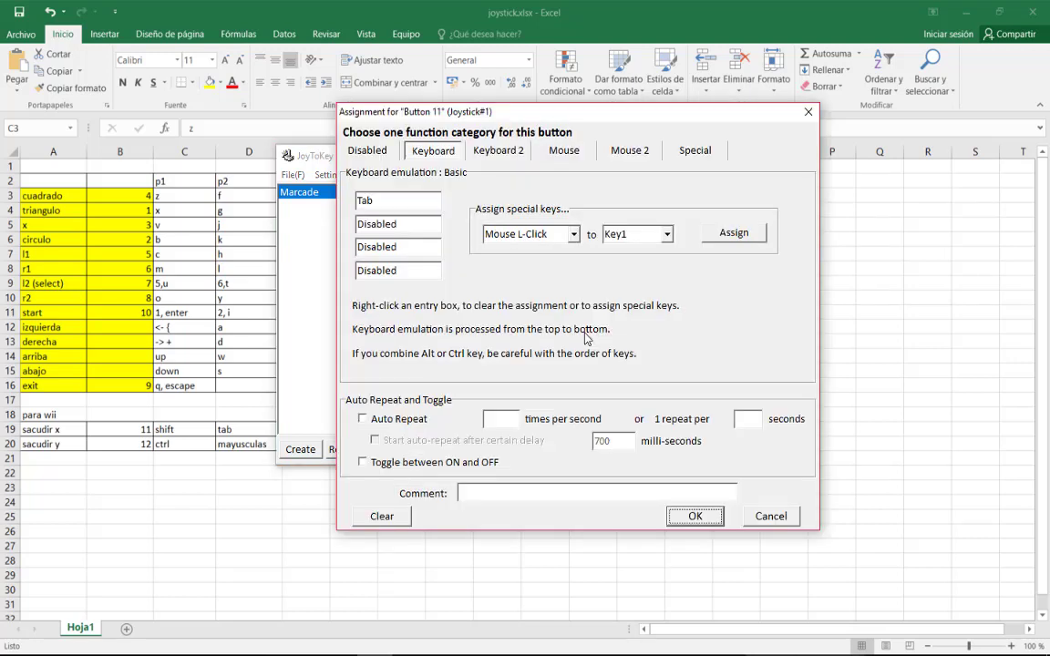
{"action": "left_click", "coordinate": [692, 517]}
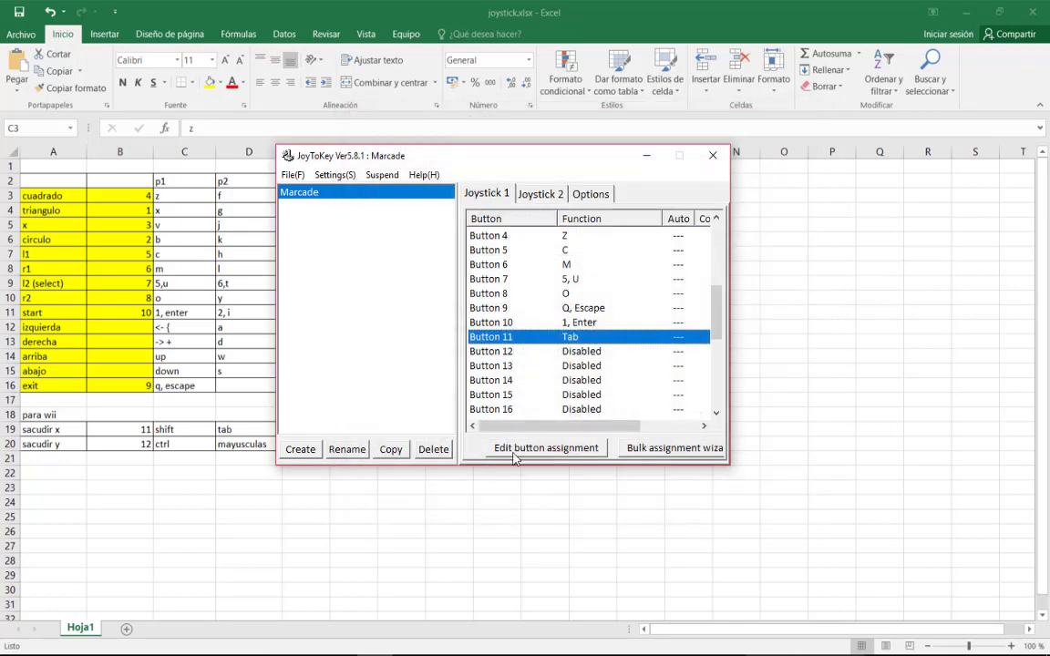
{"action": "double_click", "coordinate": [566, 352]}
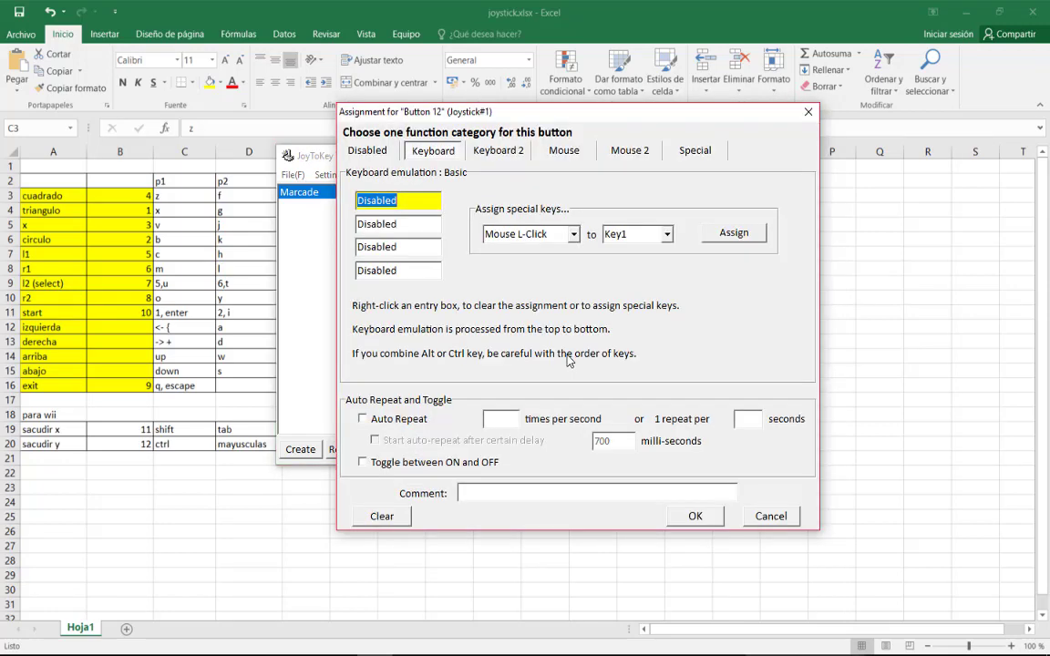
{"action": "key", "text": "ctrl"}
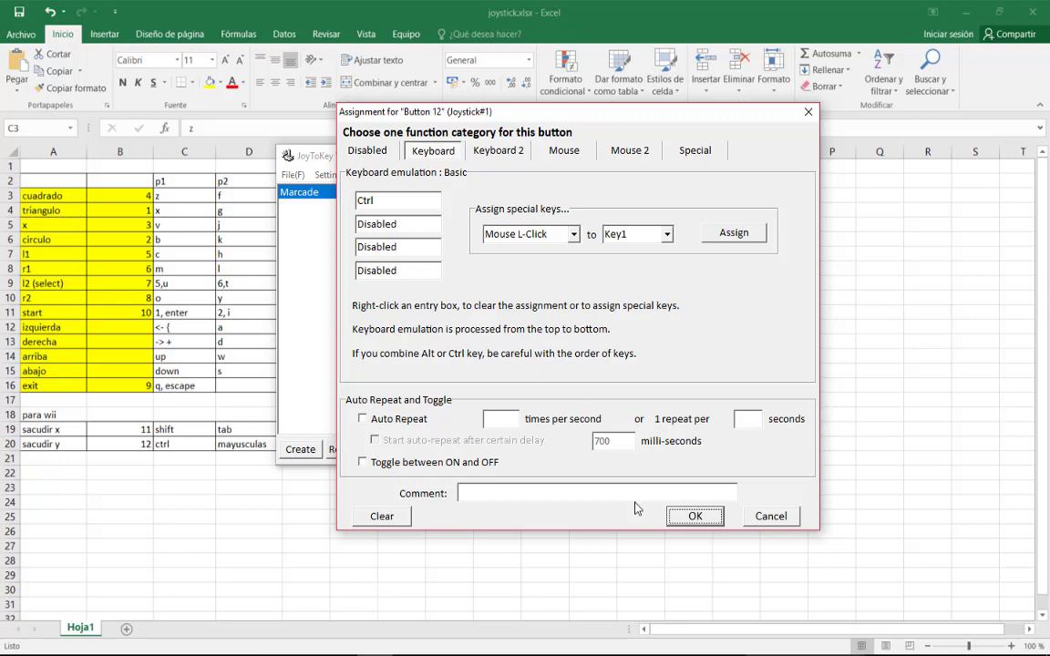
{"action": "left_click", "coordinate": [695, 516]}
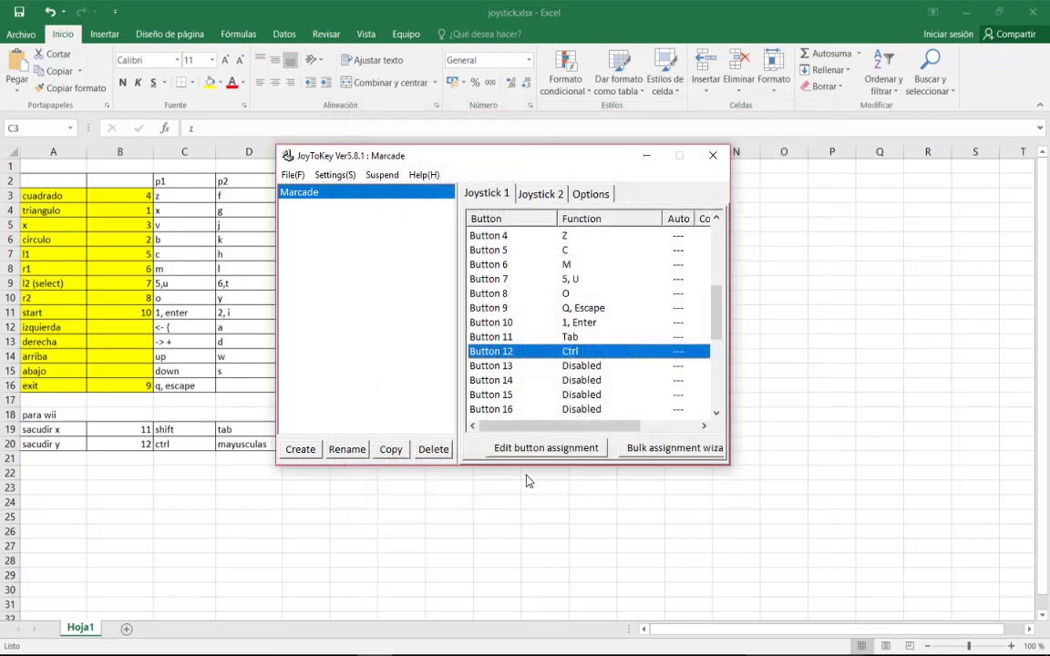
For Joystick 2, assign the A key to Stick1 left and the D key to Stick1 right.
{"action": "left_click", "coordinate": [531, 194]}
{"action": "scroll", "coordinate": [579, 266], "scroll_direction": "up", "scroll_amount": 5}
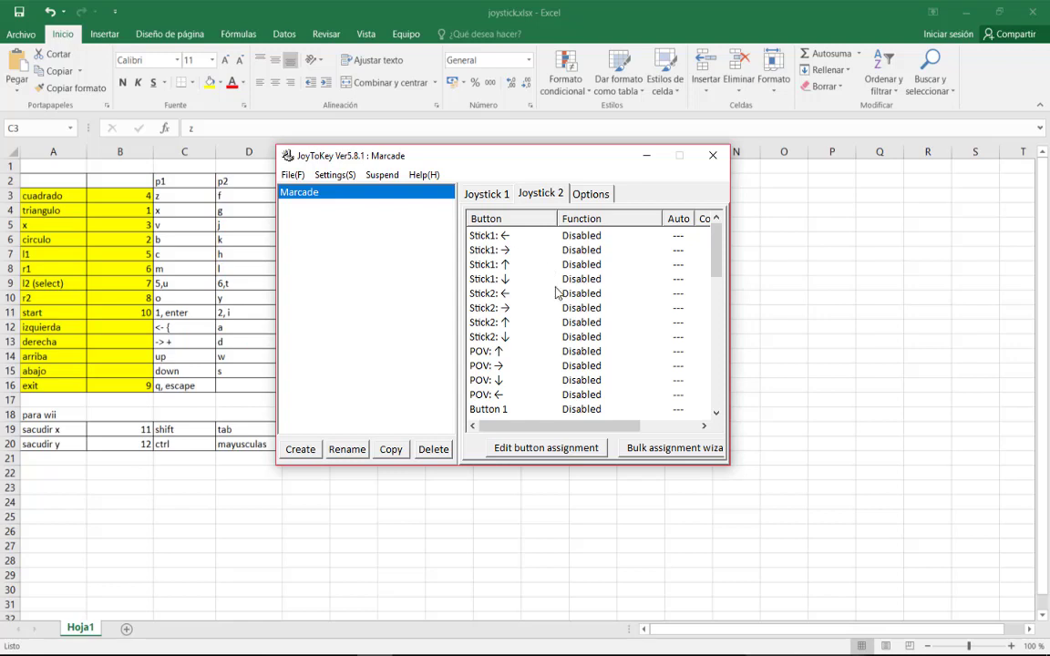
{"action": "left_click", "coordinate": [482, 195]}
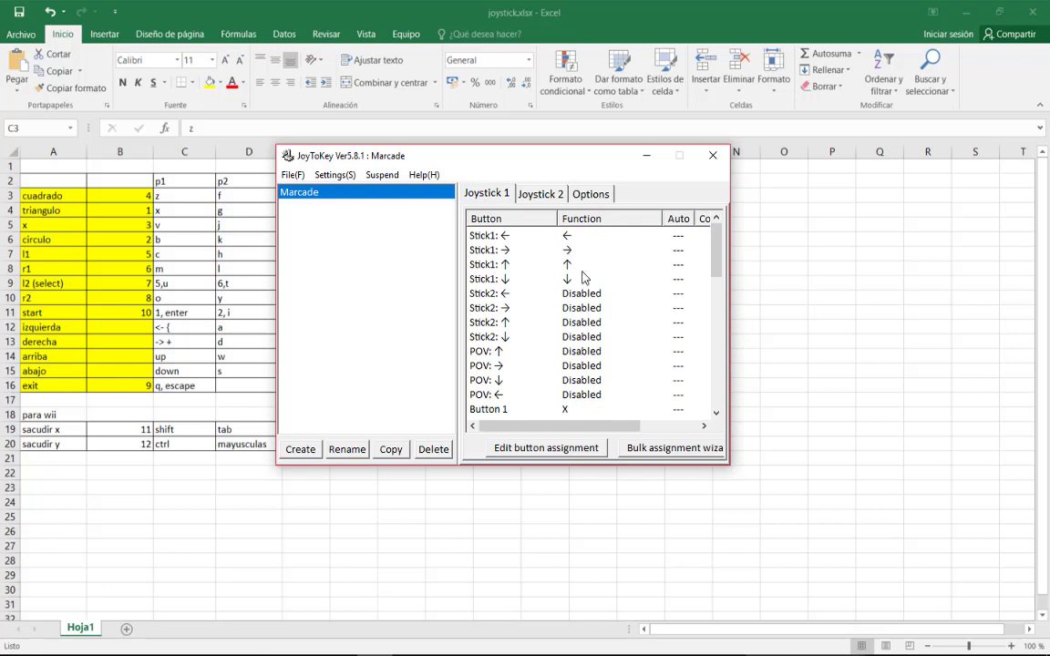
{"action": "left_click", "coordinate": [541, 197]}
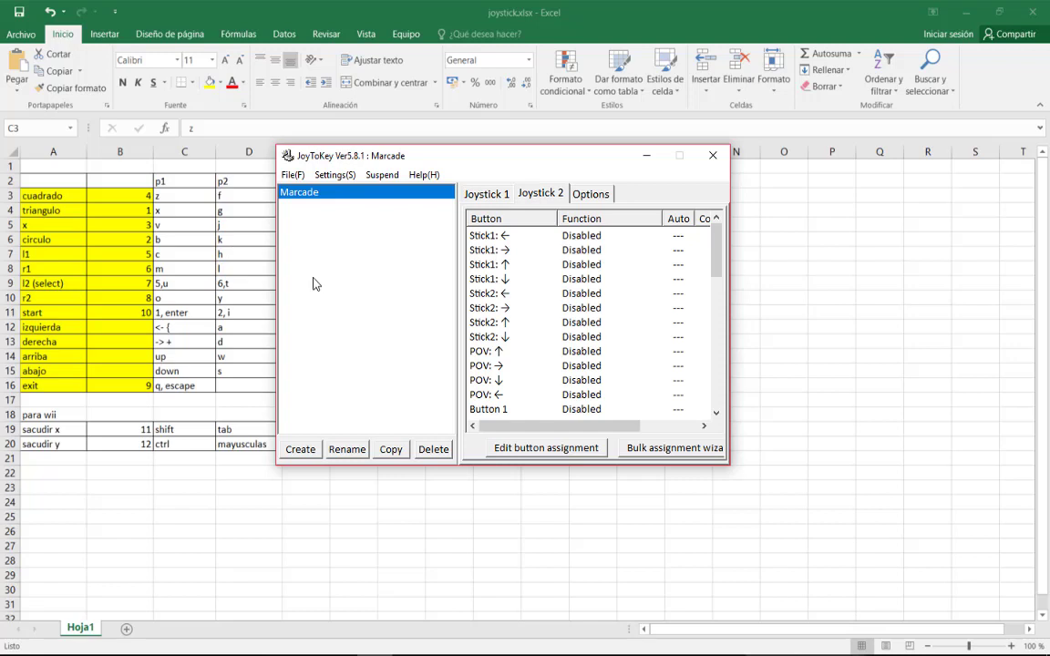
{"action": "double_click", "coordinate": [575, 236]}
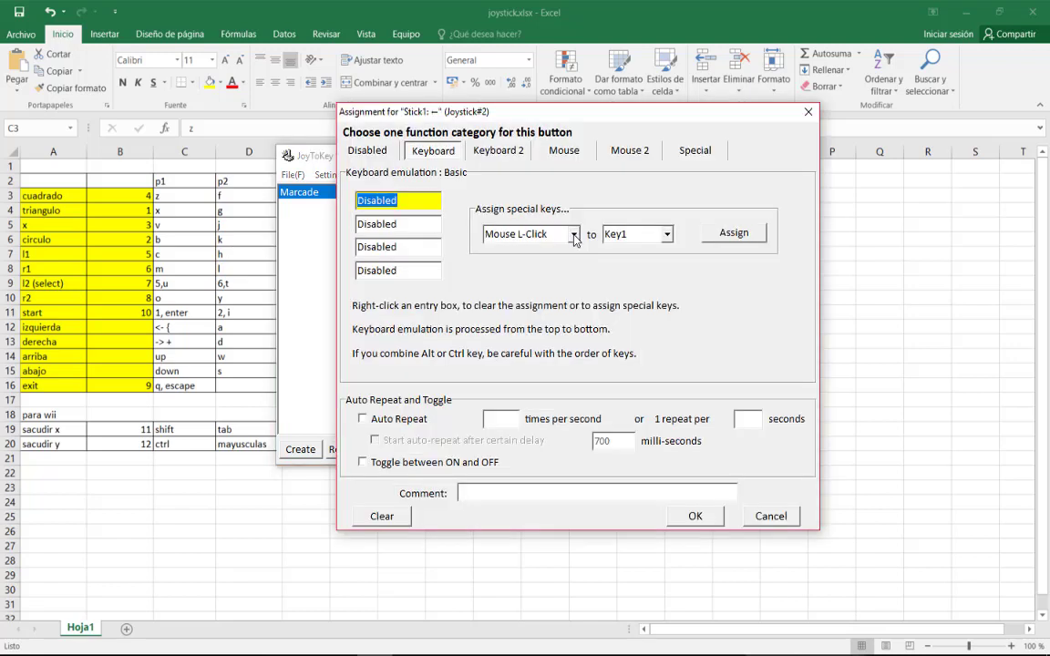
{"action": "type", "text": "a"}
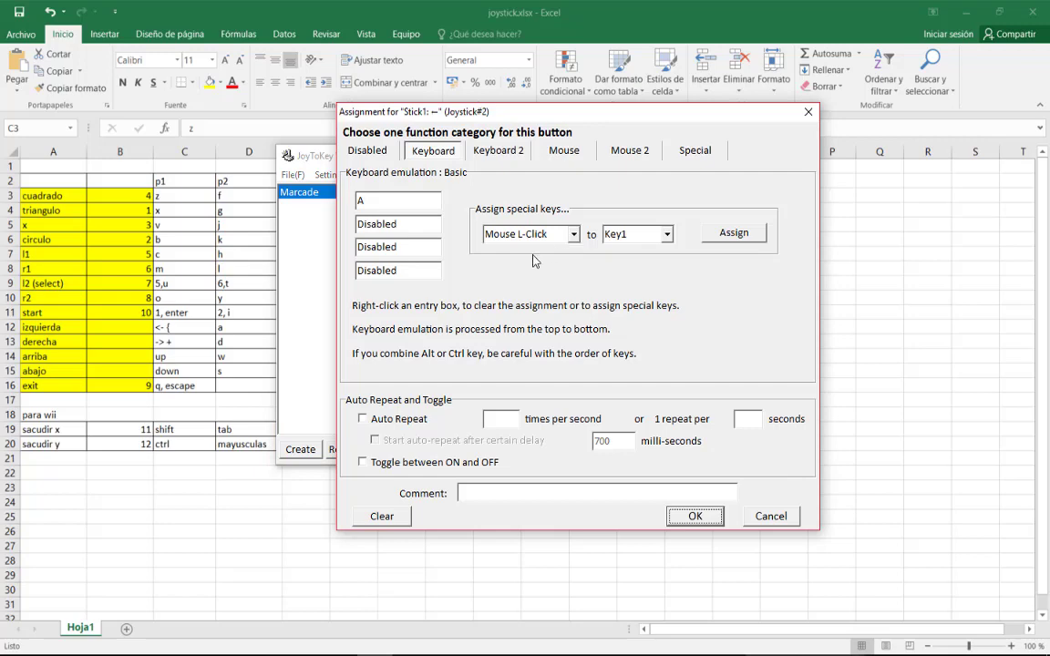
{"action": "left_click", "coordinate": [694, 516]}
{"action": "double_click", "coordinate": [542, 249]}
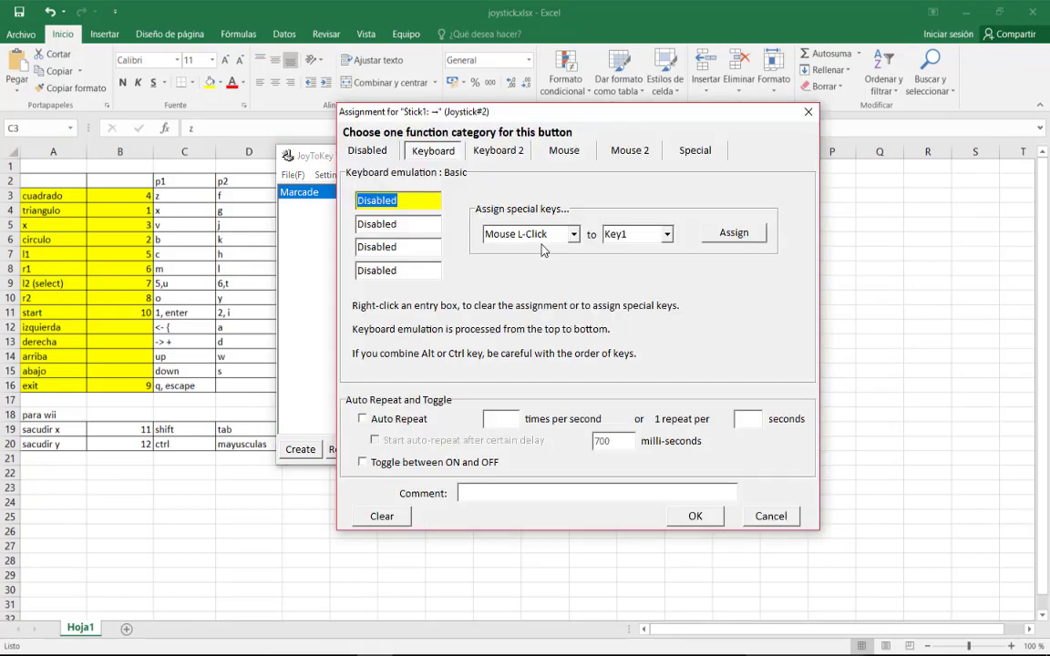
{"action": "type", "text": "d"}
{"action": "left_click", "coordinate": [694, 515]}
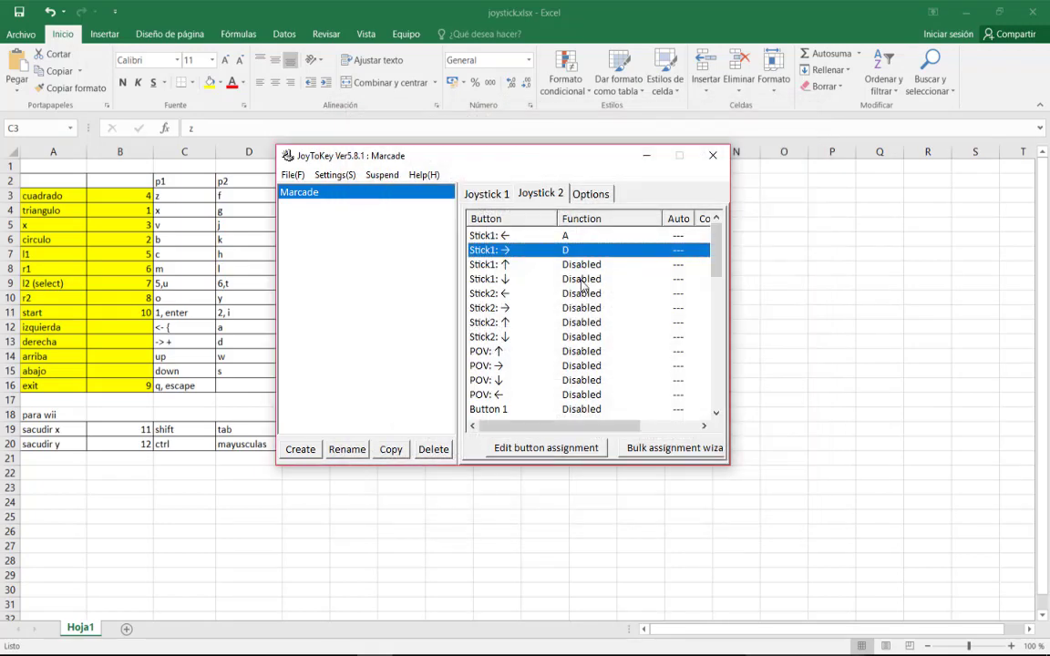
Assign the W key to Stick1 up and the S key to Stick1 down of Joystick 2.
{"action": "double_click", "coordinate": [550, 264]}
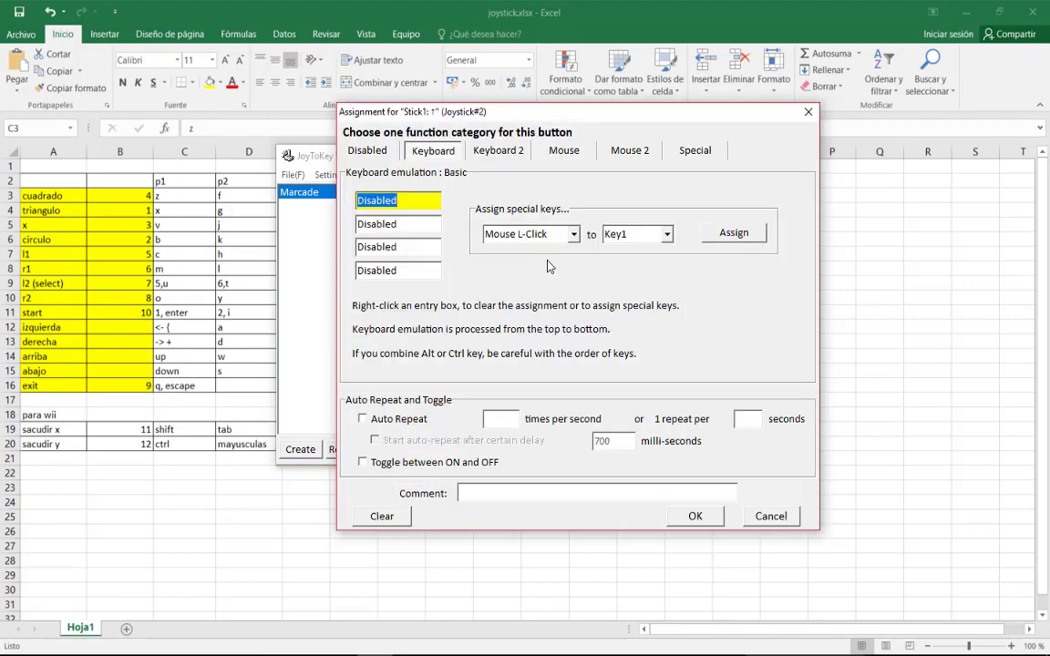
{"action": "type", "text": "w"}
{"action": "left_click", "coordinate": [694, 515]}
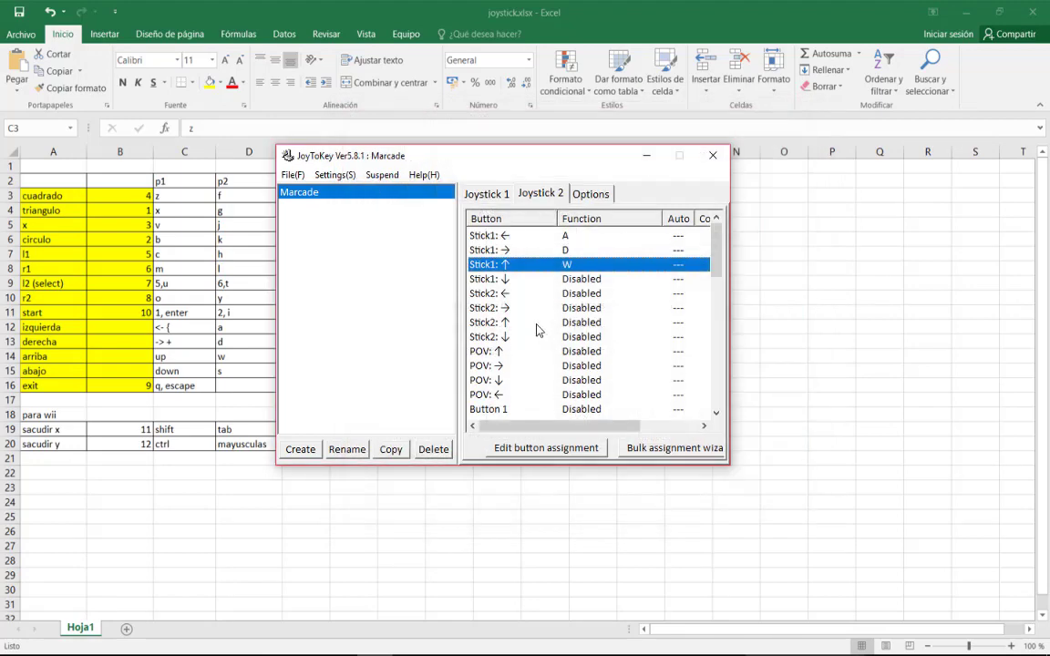
{"action": "double_click", "coordinate": [528, 279]}
{"action": "type", "text": "s"}
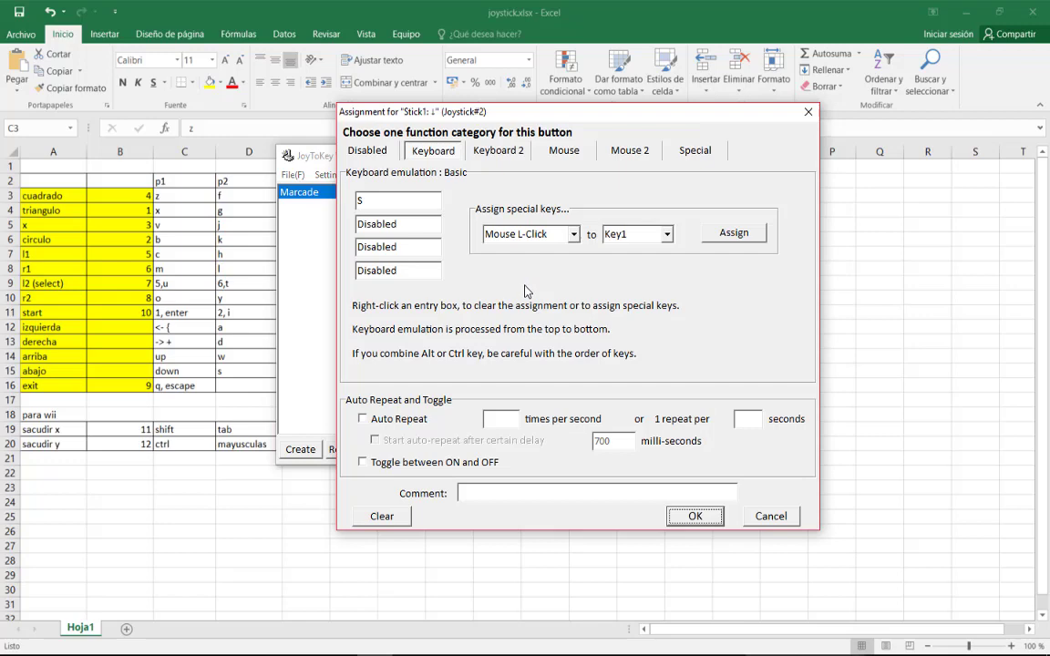
{"action": "left_click", "coordinate": [684, 517]}
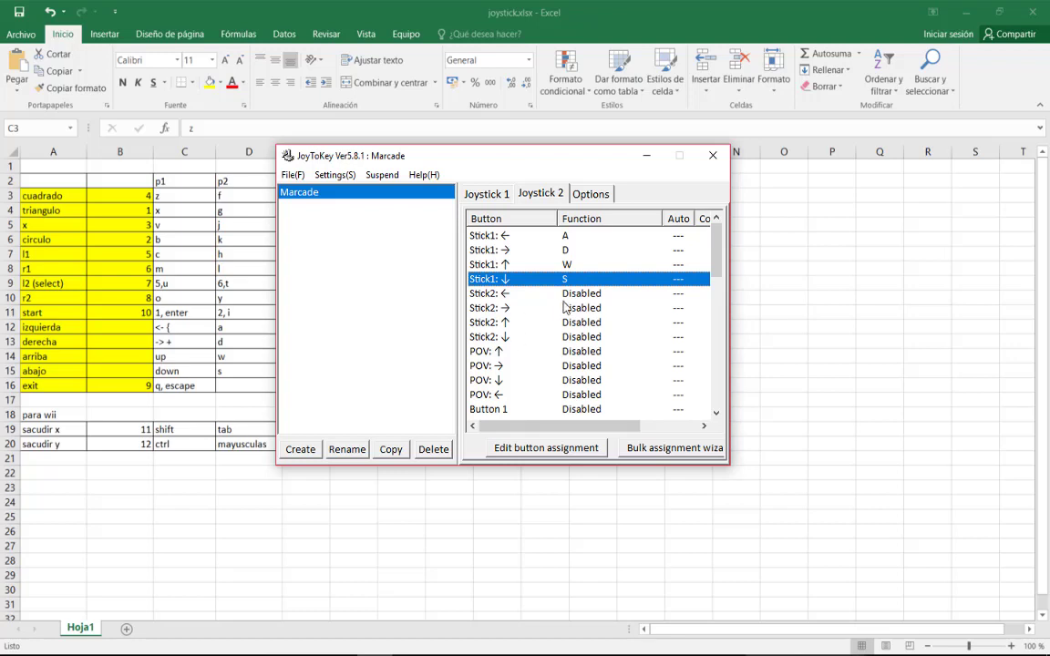
Assign the F key to Button 4 of Joystick 2, following the p2 value for cuadrado.
{"action": "scroll", "coordinate": [564, 308], "scroll_direction": "down", "scroll_amount": 4}
{"action": "scroll", "coordinate": [564, 308], "scroll_direction": "up", "scroll_amount": 1}
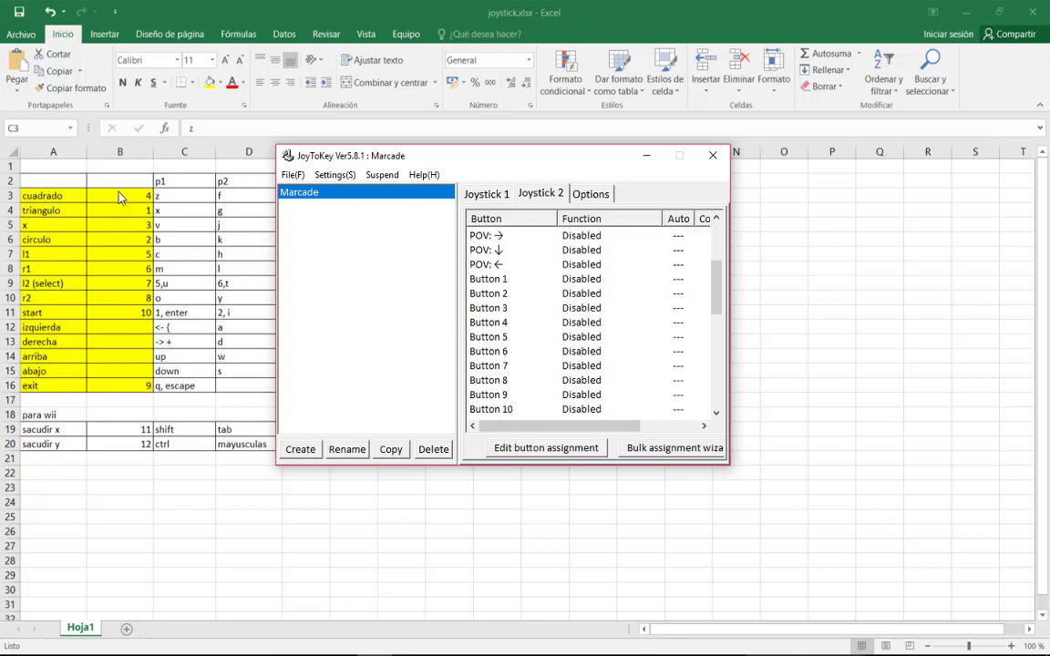
{"action": "double_click", "coordinate": [558, 323]}
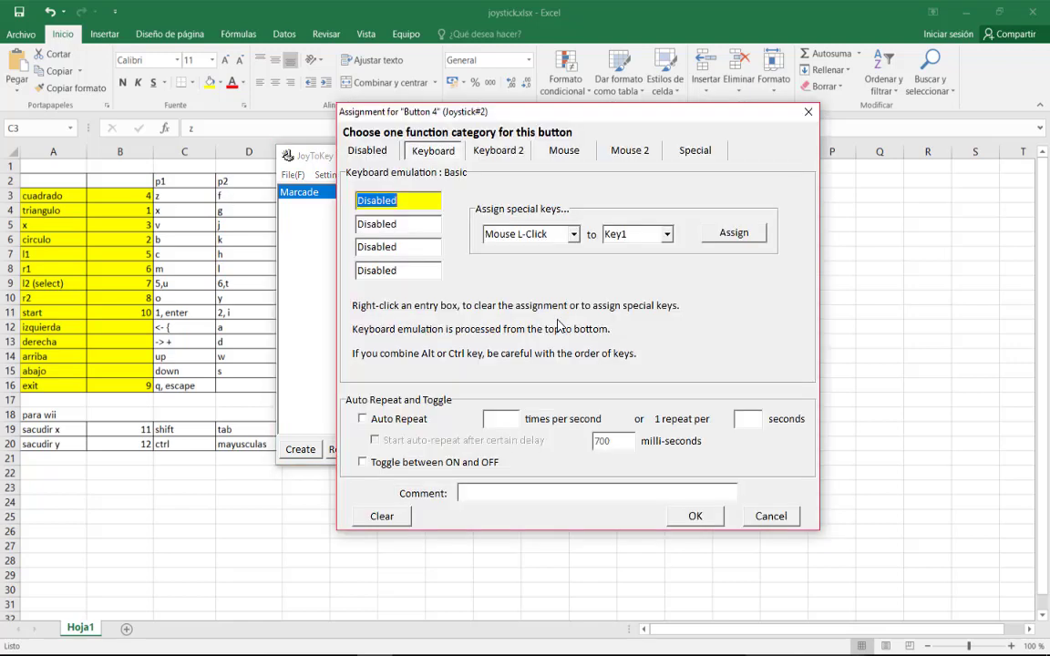
{"action": "key", "text": "f"}
{"action": "left_click", "coordinate": [693, 516]}
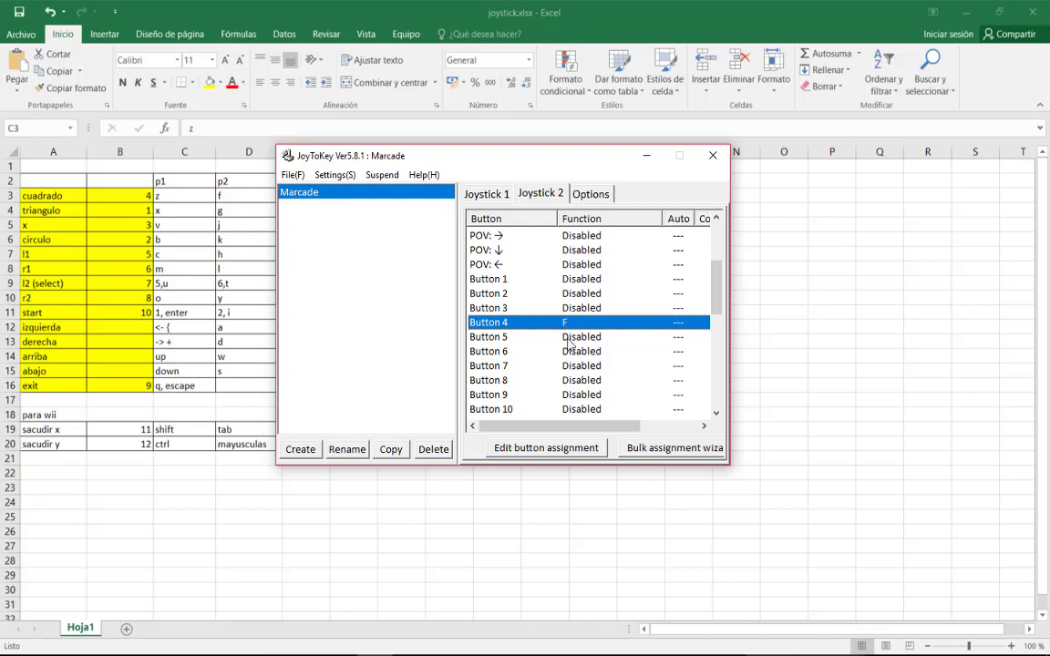
For Joystick 2, assign the G key to Button 1 and the J key to Button 3.
{"action": "double_click", "coordinate": [510, 278]}
{"action": "key", "text": "g"}
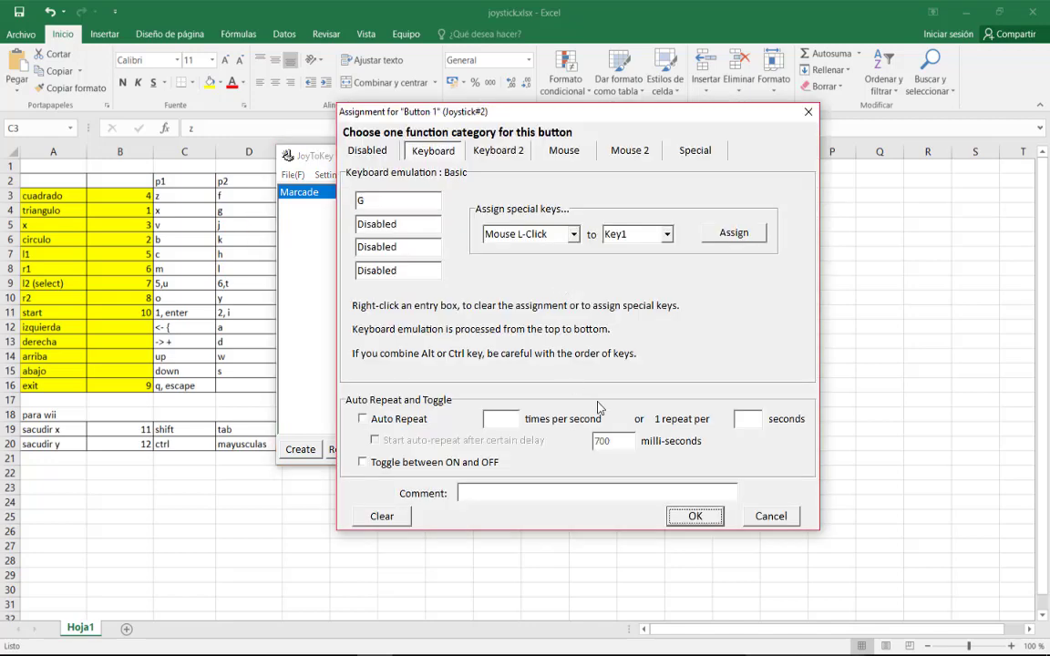
{"action": "left_click", "coordinate": [694, 516]}
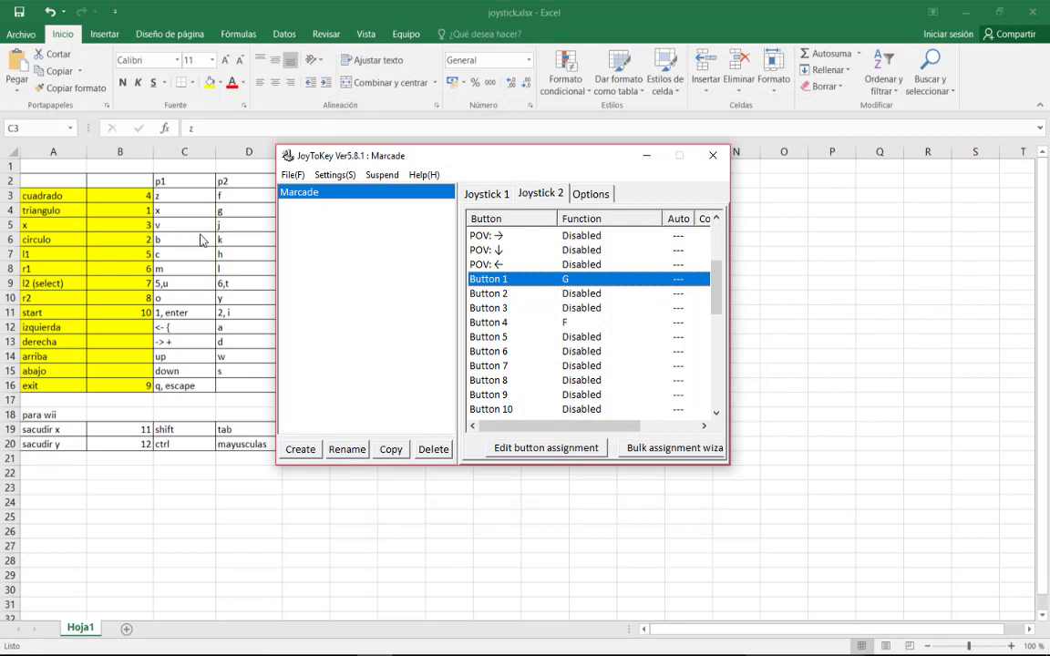
{"action": "double_click", "coordinate": [586, 308]}
{"action": "key", "text": "j"}
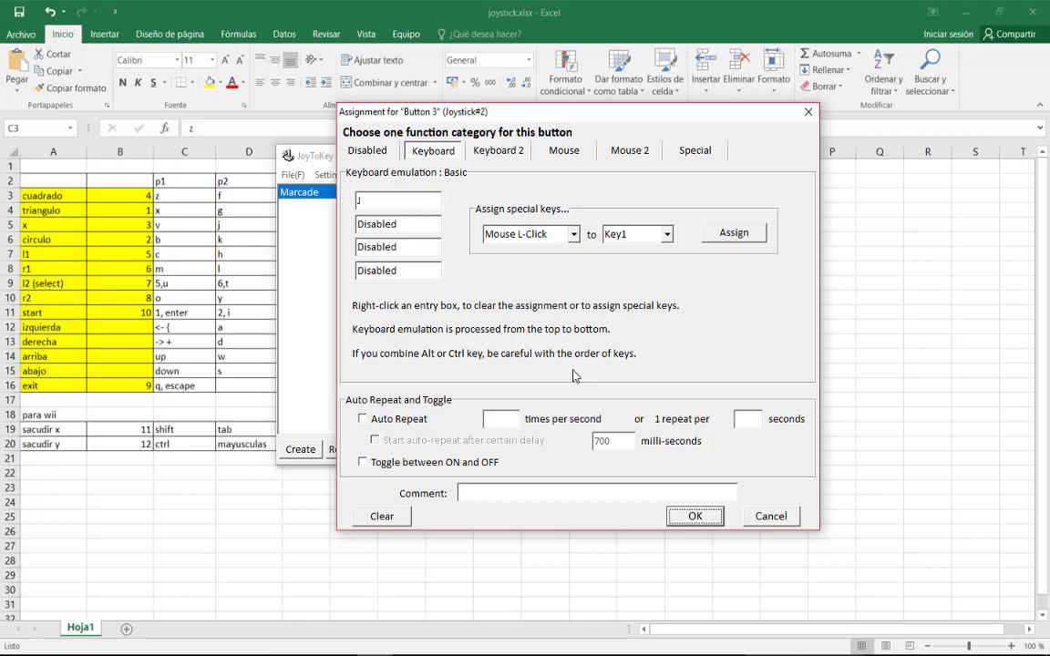
{"action": "left_click", "coordinate": [694, 517]}
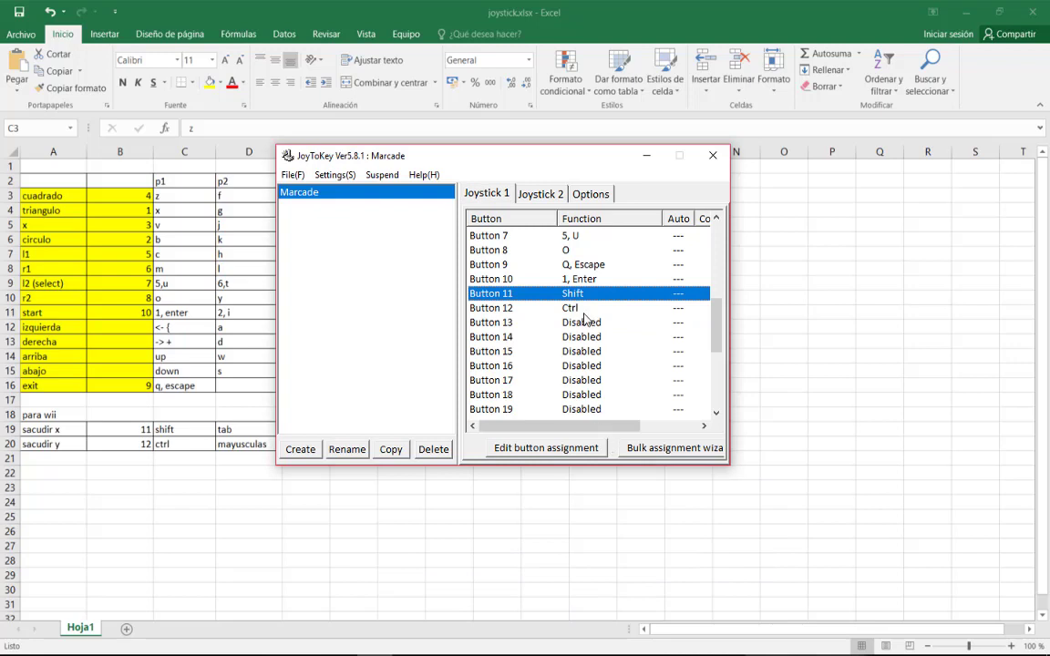
Clear the first key in the assignment of Joystick 2's Button 12.
{"action": "left_click", "coordinate": [488, 193]}
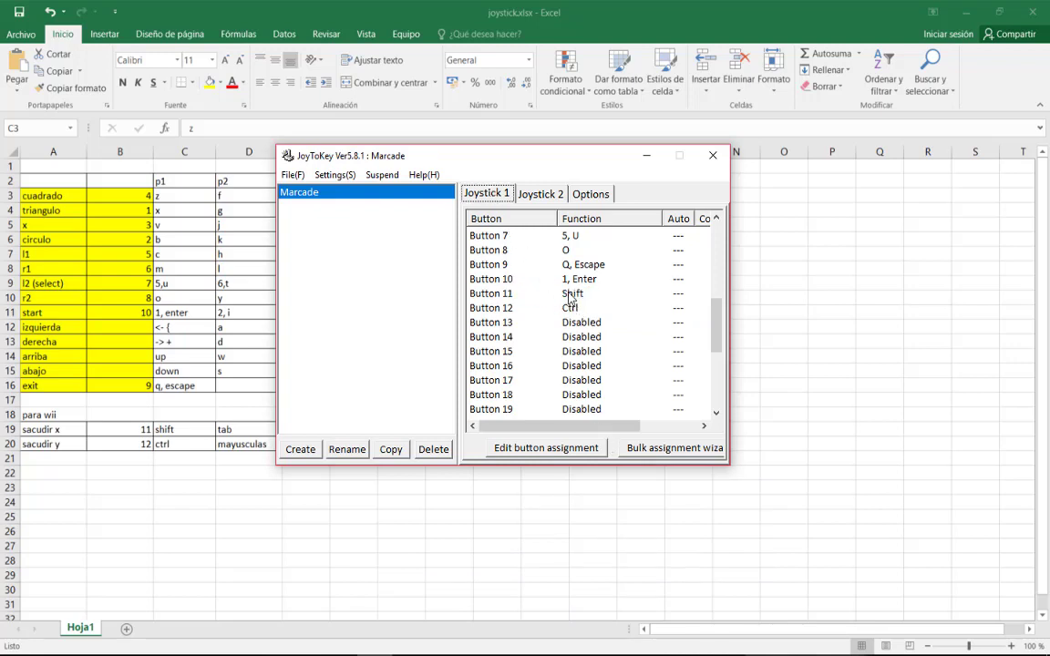
{"action": "left_click", "coordinate": [539, 193]}
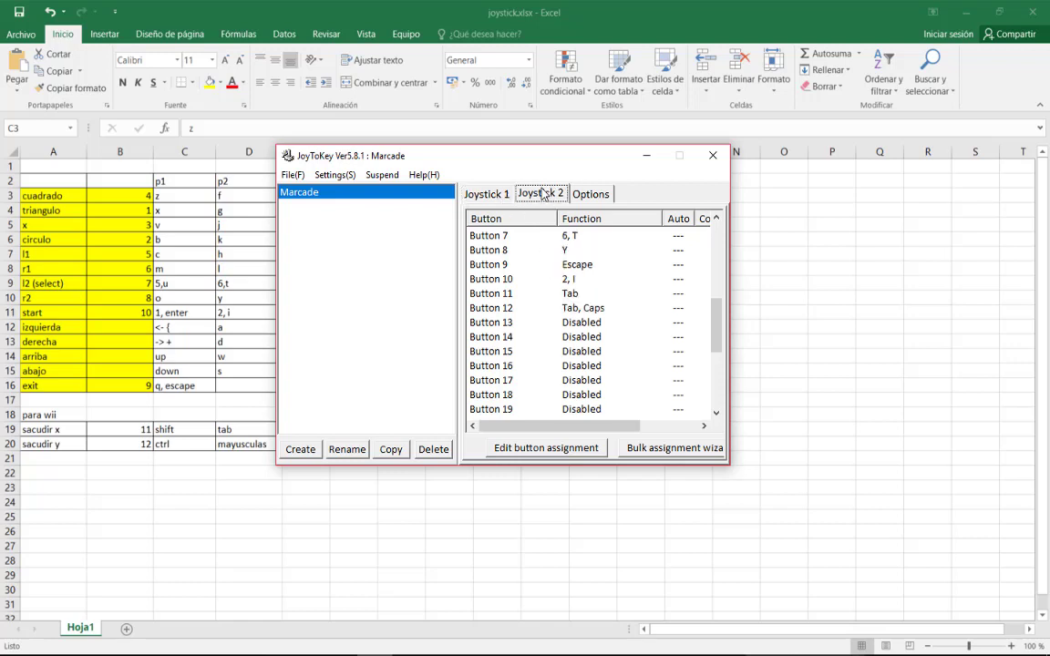
{"action": "left_click", "coordinate": [588, 310]}
{"action": "double_click", "coordinate": [565, 310]}
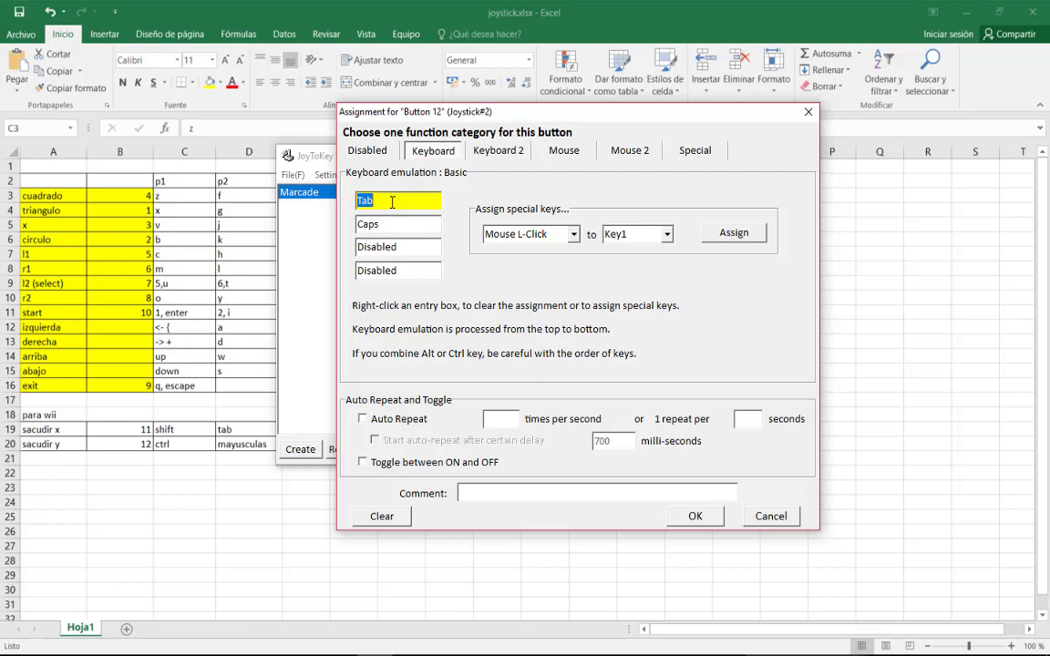
{"action": "key", "text": "ctrl"}
{"action": "left_click", "coordinate": [392, 201]}
{"action": "right_click", "coordinate": [391, 202]}
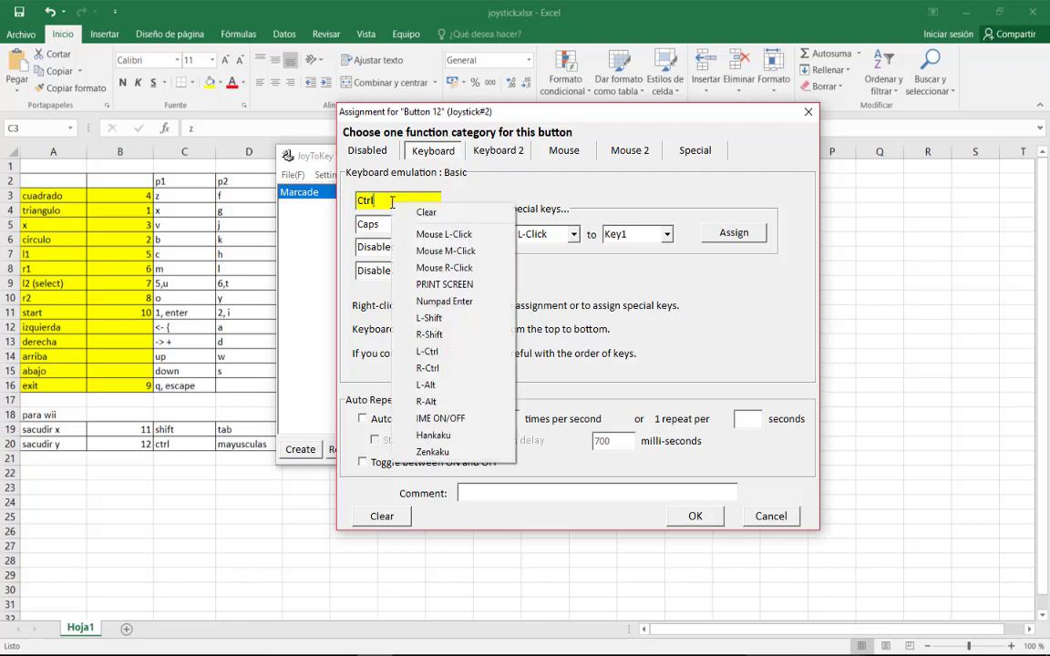
{"action": "left_click", "coordinate": [412, 211]}
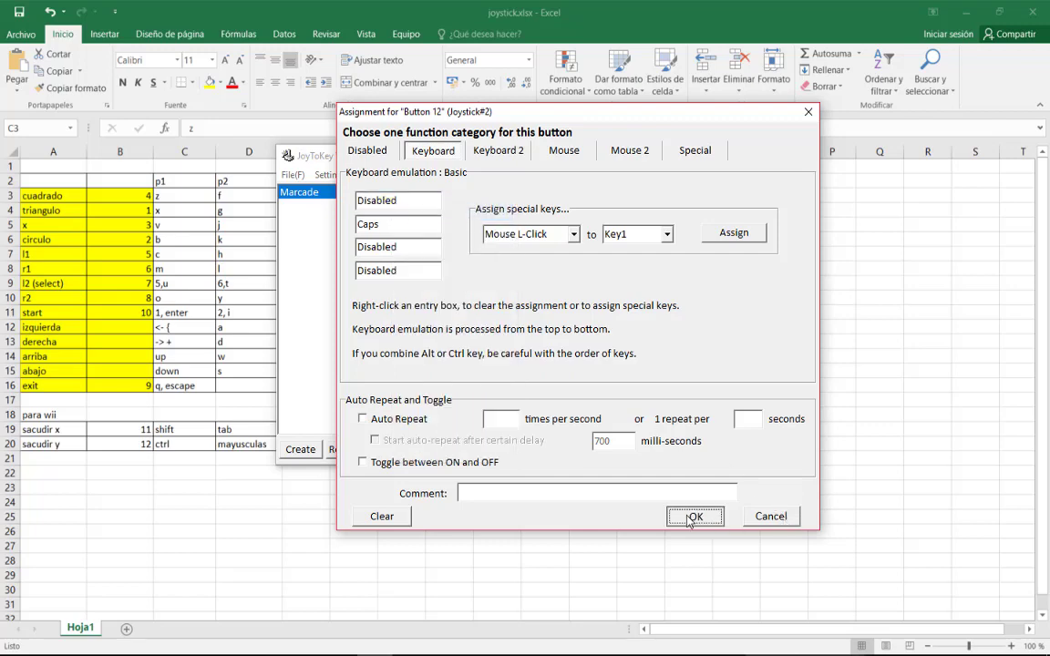
{"action": "left_click", "coordinate": [695, 516]}
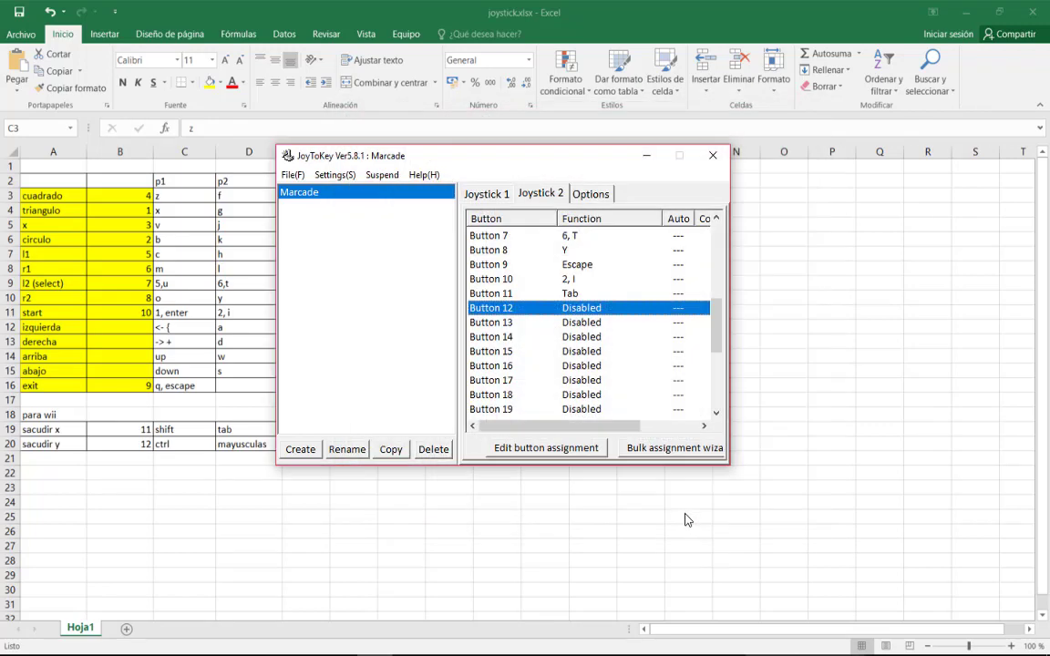
Set the first key of Joystick 2's Button 12 to Caps and clear its second key.
{"action": "double_click", "coordinate": [580, 312]}
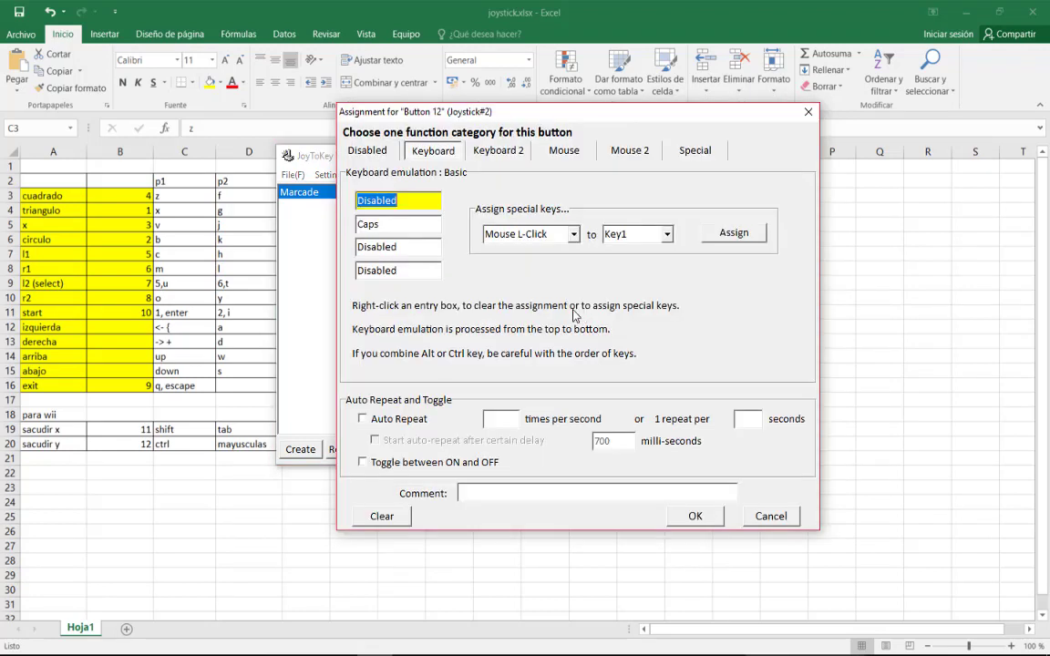
{"action": "key", "text": "Caps_Lock"}
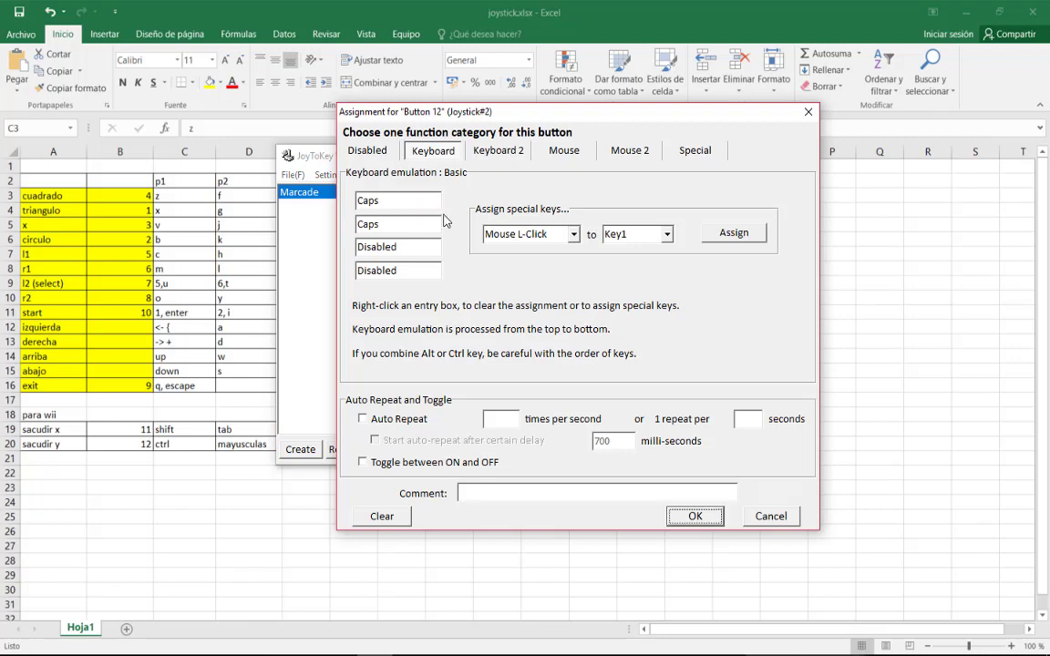
{"action": "right_click", "coordinate": [438, 225]}
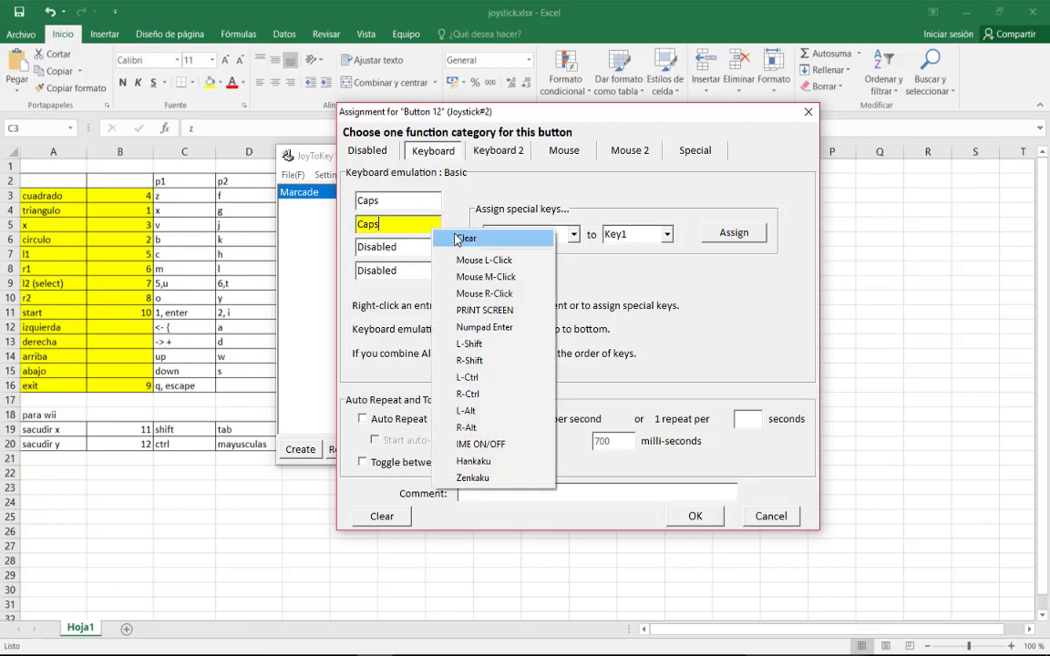
{"action": "left_click", "coordinate": [456, 236]}
{"action": "left_click", "coordinate": [698, 518]}
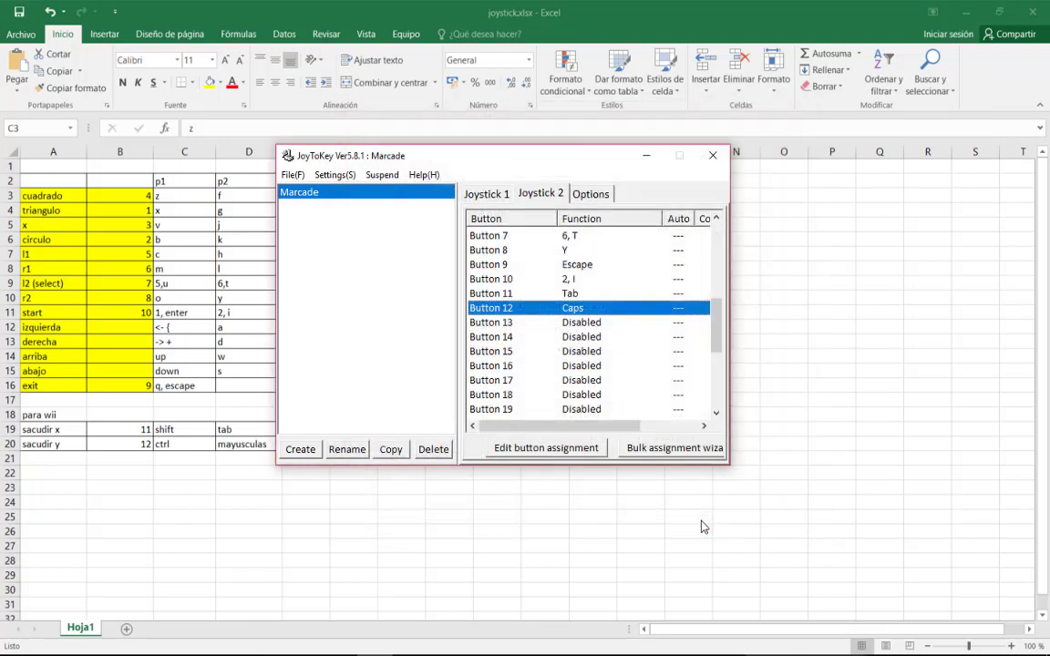
Review the stick, POV and button assignments of Joystick 2 against the p2 column.
{"action": "scroll", "coordinate": [664, 360], "scroll_direction": "up", "scroll_amount": 6}
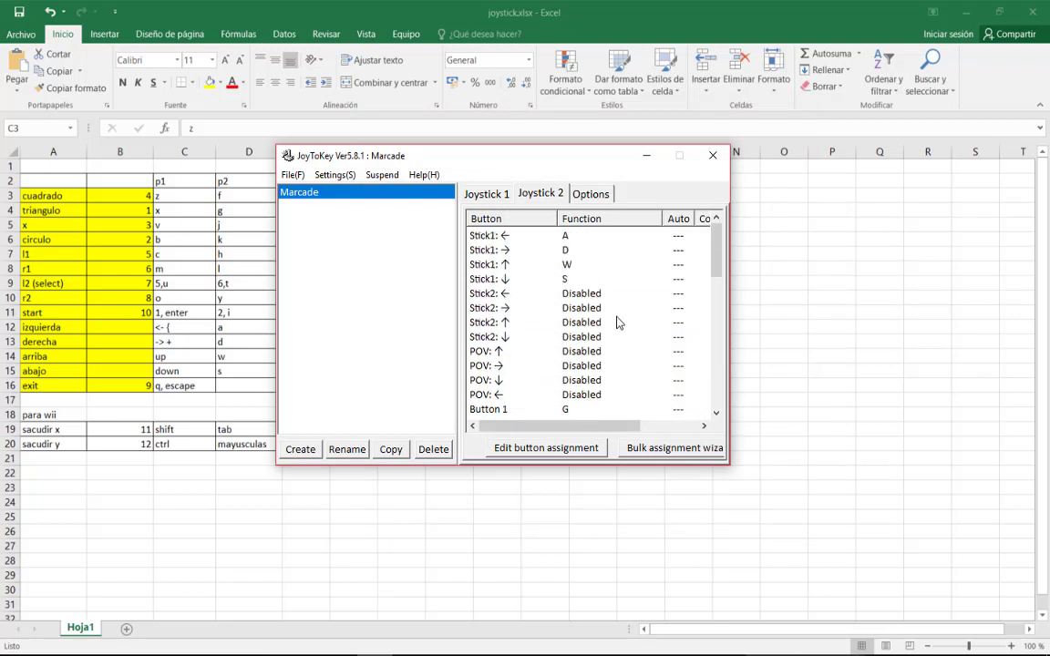
{"action": "scroll", "coordinate": [611, 321], "scroll_direction": "down", "scroll_amount": 3}
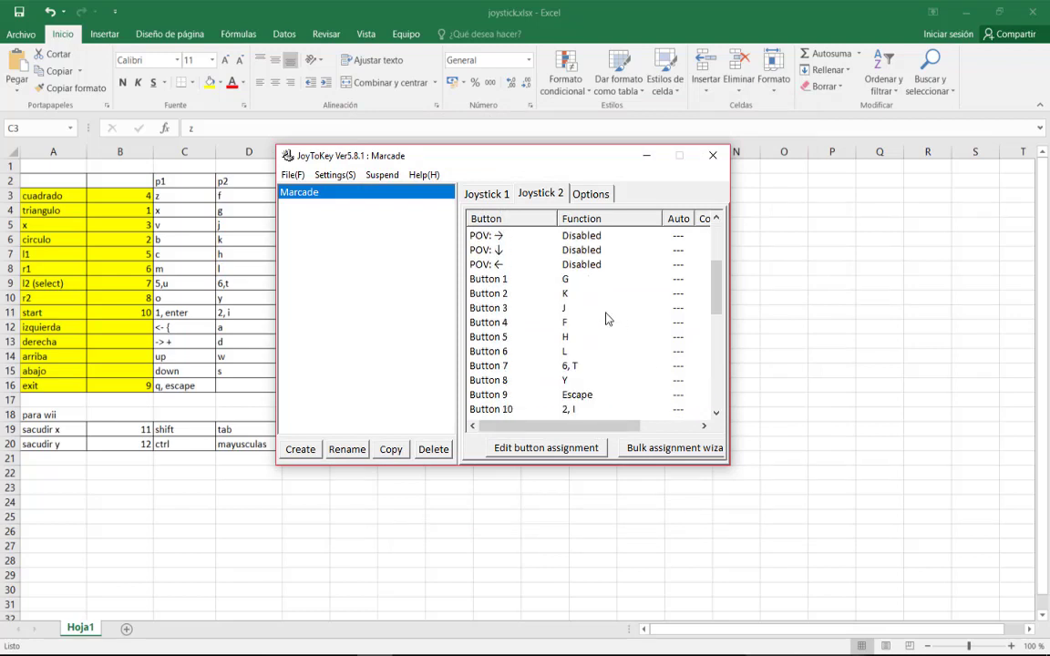
{"action": "scroll", "coordinate": [606, 318], "scroll_direction": "down", "scroll_amount": 1}
{"action": "scroll", "coordinate": [606, 318], "scroll_direction": "up", "scroll_amount": 4}
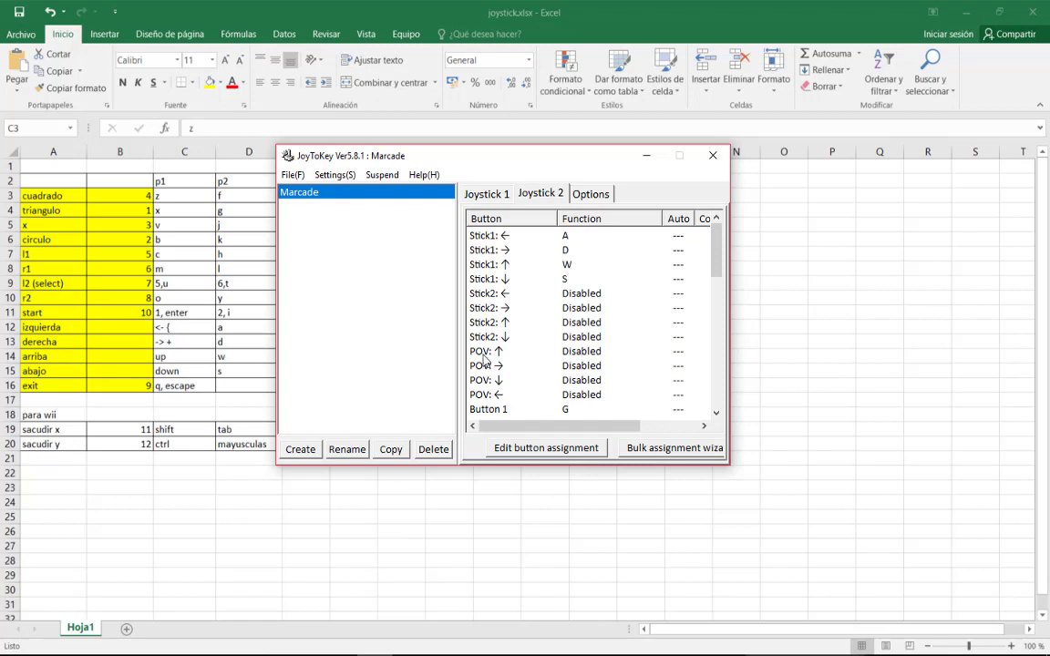
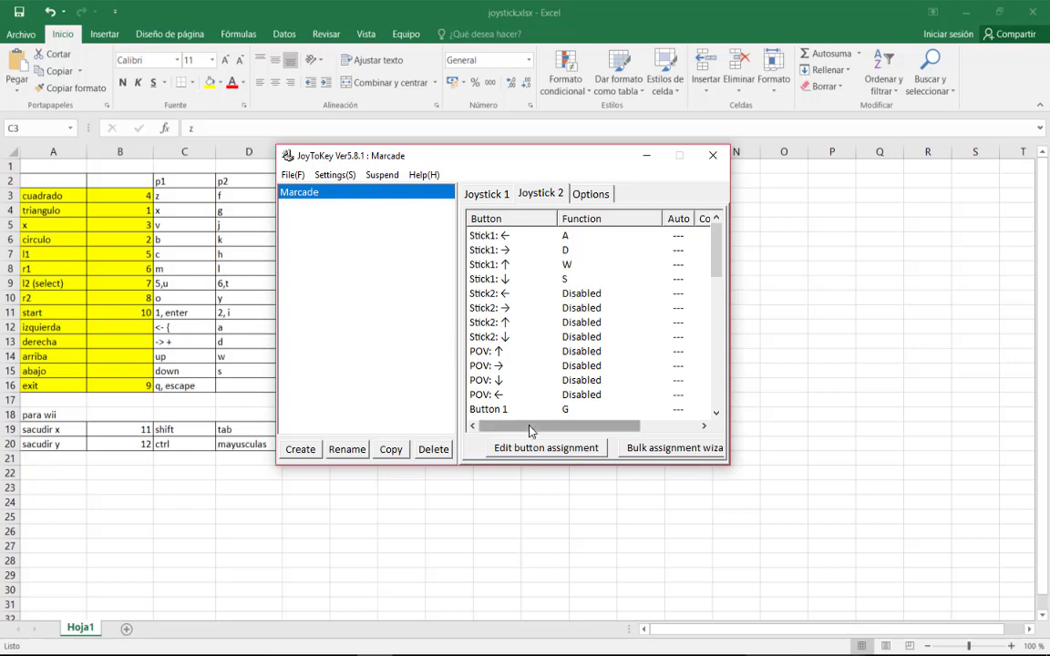
{"action": "scroll", "coordinate": [545, 310], "scroll_direction": "down", "scroll_amount": 1}
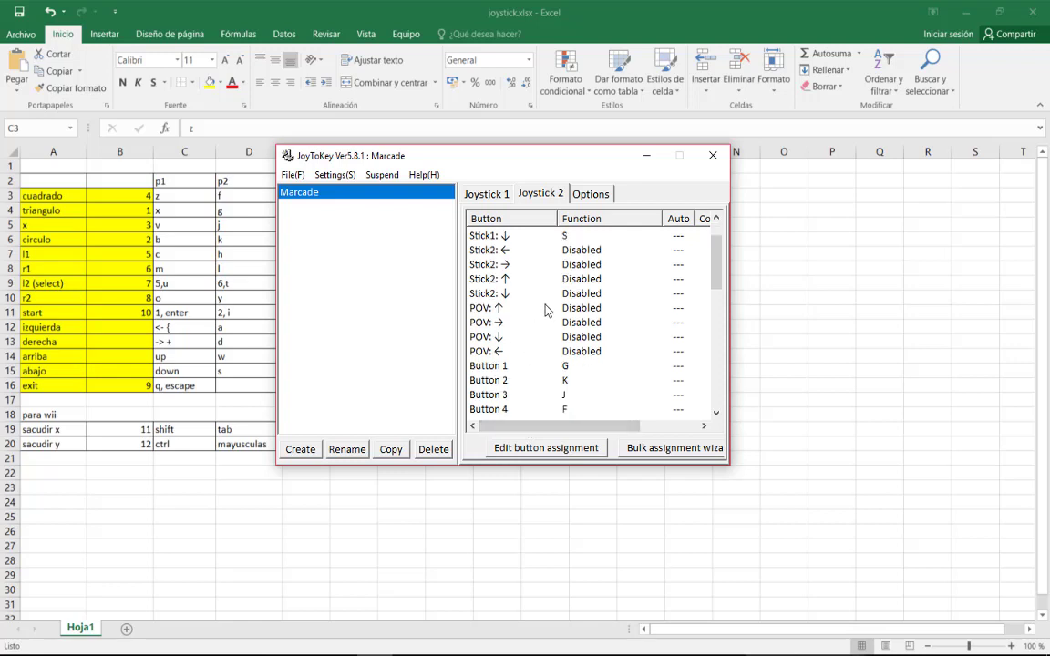
{"action": "scroll", "coordinate": [545, 311], "scroll_direction": "down", "scroll_amount": 2}
{"action": "scroll", "coordinate": [545, 310], "scroll_direction": "up", "scroll_amount": 3}
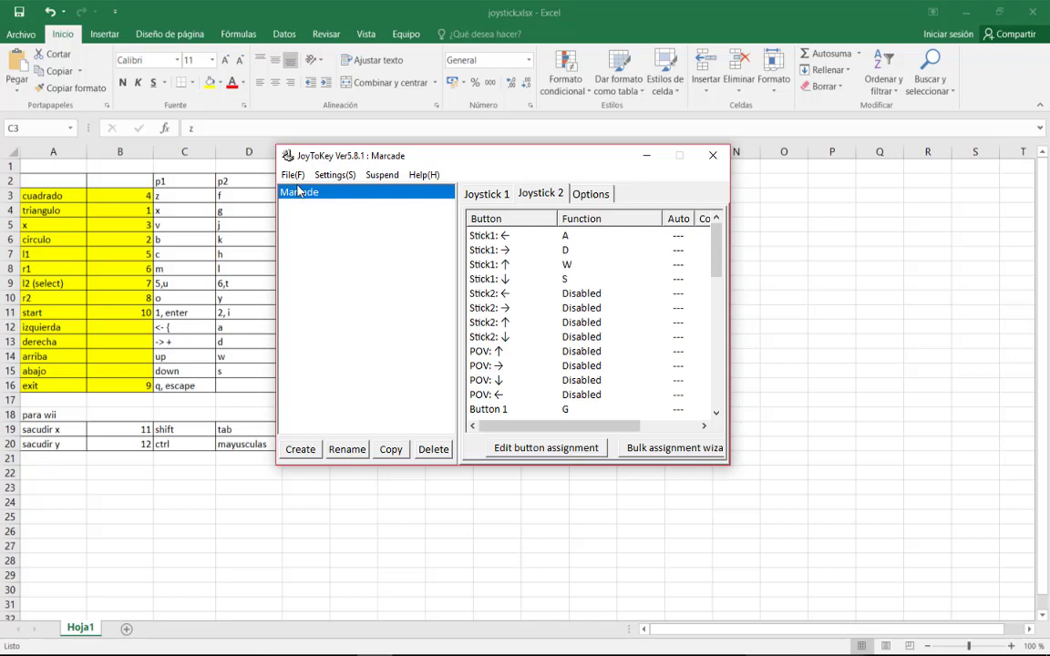
Save the Marcade profile.
{"action": "left_click", "coordinate": [292, 174]}
{"action": "left_click", "coordinate": [313, 209]}
{"action": "left_click", "coordinate": [292, 174]}
{"action": "left_click", "coordinate": [321, 210]}
Check the general preferences and accept them without changes.
{"action": "left_click", "coordinate": [335, 174]}
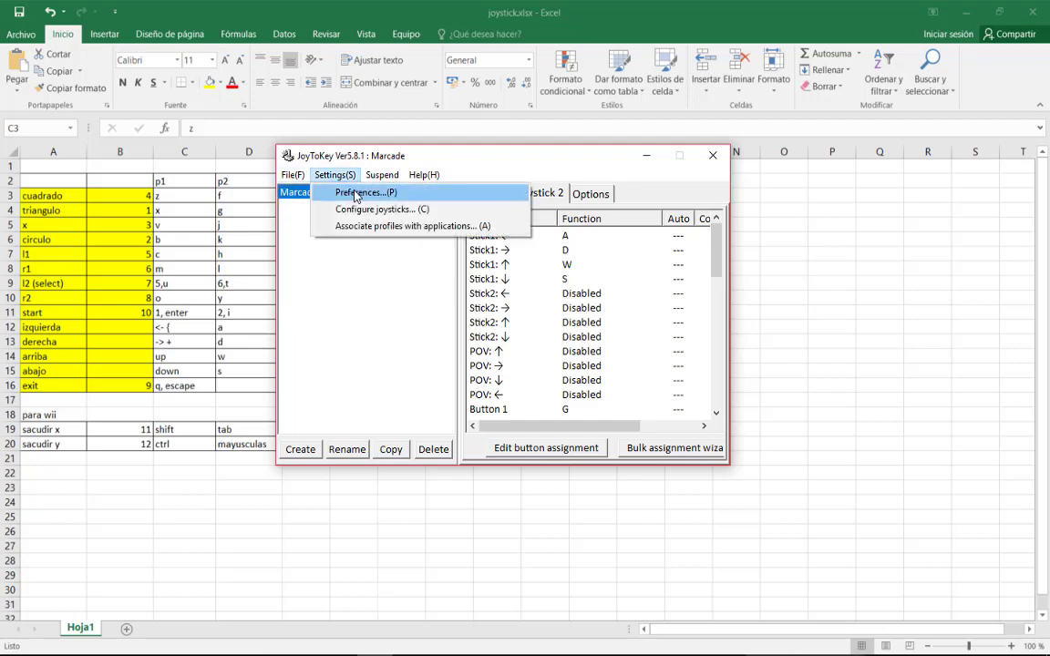
{"action": "left_click", "coordinate": [355, 195]}
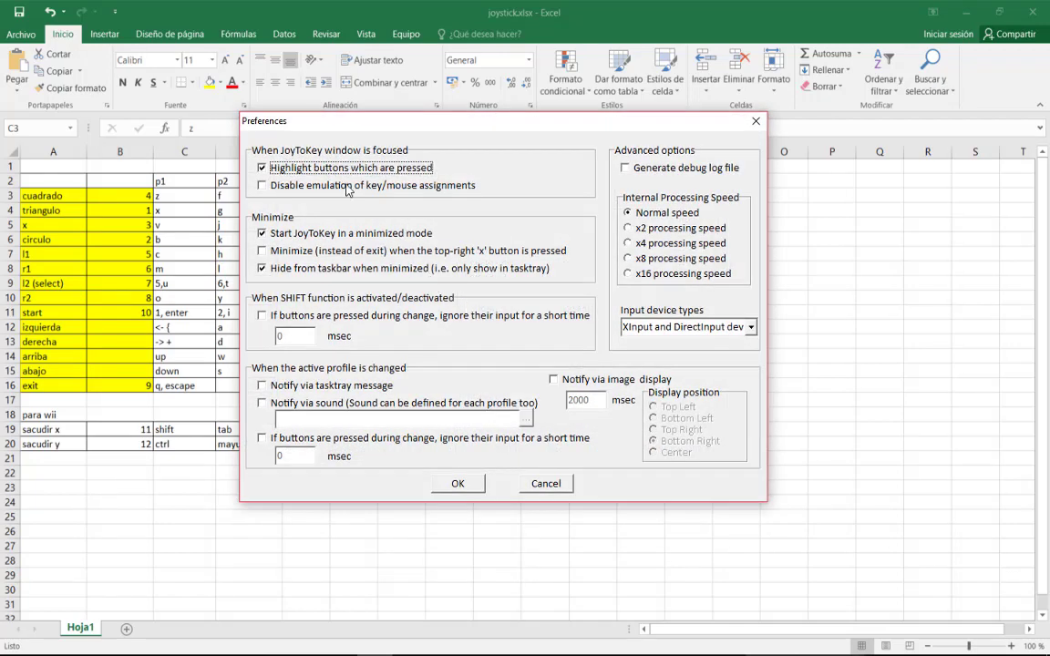
{"action": "left_click", "coordinate": [457, 483]}
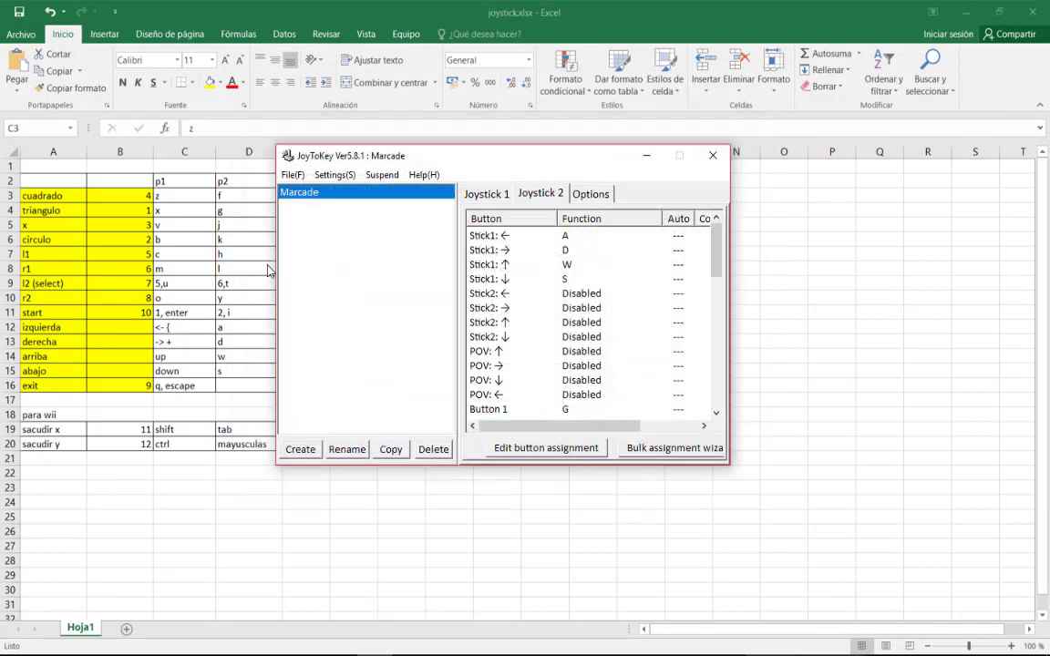
Delete the Rocket Launcher and Hyperspin entries from the profile-to-application associations.
{"action": "left_click", "coordinate": [335, 175]}
{"action": "left_click", "coordinate": [403, 227]}
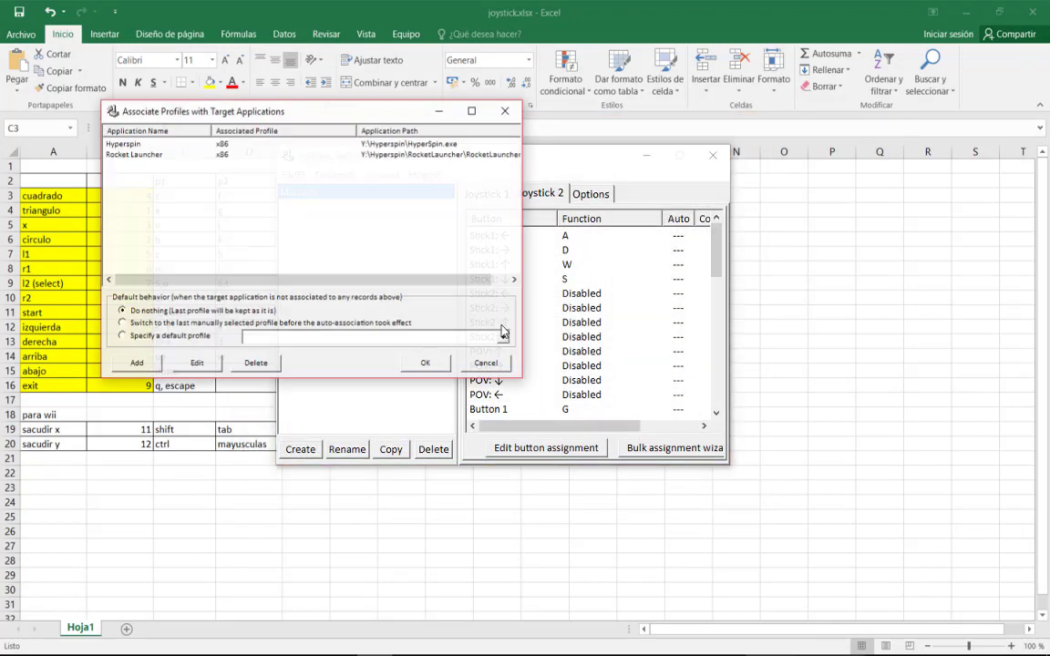
{"action": "left_click", "coordinate": [139, 154]}
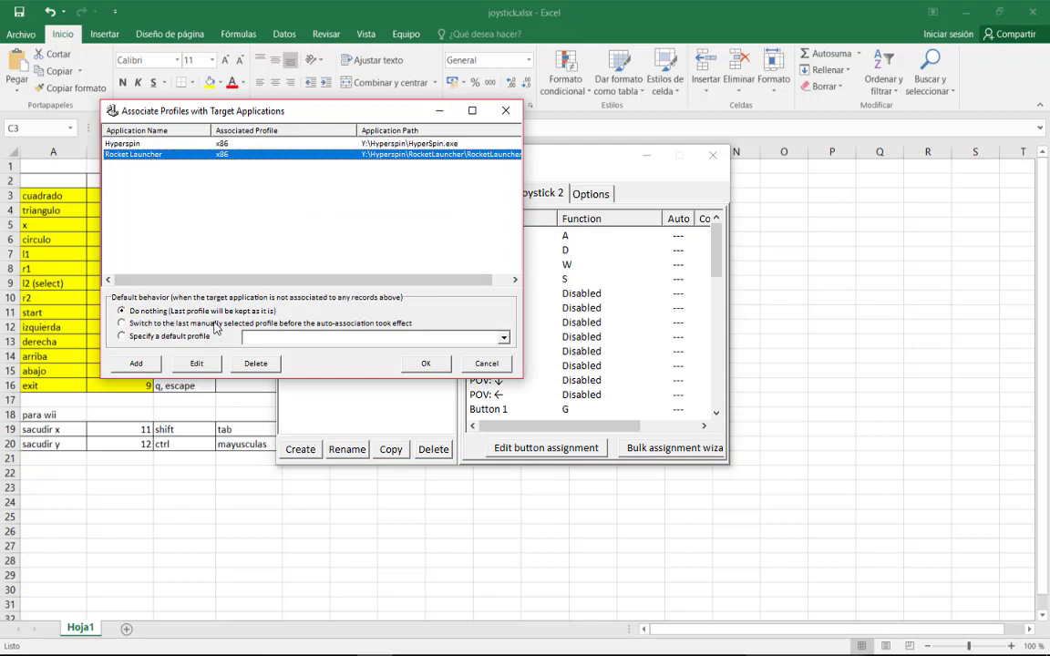
{"action": "left_click", "coordinate": [255, 364]}
{"action": "left_click", "coordinate": [545, 379]}
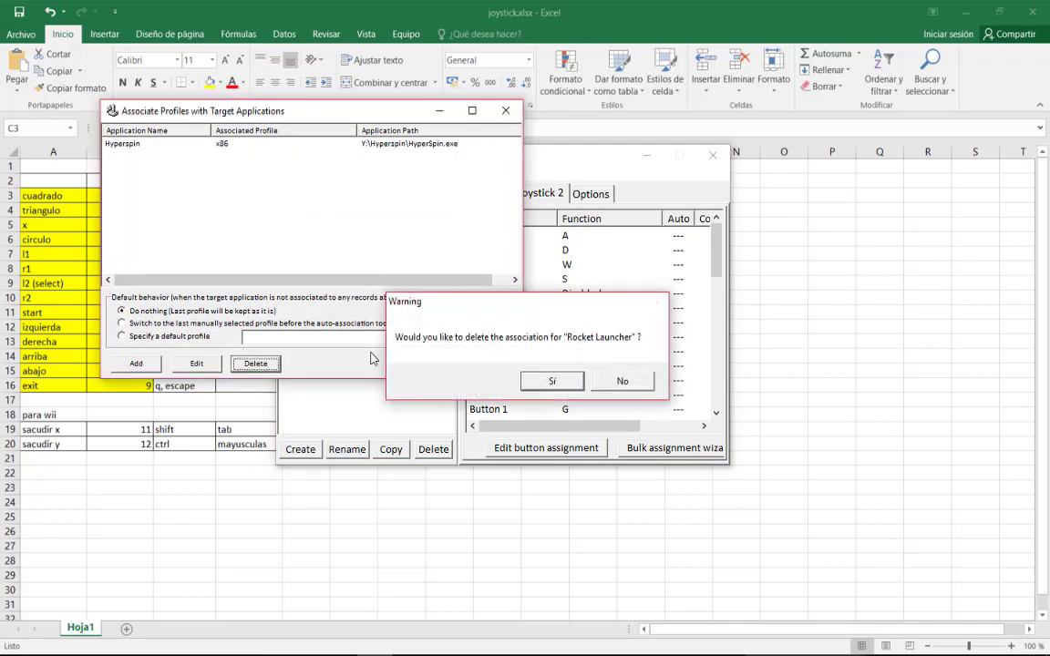
{"action": "left_click", "coordinate": [138, 144]}
{"action": "left_click", "coordinate": [255, 364]}
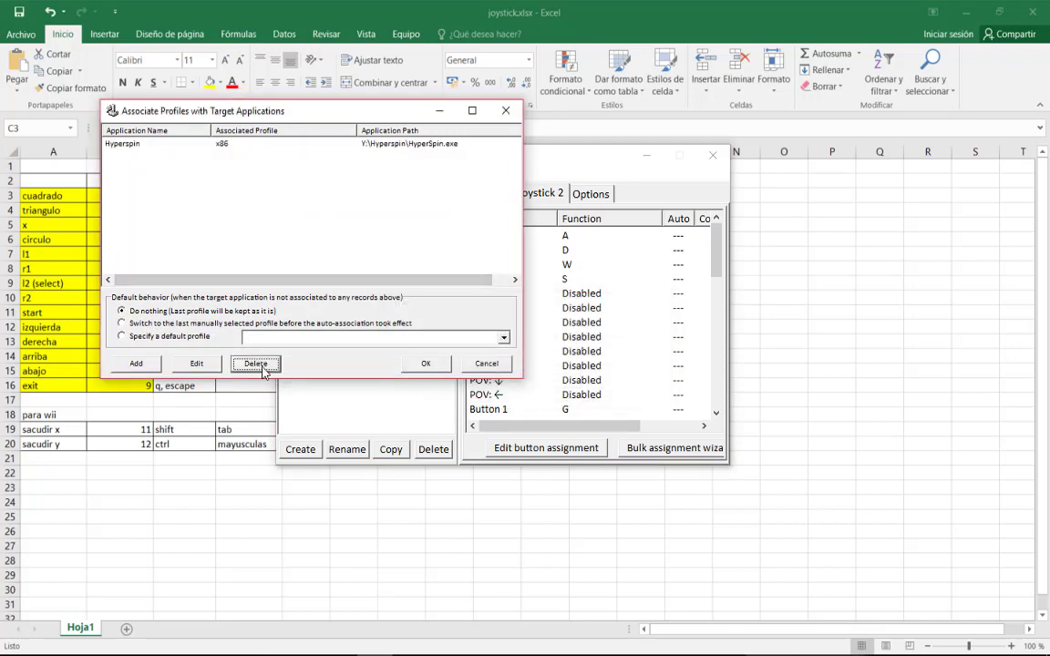
{"action": "left_click", "coordinate": [536, 380]}
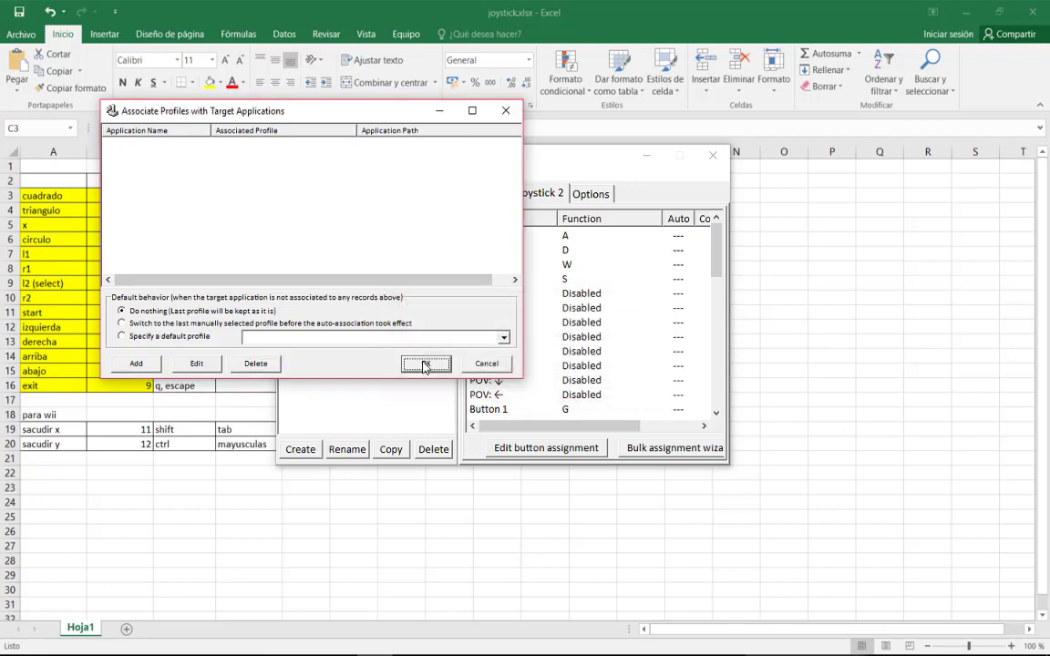
{"action": "left_click", "coordinate": [419, 363]}
Save the Marcade profile again and exit JoyToKey.
{"action": "left_click", "coordinate": [292, 175]}
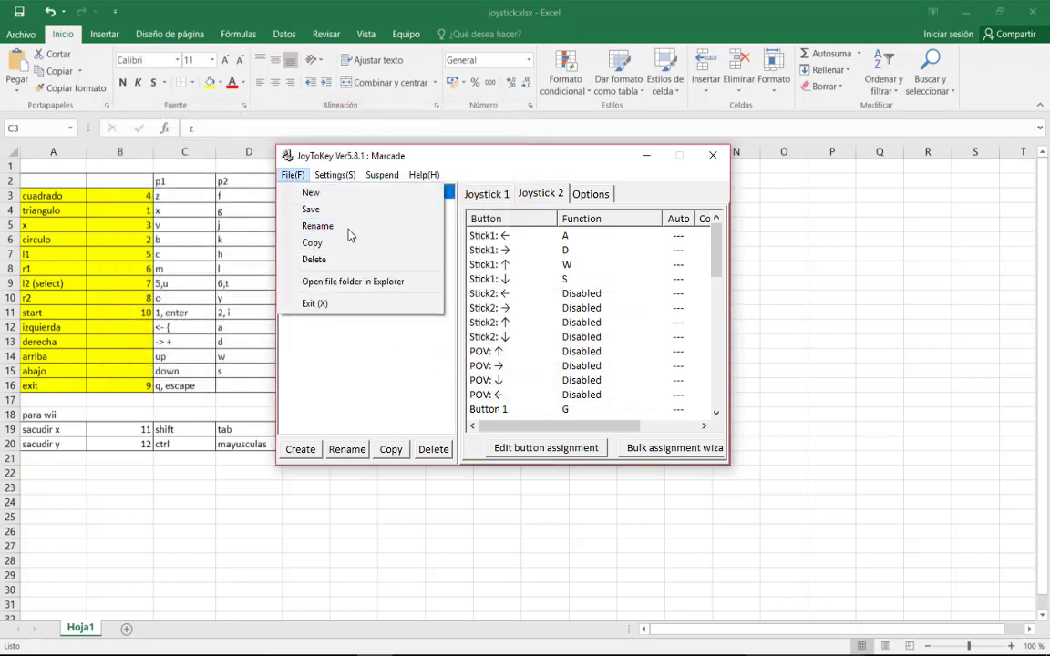
{"action": "left_click", "coordinate": [330, 213]}
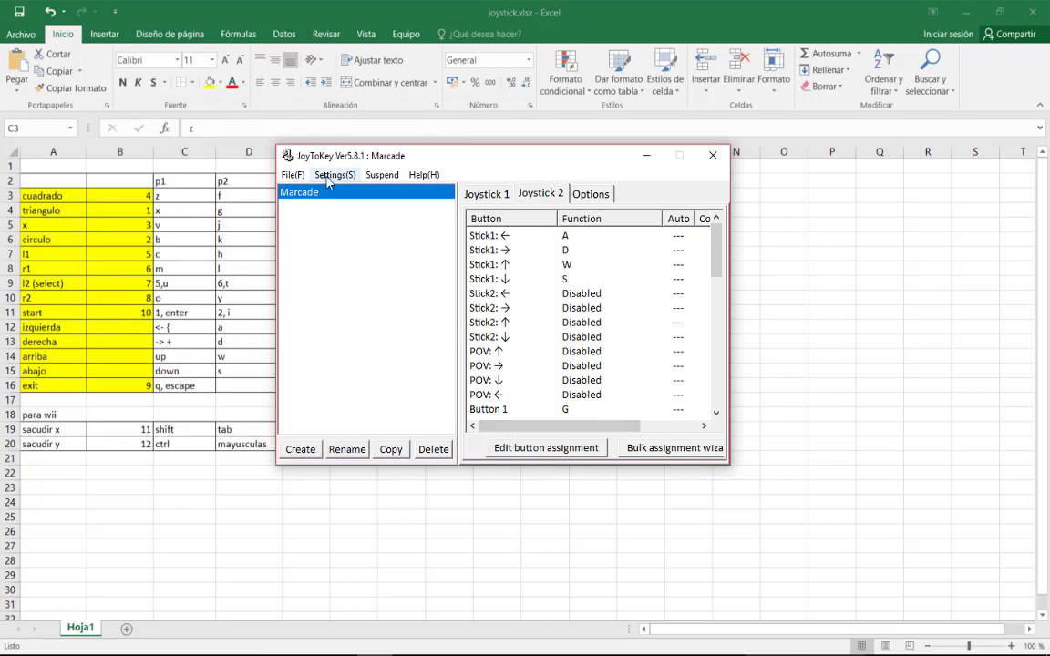
{"action": "left_click", "coordinate": [292, 175]}
{"action": "left_click", "coordinate": [350, 300]}
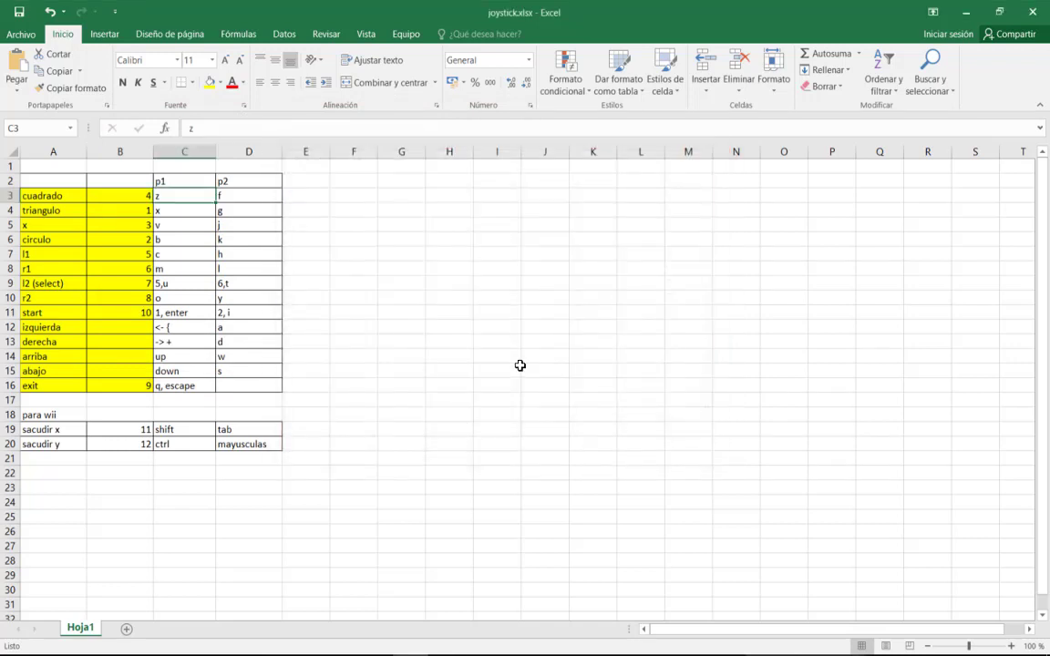
Switch to the JoyToKey folder in File Explorer, relaunch JoyToKey.exe and review Joystick 1's saved assignments.
{"action": "left_click", "coordinate": [178, 652]}
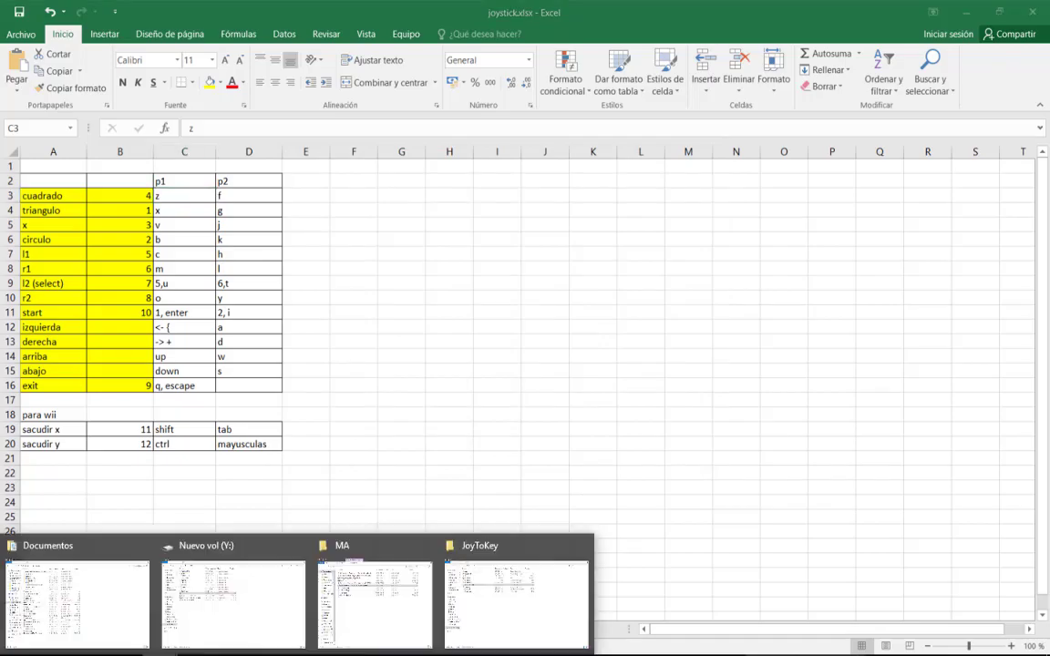
{"action": "left_click", "coordinate": [501, 590]}
{"action": "left_click", "coordinate": [290, 369]}
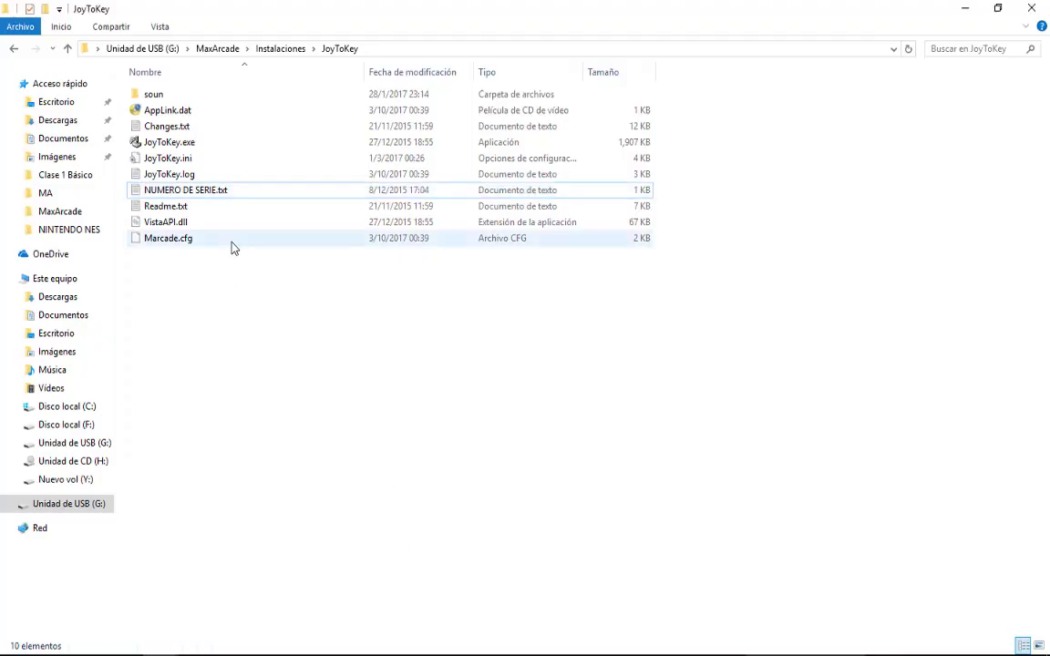
{"action": "left_click", "coordinate": [167, 142]}
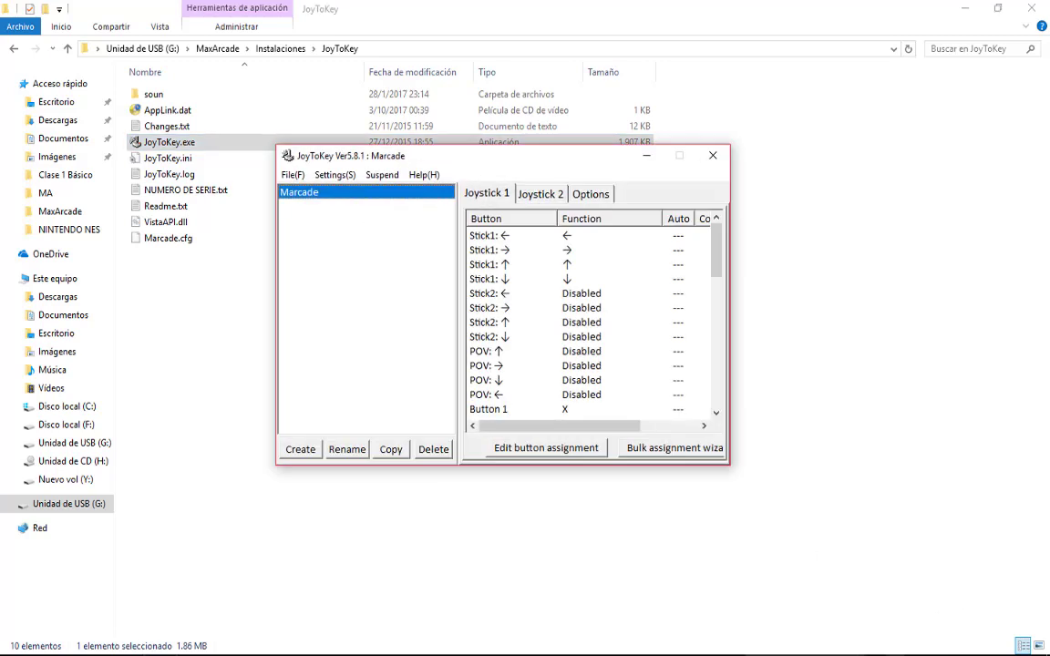
{"action": "scroll", "coordinate": [642, 372], "scroll_direction": "down", "scroll_amount": 5}
{"action": "scroll", "coordinate": [643, 373], "scroll_direction": "up", "scroll_amount": 5}
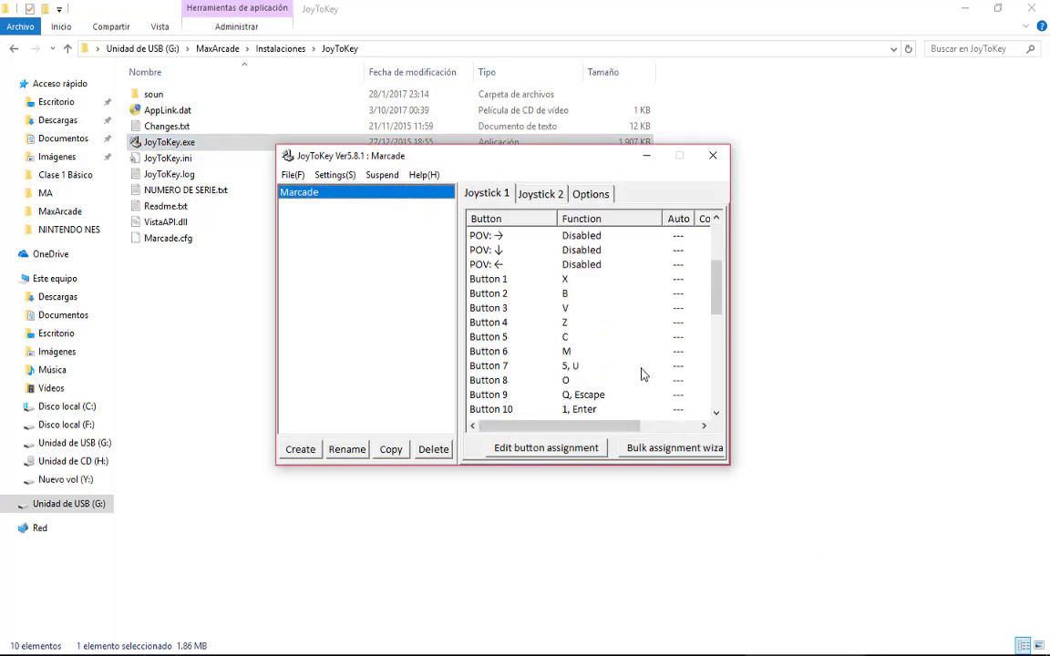
Exit JoyToKey and launch Preferences.exe from the MaxArcade folder.
{"action": "left_click", "coordinate": [293, 175]}
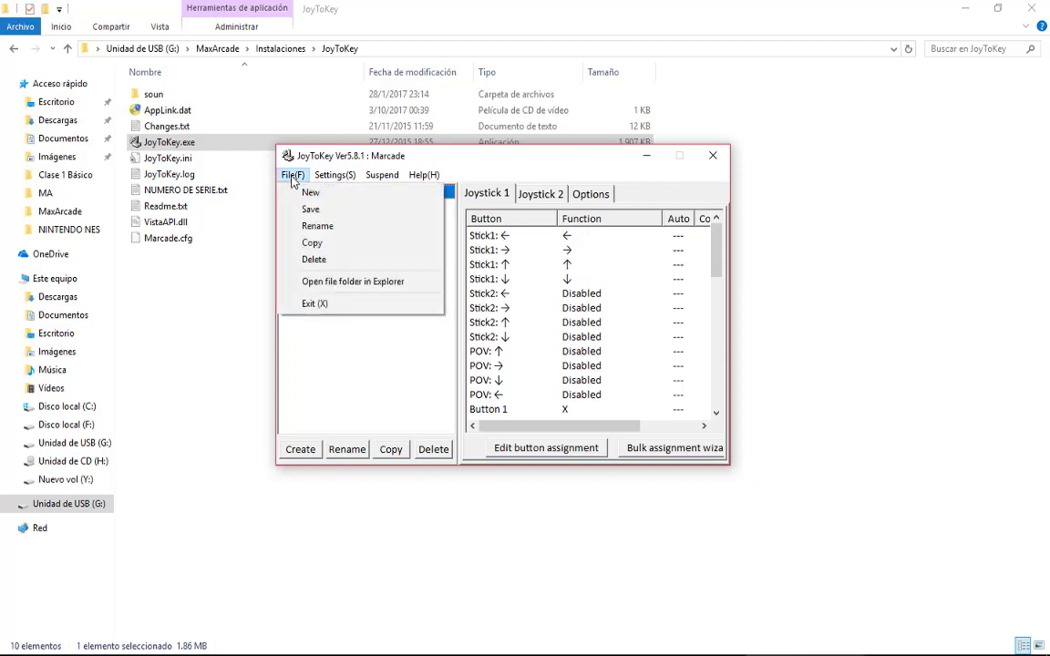
{"action": "left_click", "coordinate": [361, 303]}
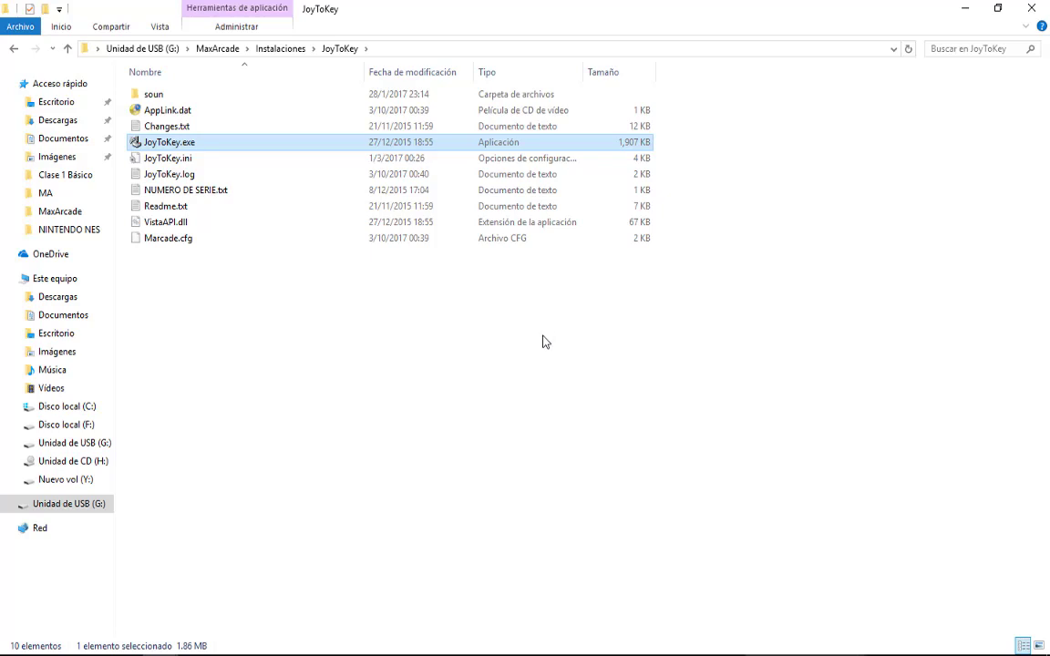
{"action": "left_click", "coordinate": [278, 49]}
{"action": "left_click", "coordinate": [230, 50]}
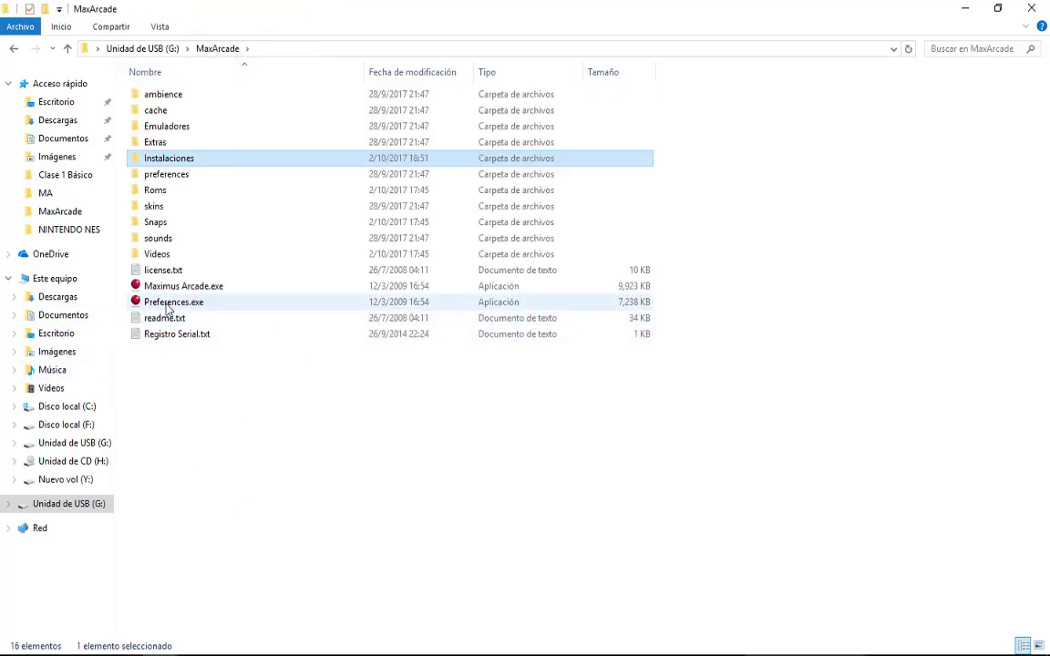
{"action": "left_click", "coordinate": [167, 310]}
{"action": "double_click", "coordinate": [167, 307]}
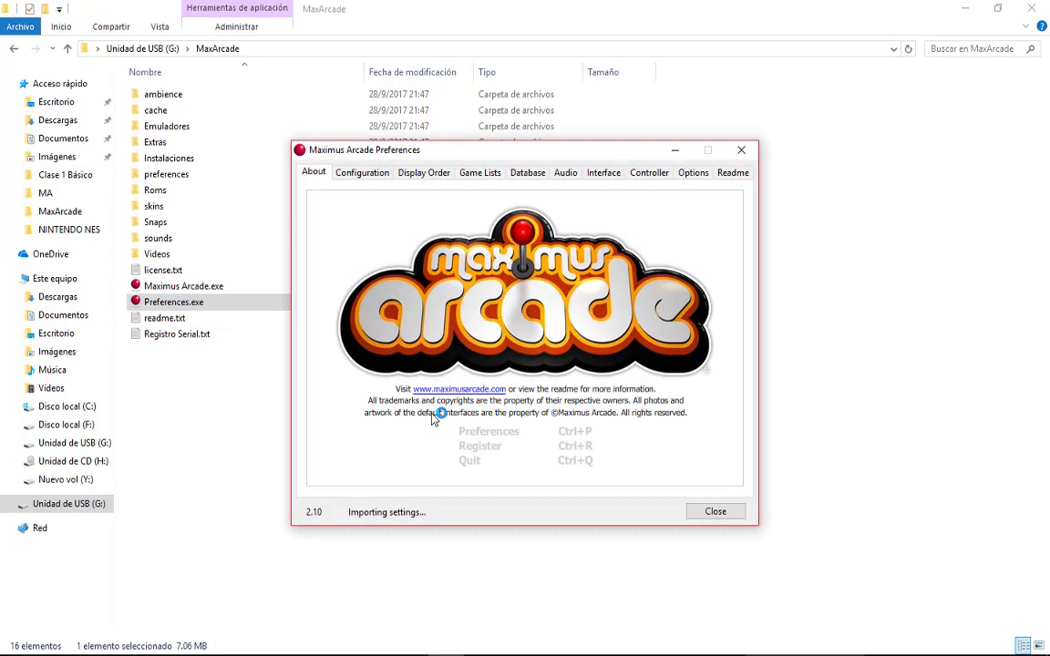
Enable running an application on game launch in the Nintendo Super NES pre-launch configuration.
{"action": "left_click", "coordinate": [357, 173]}
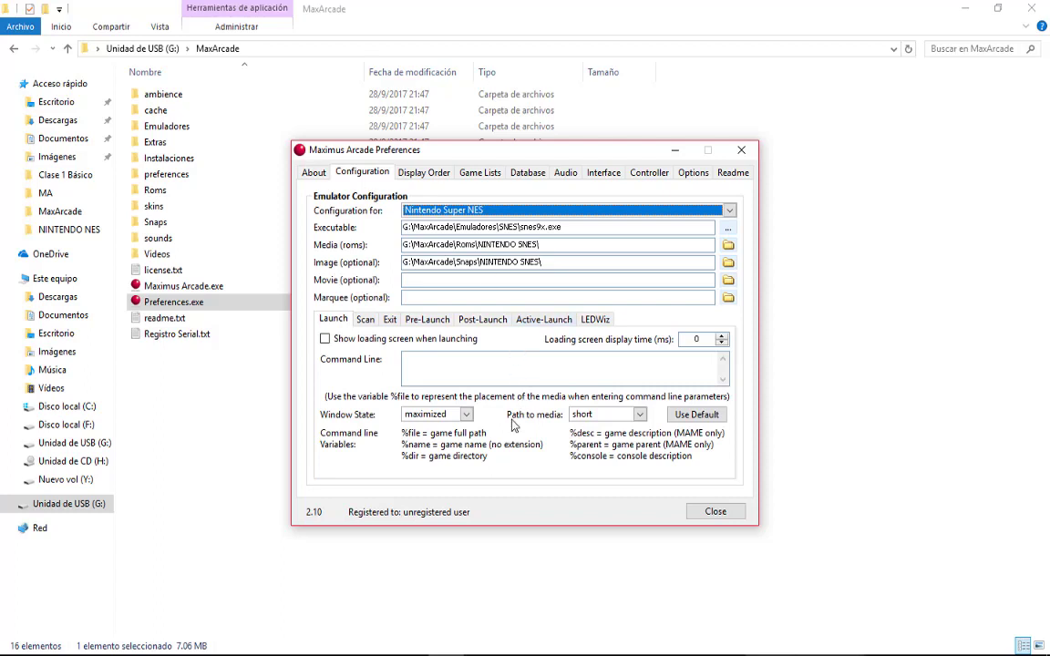
{"action": "left_click", "coordinate": [426, 319]}
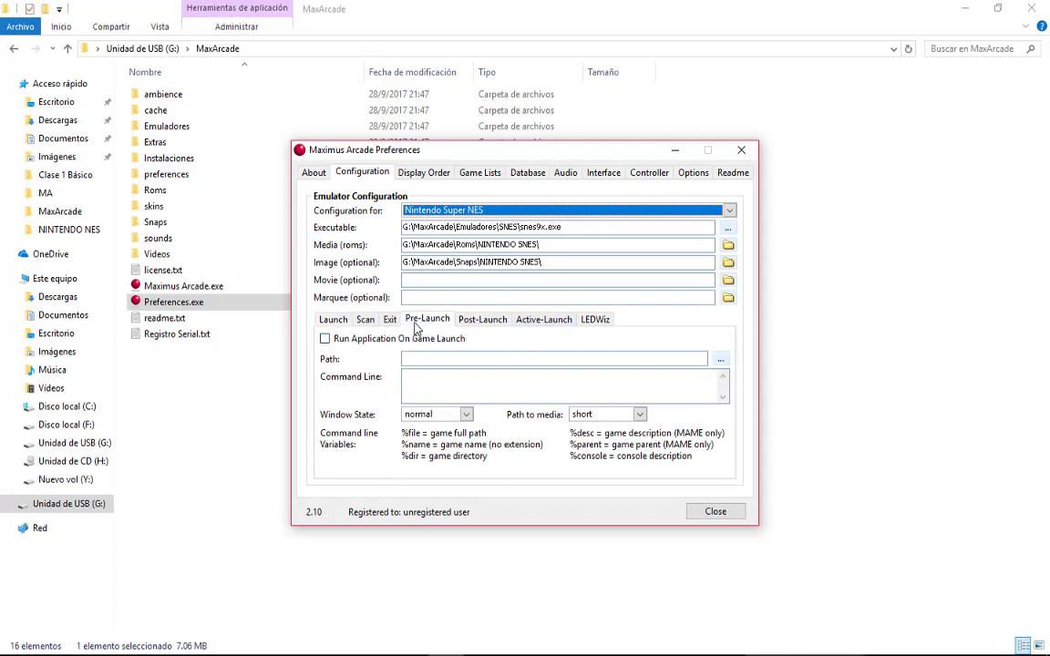
{"action": "left_click", "coordinate": [366, 340]}
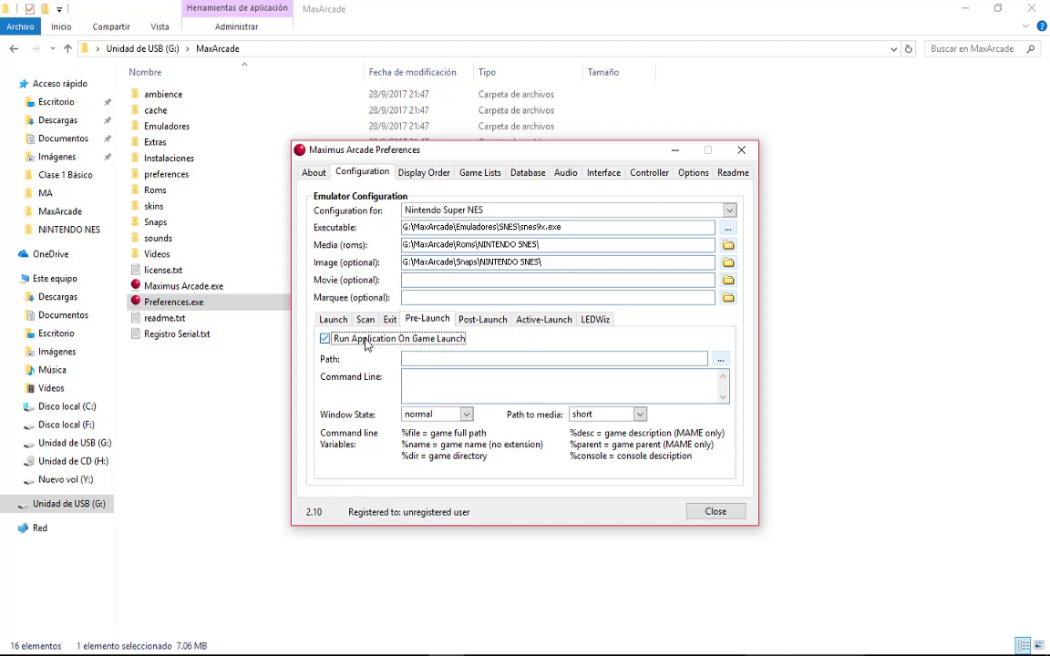
Set the Super NES pre-launch application path to G:\MaxArcade\Instalaciones\JoyToKey\JoyToKey.exe.
{"action": "left_click", "coordinate": [719, 359]}
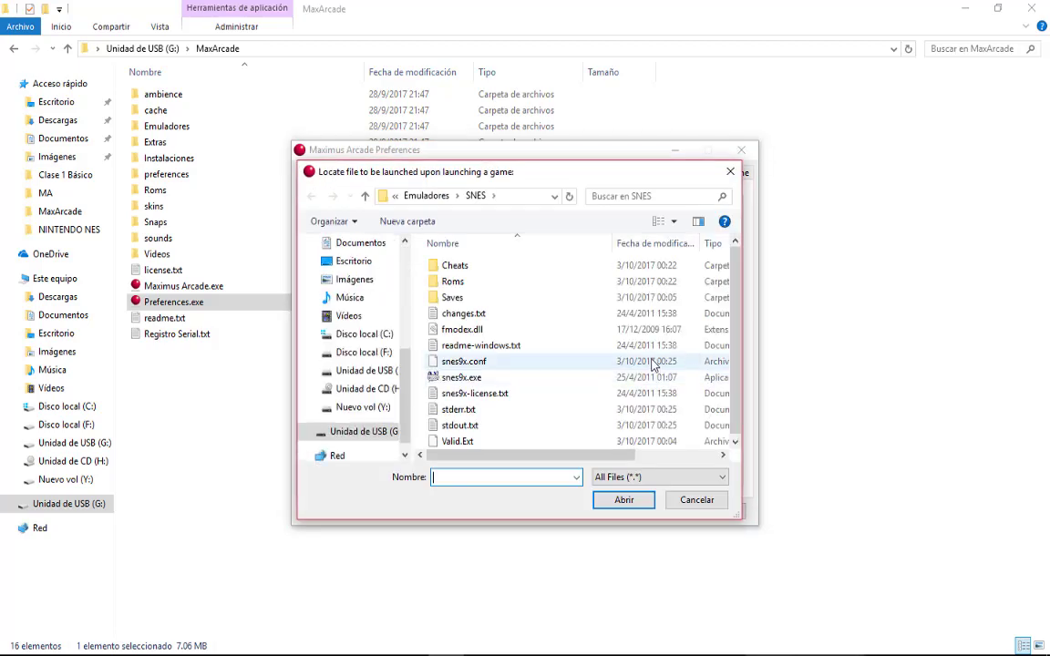
{"action": "left_click", "coordinate": [432, 199]}
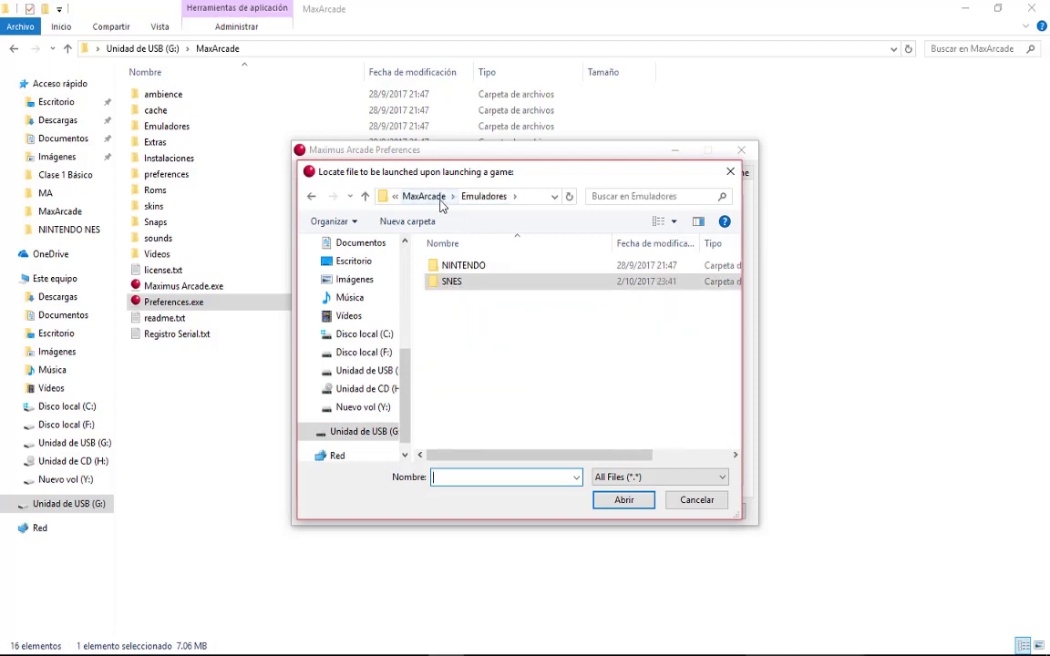
{"action": "left_click", "coordinate": [438, 200]}
{"action": "scroll", "coordinate": [512, 347], "scroll_direction": "down", "scroll_amount": 1}
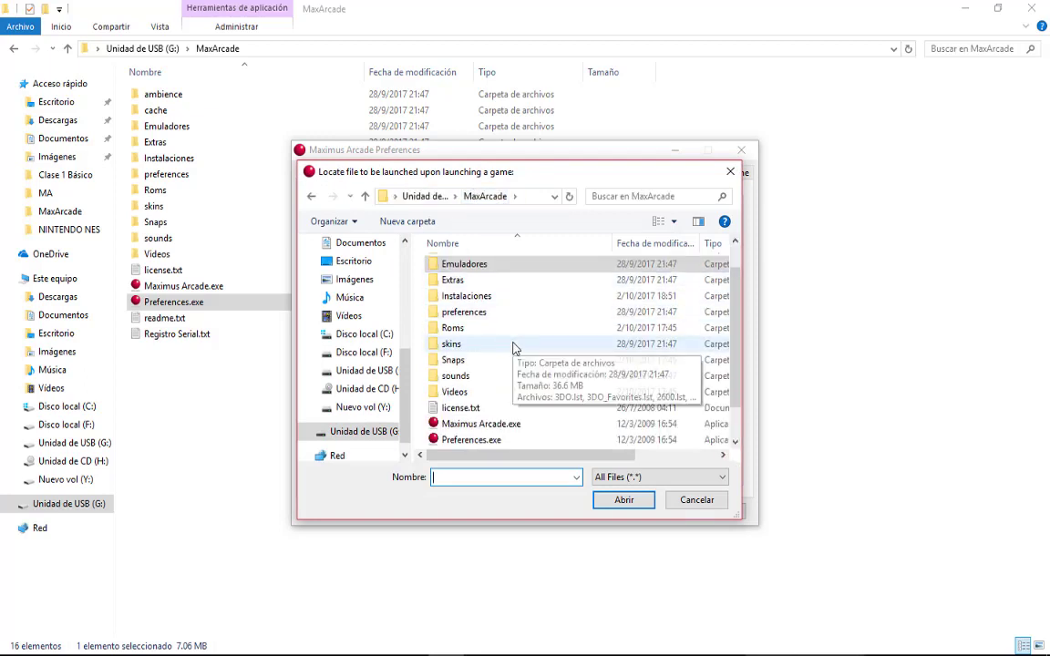
{"action": "scroll", "coordinate": [512, 347], "scroll_direction": "up", "scroll_amount": 1}
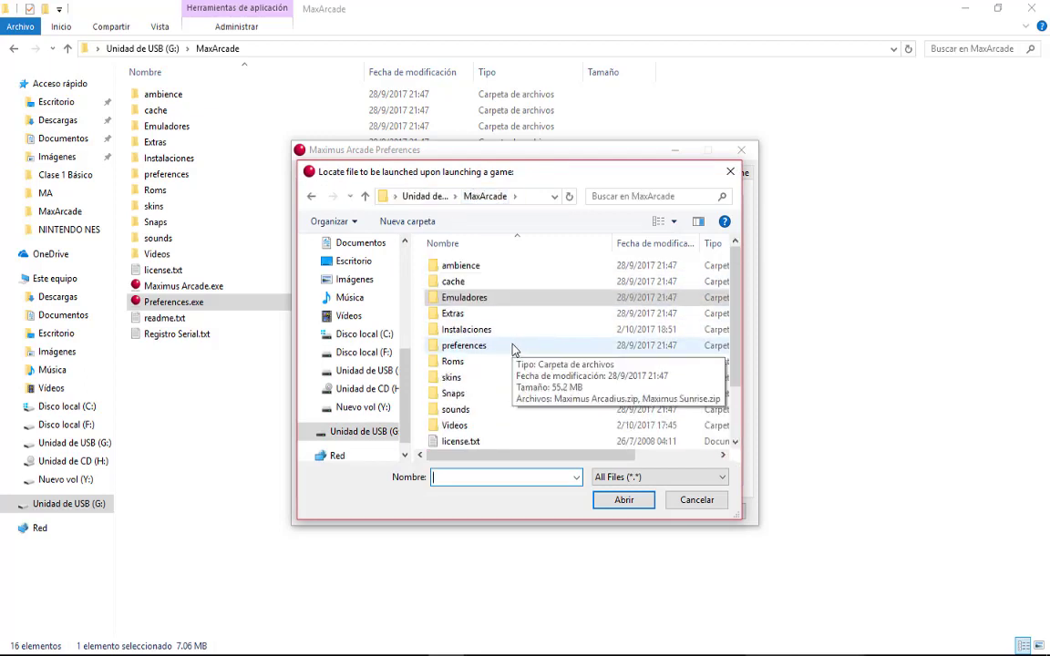
{"action": "scroll", "coordinate": [489, 323], "scroll_direction": "down", "scroll_amount": 1}
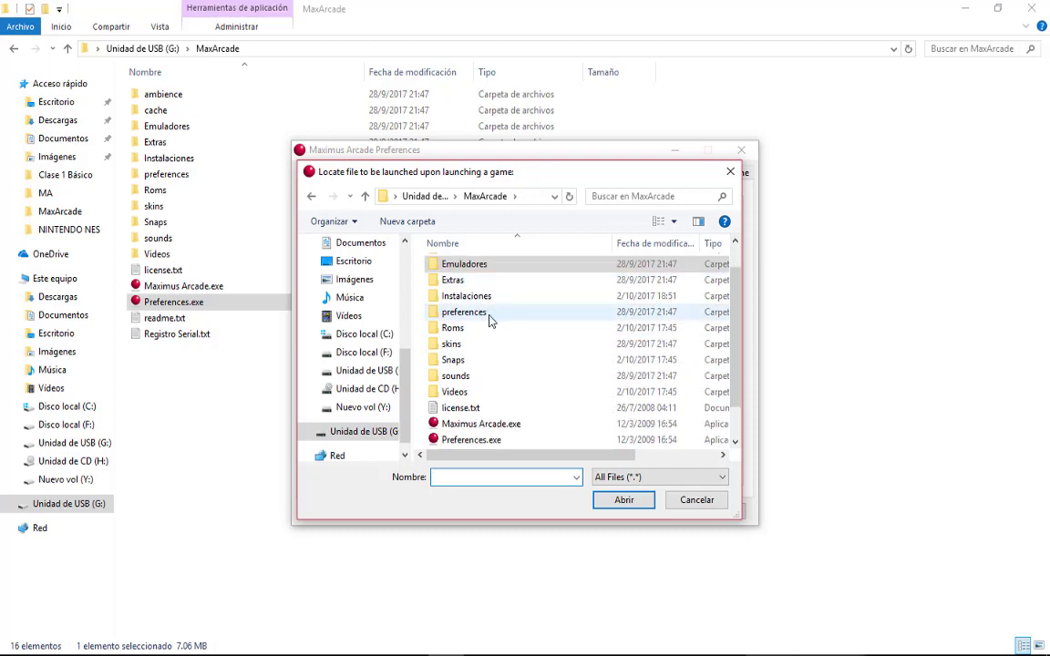
{"action": "scroll", "coordinate": [490, 328], "scroll_direction": "up", "scroll_amount": 1}
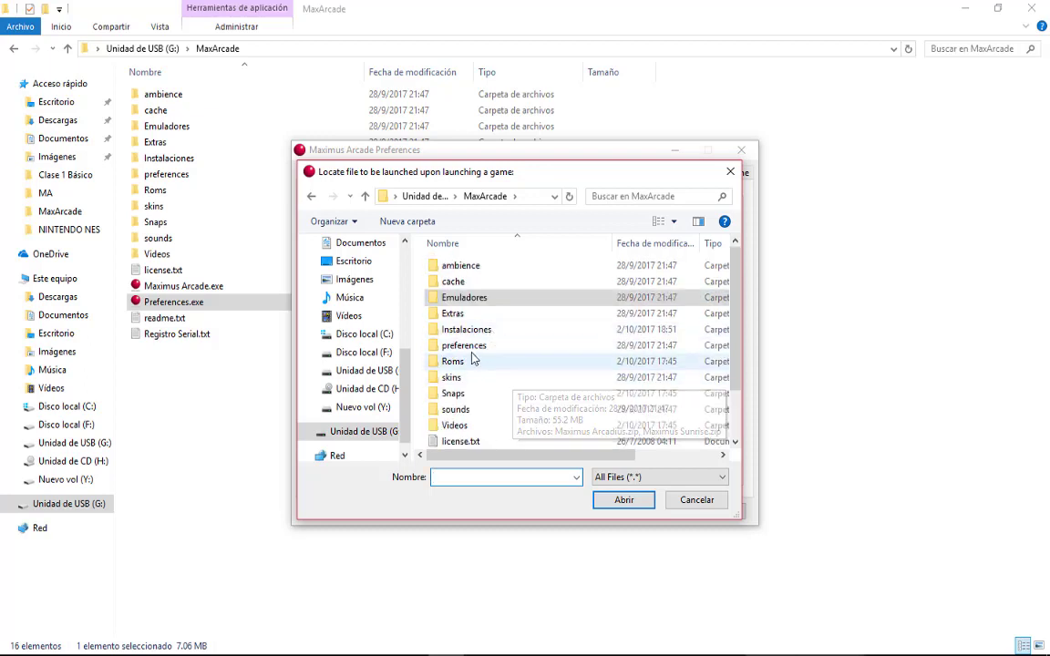
{"action": "left_click", "coordinate": [466, 334]}
{"action": "double_click", "coordinate": [466, 333]}
{"action": "double_click", "coordinate": [458, 265]}
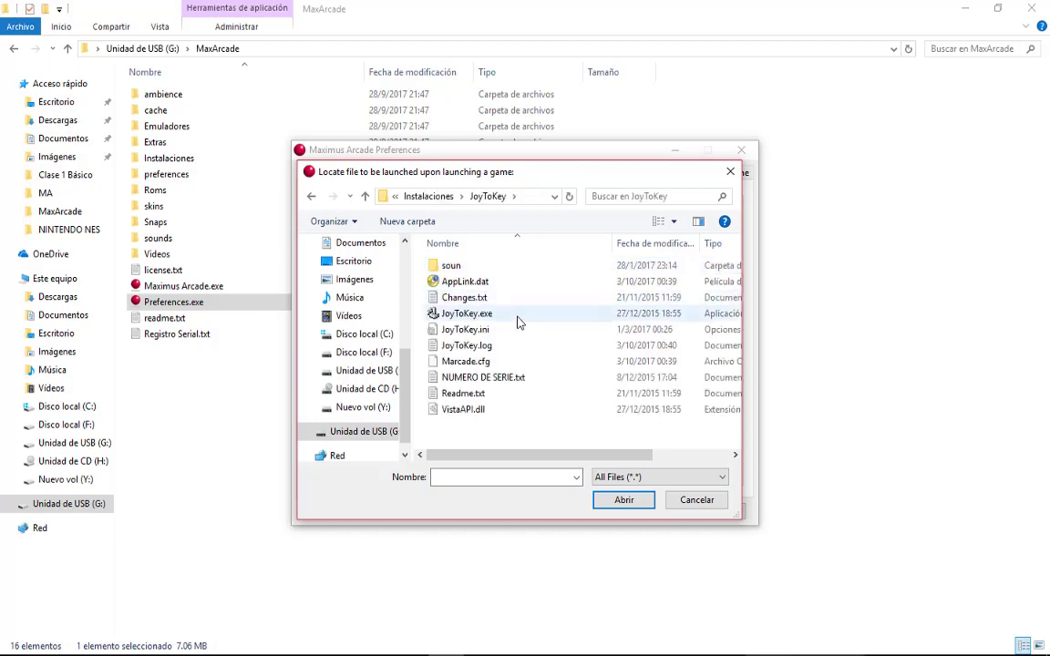
{"action": "left_click", "coordinate": [464, 313]}
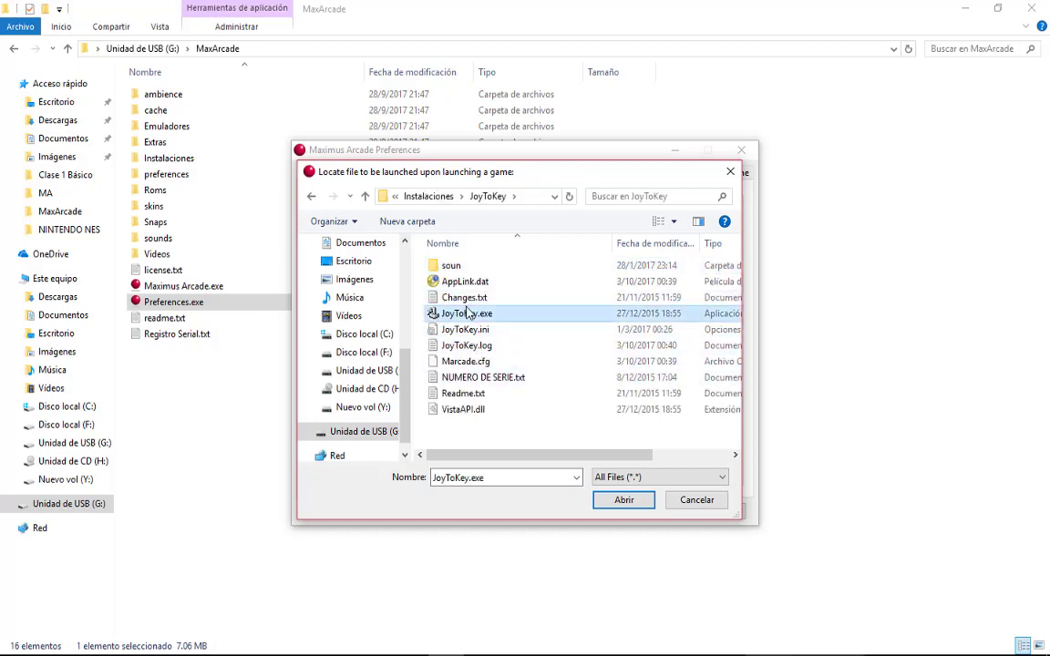
{"action": "left_click", "coordinate": [623, 499]}
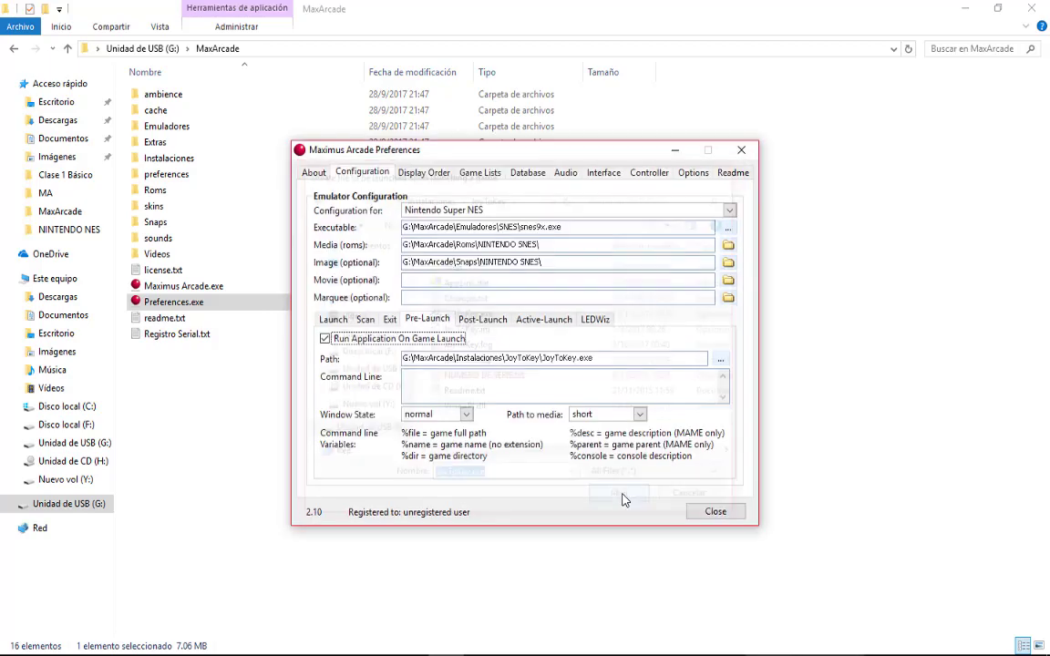
Set the Super NES exit configuration to close all additional processes started during launch.
{"action": "left_click", "coordinate": [482, 320]}
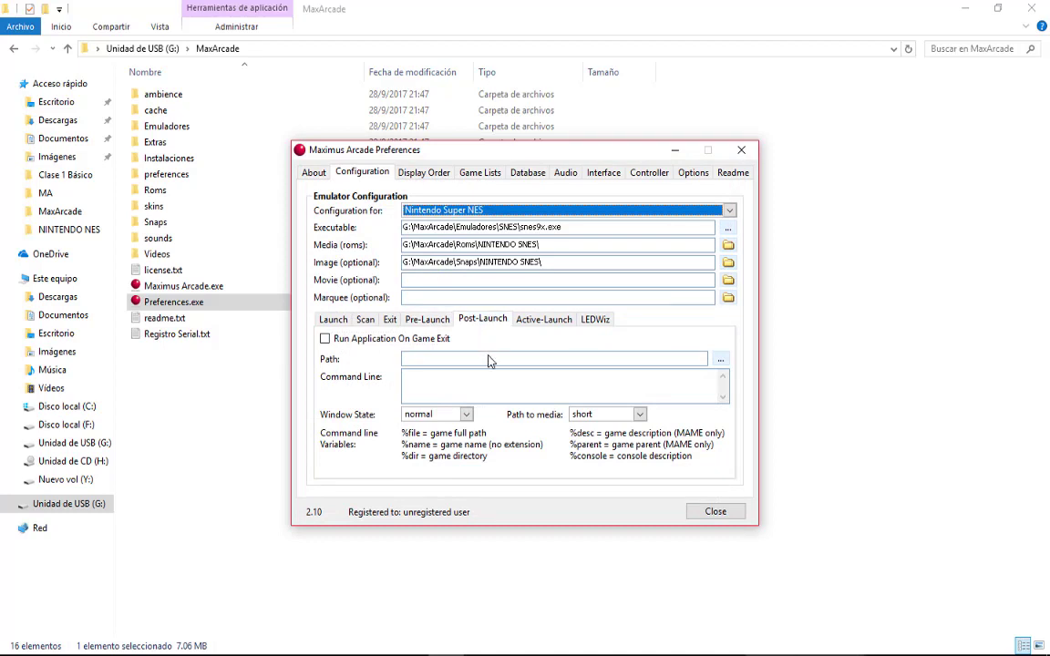
{"action": "left_click", "coordinate": [390, 320]}
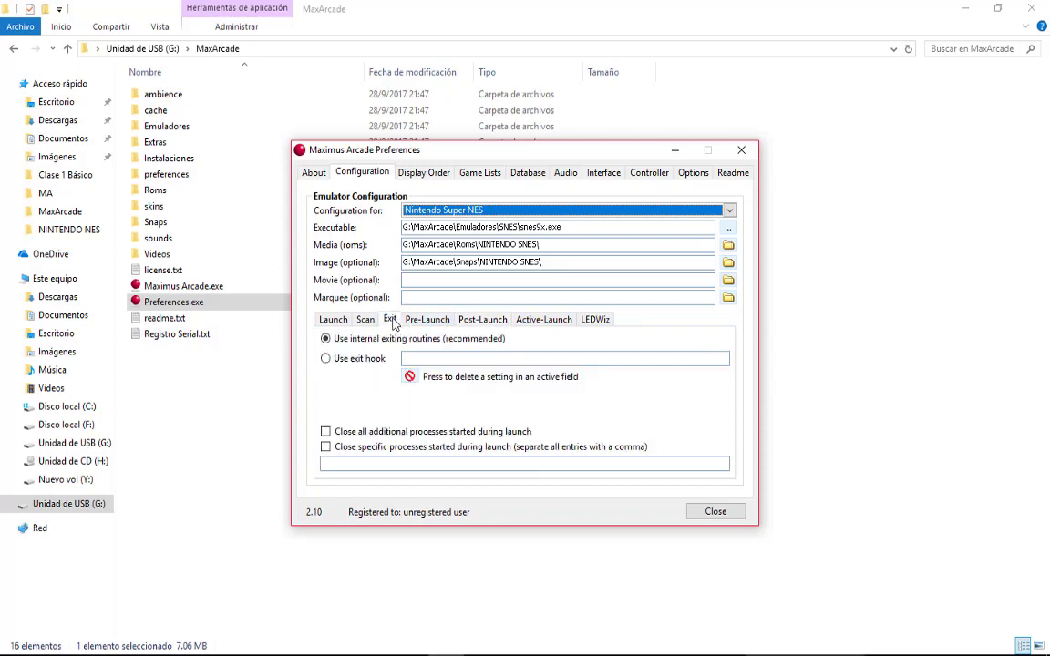
{"action": "left_click", "coordinate": [326, 433]}
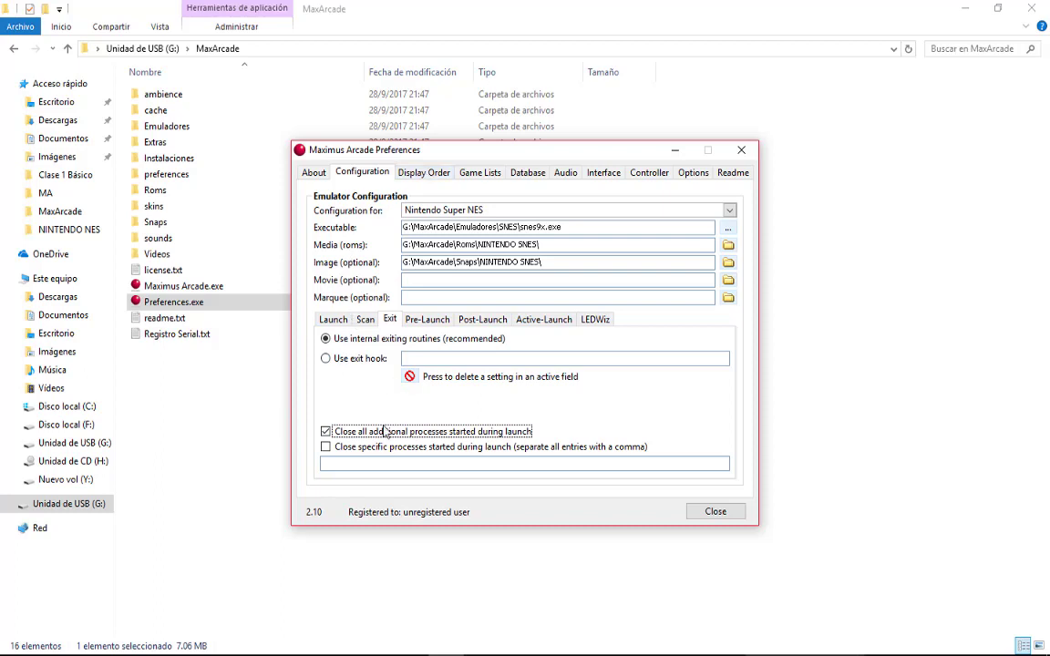
Select the Nintendo Entertainment System configuration and set it to close all additional processes started during launch on exit.
{"action": "left_click", "coordinate": [467, 209]}
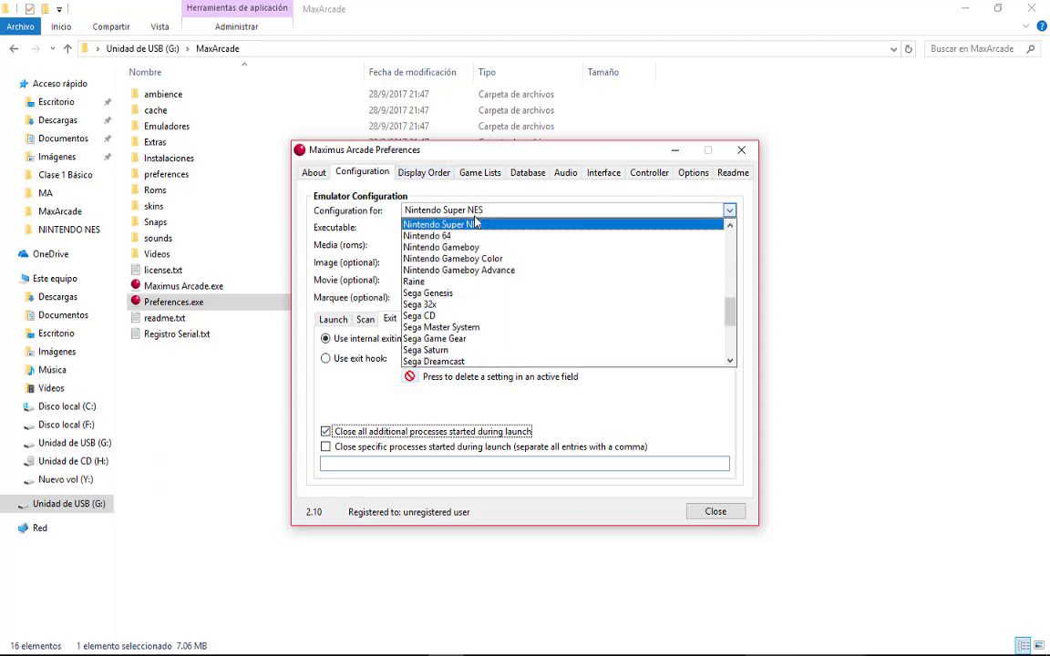
{"action": "scroll", "coordinate": [472, 240], "scroll_direction": "up", "scroll_amount": 1}
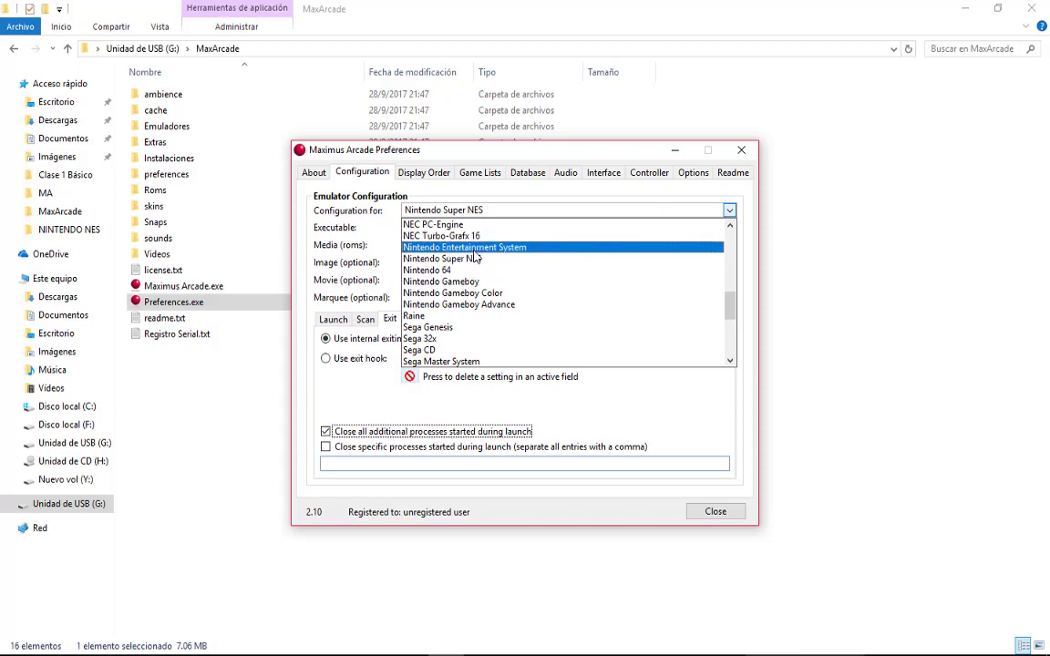
{"action": "left_click", "coordinate": [466, 246]}
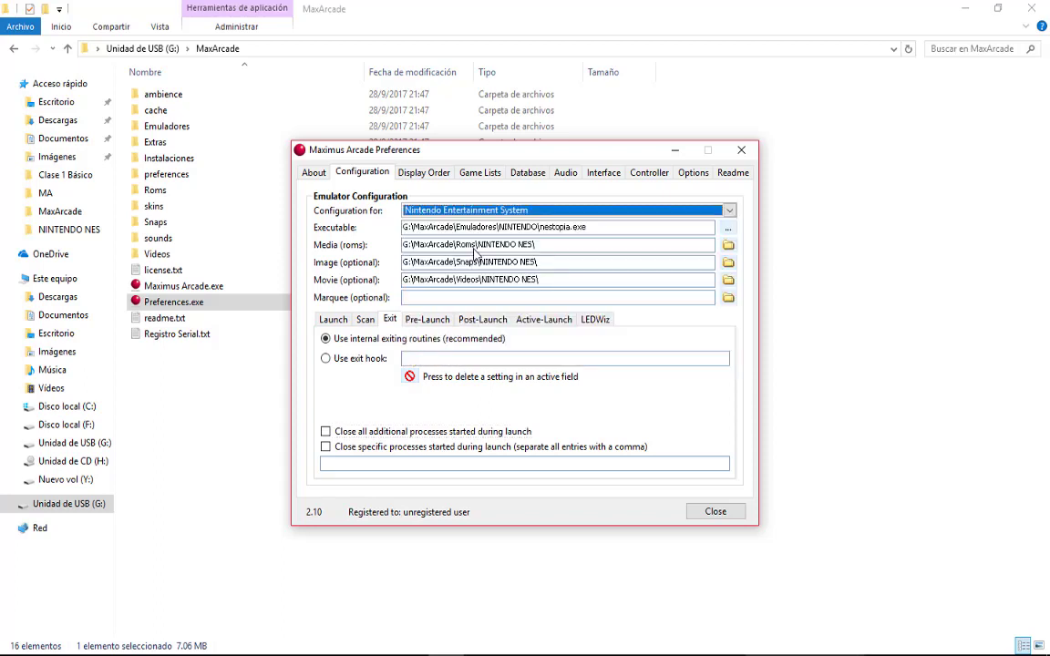
{"action": "left_click", "coordinate": [328, 430]}
Enable running an application on game launch for the Nintendo Entertainment System and choose JoyToKey.exe from the JoyToKey folder.
{"action": "left_click", "coordinate": [412, 319]}
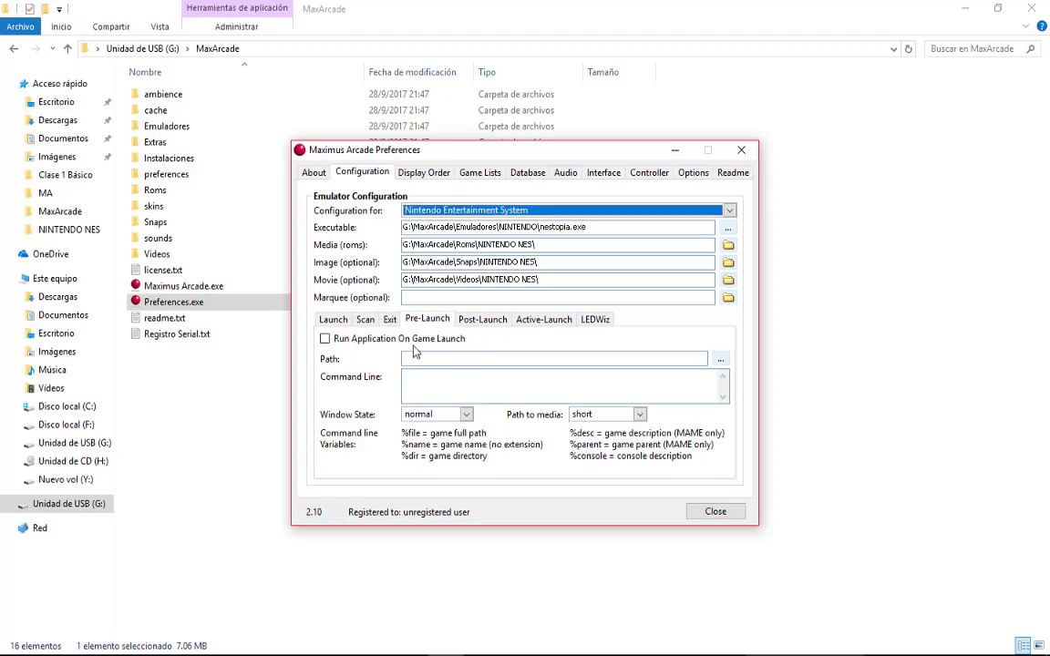
{"action": "left_click", "coordinate": [326, 338]}
{"action": "left_click", "coordinate": [720, 359]}
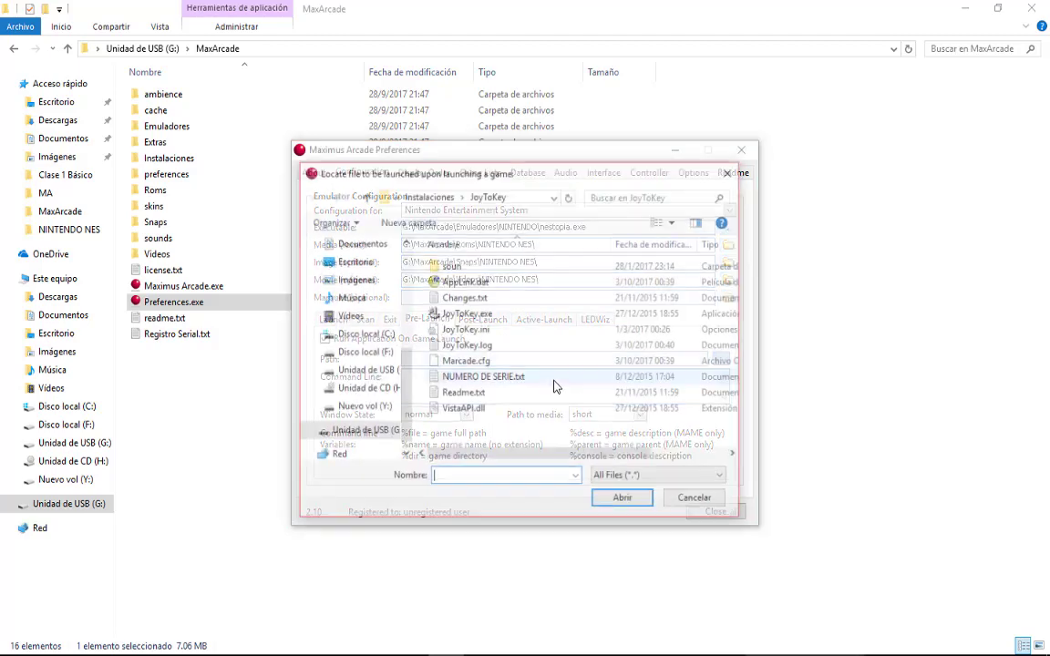
{"action": "left_click", "coordinate": [483, 312]}
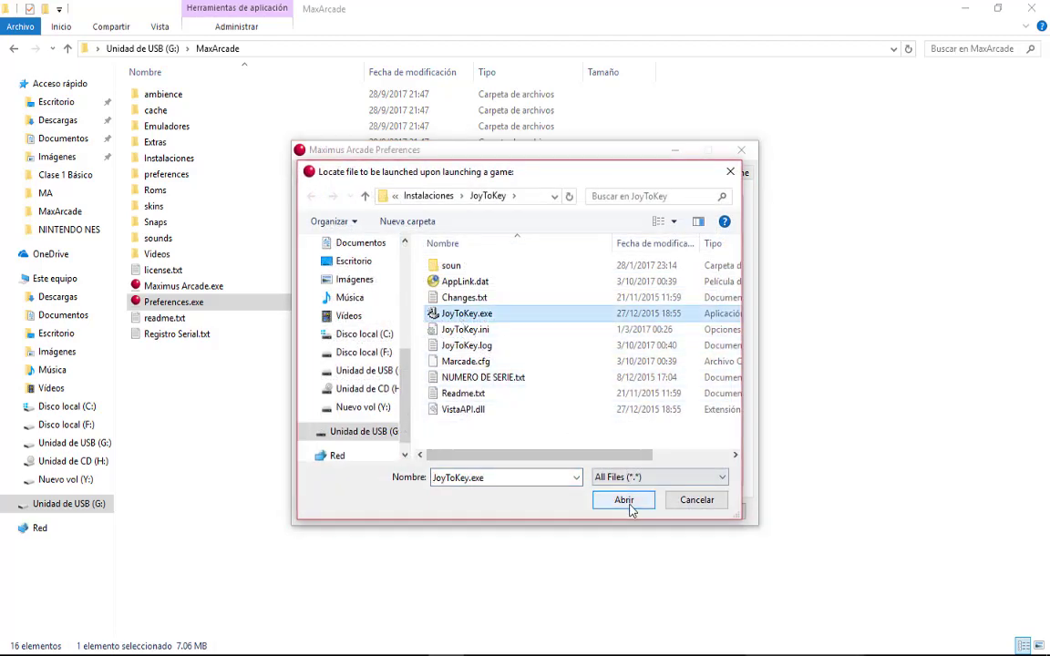
{"action": "left_click", "coordinate": [623, 500]}
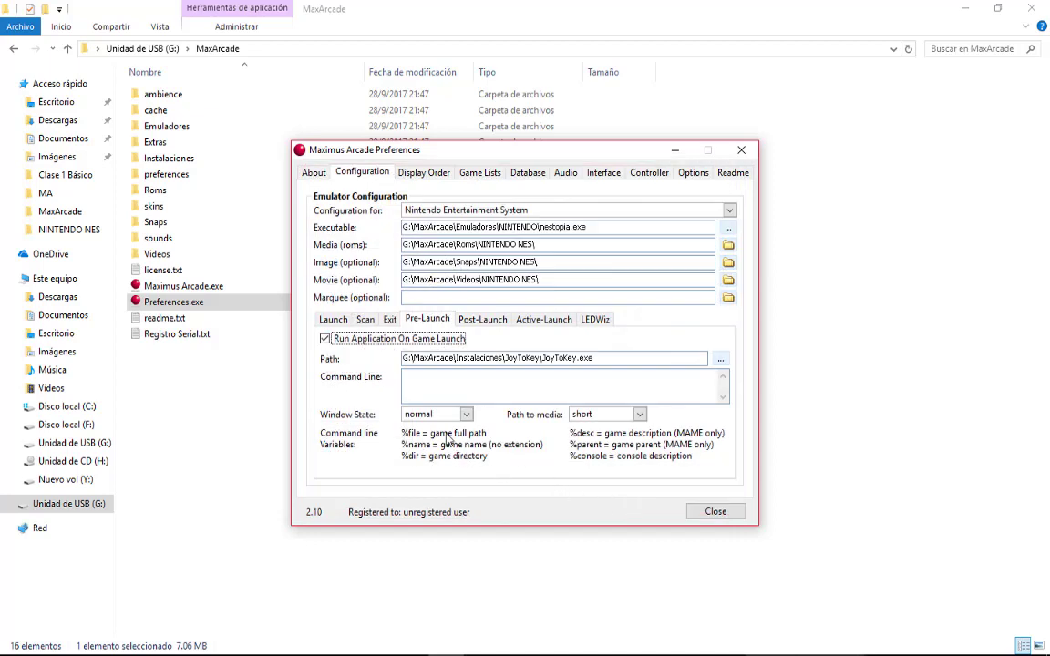
Review the controller's keyboard and joystick input settings and the miscellaneous options, and close the Maximus Arcade preferences.
{"action": "left_click", "coordinate": [655, 174]}
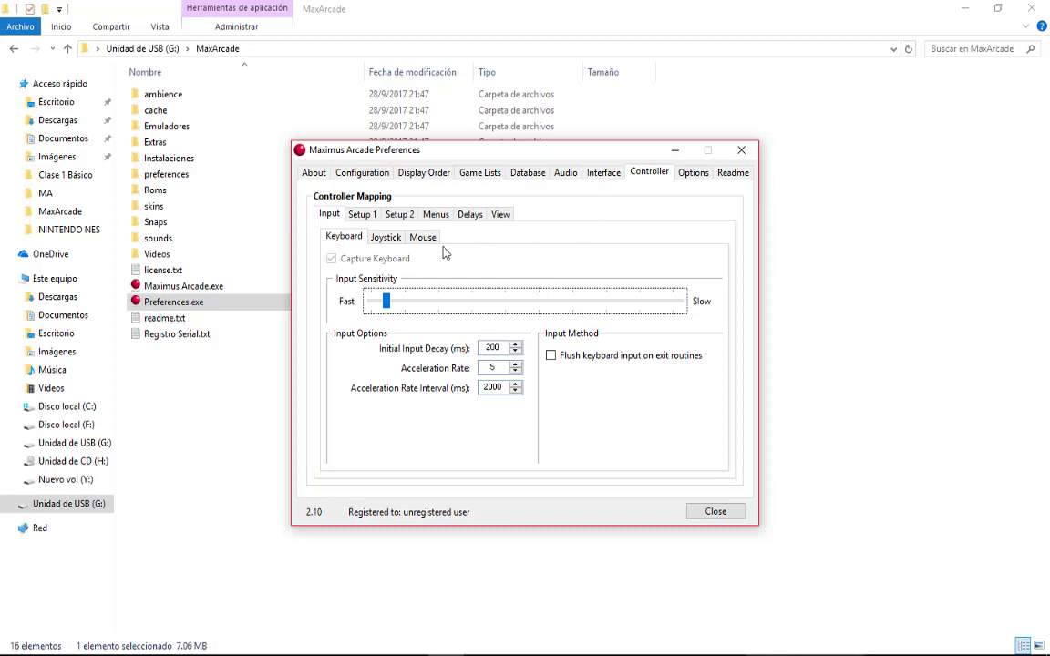
{"action": "left_click", "coordinate": [390, 238]}
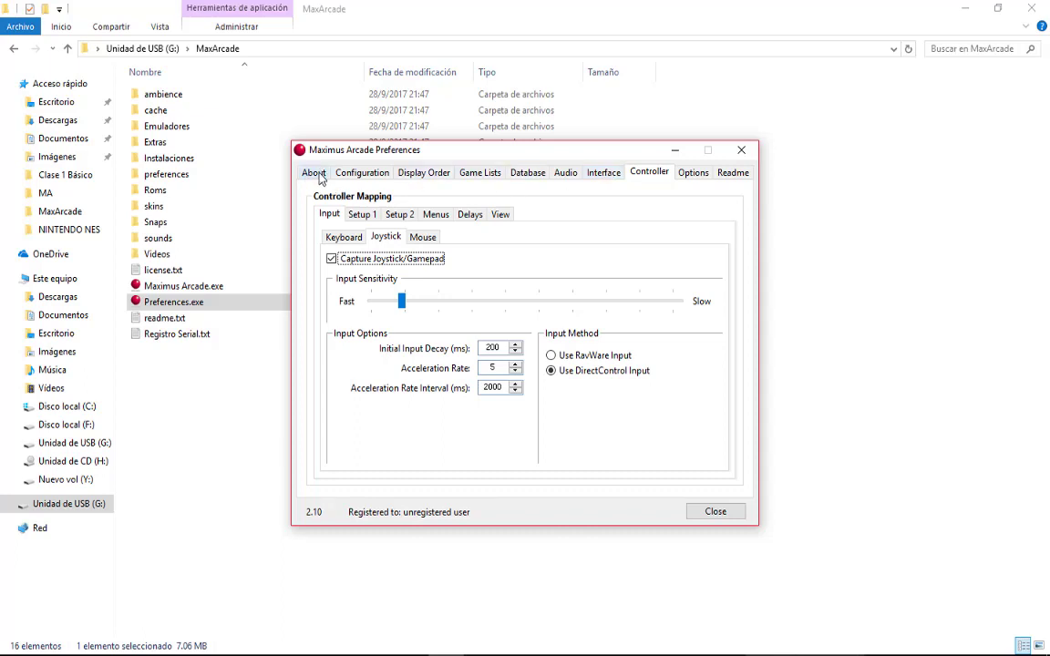
{"action": "left_click", "coordinate": [694, 173]}
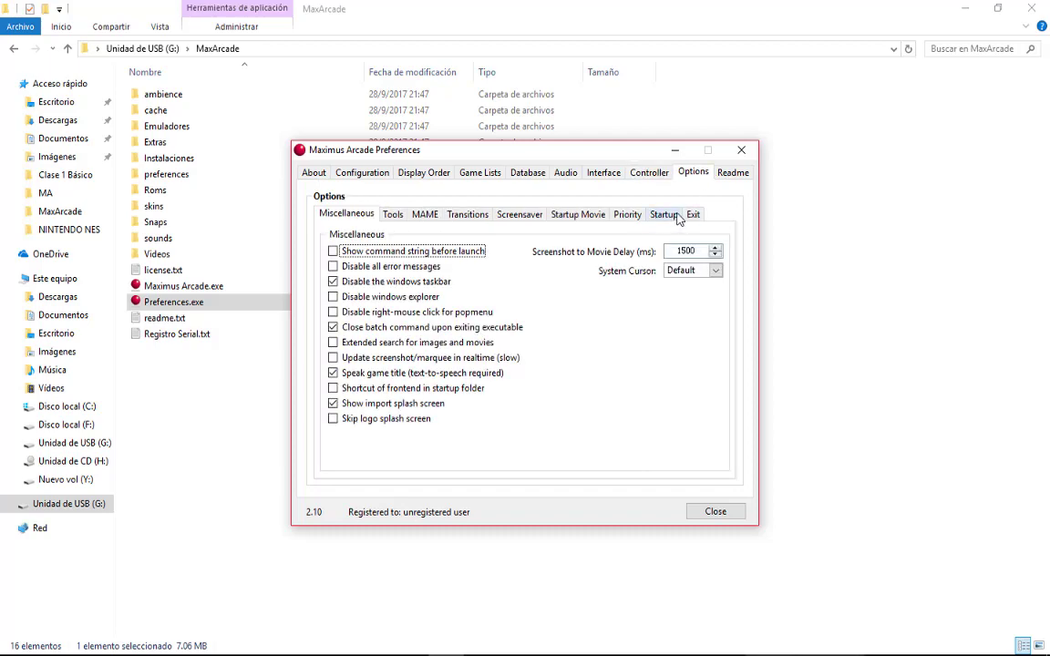
{"action": "left_click", "coordinate": [312, 174]}
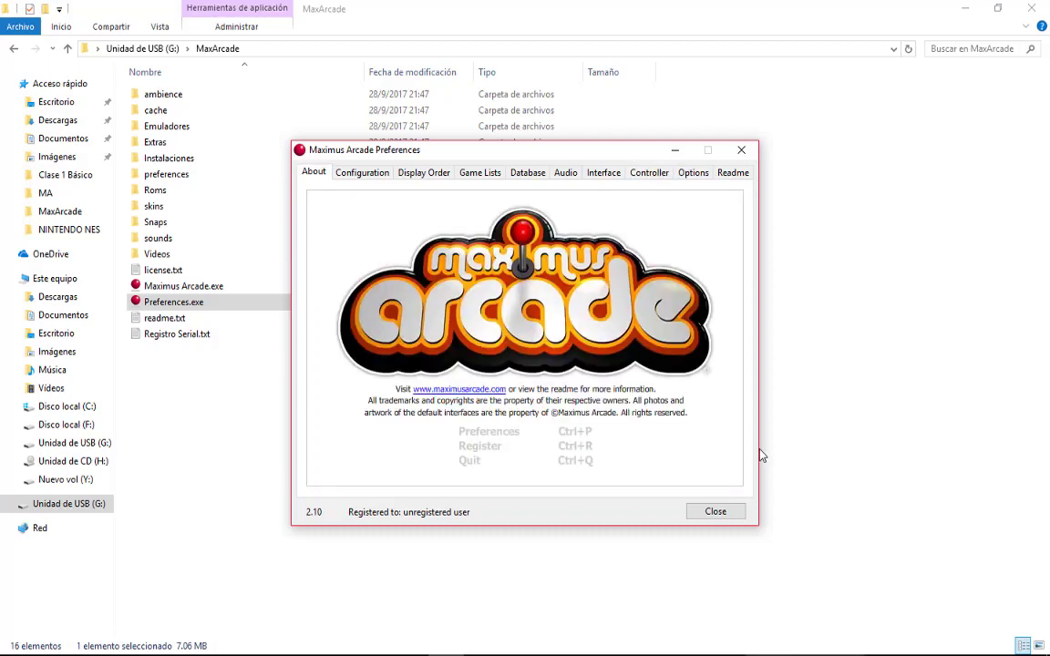
{"action": "left_click", "coordinate": [720, 513]}
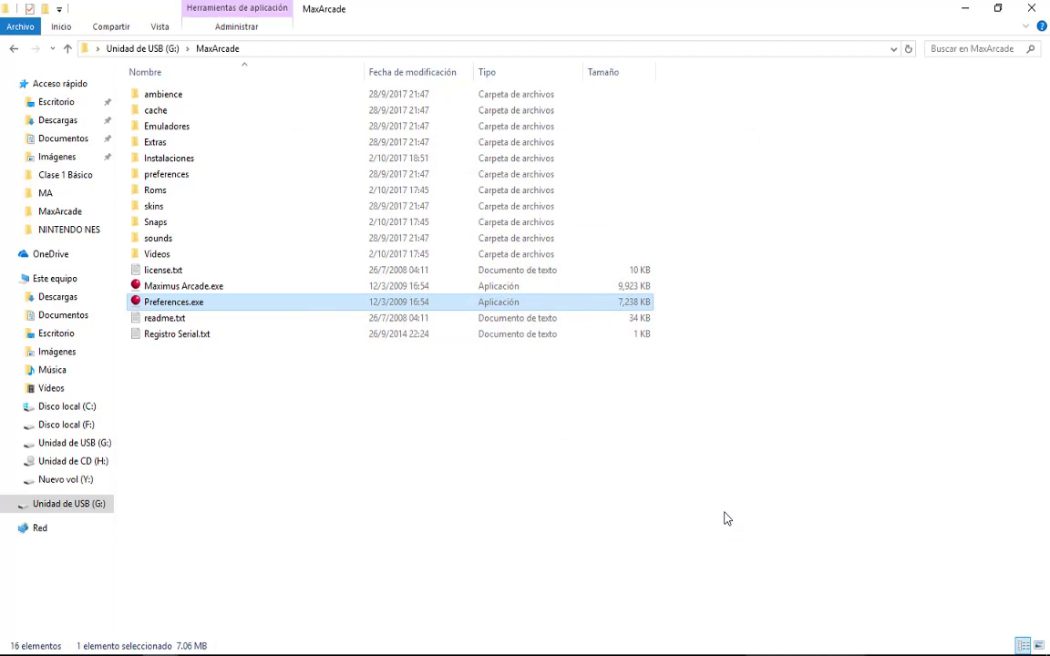
Launch nestopia.exe from the NINTENDO folder inside Emuladores and bring up its input options.
{"action": "double_click", "coordinate": [188, 129]}
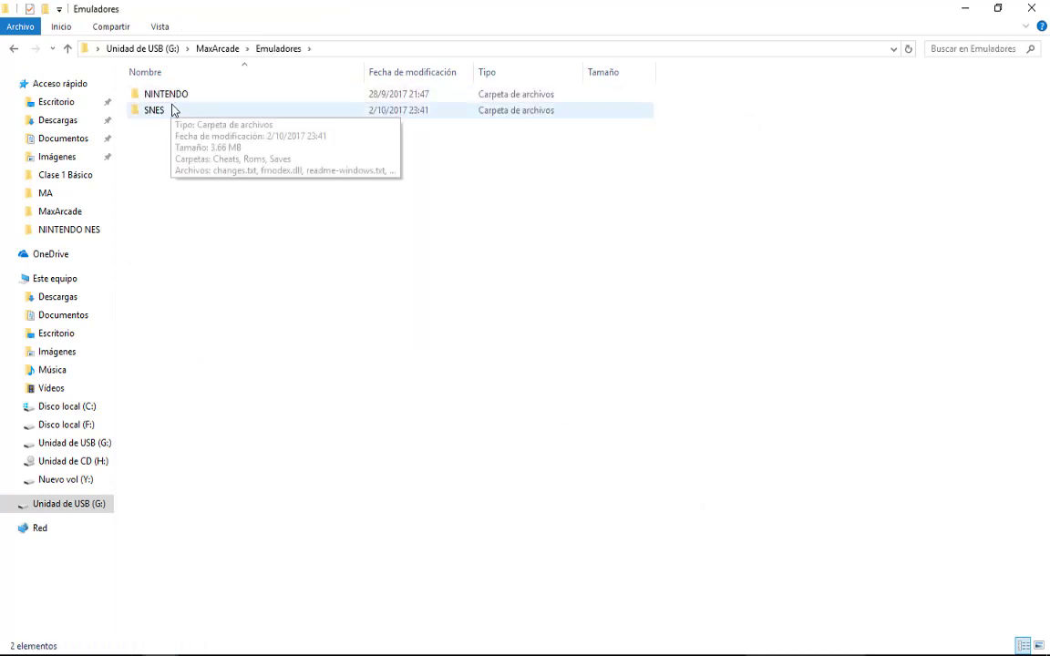
{"action": "left_click", "coordinate": [168, 100]}
{"action": "double_click", "coordinate": [168, 100]}
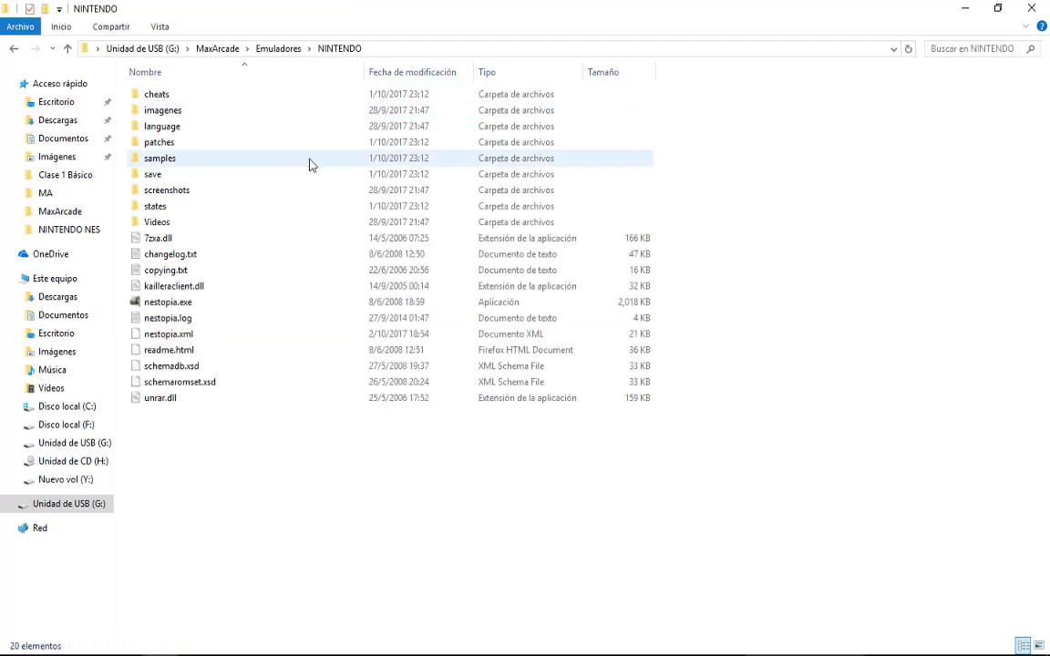
{"action": "double_click", "coordinate": [181, 303]}
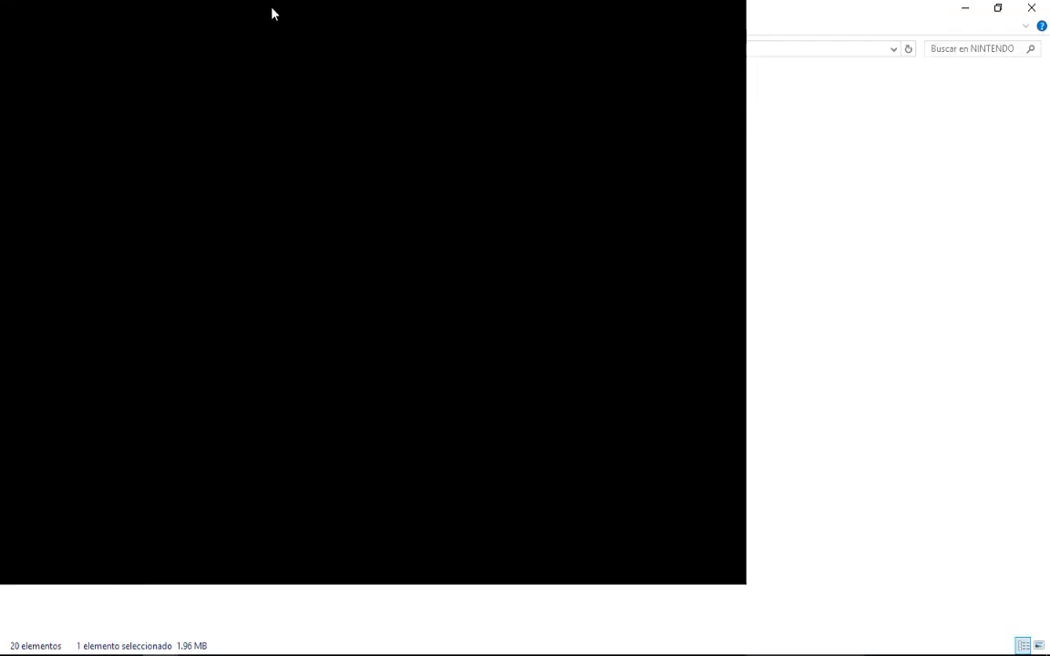
{"action": "mouse_move", "coordinate": [335, 6]}
{"action": "left_click", "coordinate": [153, 7]}
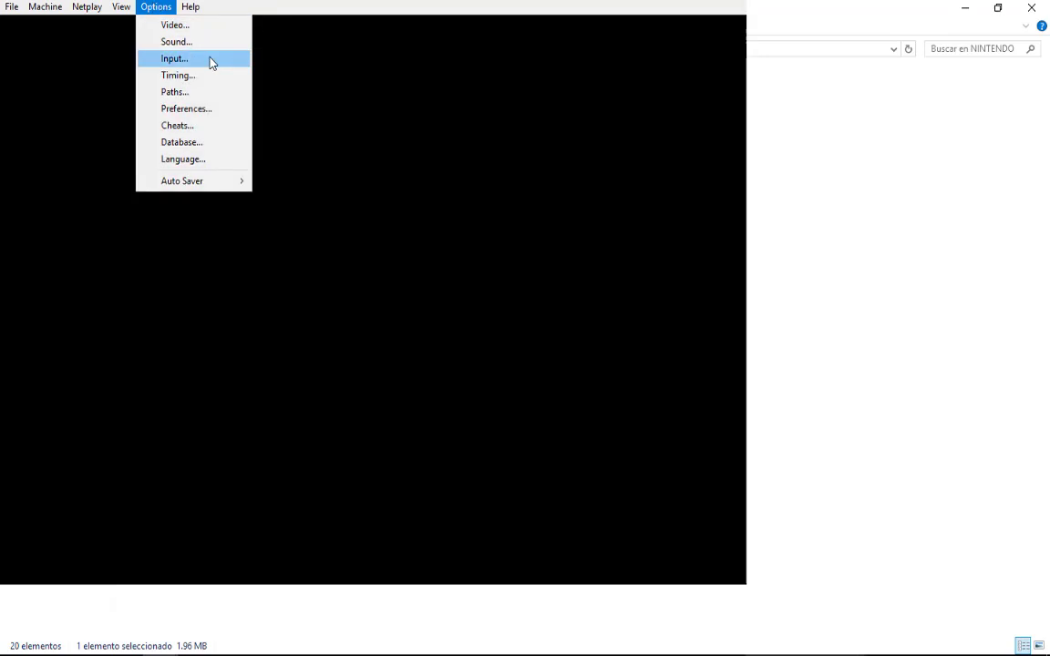
{"action": "left_click", "coordinate": [210, 62]}
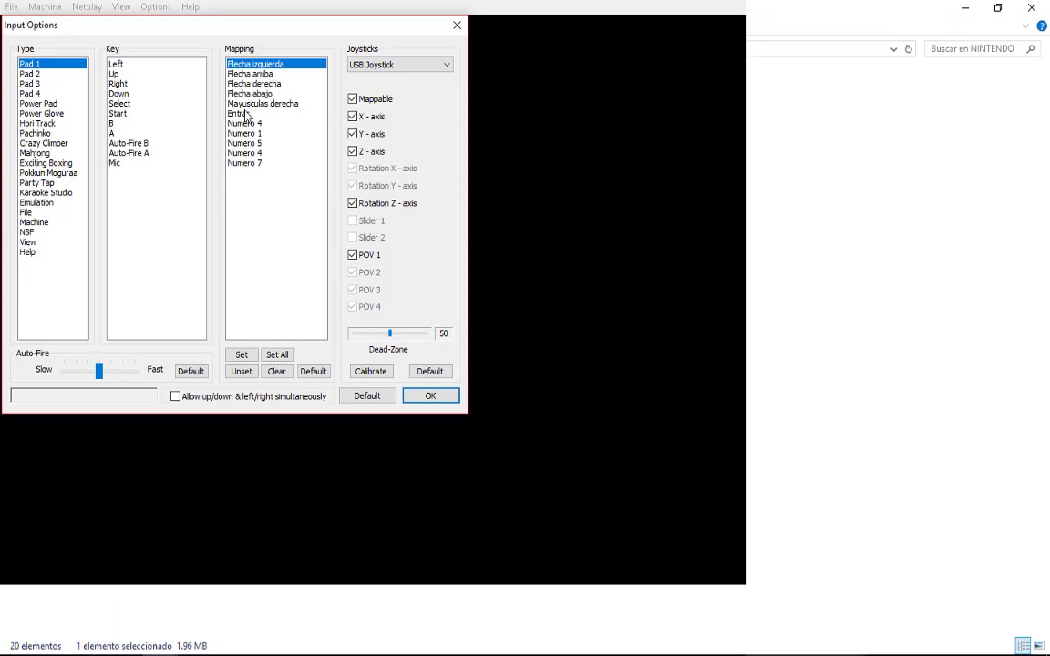
Review the existing key mappings of Pads 1 to 4, including the Pad 1 direction and Select assignments.
{"action": "left_click", "coordinate": [31, 73]}
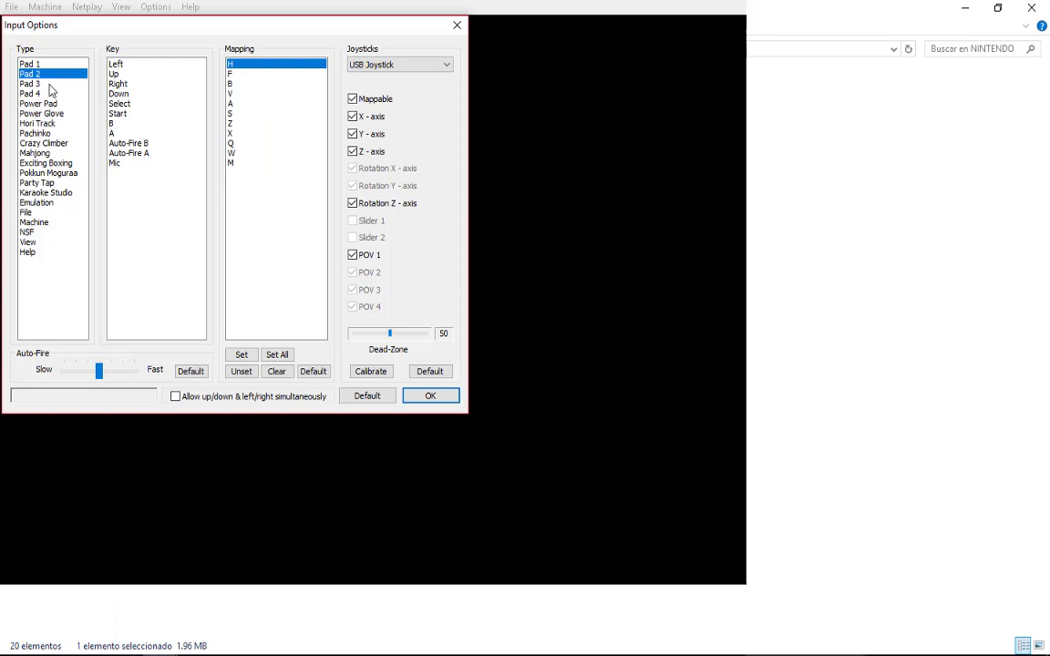
{"action": "left_click", "coordinate": [49, 84]}
{"action": "left_click", "coordinate": [46, 93]}
{"action": "left_click", "coordinate": [38, 63]}
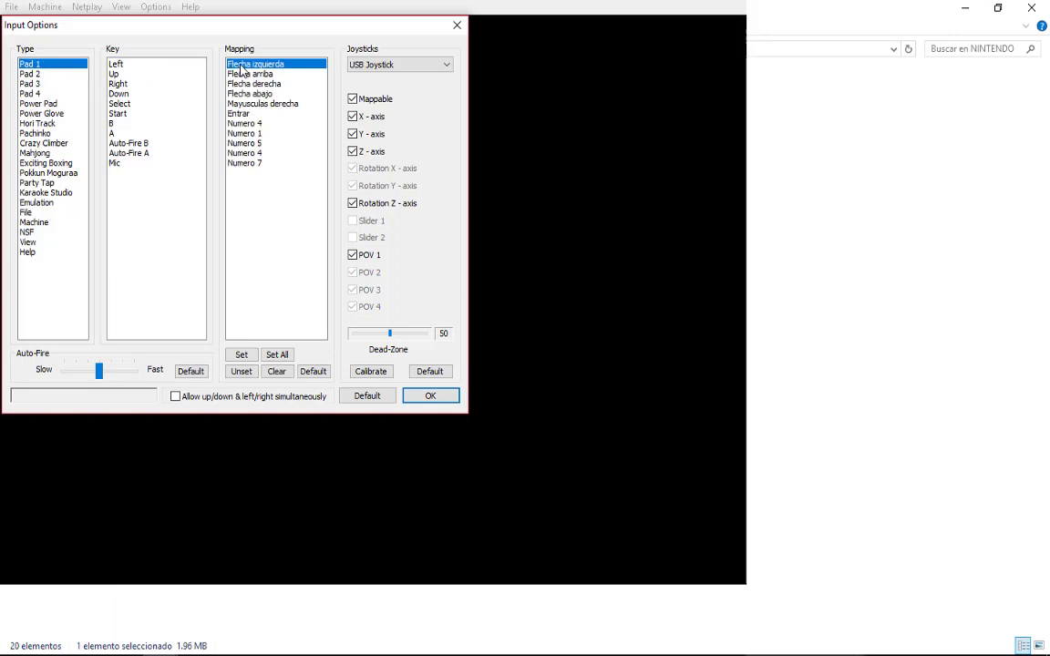
{"action": "left_click", "coordinate": [234, 94]}
{"action": "left_click", "coordinate": [265, 105]}
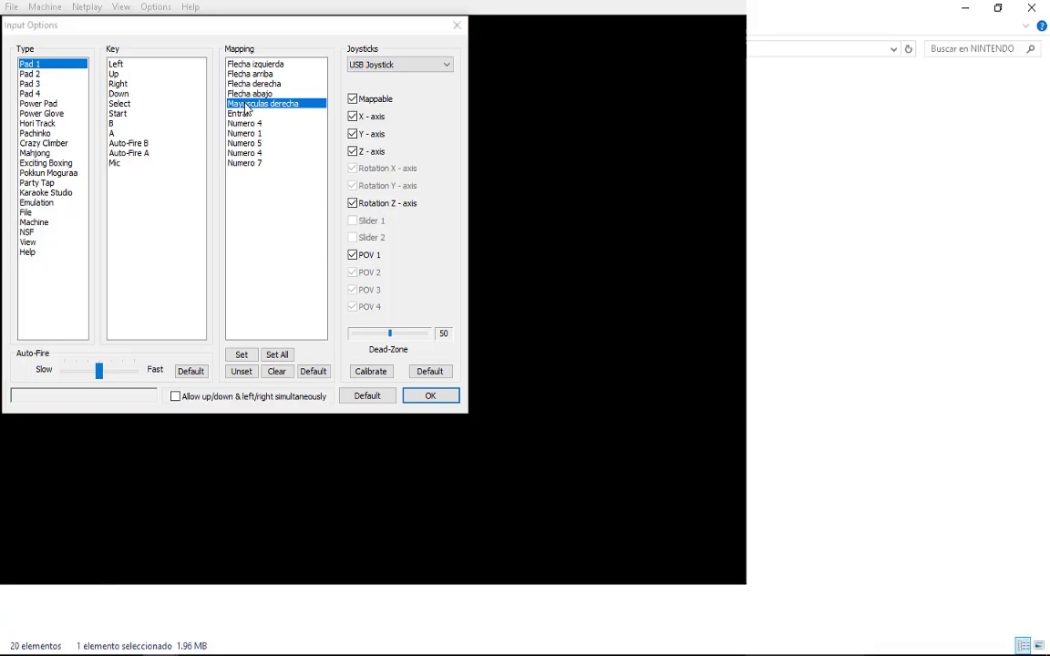
Switch to the joystick.xlsx workbook in Excel and look up player 1's key for l2 (select).
{"action": "key", "text": "alt+Tab"}
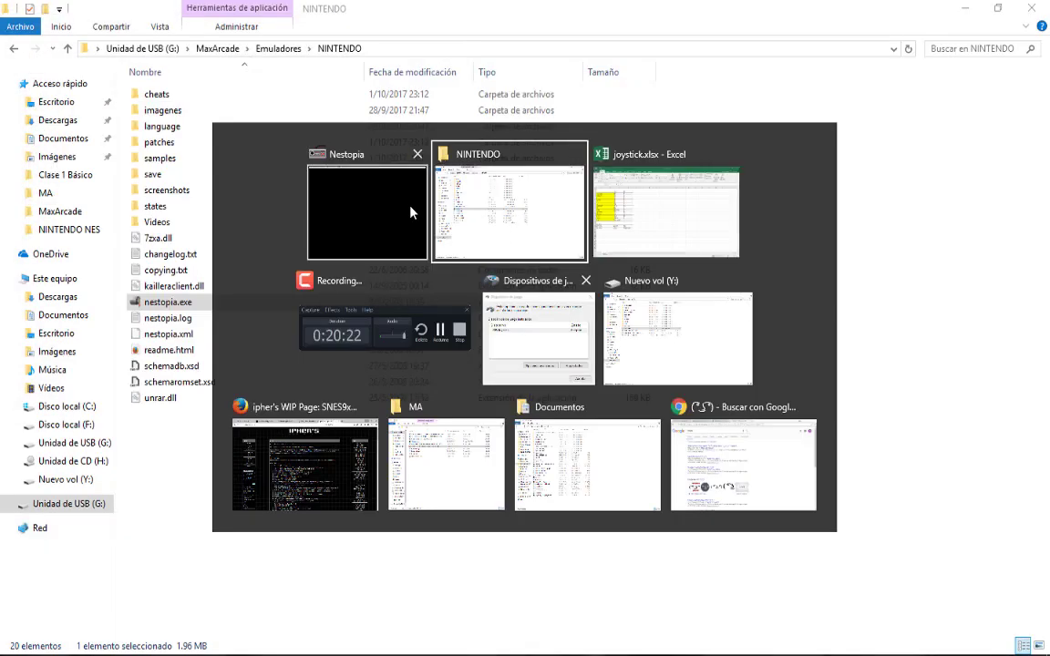
{"action": "key", "text": "alt+Tab"}
{"action": "key", "text": "alt+Tab"}
{"action": "key", "text": "alt+Tab"}
{"action": "key", "text": "alt+Tab"}
{"action": "key", "text": "alt+Tab"}
{"action": "key", "text": "alt+Tab"}
{"action": "key", "text": "alt+Tab"}
{"action": "key", "text": "alt+Tab"}
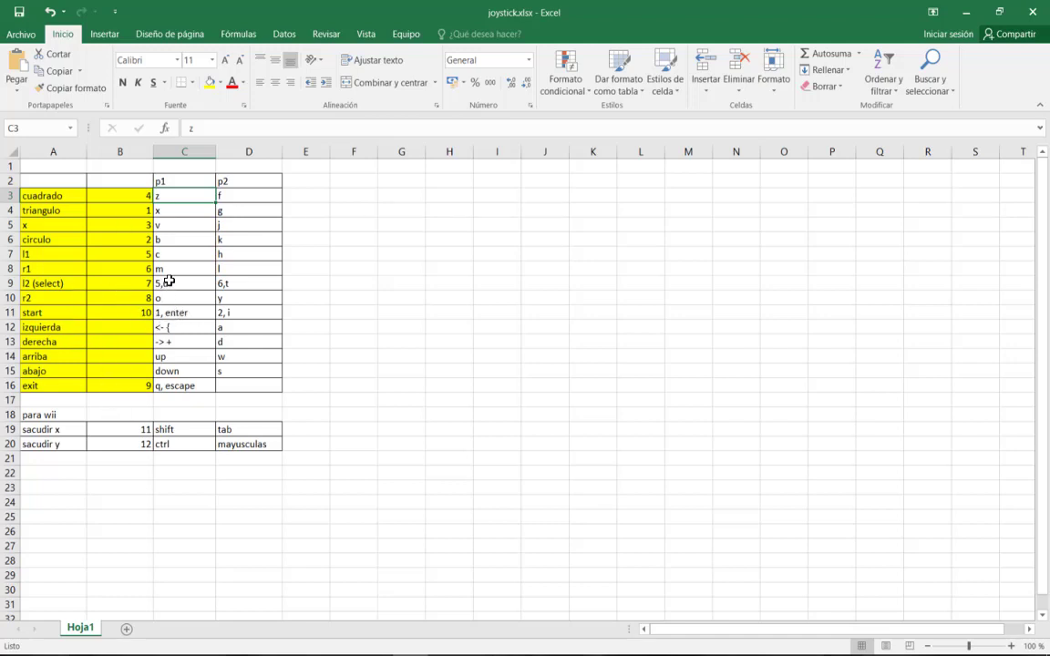
{"action": "left_click_drag", "start_coordinate": [168, 283], "coordinate": [124, 283]}
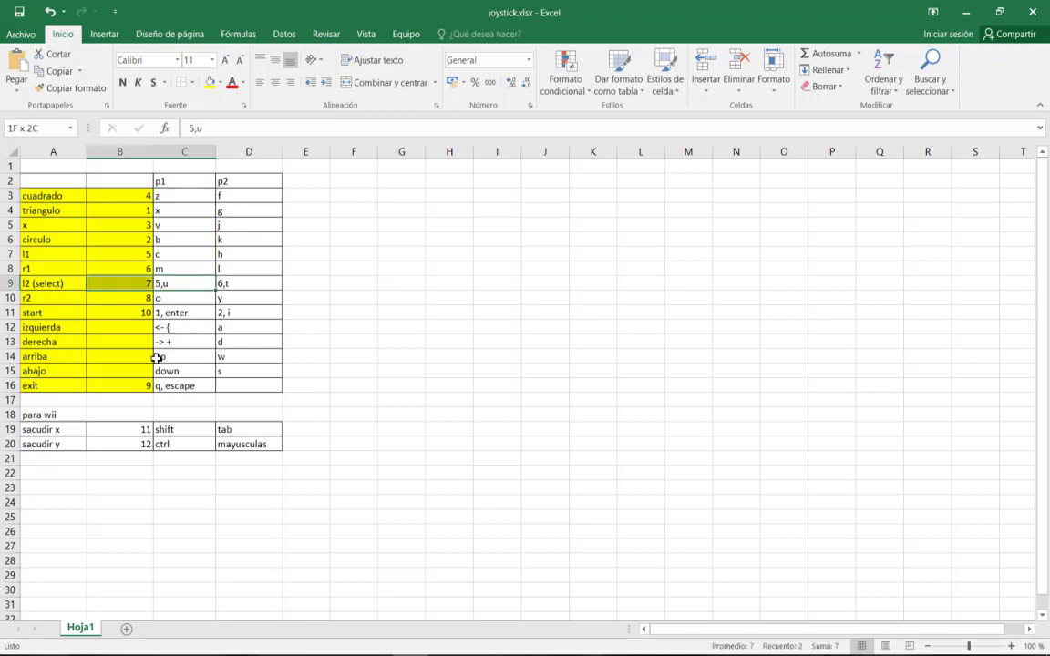
{"action": "left_click_drag", "start_coordinate": [157, 358], "coordinate": [141, 291]}
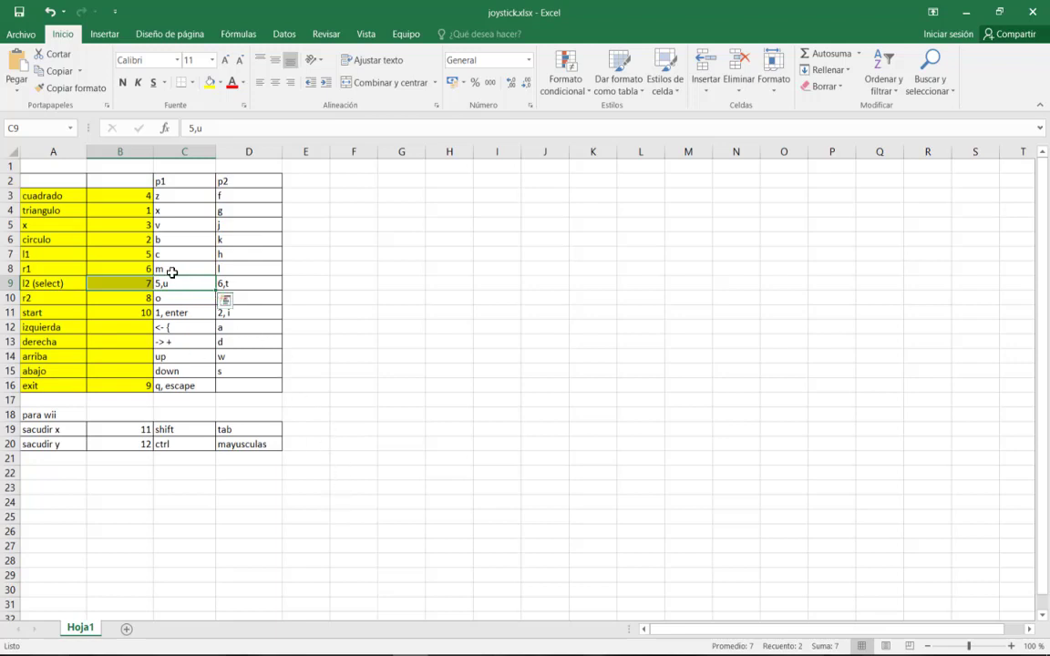
Return to Nestopia's input options and map Pad 1's Select to the U key.
{"action": "key", "text": "alt+Tab"}
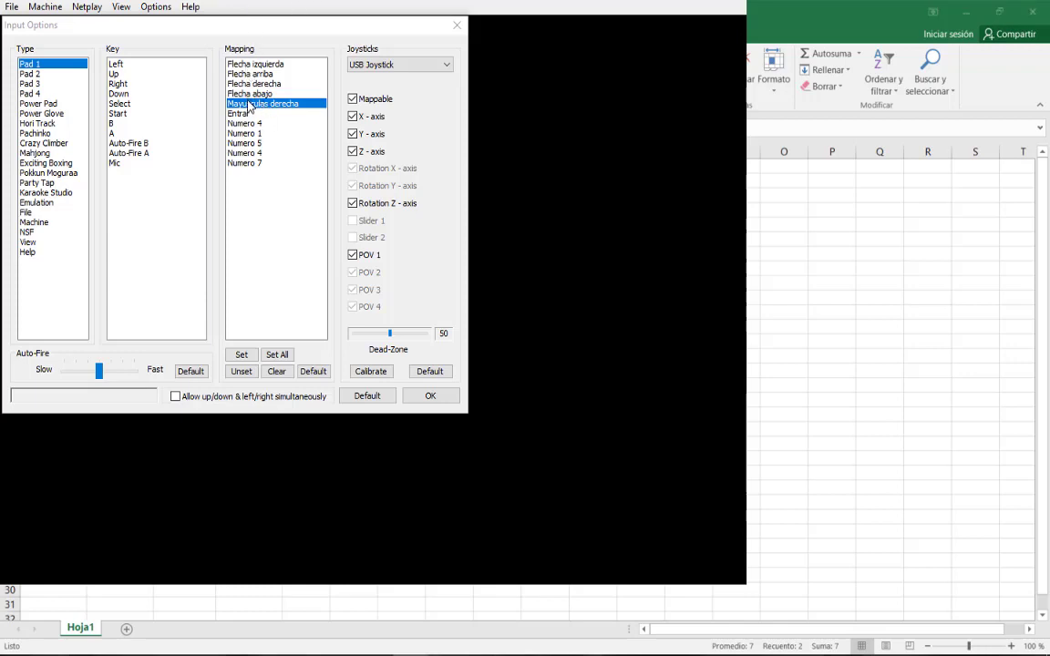
{"action": "double_click", "coordinate": [254, 104]}
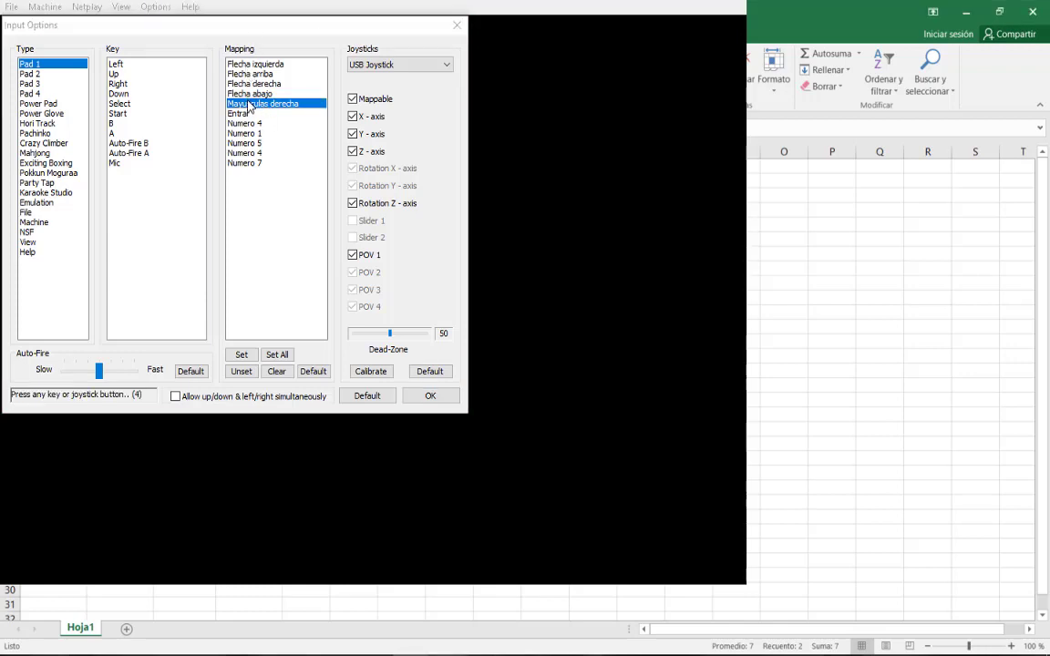
{"action": "key", "text": "u"}
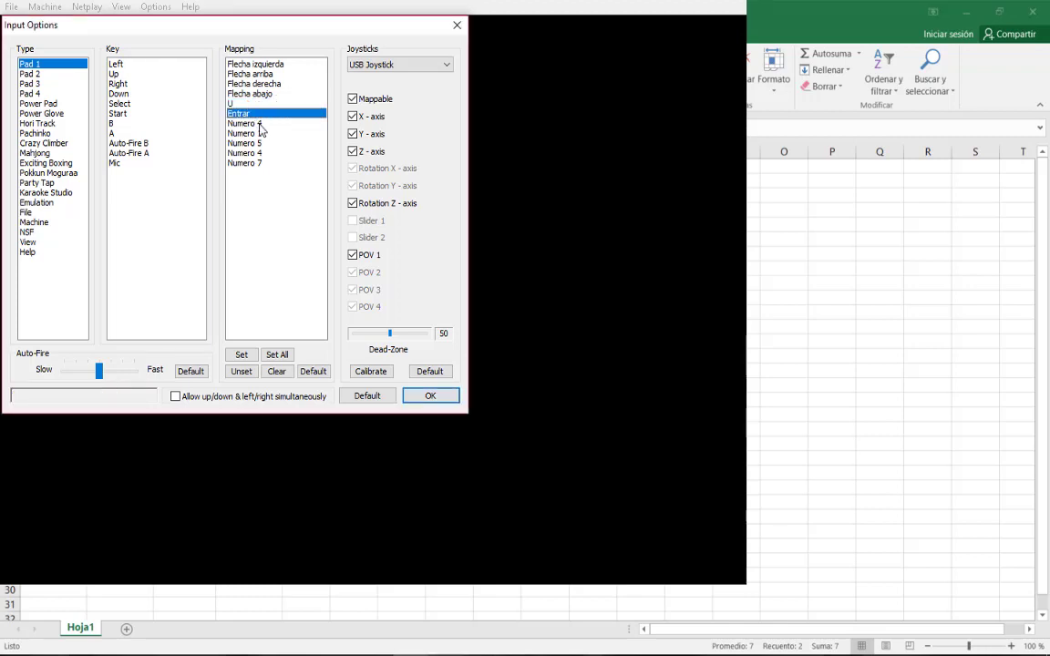
Map Pad 1's B button to the Z key and its A button to the X key.
{"action": "left_click", "coordinate": [260, 124]}
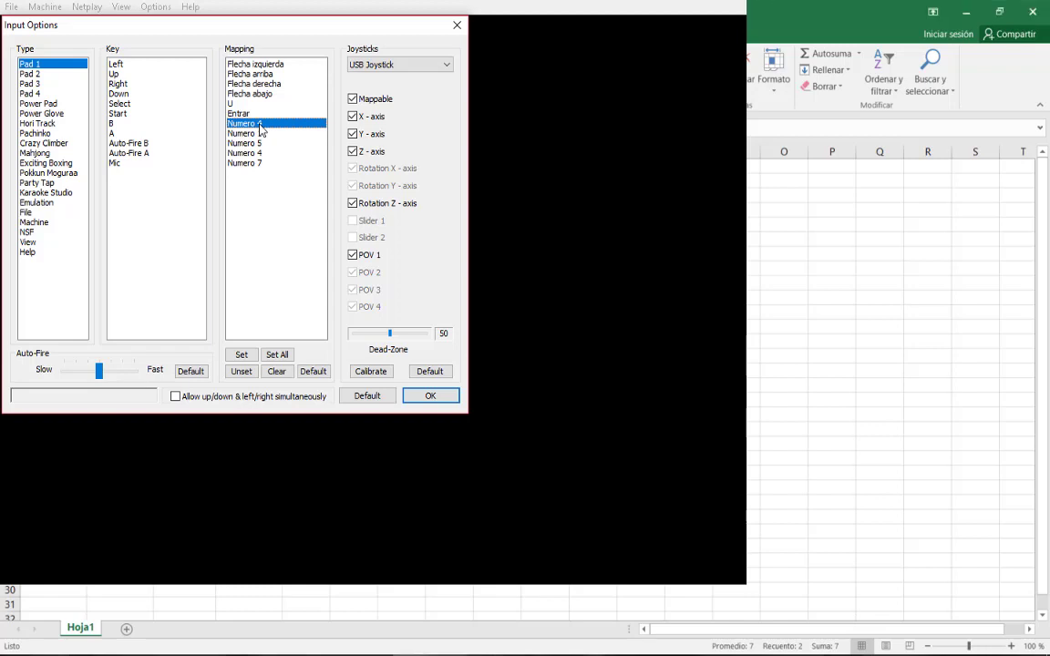
{"action": "double_click", "coordinate": [260, 126]}
{"action": "key", "text": "z"}
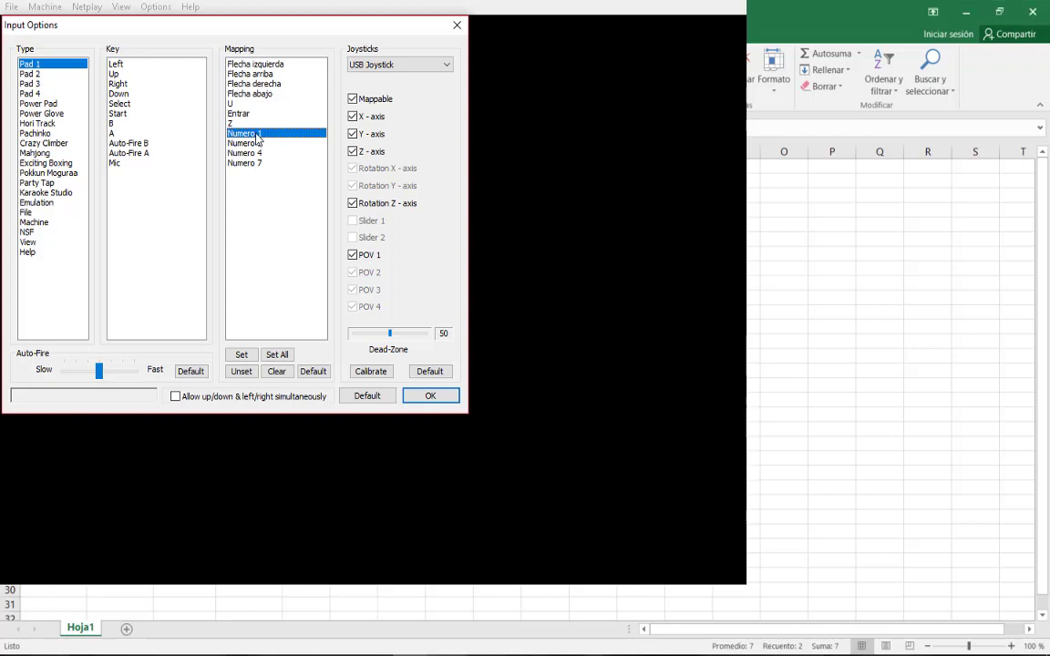
{"action": "double_click", "coordinate": [258, 134]}
{"action": "key", "text": "x"}
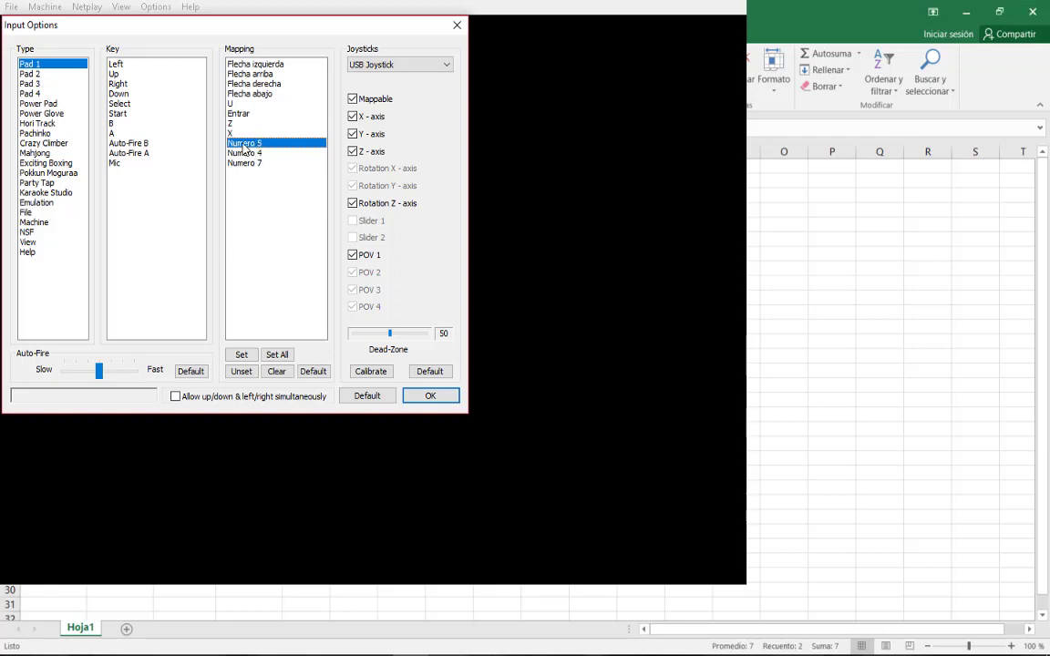
Map Pad 1's Auto-Fire B to the V key and Auto-Fire A to the B key.
{"action": "double_click", "coordinate": [244, 144]}
{"action": "key", "text": "v"}
{"action": "double_click", "coordinate": [251, 153]}
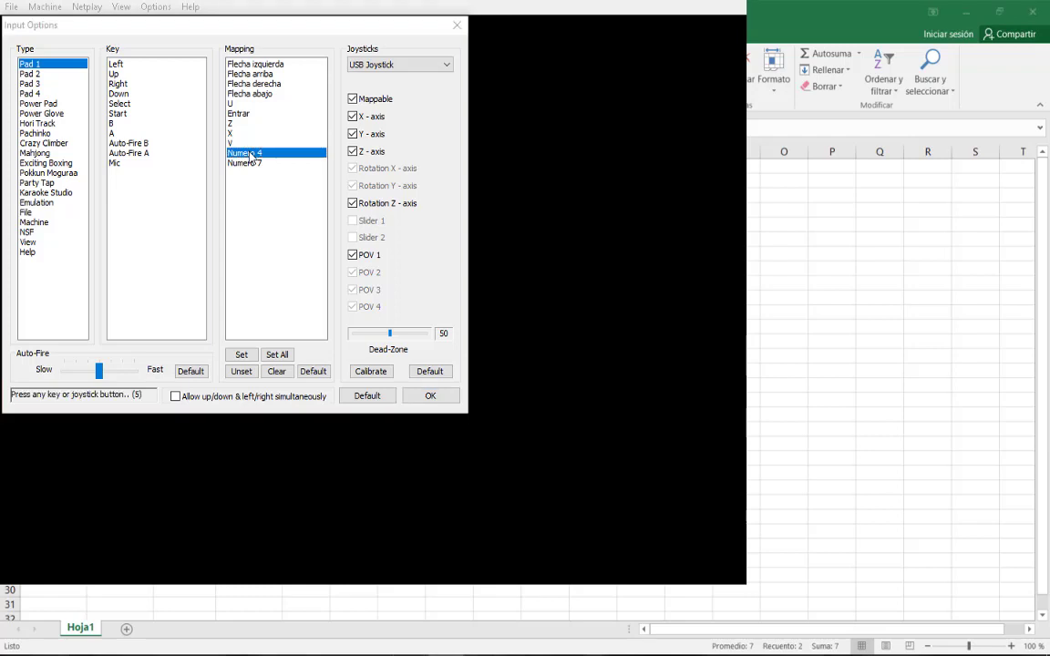
{"action": "key", "text": "c"}
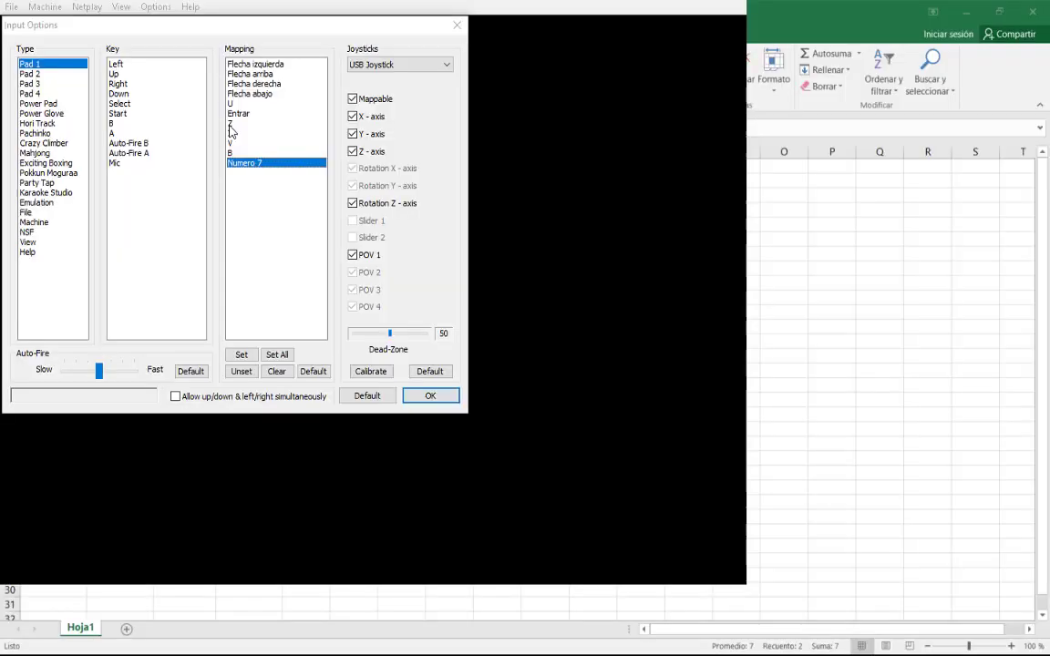
Check player 1's cuadrado and triangulo keys in joystick.xlsx against the Pad 1 button mappings in Nestopia.
{"action": "key", "text": "alt+Tab"}
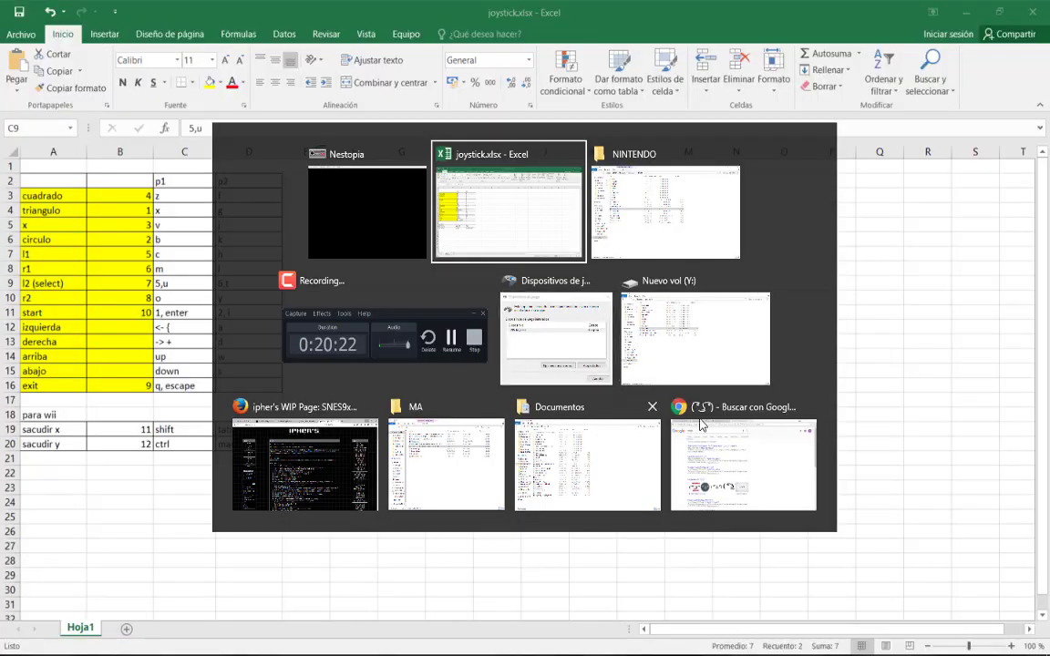
{"action": "left_click", "coordinate": [544, 213]}
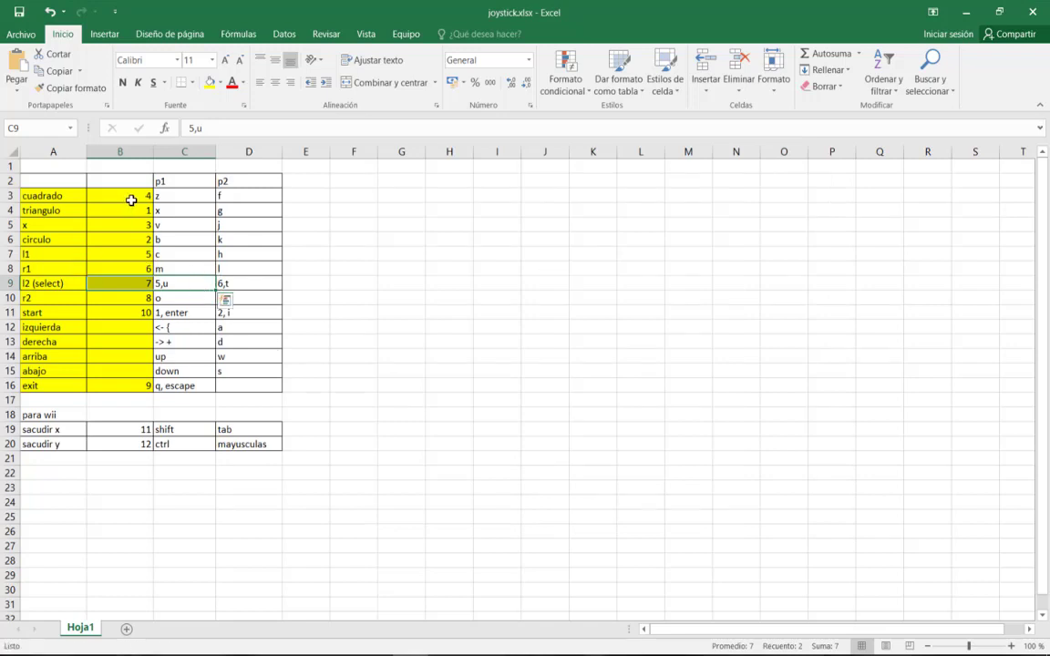
{"action": "left_click_drag", "start_coordinate": [178, 201], "coordinate": [148, 196]}
{"action": "key", "text": "ctrl+v"}
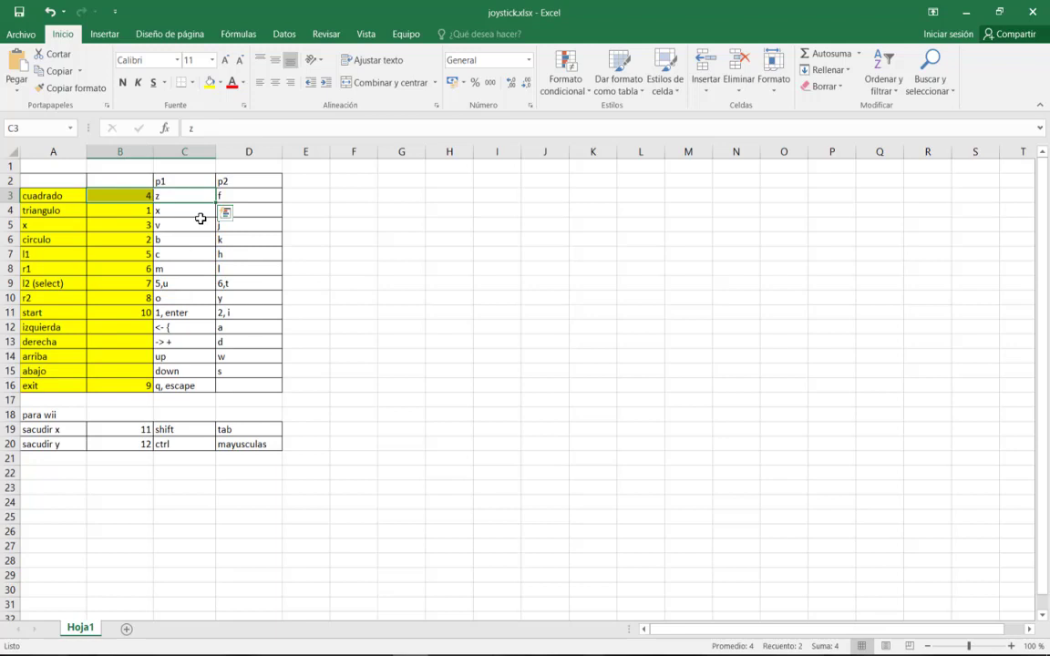
{"action": "left_click_drag", "start_coordinate": [193, 211], "coordinate": [146, 209]}
{"action": "key", "text": "ctrl+v"}
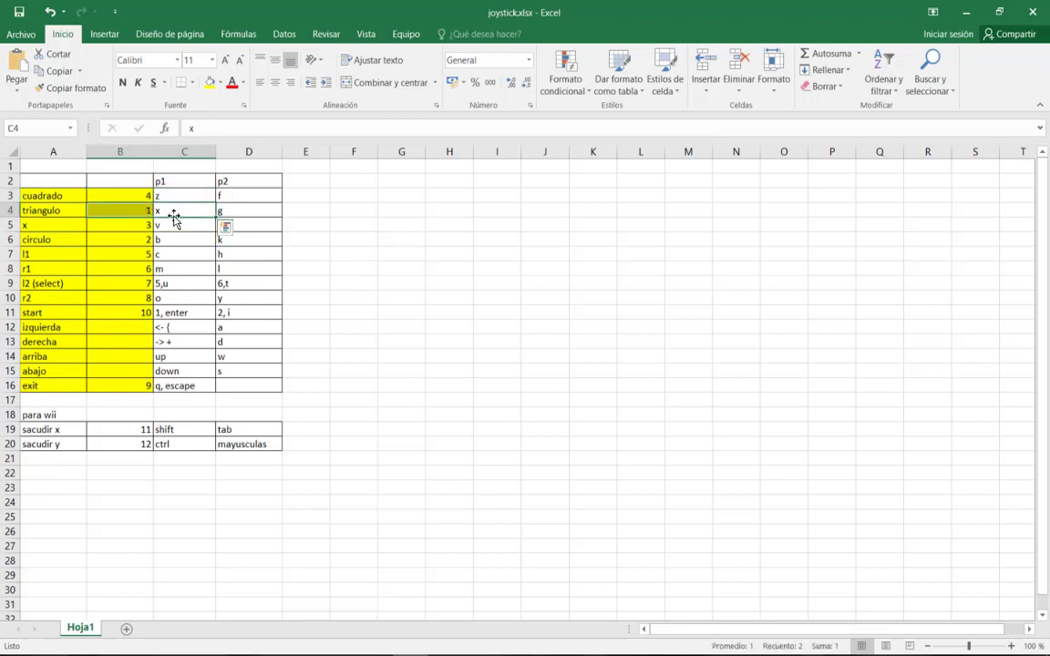
{"action": "left_click", "coordinate": [438, 649]}
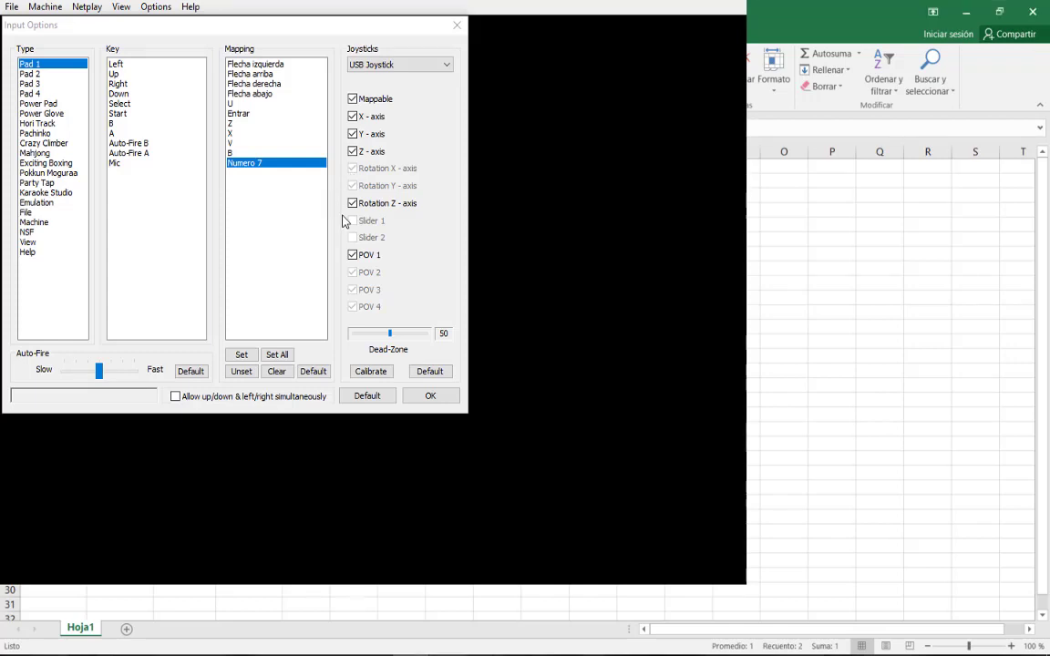
{"action": "left_click_drag", "start_coordinate": [233, 119], "coordinate": [258, 174]}
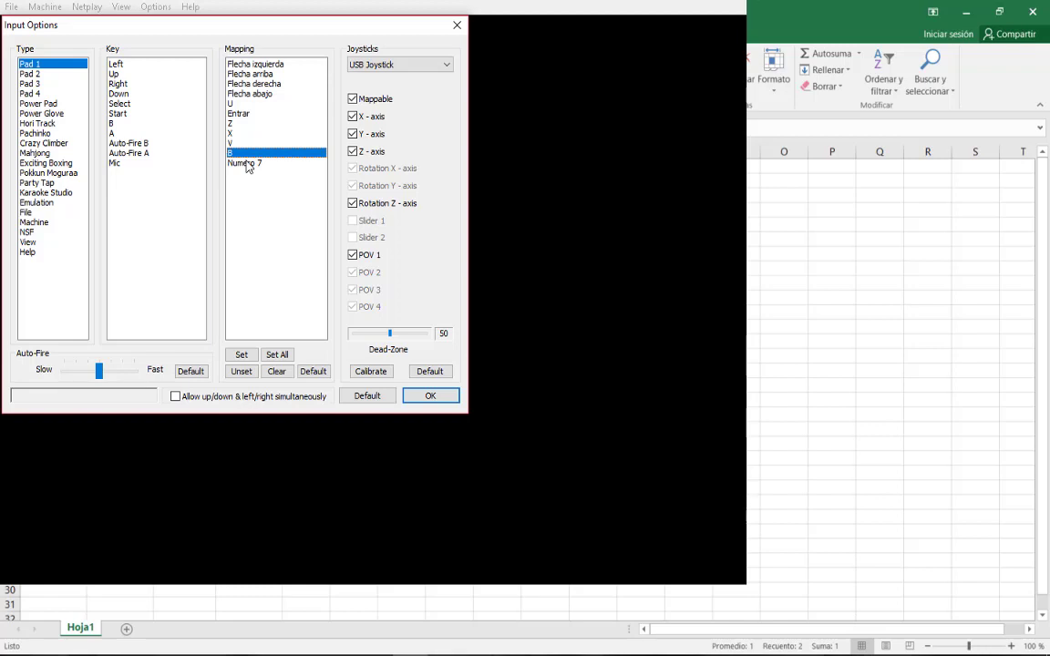
Map Pad 2's directions to keyboard keys: Left to A, Up to W, Right to D and Down to S.
{"action": "key", "text": "Down"}
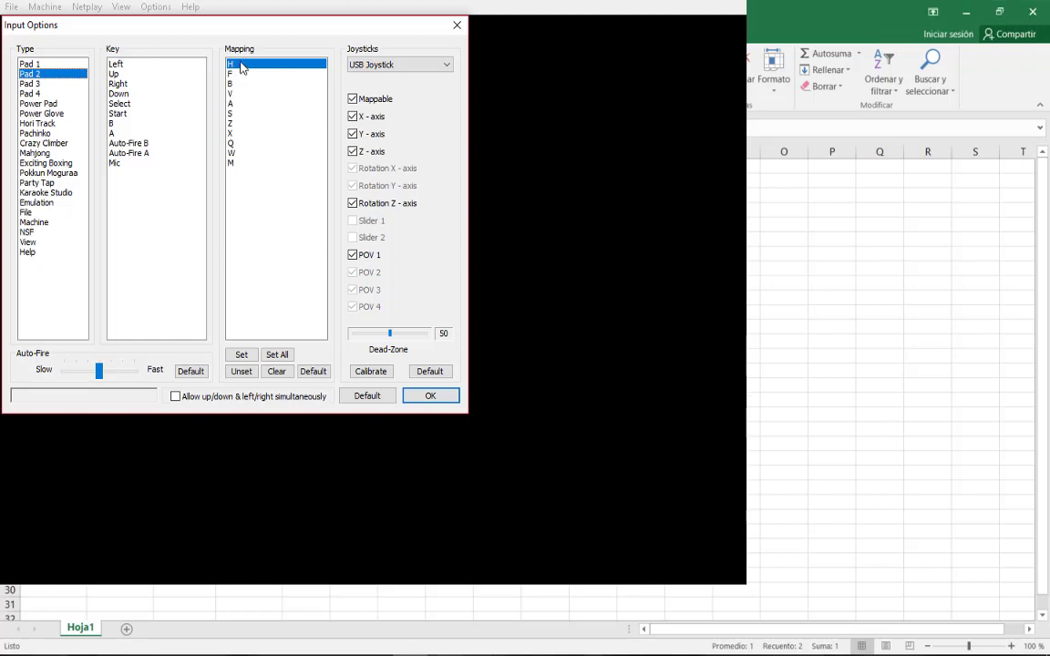
{"action": "double_click", "coordinate": [241, 67]}
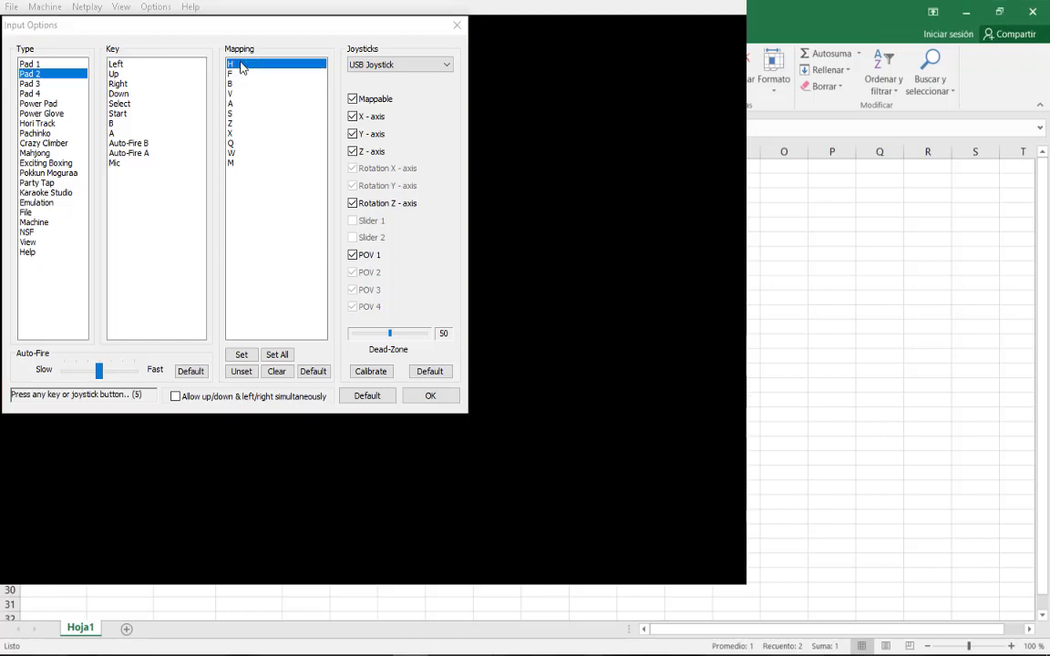
{"action": "key", "text": "a"}
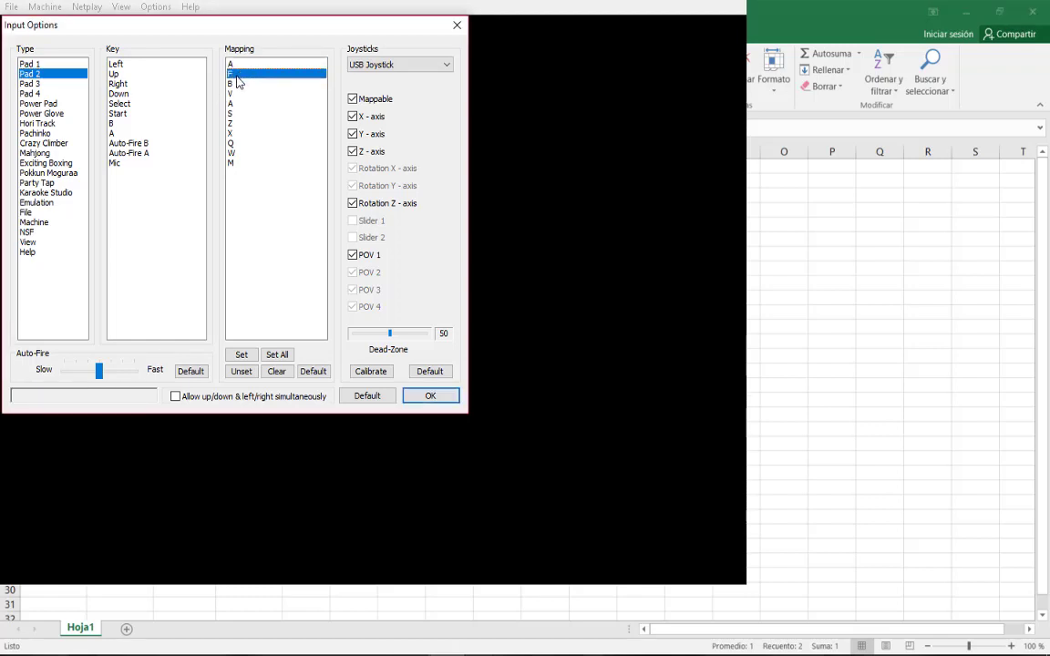
{"action": "double_click", "coordinate": [235, 79]}
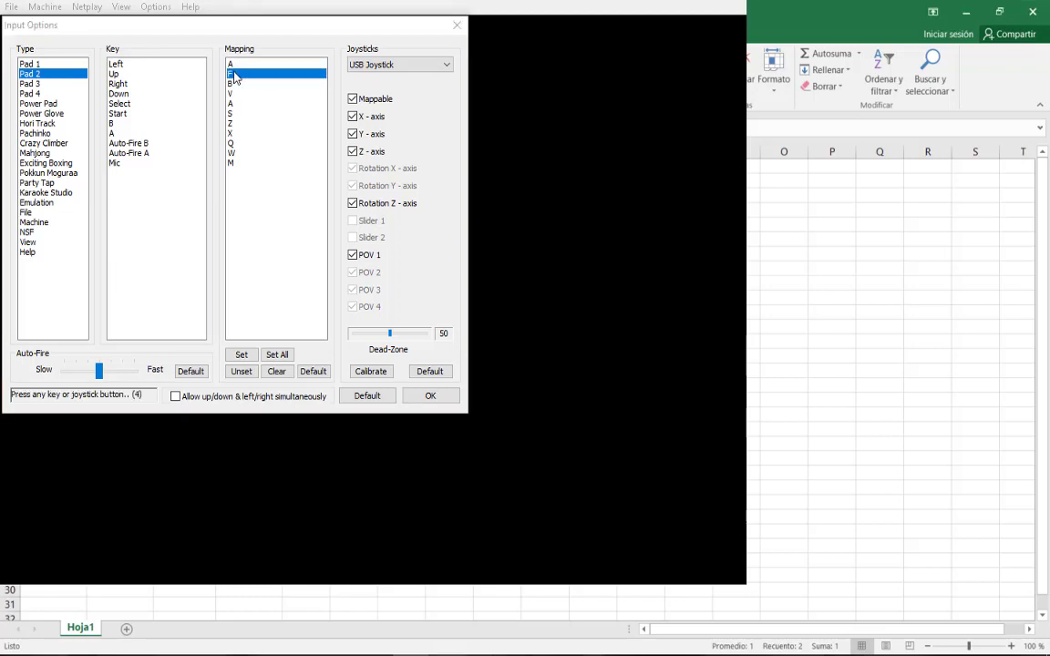
{"action": "key", "text": "w"}
{"action": "double_click", "coordinate": [235, 84]}
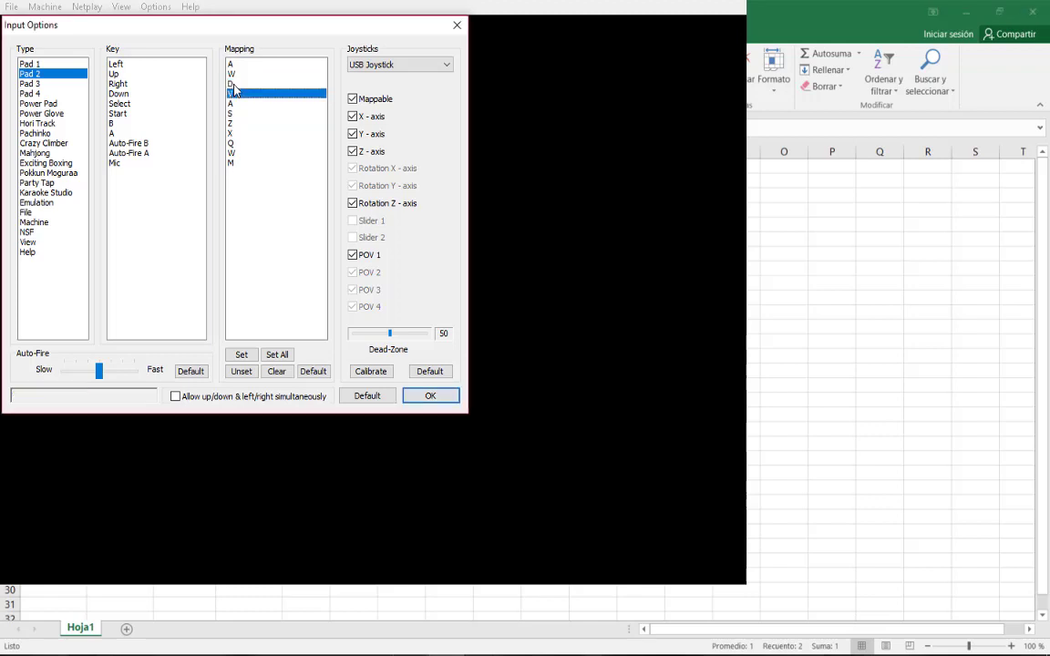
{"action": "key", "text": "d"}
{"action": "key", "text": "s"}
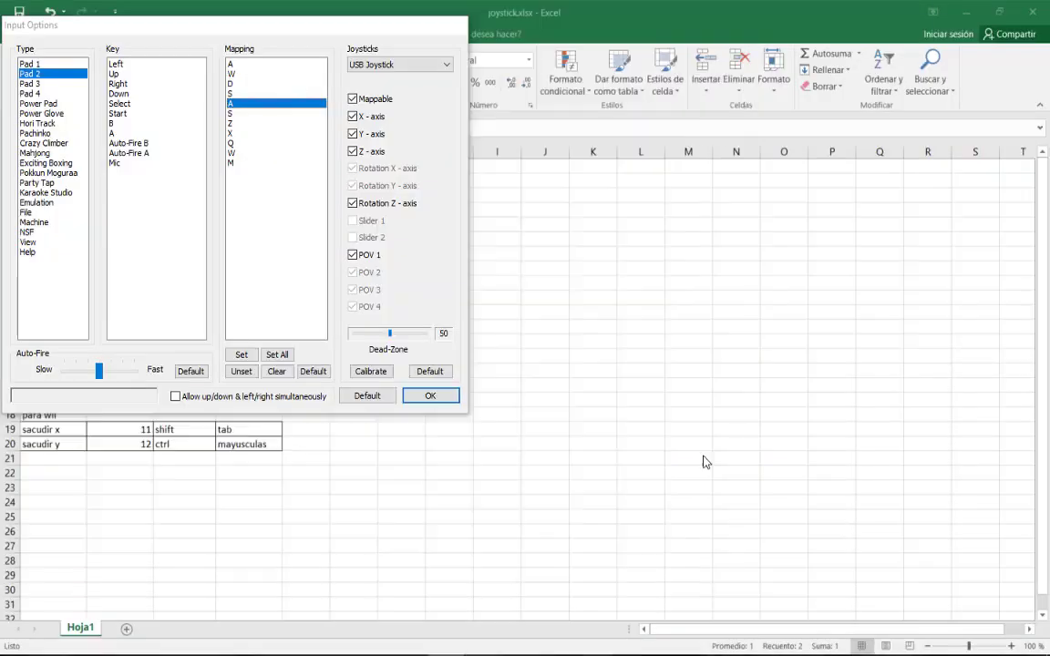
Switch to joystick.xlsx in Excel and look up player 2's key for l2 (select).
{"action": "key", "text": "alt+Tab"}
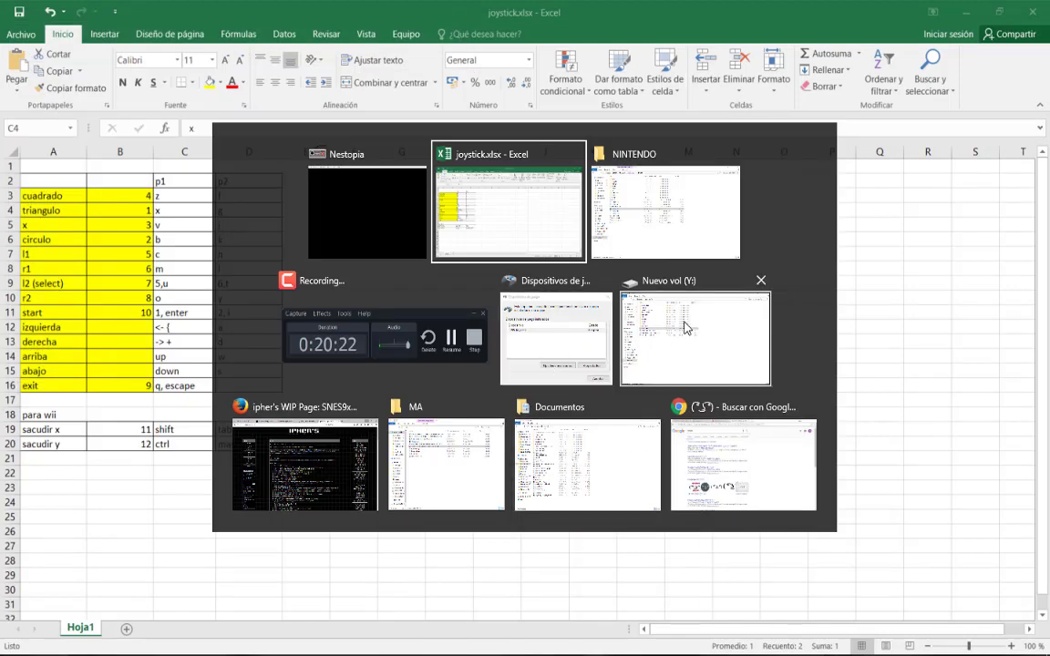
{"action": "left_click", "coordinate": [512, 241]}
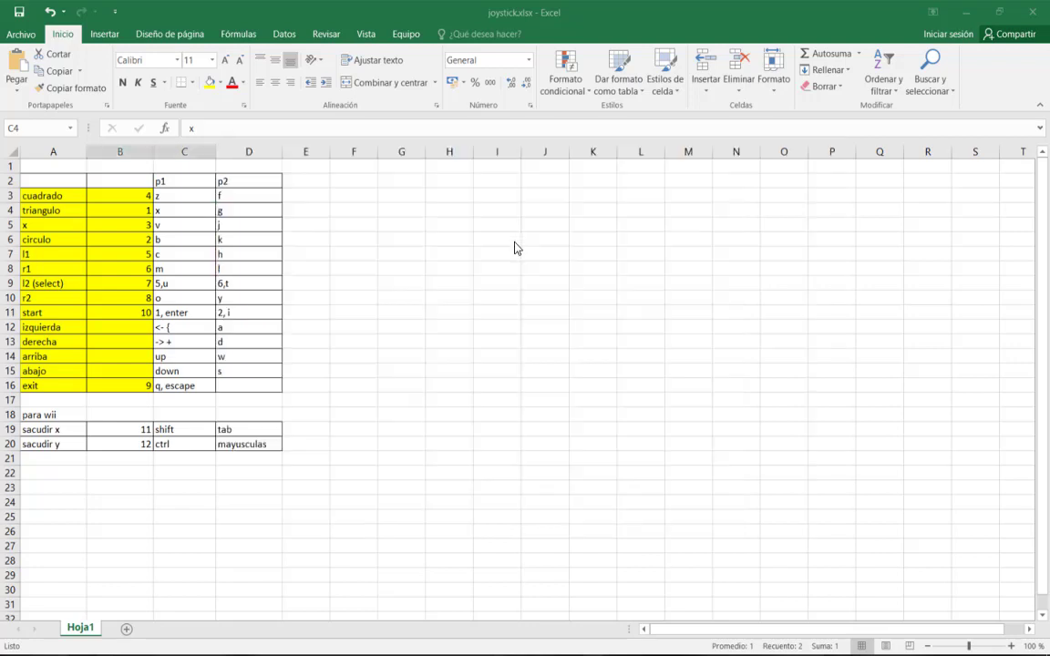
{"action": "left_click", "coordinate": [232, 283]}
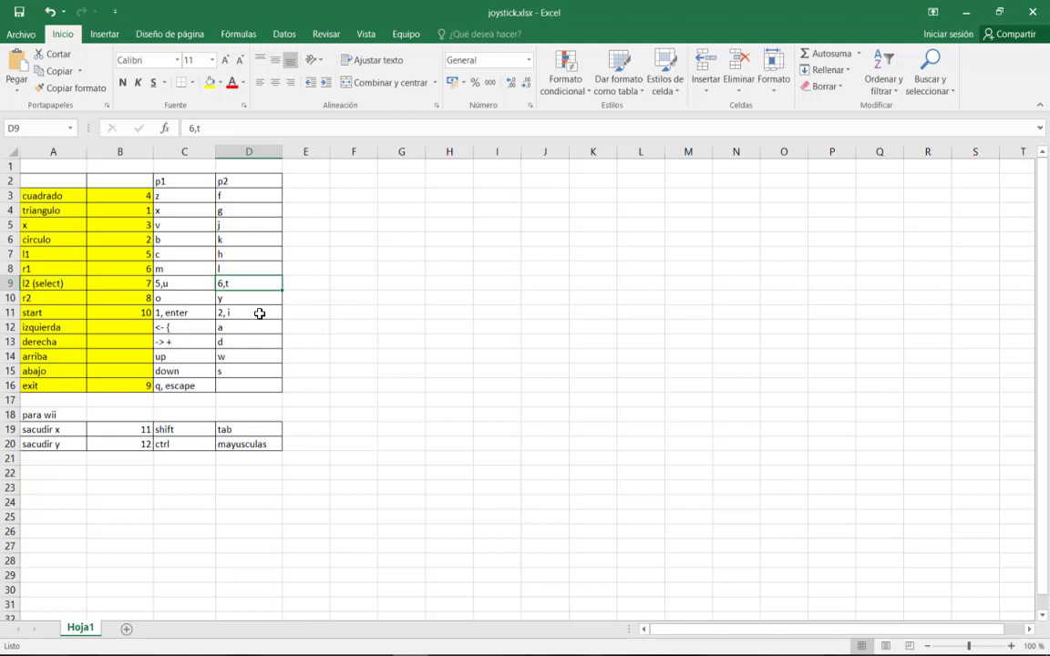
Switch back to Nestopia and map Pad 2's Select to the T key and Start to the I key.
{"action": "left_click", "coordinate": [429, 647]}
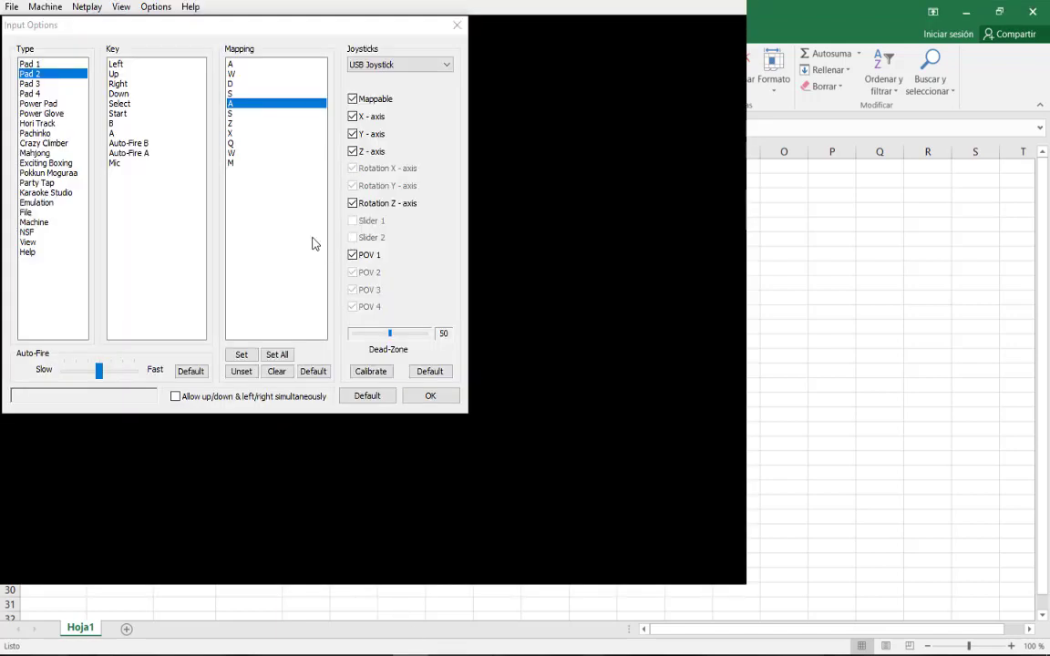
{"action": "double_click", "coordinate": [235, 109]}
{"action": "key", "text": "t"}
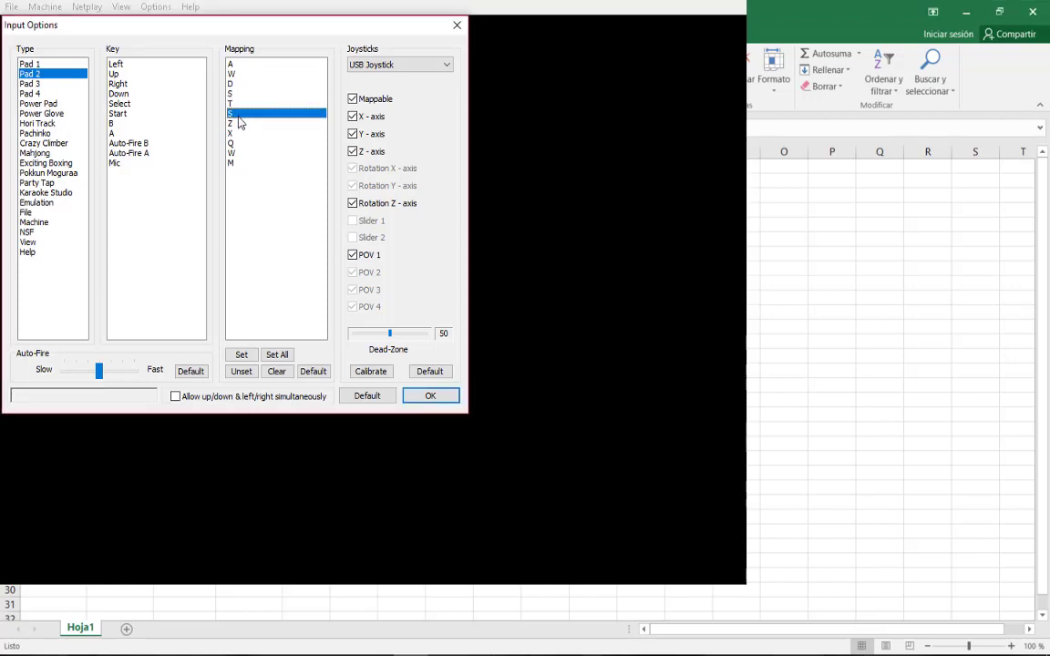
{"action": "double_click", "coordinate": [235, 116]}
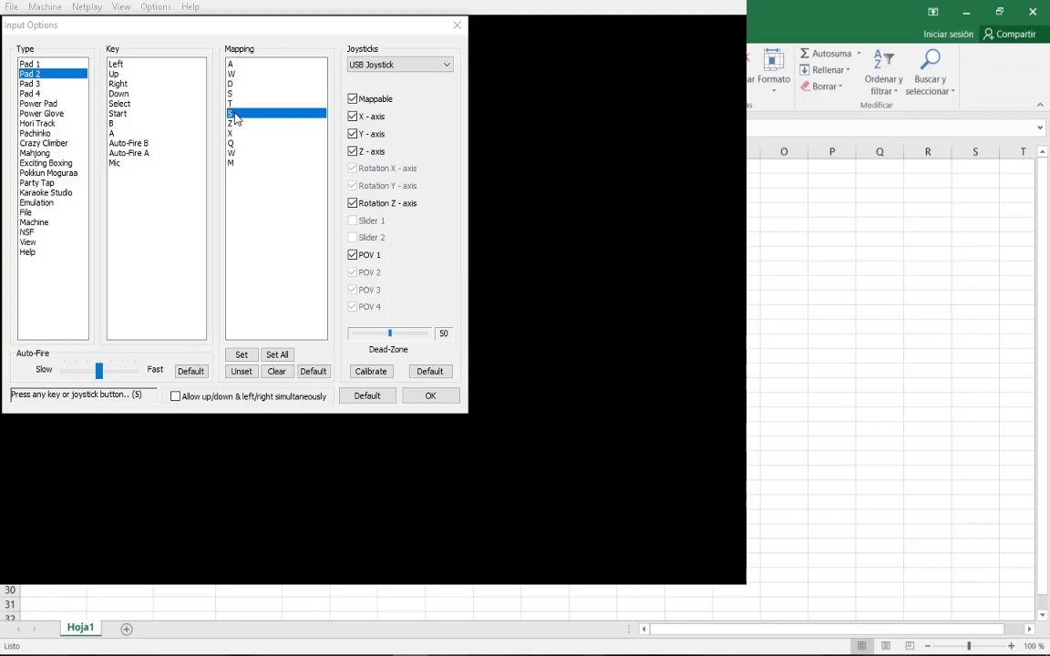
{"action": "key", "text": "i"}
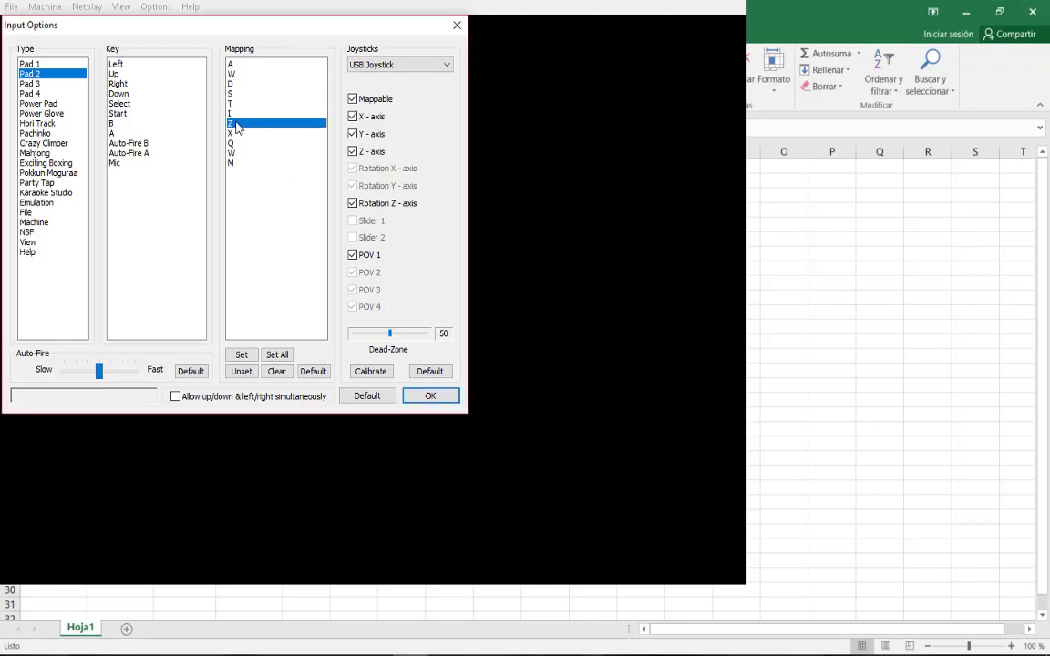
Map Pad 2's B button to the F key and its A button to the G key.
{"action": "double_click", "coordinate": [236, 127]}
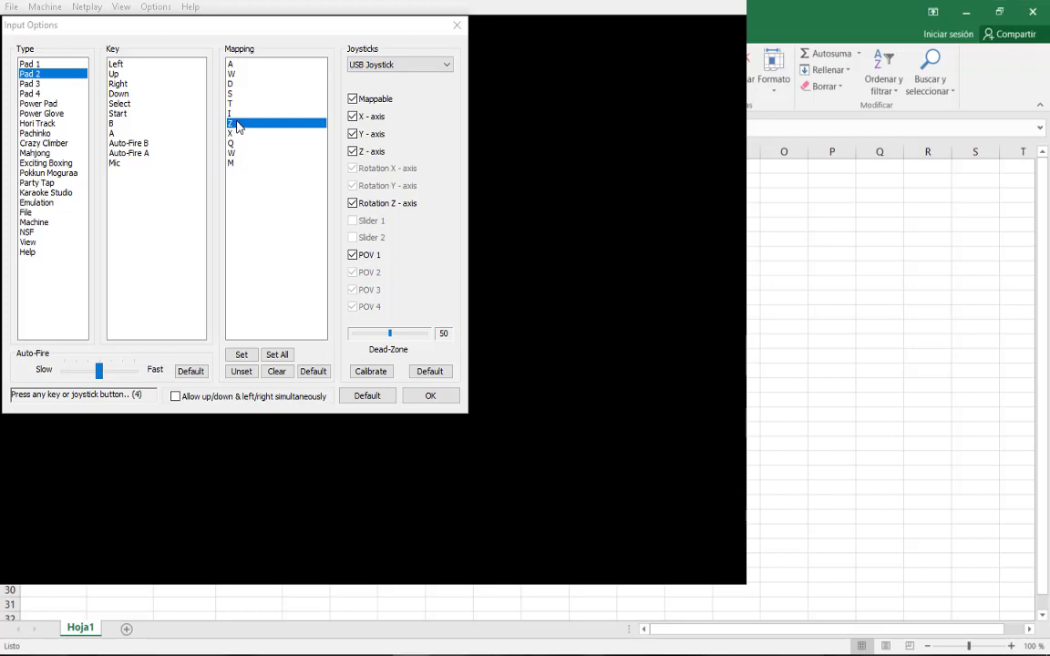
{"action": "key", "text": "f"}
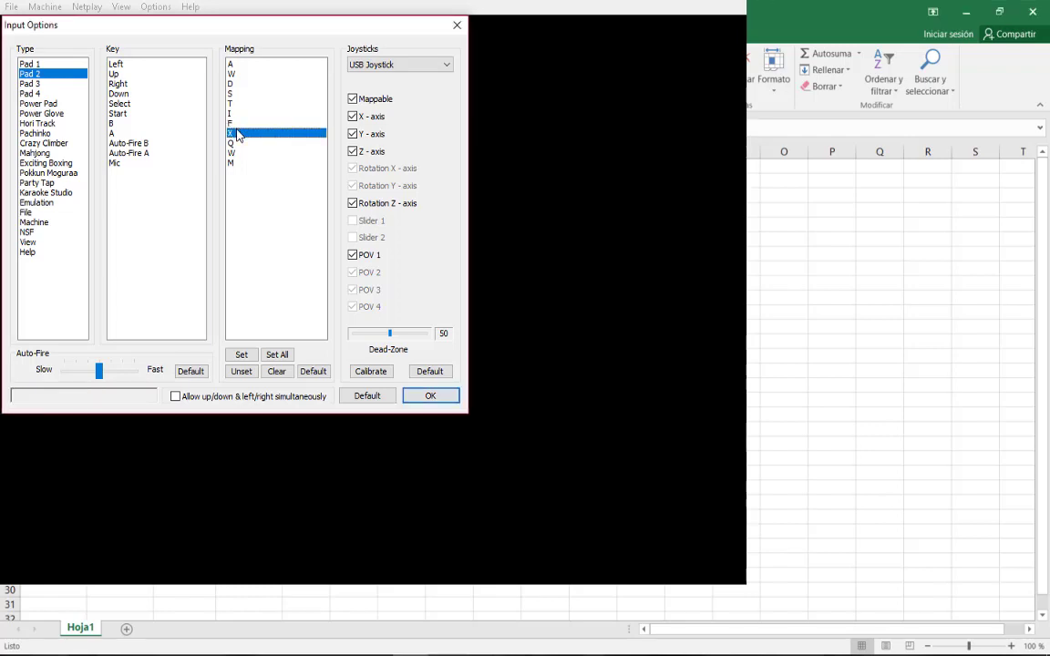
{"action": "double_click", "coordinate": [236, 133]}
{"action": "key", "text": "g"}
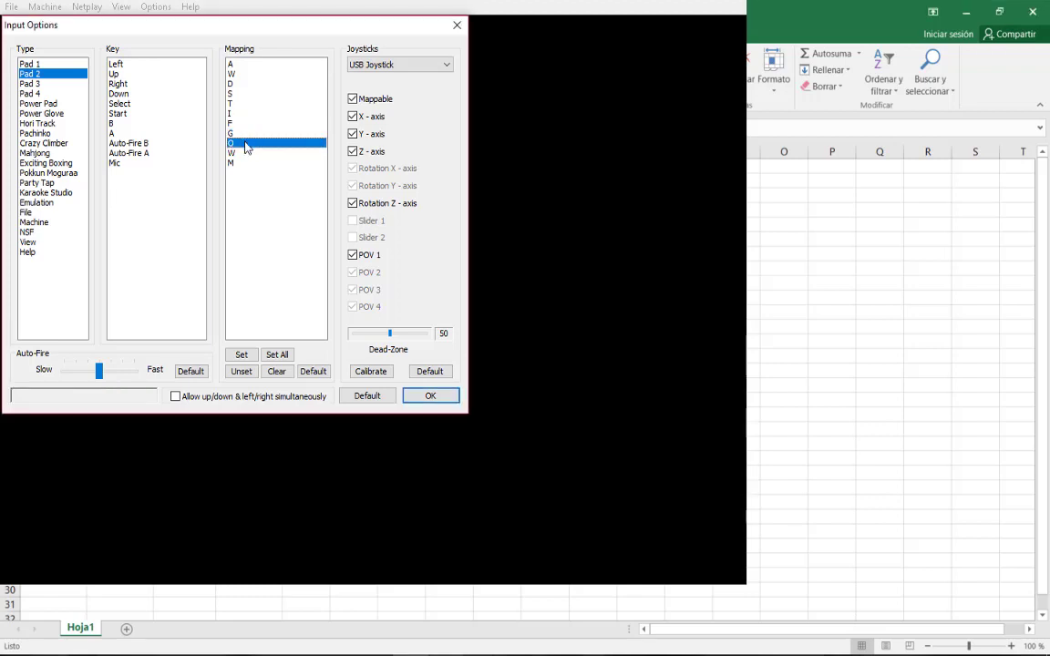
Map Pad 2's Auto-Fire B to the J key and Auto-Fire A to the K key.
{"action": "double_click", "coordinate": [244, 145]}
{"action": "key", "text": "j"}
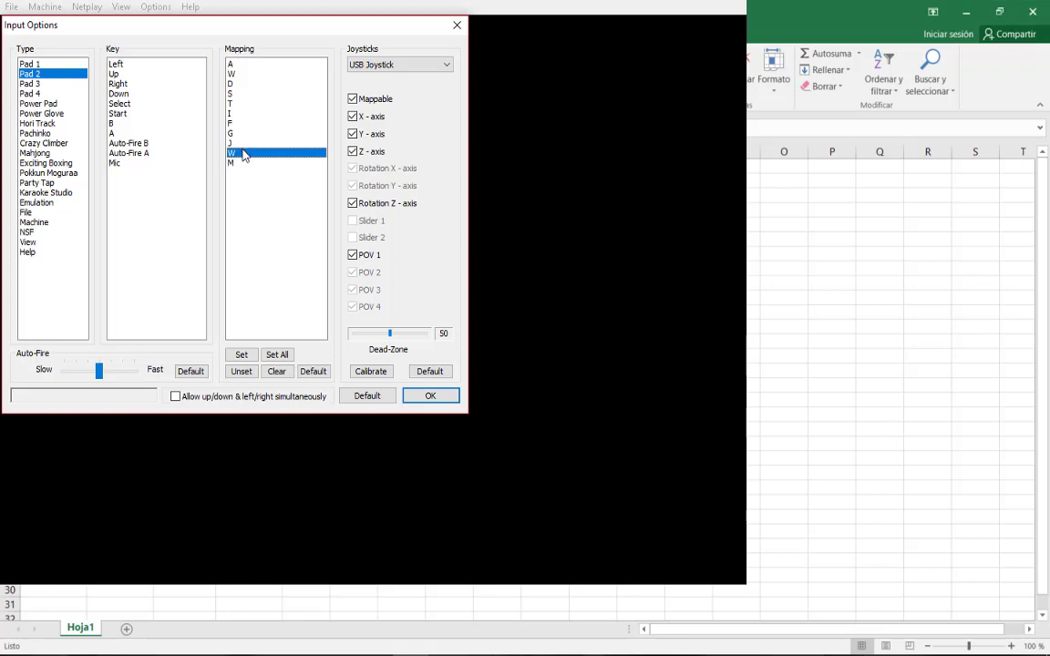
{"action": "double_click", "coordinate": [243, 155]}
{"action": "key", "text": "k"}
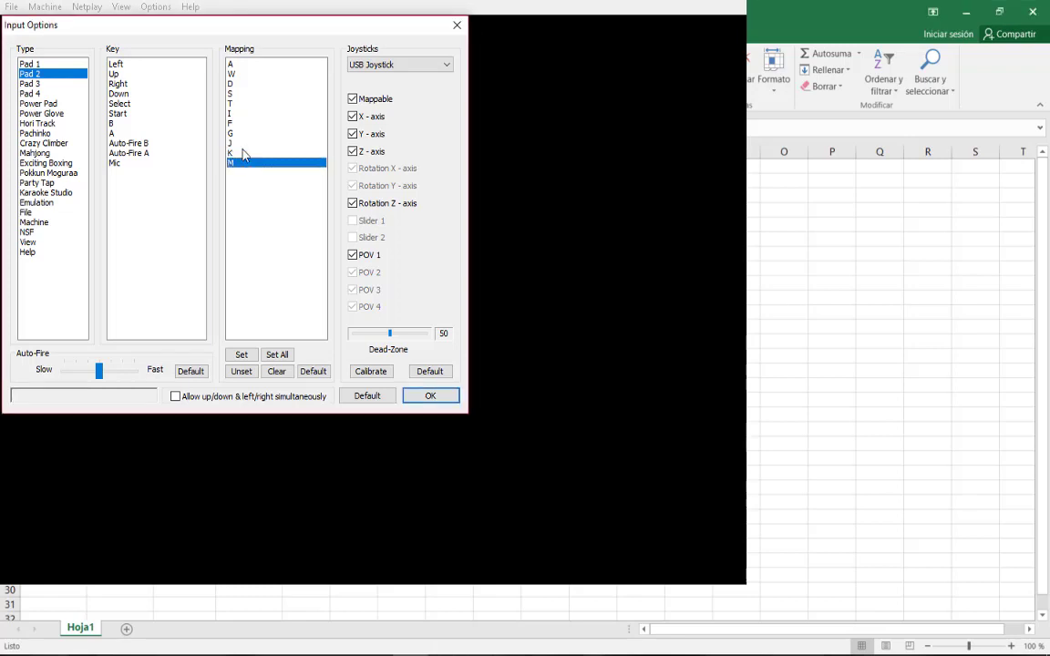
Map Mic to the Ñ key for both Pad 2 and Pad 1, and accept the input options.
{"action": "double_click", "coordinate": [241, 164]}
{"action": "key", "text": "ntilde"}
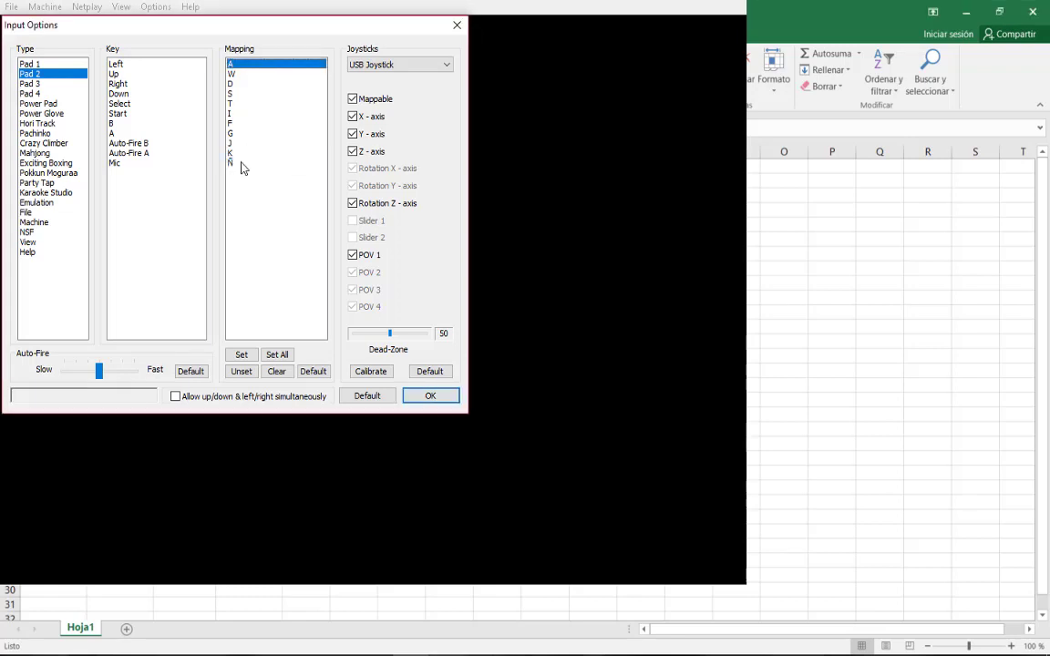
{"action": "left_click", "coordinate": [36, 61]}
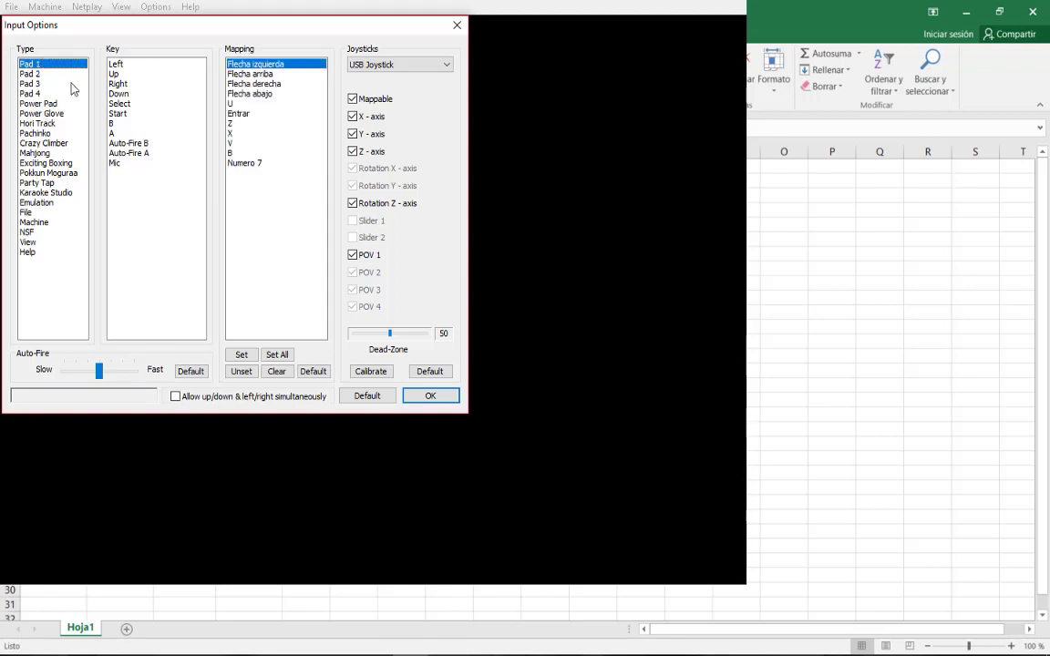
{"action": "double_click", "coordinate": [240, 164]}
{"action": "key", "text": "ntilde"}
{"action": "left_click", "coordinate": [431, 396]}
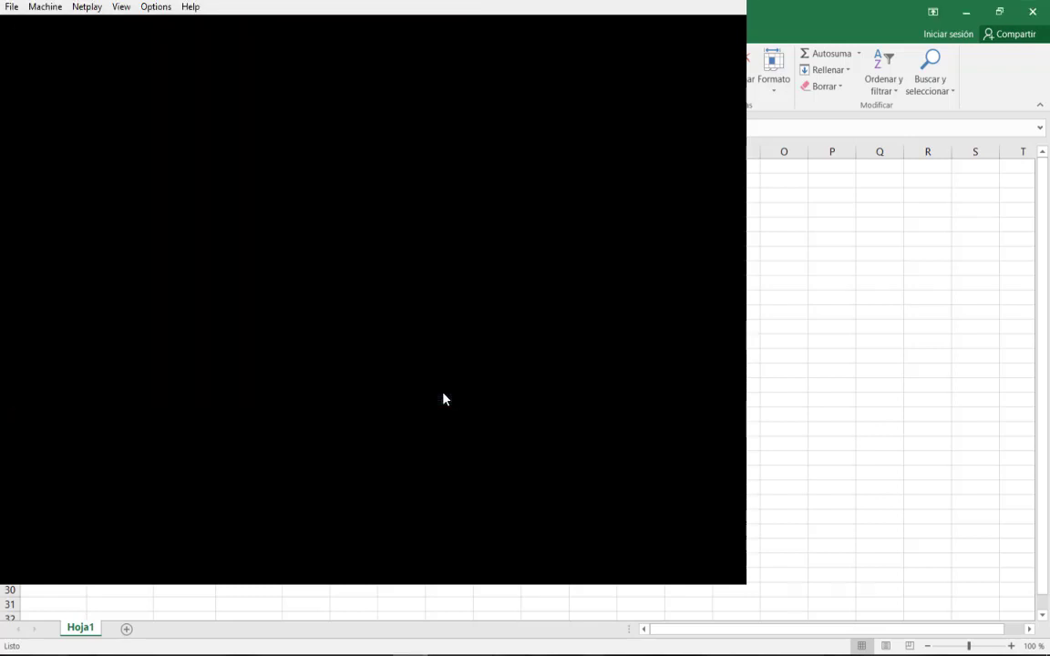
Reopen the input options to review the saved Pad 1 and Pad 2 mappings, and close them.
{"action": "left_click", "coordinate": [155, 6]}
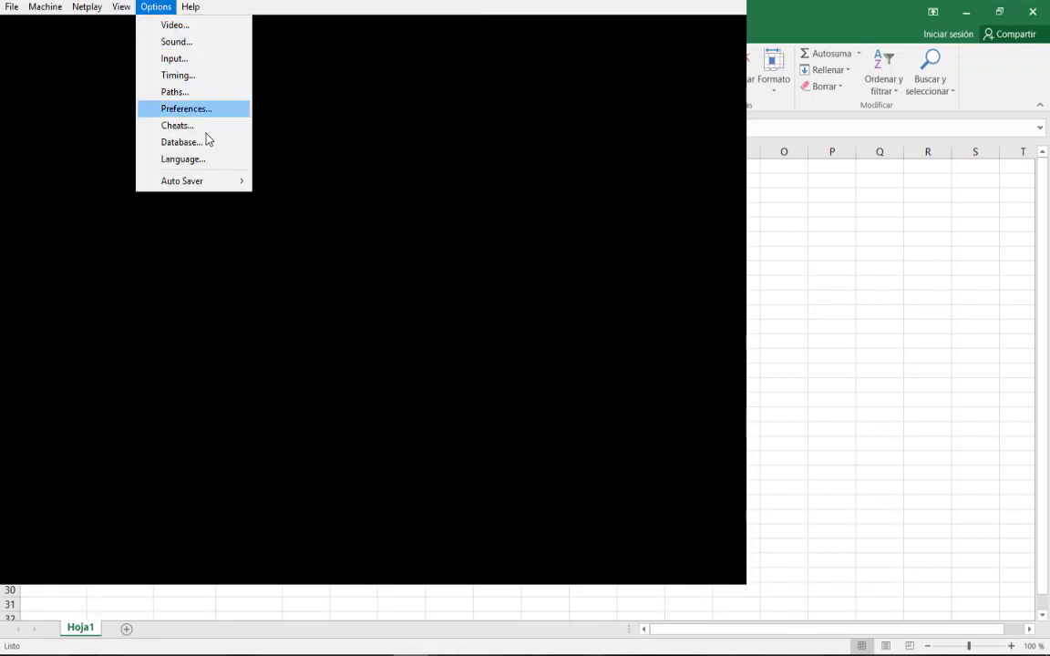
{"action": "left_click", "coordinate": [174, 58]}
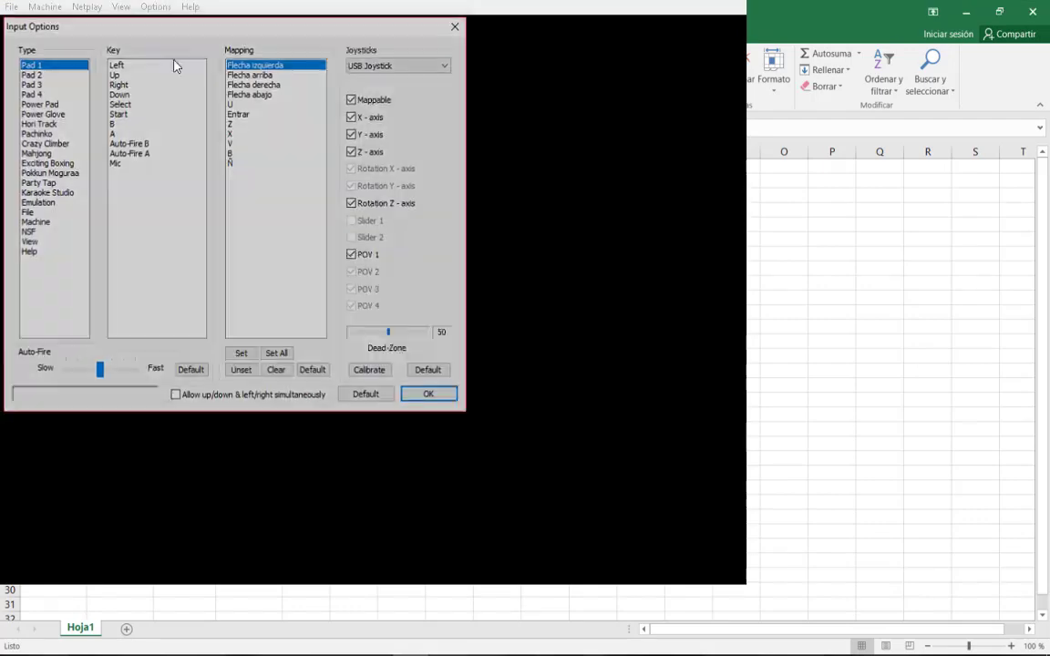
{"action": "left_click", "coordinate": [34, 74]}
{"action": "left_click", "coordinate": [430, 396]}
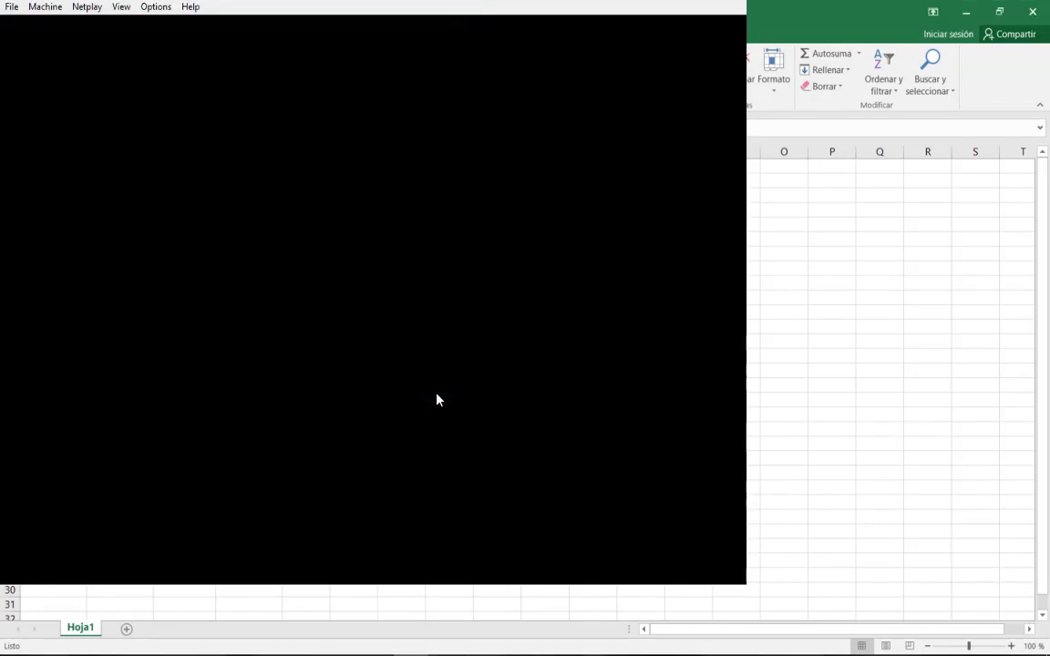
Exit Nestopia and dismiss the program compatibility assistant without running the program again.
{"action": "left_click", "coordinate": [5, 6]}
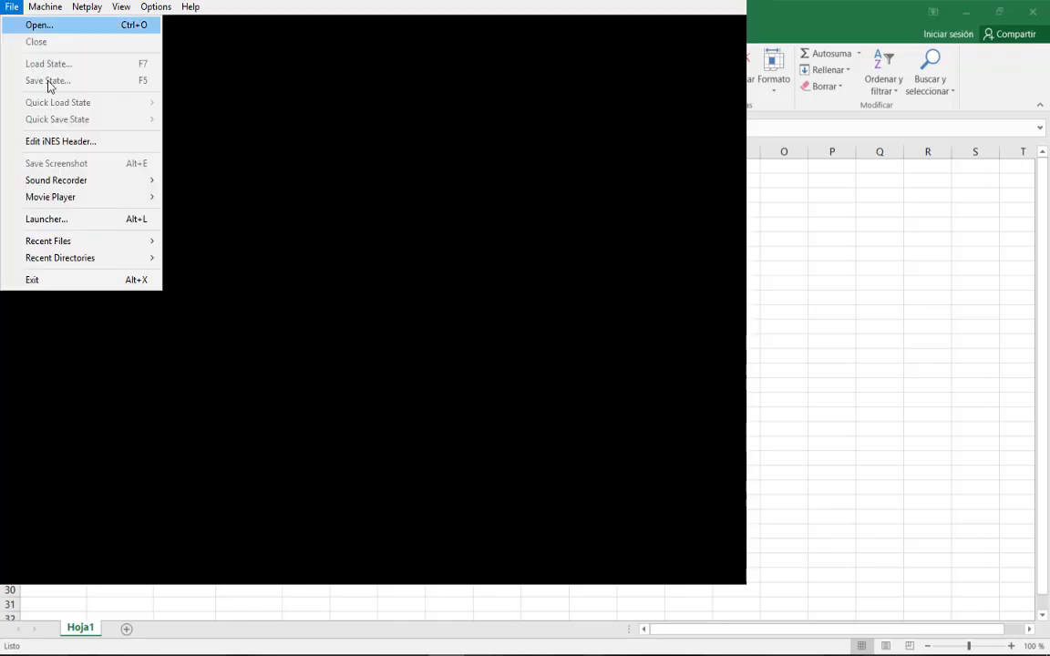
{"action": "left_click", "coordinate": [100, 281]}
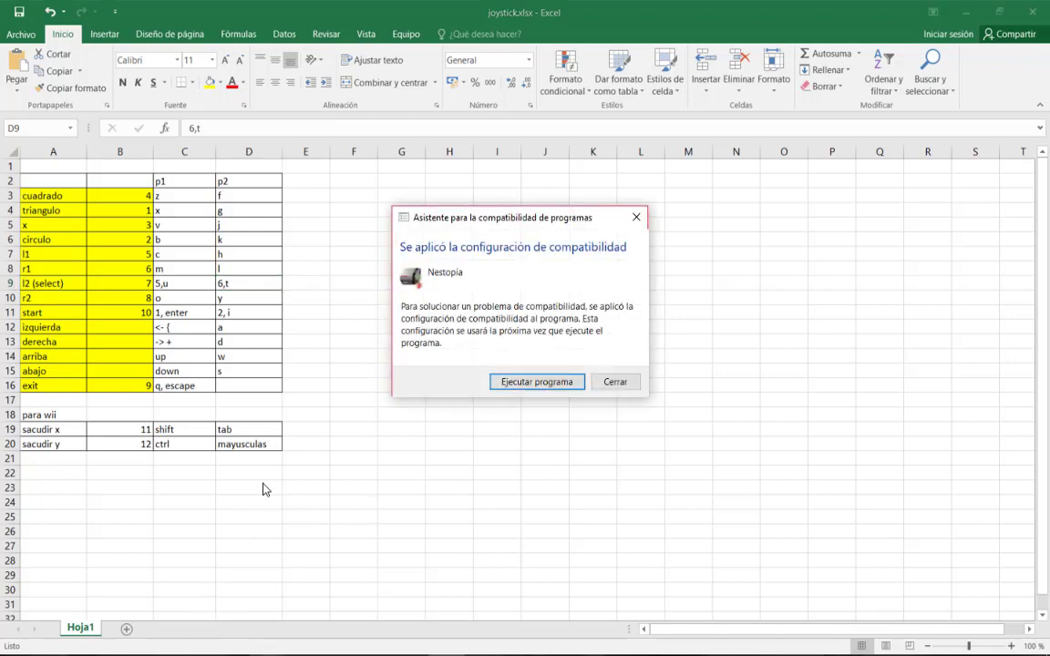
{"action": "left_click", "coordinate": [616, 382]}
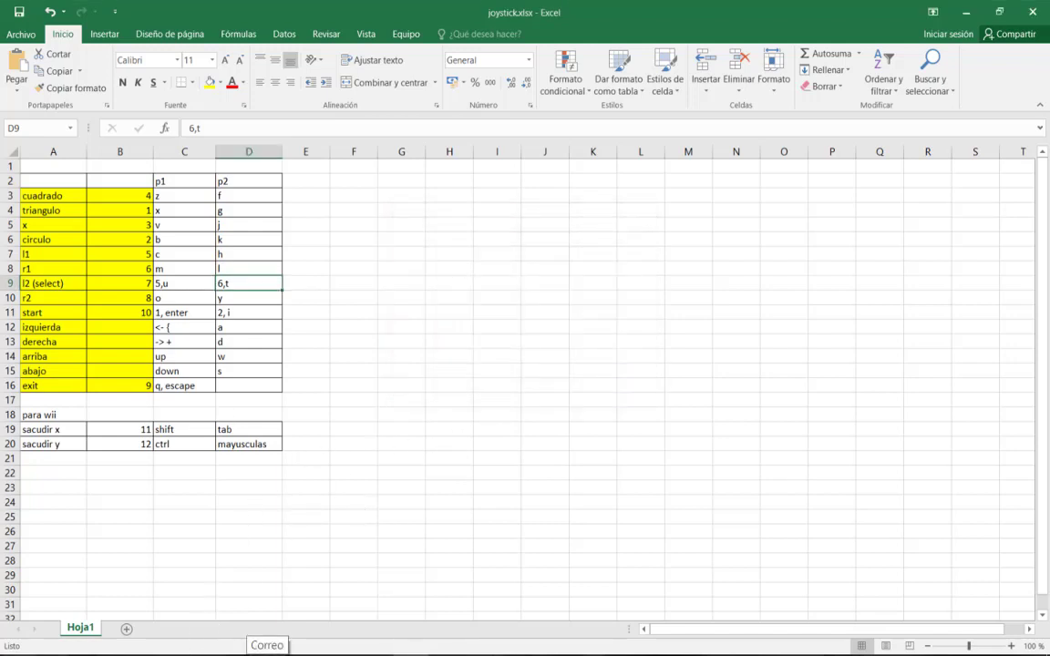
Go to the SNES folder under Emuladores in File Explorer, launch snes9x.exe and maximize its window.
{"action": "mouse_move", "coordinate": [274, 652]}
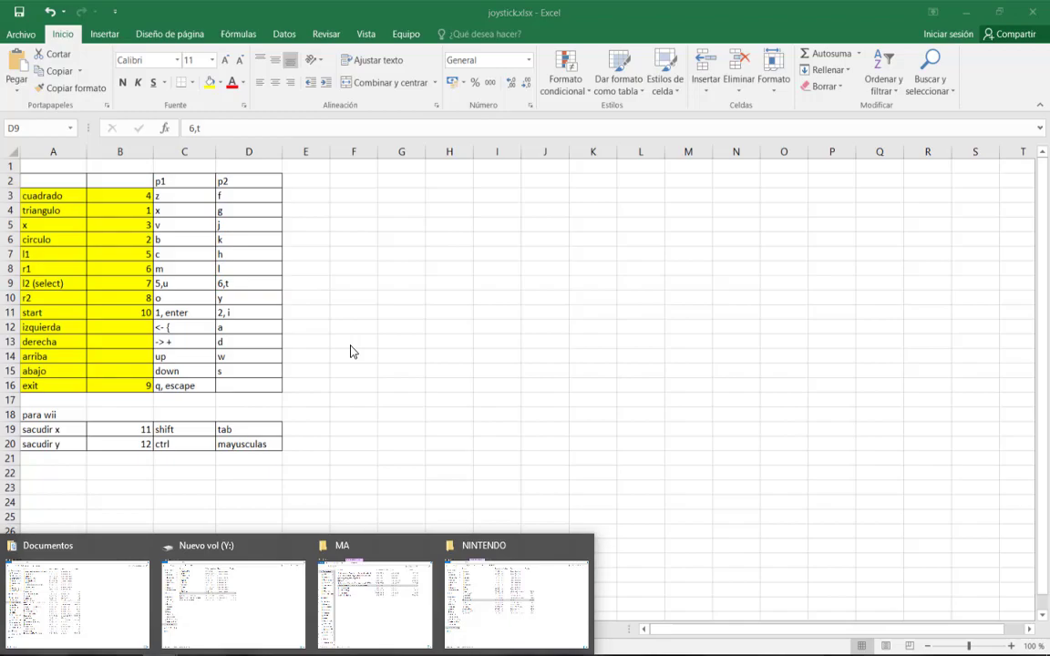
{"action": "left_click", "coordinate": [497, 583]}
{"action": "left_click", "coordinate": [280, 50]}
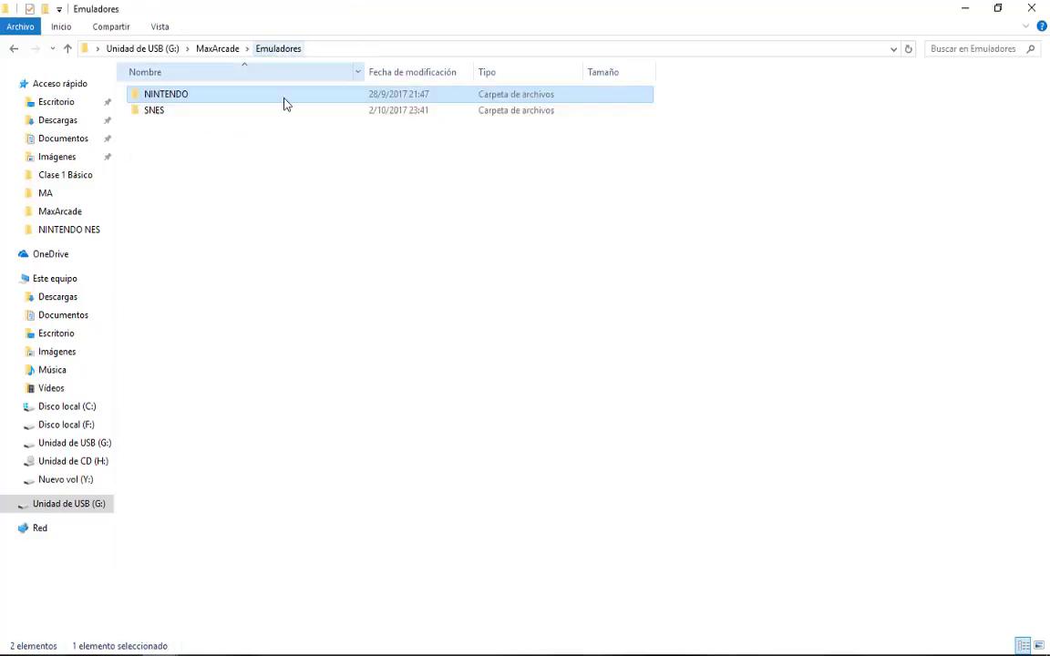
{"action": "double_click", "coordinate": [168, 111]}
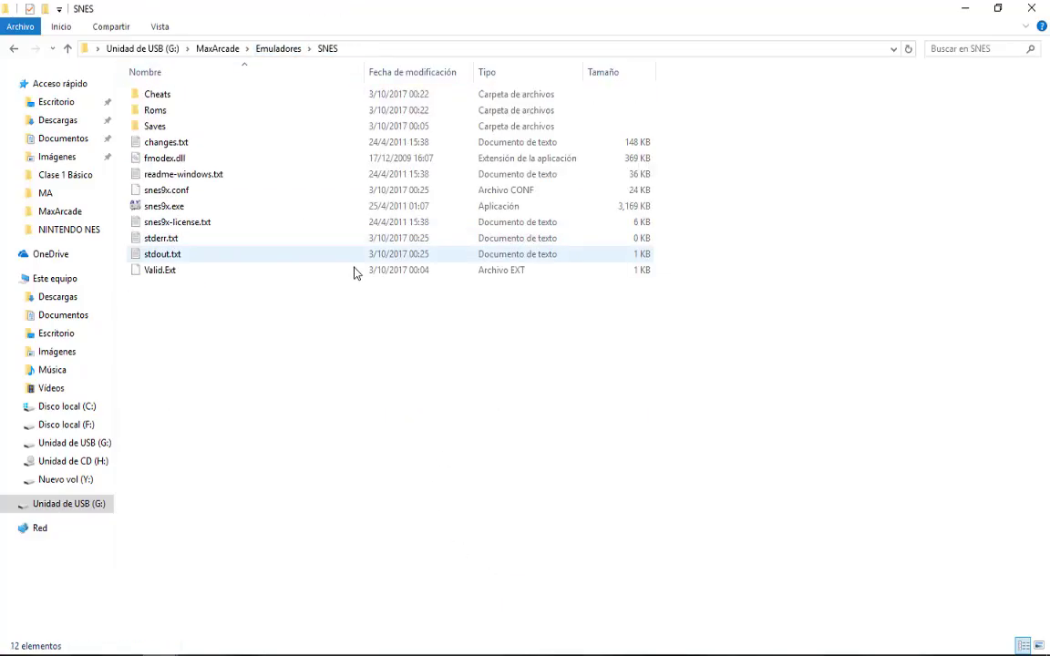
{"action": "left_click", "coordinate": [175, 208]}
{"action": "double_click", "coordinate": [174, 209]}
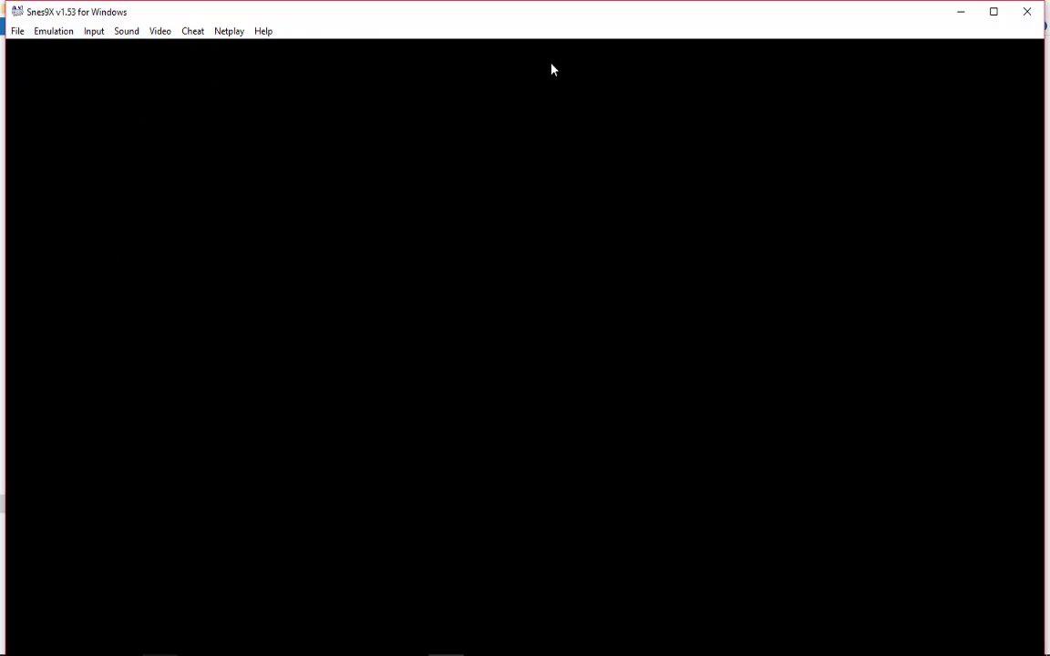
{"action": "double_click", "coordinate": [546, 21]}
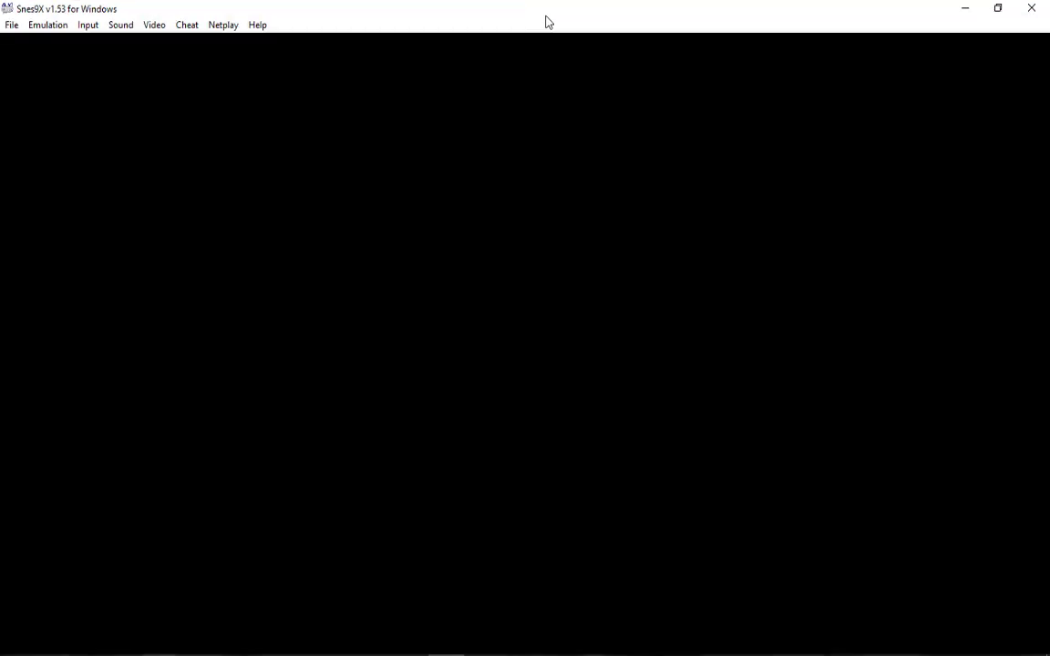
In the input configuration, map Joypad #1's B to the V key, A to B, Y to Z and X to X.
{"action": "left_click", "coordinate": [94, 30]}
{"action": "mouse_move", "coordinate": [182, 25]}
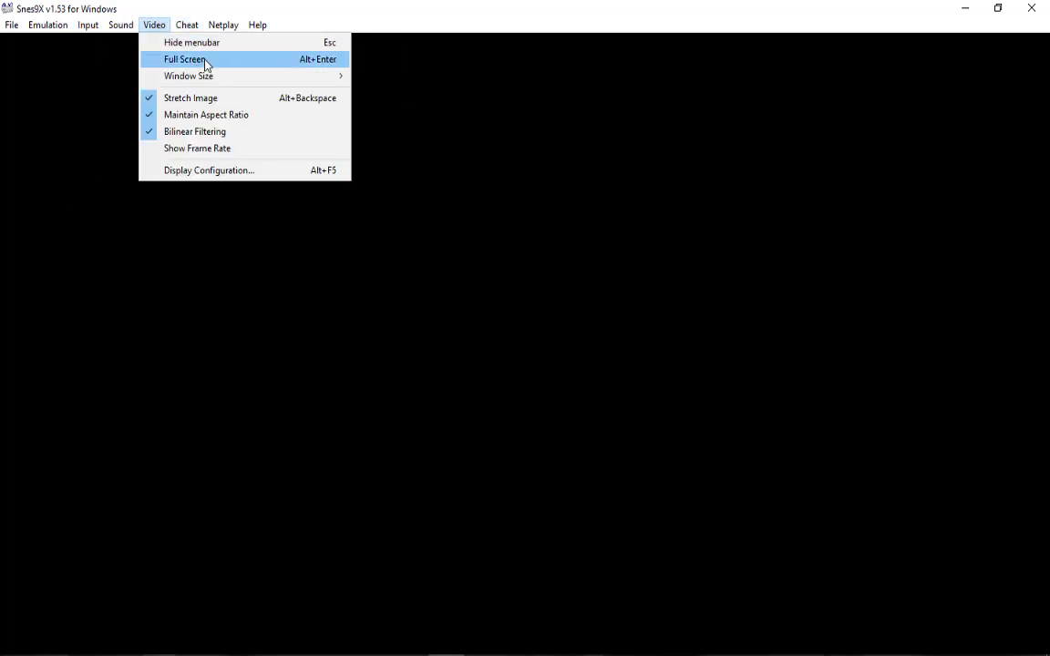
{"action": "mouse_move", "coordinate": [240, 81]}
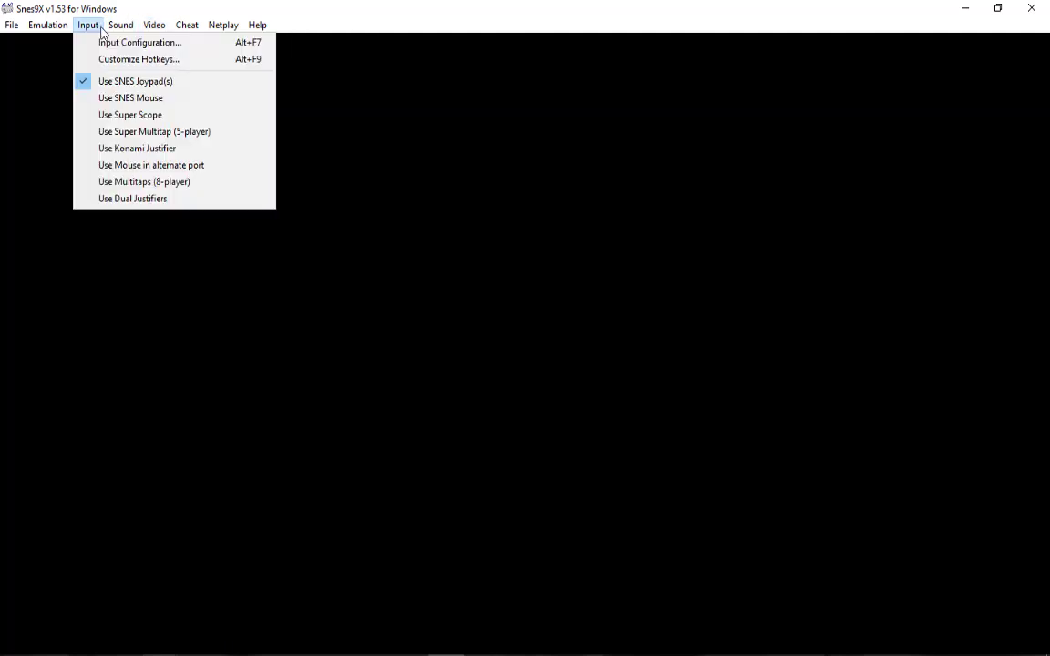
{"action": "left_click", "coordinate": [94, 41]}
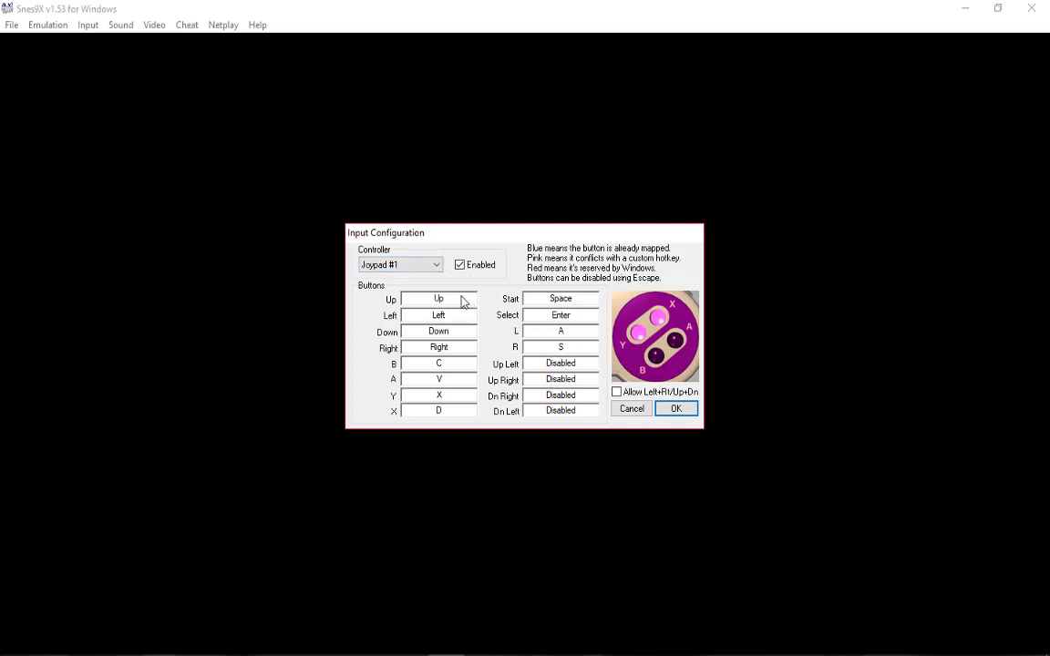
{"action": "left_click", "coordinate": [457, 370]}
{"action": "key", "text": "v"}
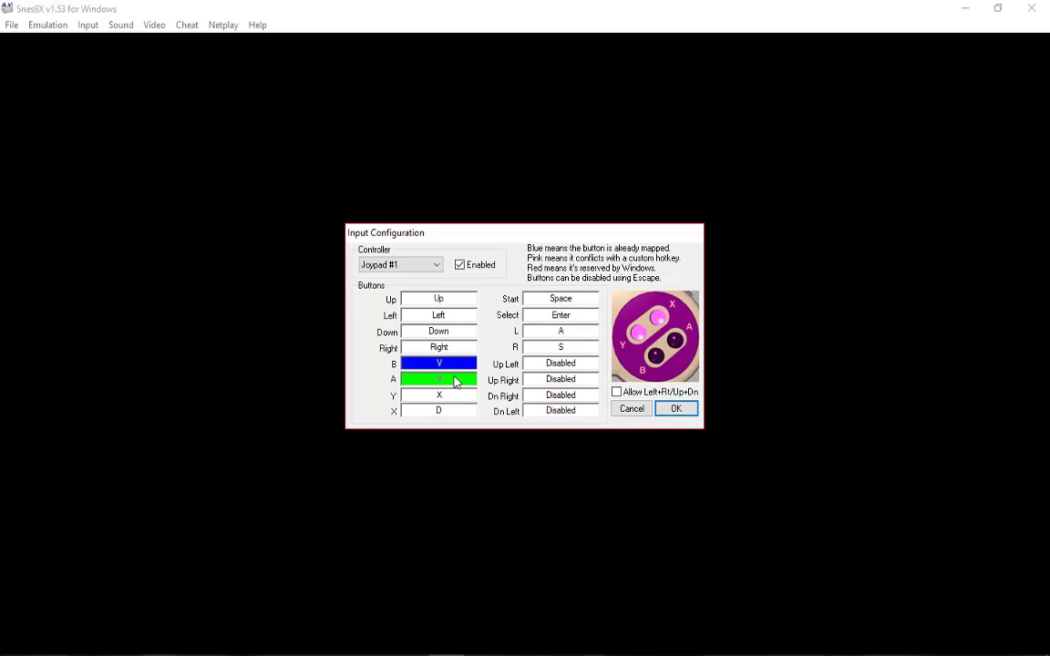
{"action": "key", "text": "b"}
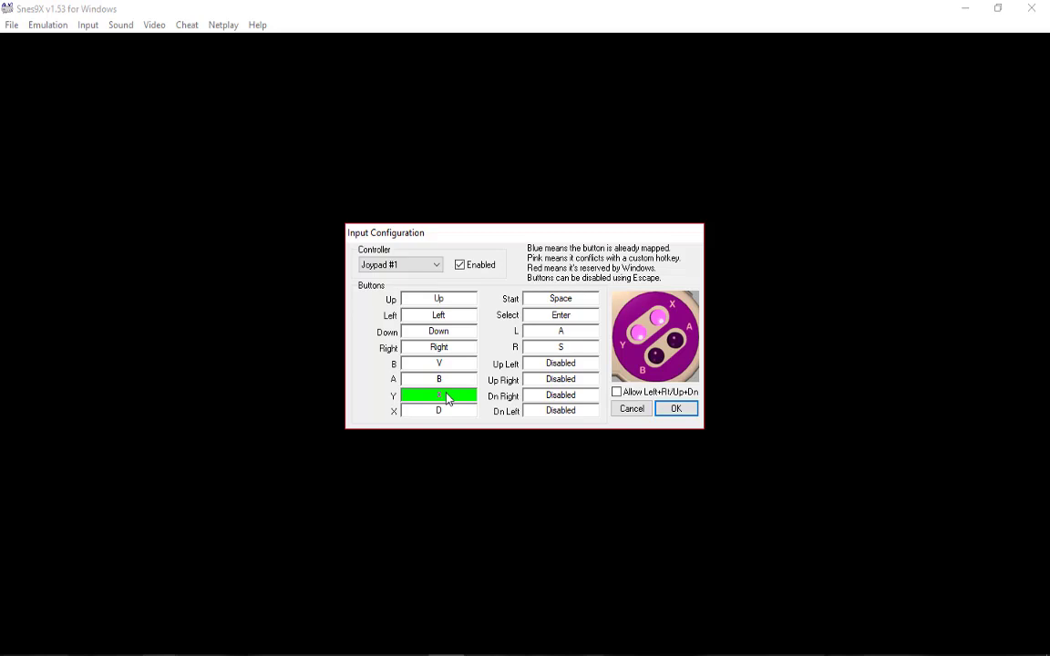
{"action": "key", "text": "z"}
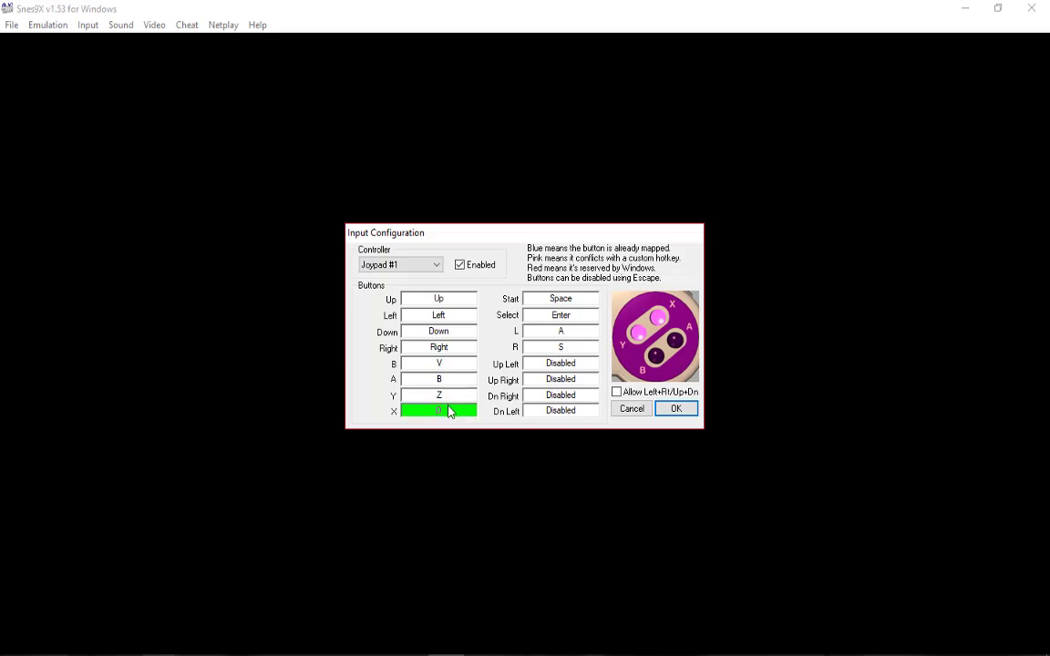
{"action": "key", "text": "x"}
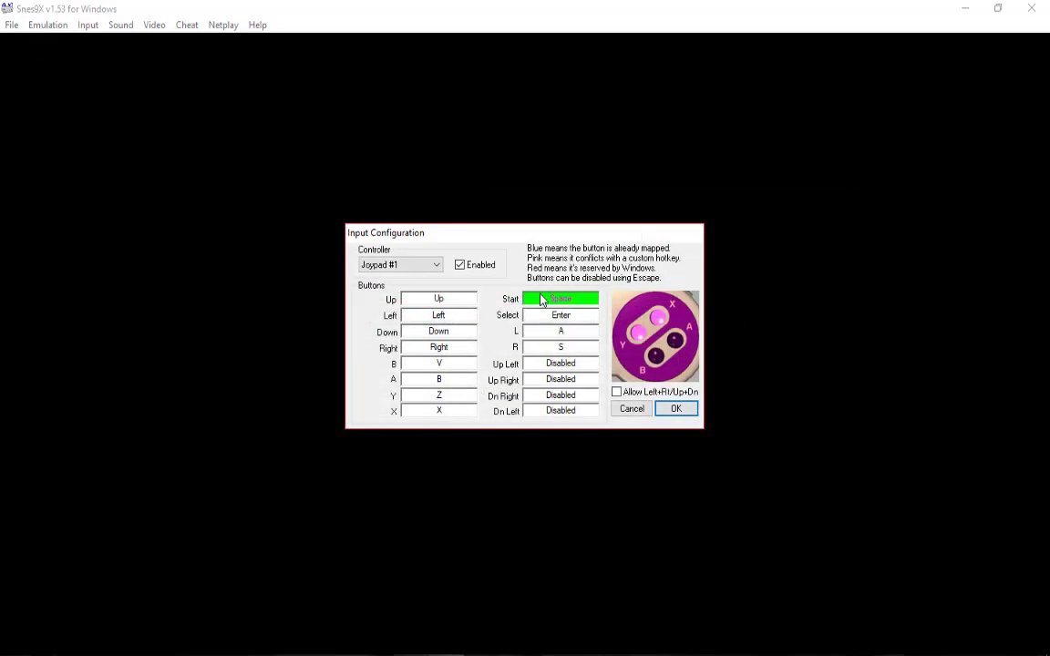
Map Joypad #1's Start to Enter, Select to the U key and L to the C key.
{"action": "key", "text": "Return"}
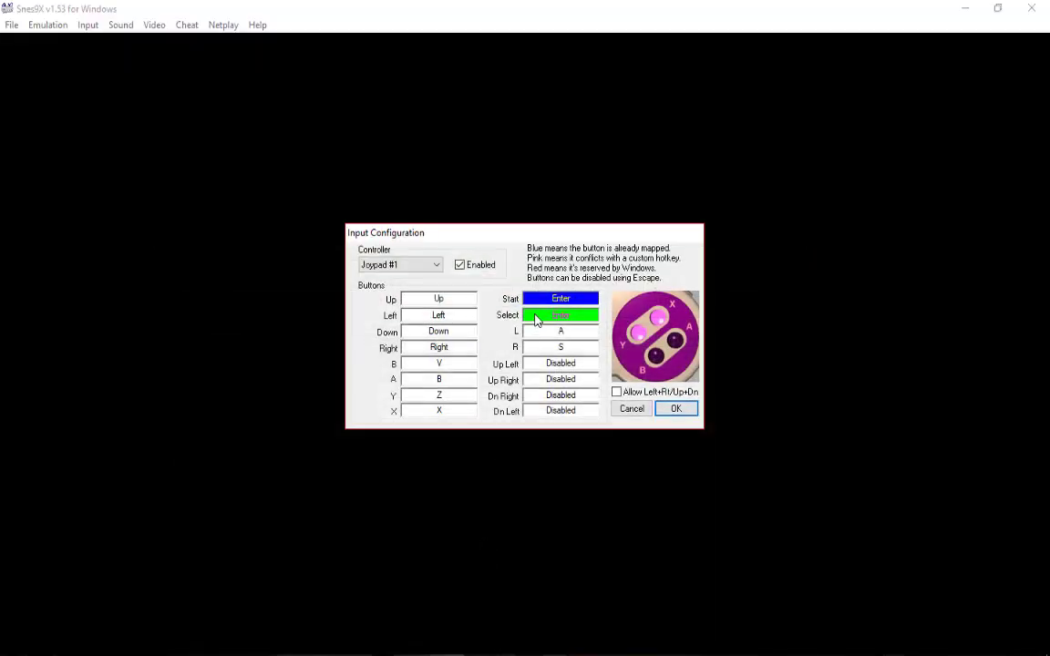
{"action": "key", "text": "u"}
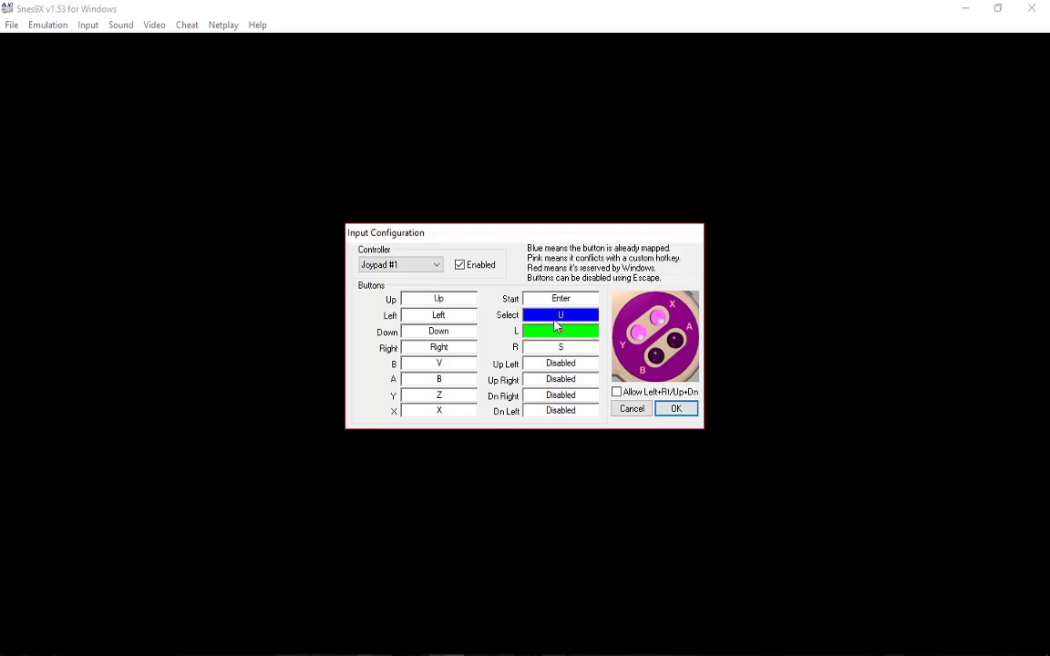
{"action": "key", "text": "c"}
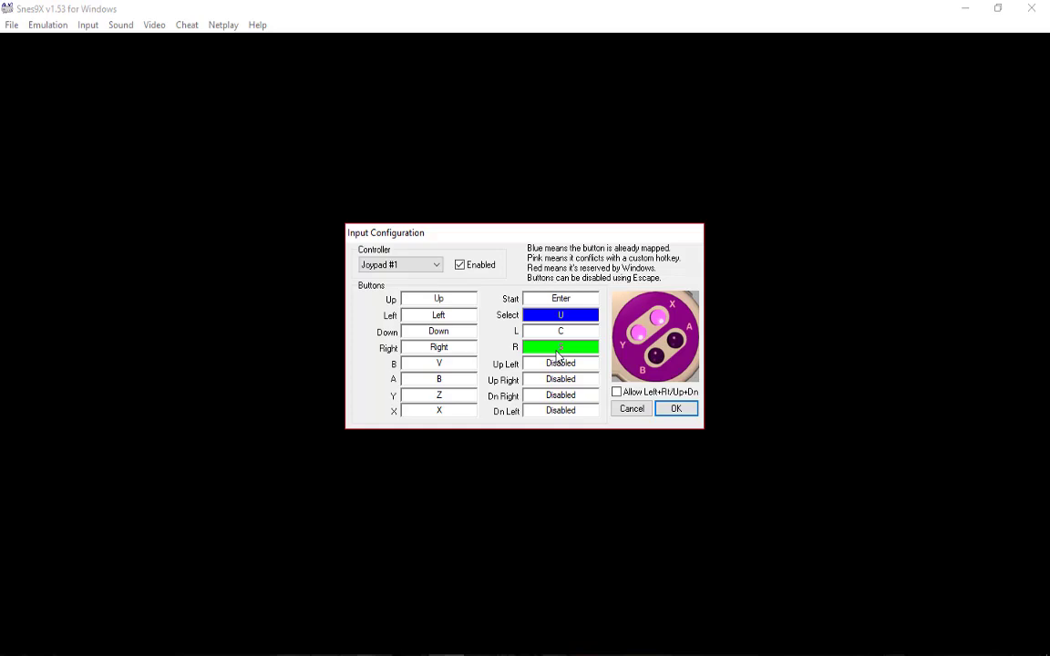
Look up player 1's r1 key in joystick.xlsx in Excel and return to the Snes9X input configuration.
{"action": "key", "text": "alt+Tab"}
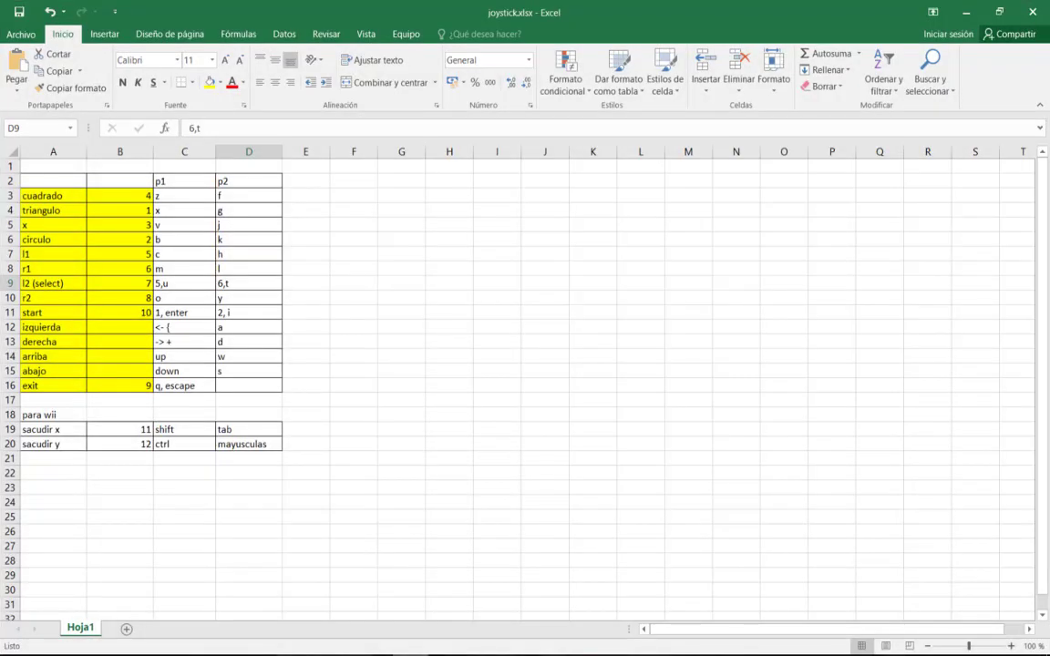
{"action": "key", "text": "alt+Tab"}
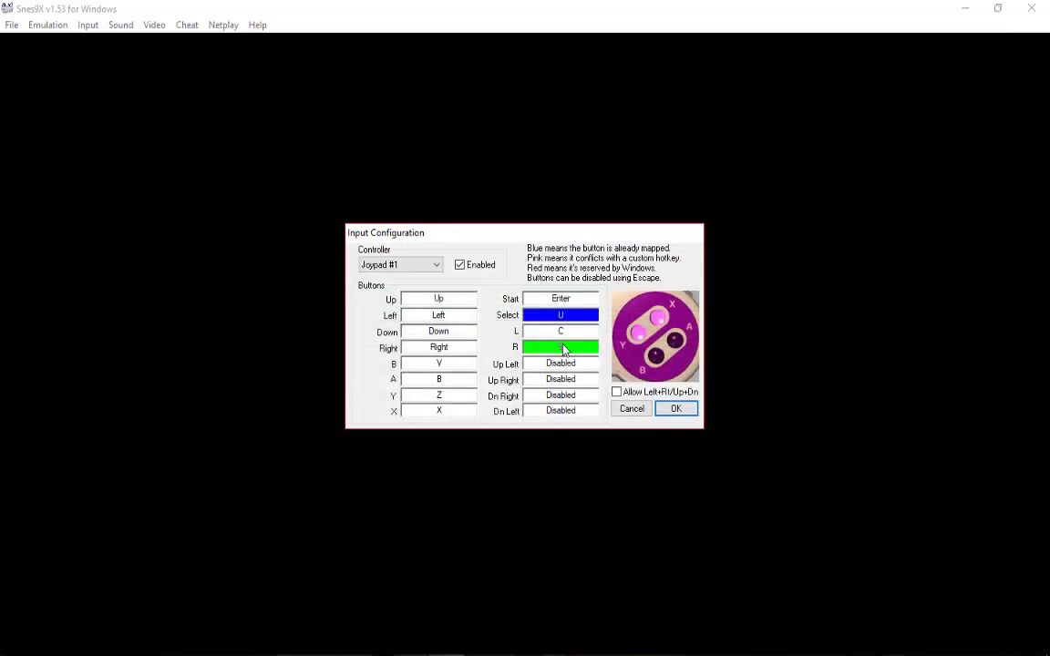
Map Joypad #1's R to the M key, and Joypad #2's Up, Left, Down and Right to W, A, S and D.
{"action": "key", "text": "m"}
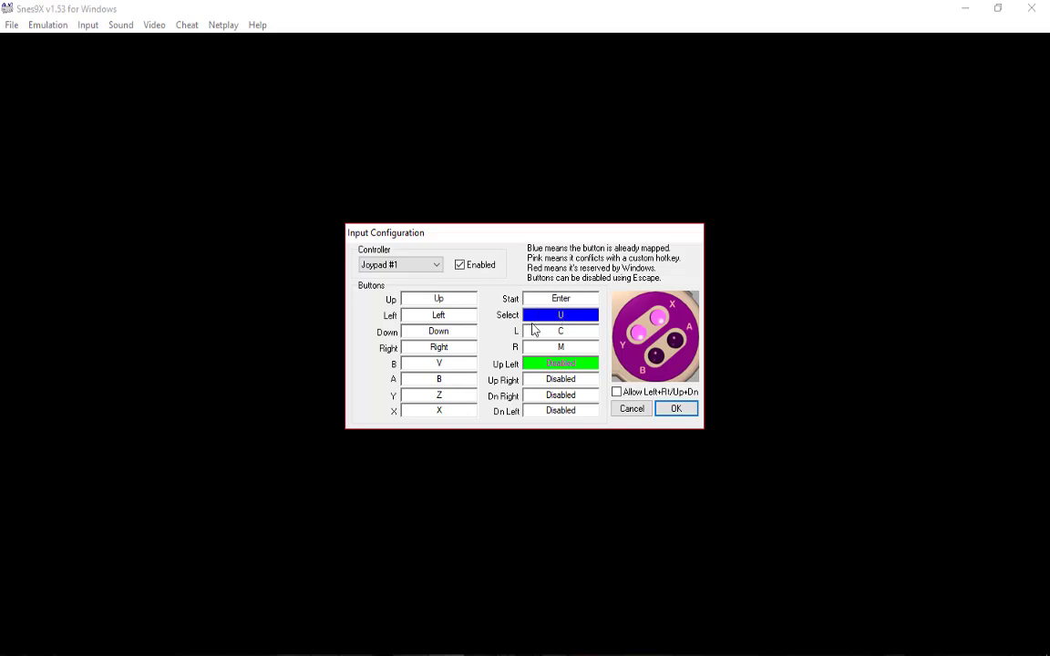
{"action": "left_click", "coordinate": [427, 265]}
{"action": "left_click", "coordinate": [412, 290]}
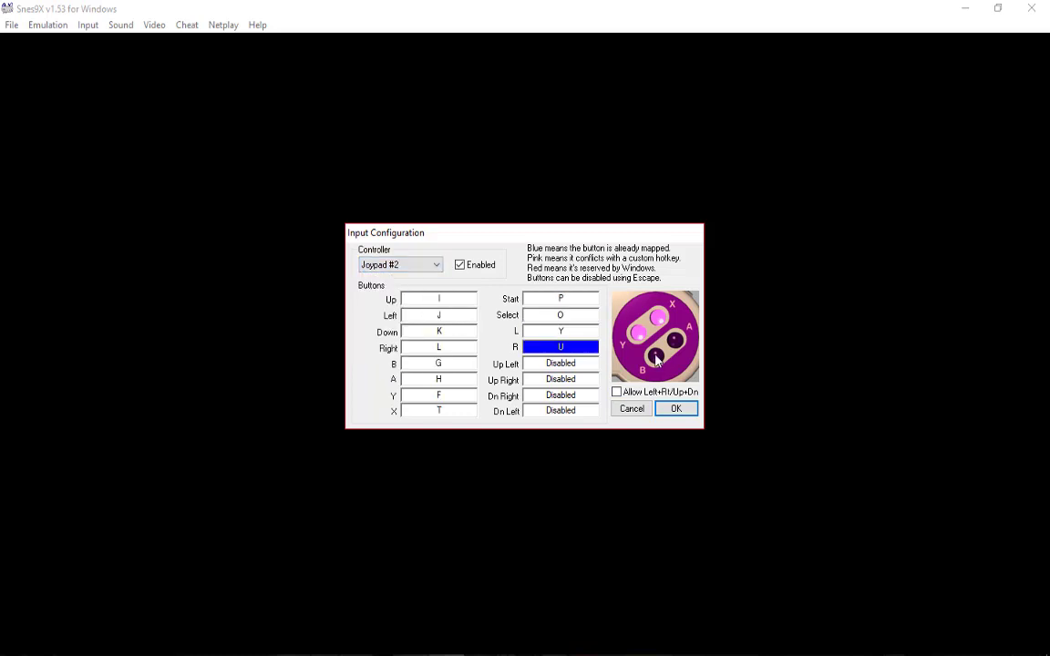
{"action": "left_click", "coordinate": [443, 303]}
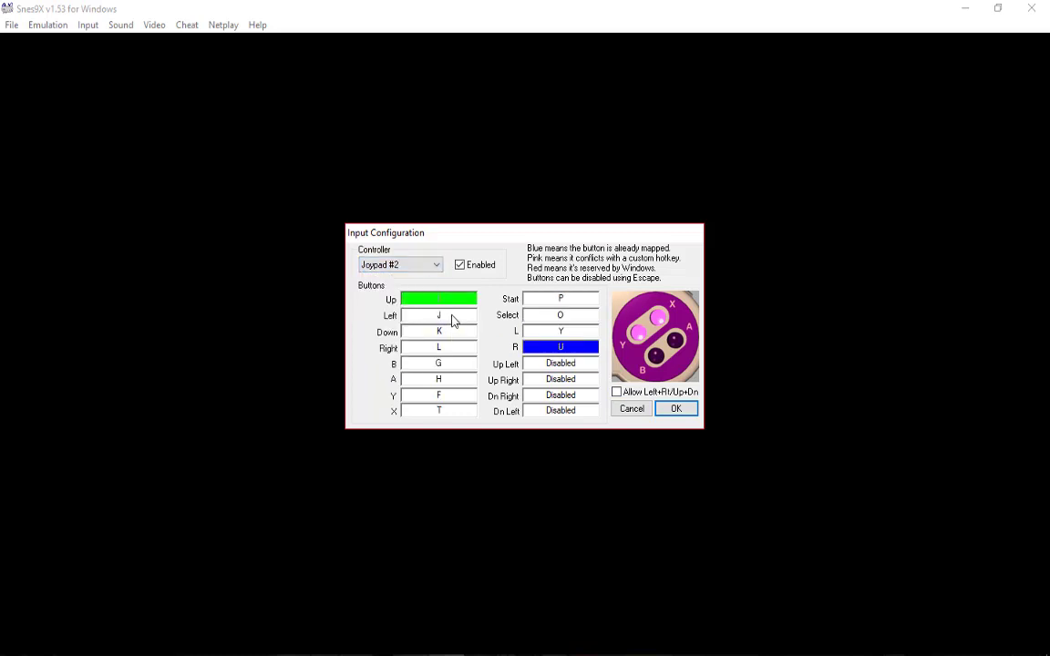
{"action": "key", "text": "w"}
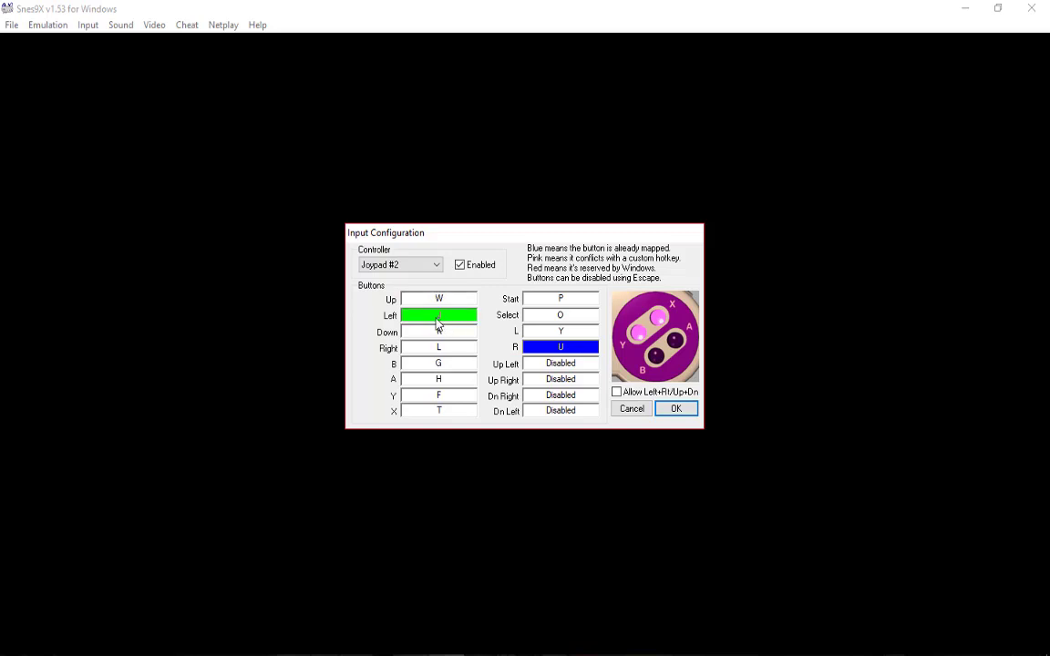
{"action": "key", "text": "a"}
{"action": "key", "text": "s"}
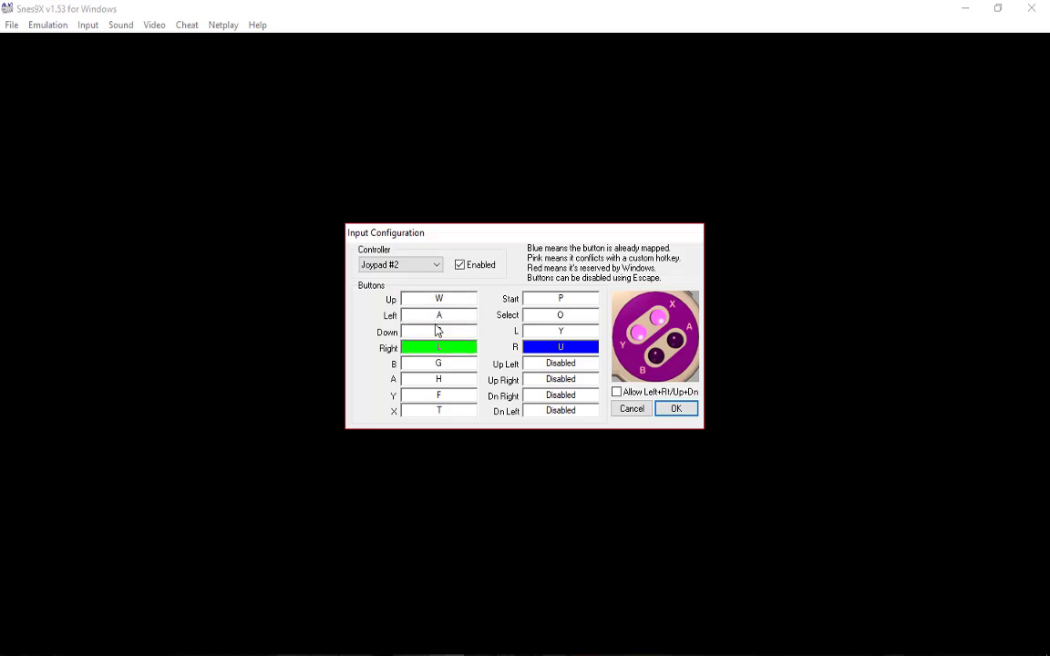
{"action": "key", "text": "d"}
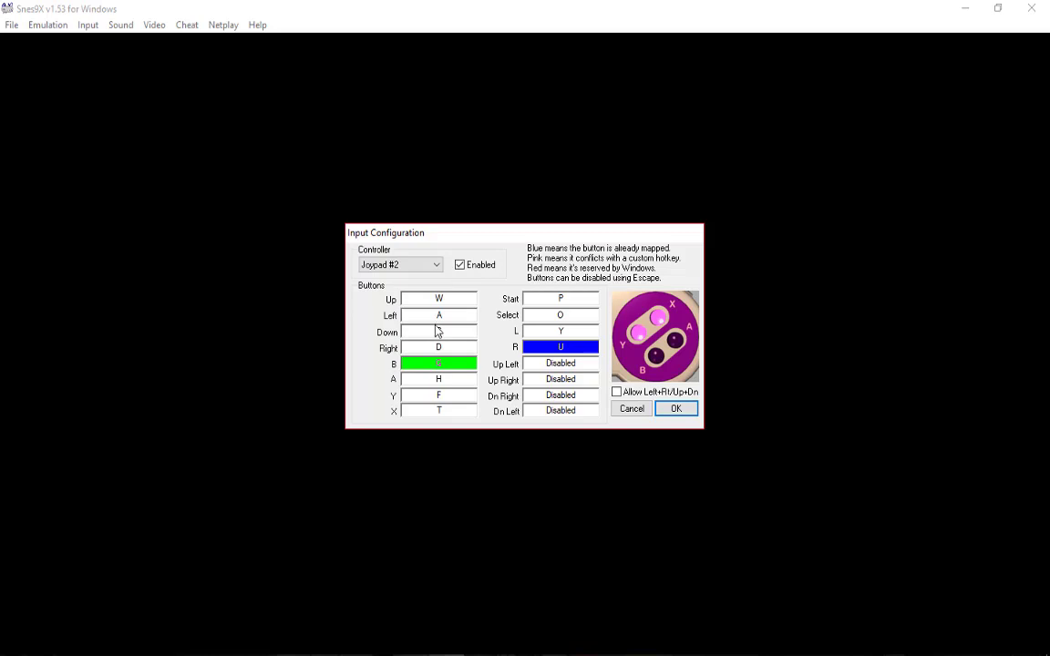
Map Joypad #2's B to the J key, A to K, Y to F and X to G.
{"action": "key", "text": "j"}
{"action": "key", "text": "k"}
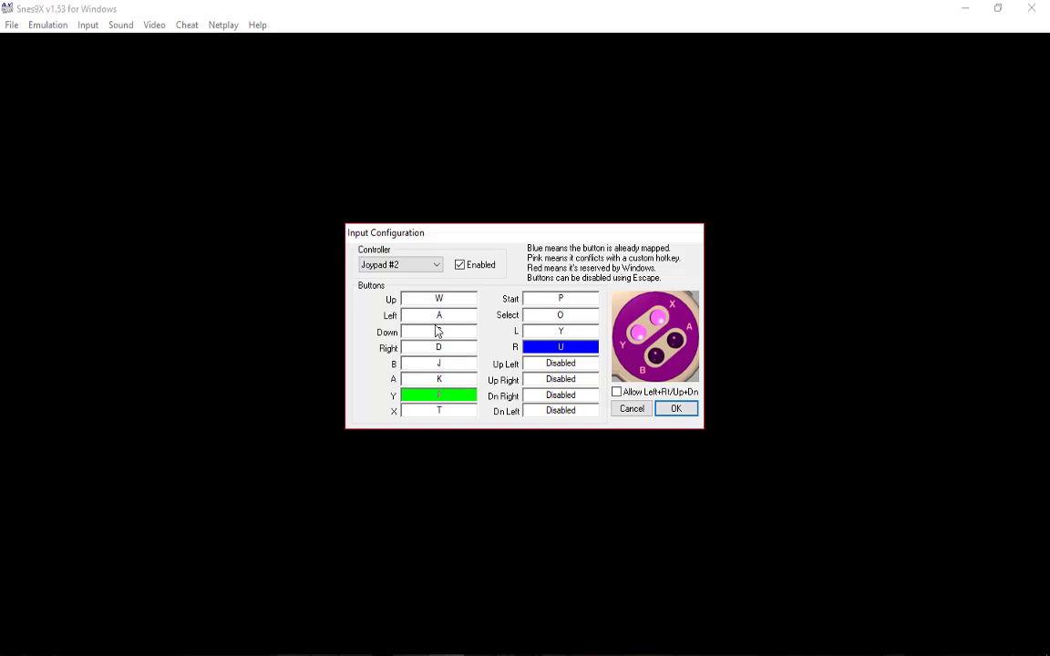
{"action": "key", "text": "f"}
{"action": "key", "text": "g"}
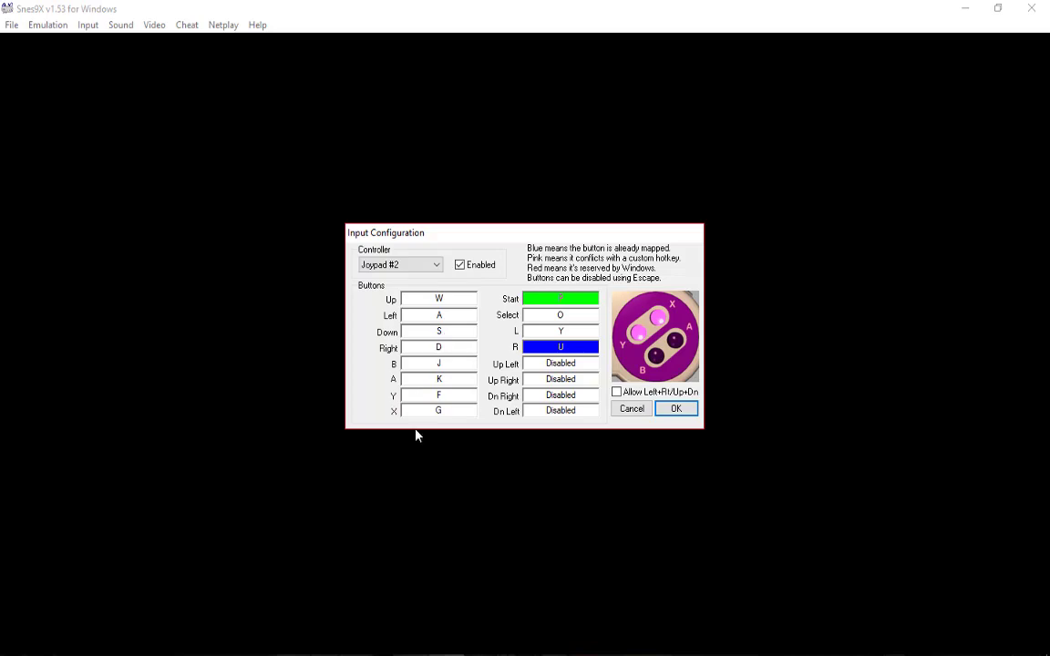
Checking player 2's keys in joystick.xlsx, map Joypad #2's Start to I, Select to T, L to H and R to L.
{"action": "key", "text": "alt+Tab"}
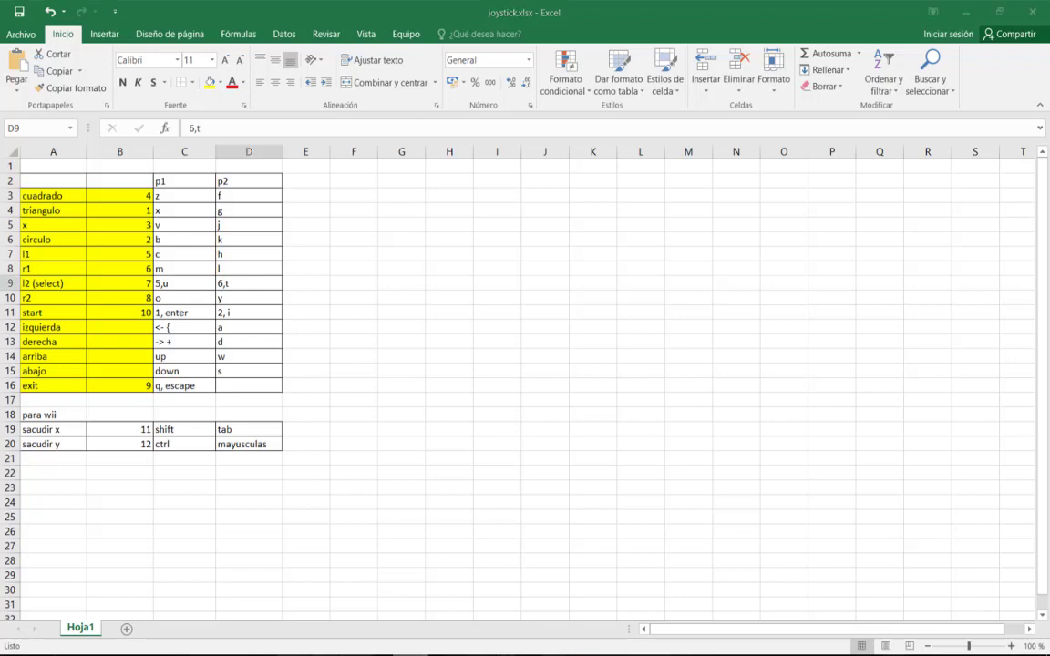
{"action": "key", "text": "alt+Tab"}
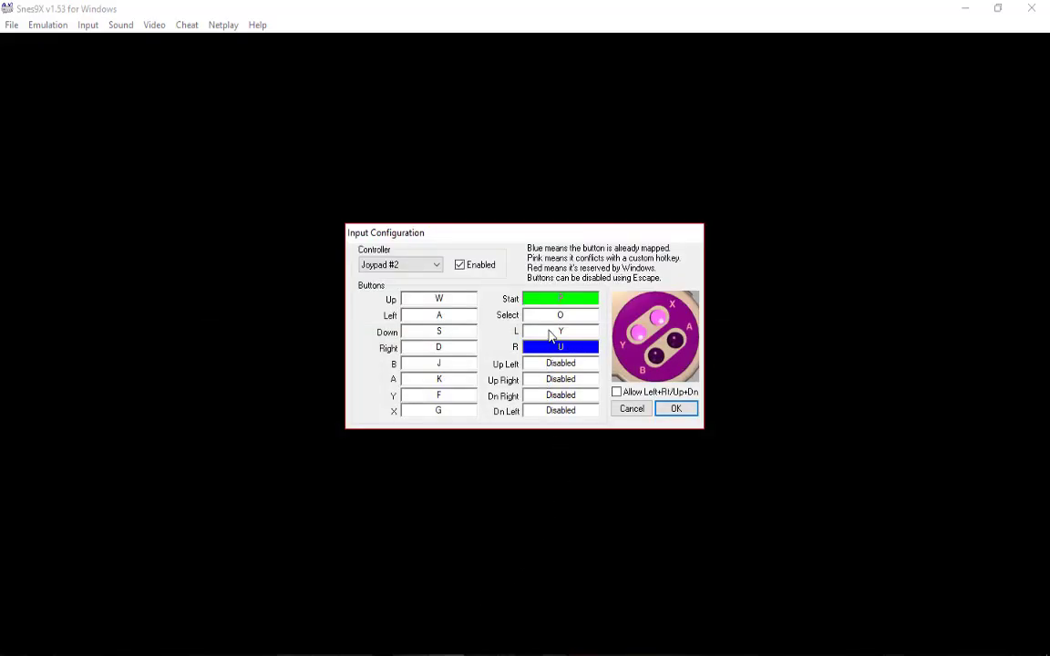
{"action": "key", "text": "i"}
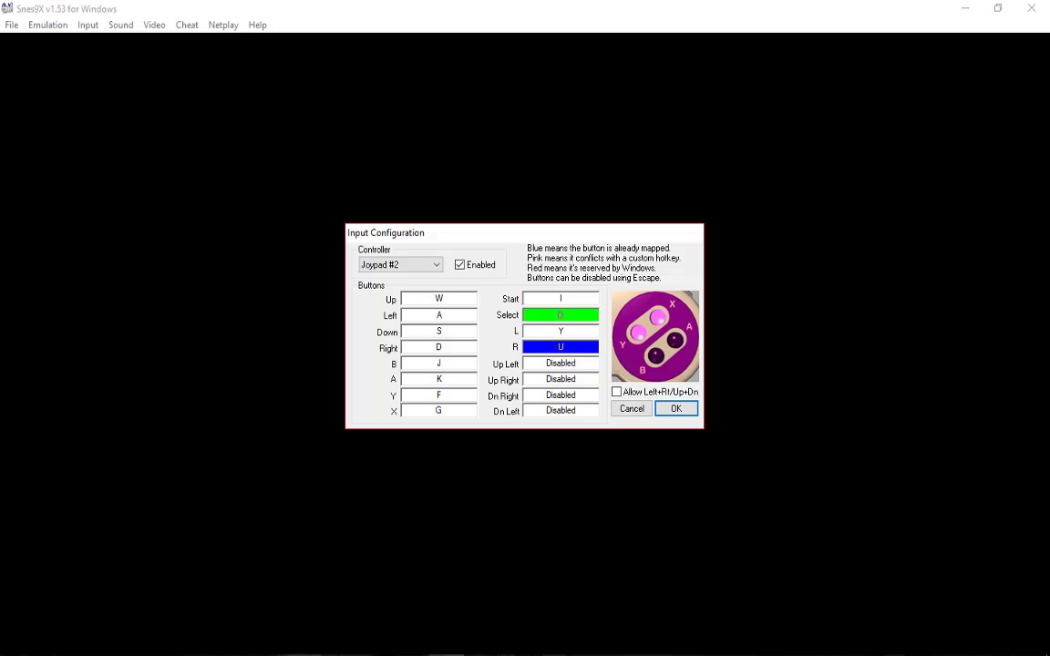
{"action": "key", "text": "alt+Tab"}
{"action": "key", "text": "alt+Tab"}
{"action": "key", "text": "alt+Tab"}
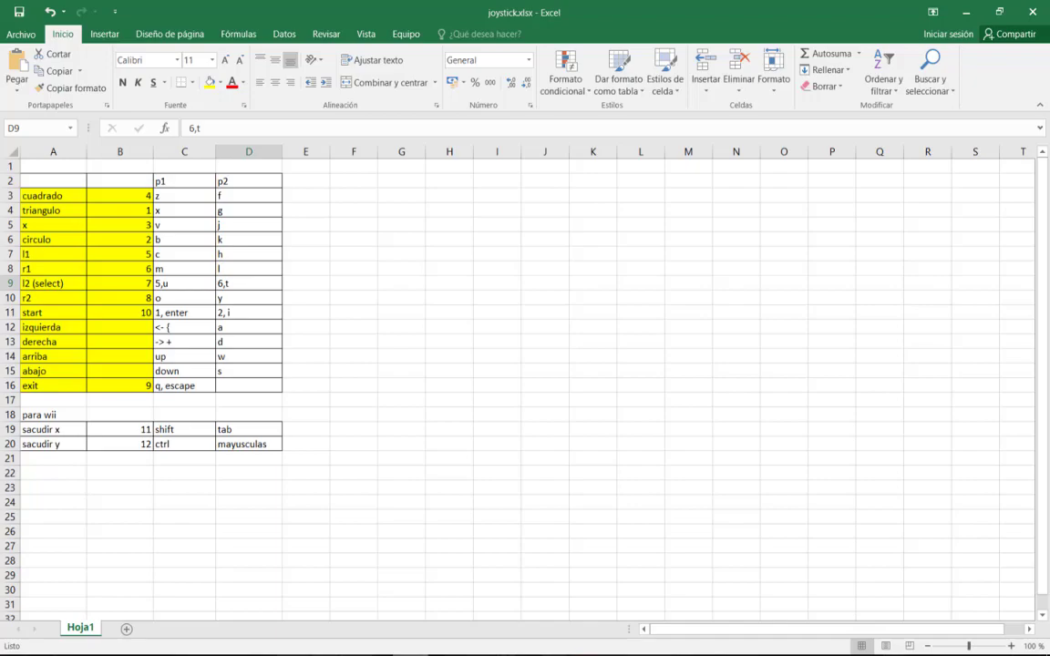
{"action": "key", "text": "alt+Tab"}
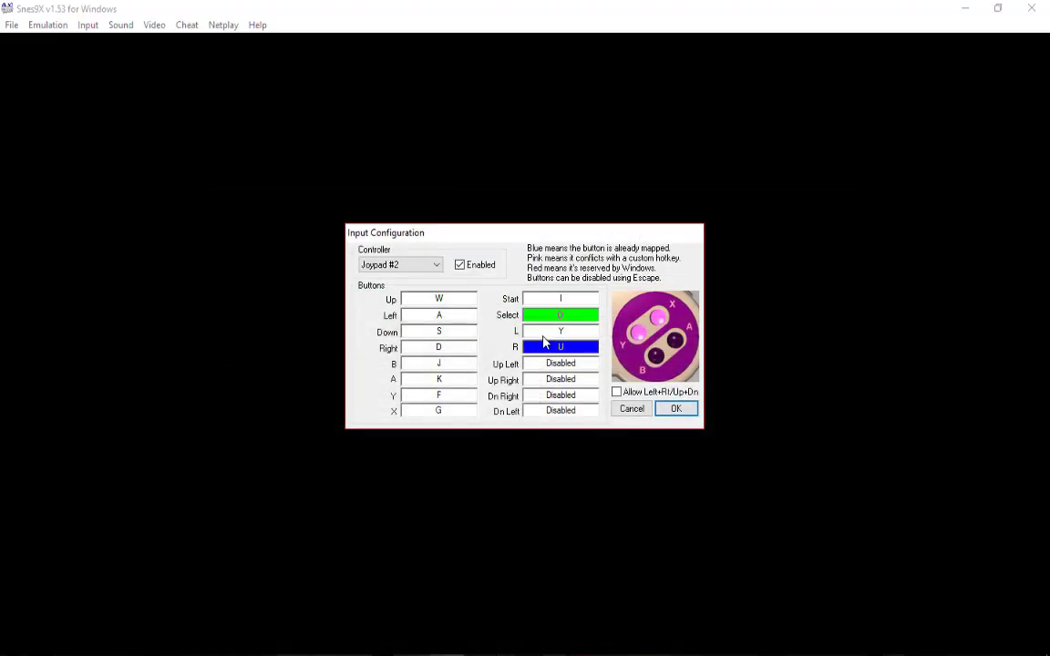
{"action": "key", "text": "t"}
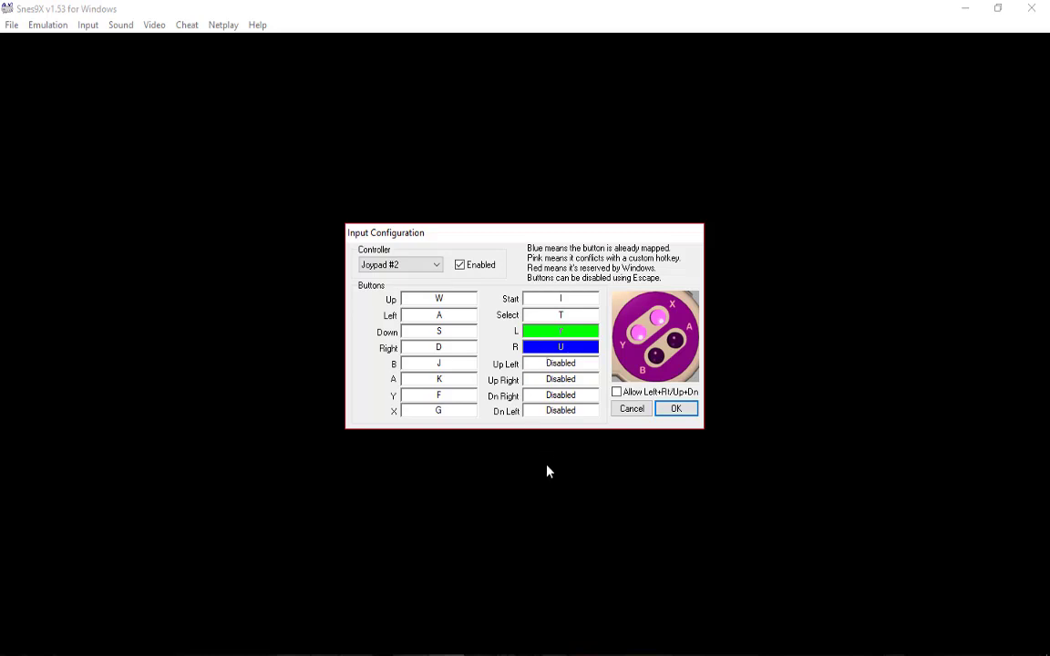
{"action": "key", "text": "h"}
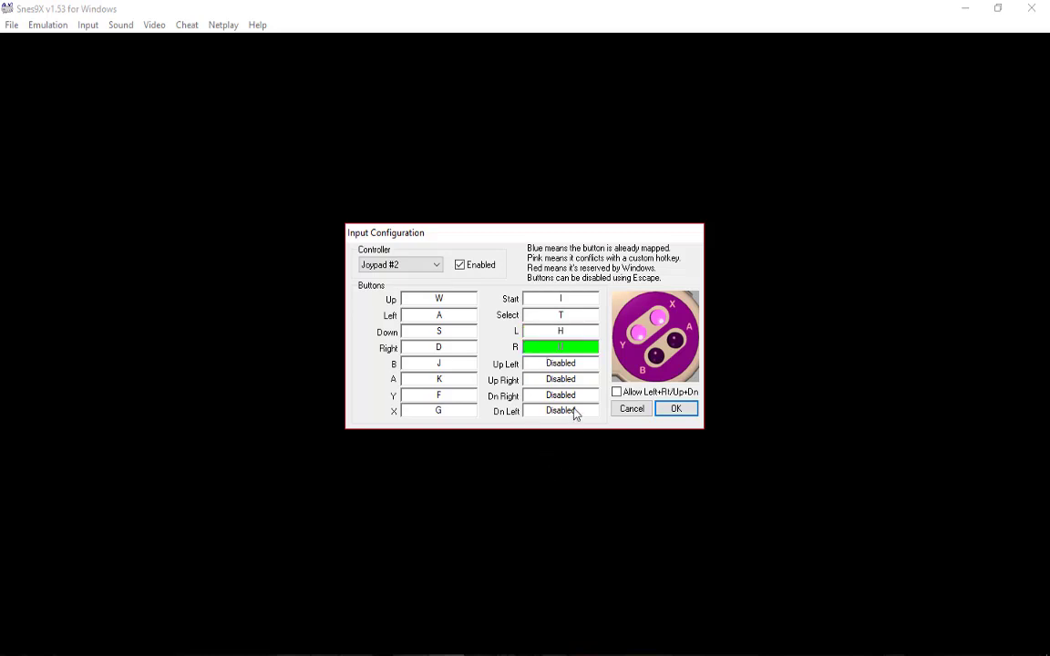
{"action": "key", "text": "l"}
Review Joypad #1's key mappings and accept the input configuration.
{"action": "left_click", "coordinate": [427, 266]}
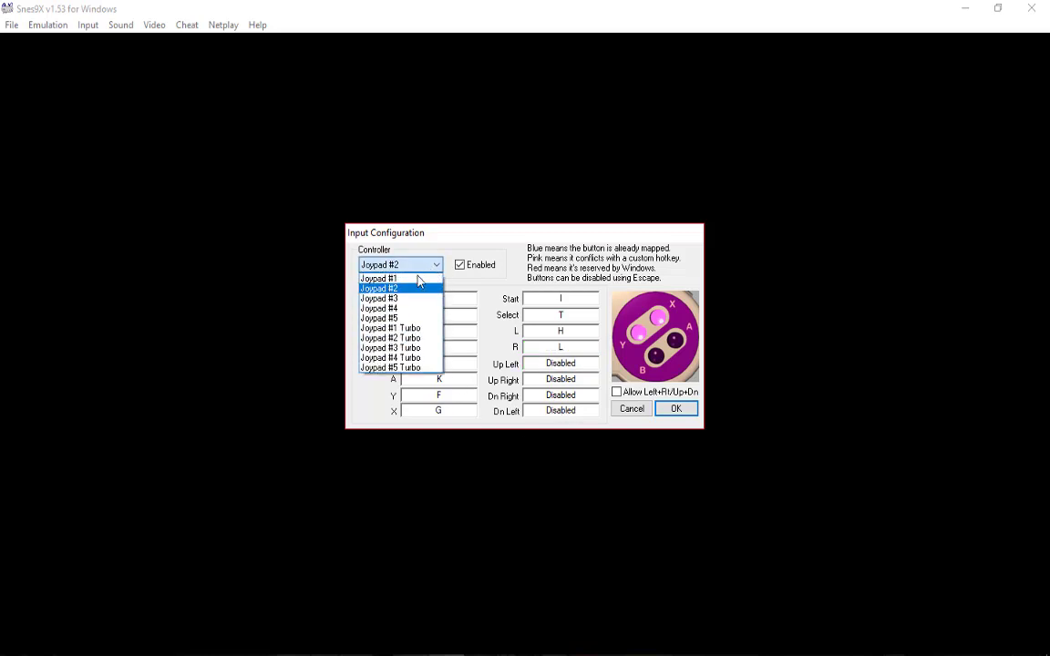
{"action": "left_click", "coordinate": [418, 279]}
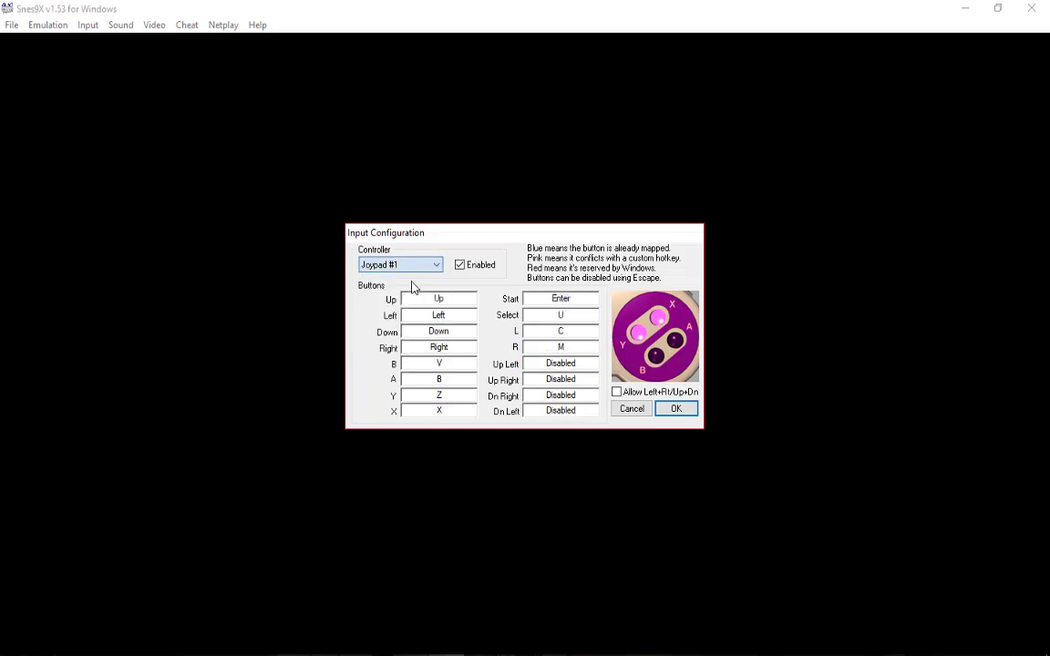
{"action": "left_click", "coordinate": [676, 410]}
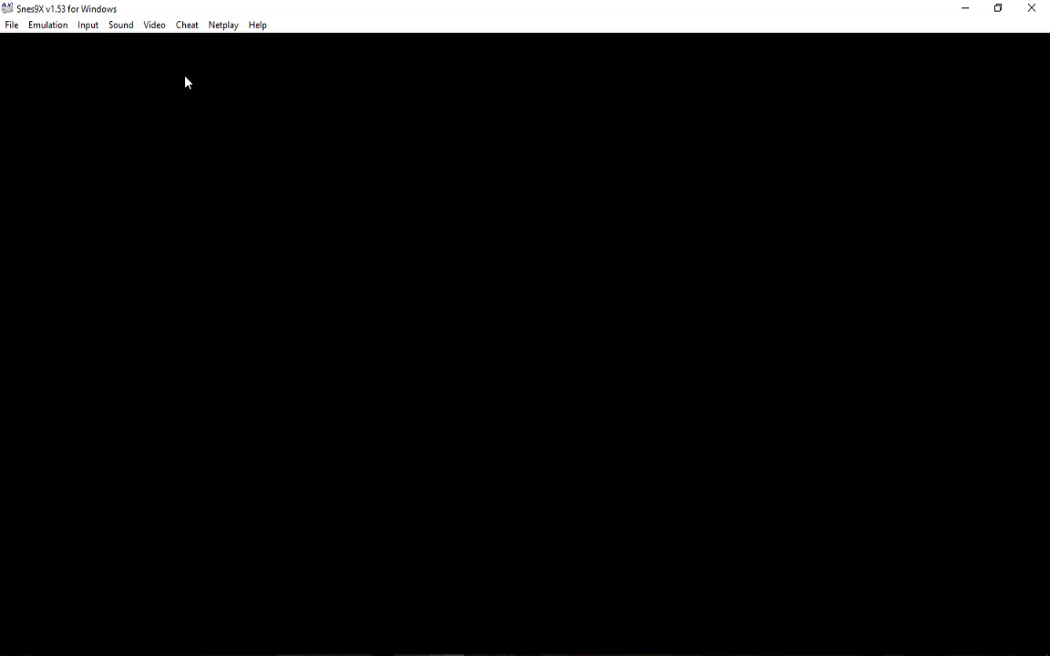
Reopen the input configuration to check the saved Joypad #1 mappings, close it and exit Snes9X.
{"action": "left_click", "coordinate": [98, 28]}
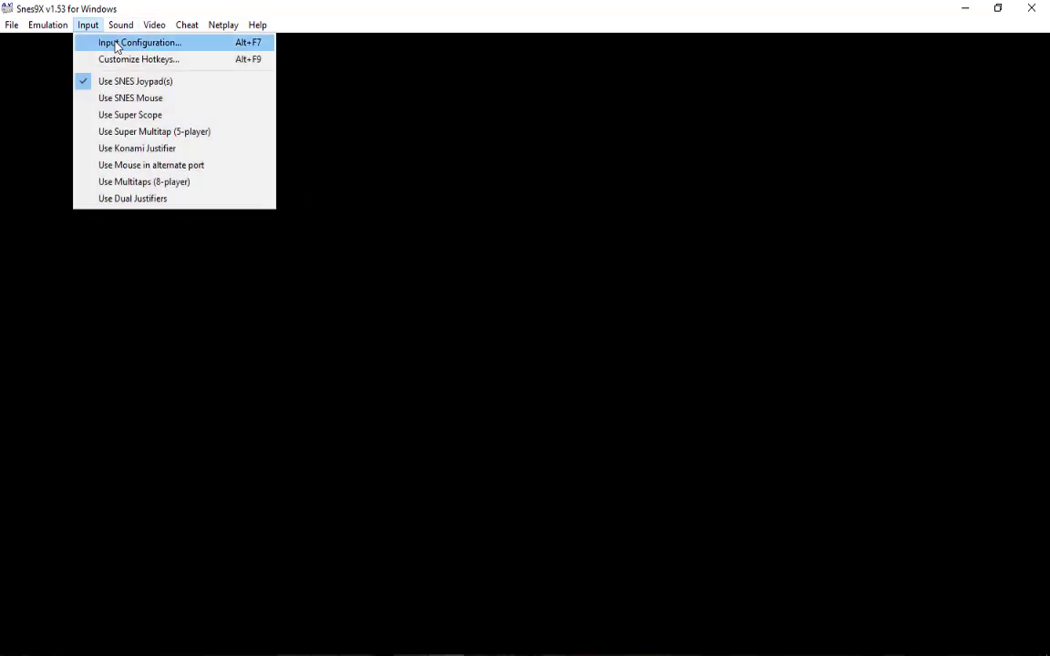
{"action": "left_click", "coordinate": [113, 41]}
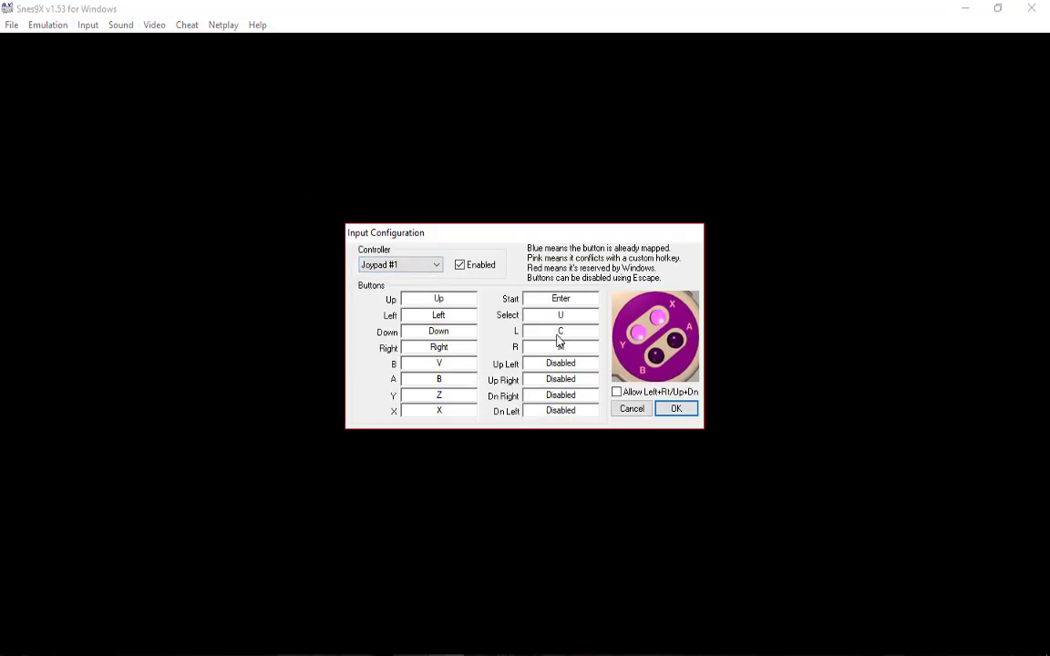
{"action": "left_click", "coordinate": [674, 410]}
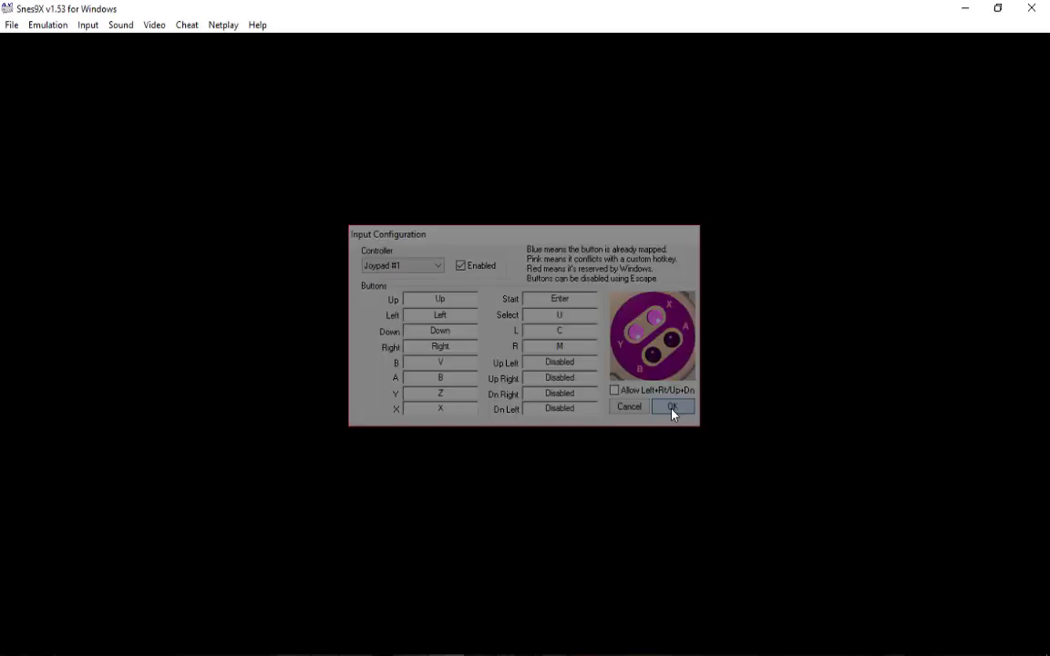
{"action": "left_click", "coordinate": [9, 25]}
{"action": "left_click", "coordinate": [74, 267]}
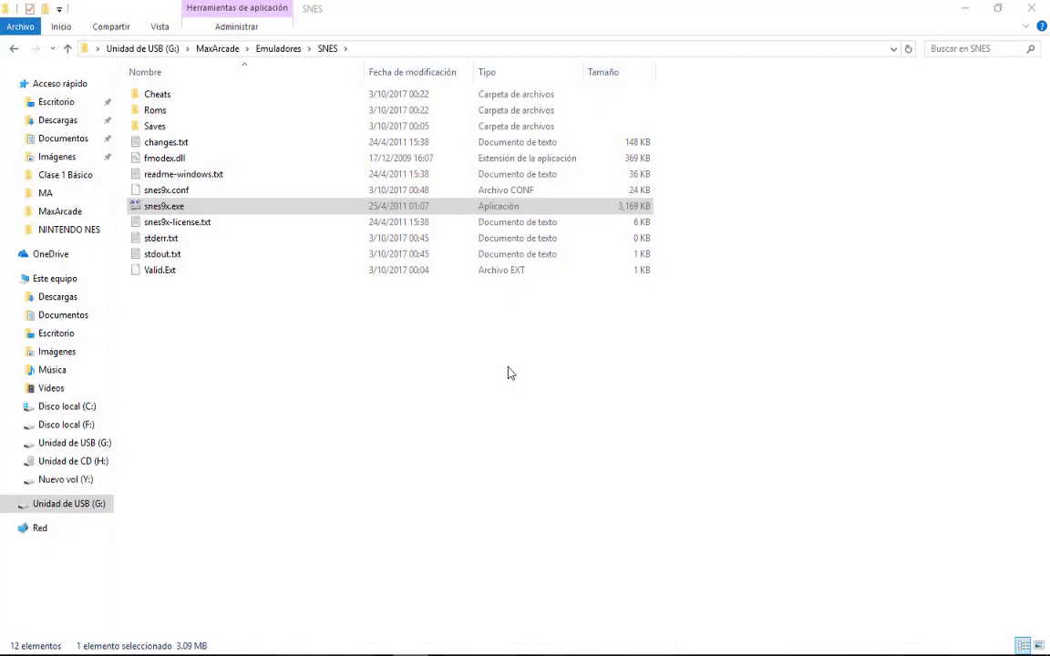
Open snes9x.conf from the SNES folder in Notepad++ for editing.
{"action": "left_click", "coordinate": [160, 193]}
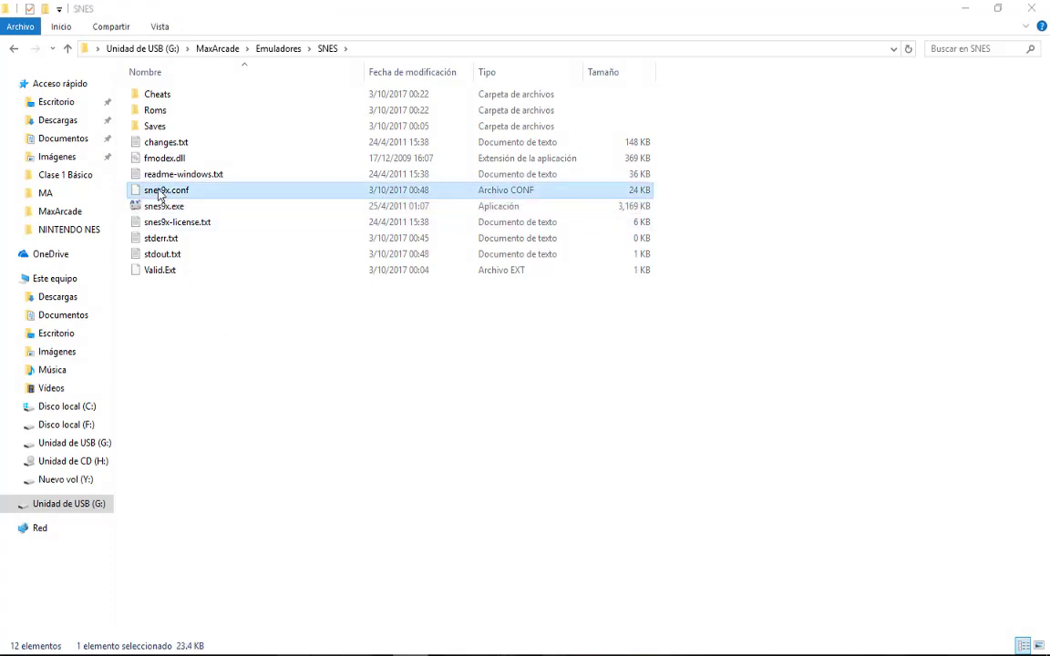
{"action": "right_click", "coordinate": [160, 193]}
{"action": "left_click", "coordinate": [253, 246]}
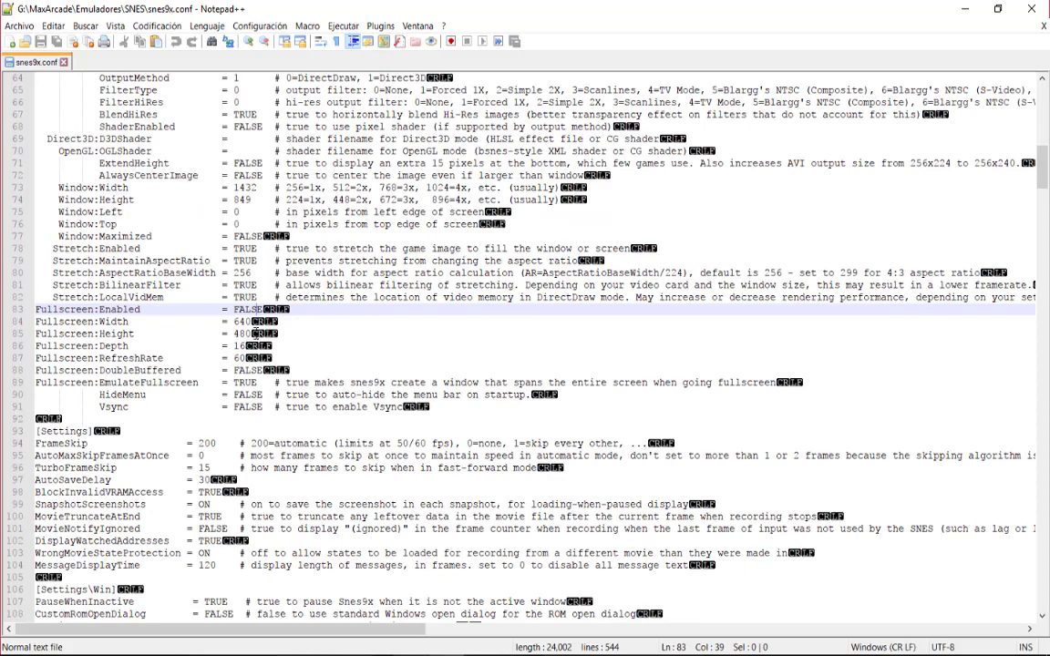
Set the Fullscreen:Enabled option in snes9x.conf to TRUE in capital letters.
{"action": "double_click", "coordinate": [246, 309]}
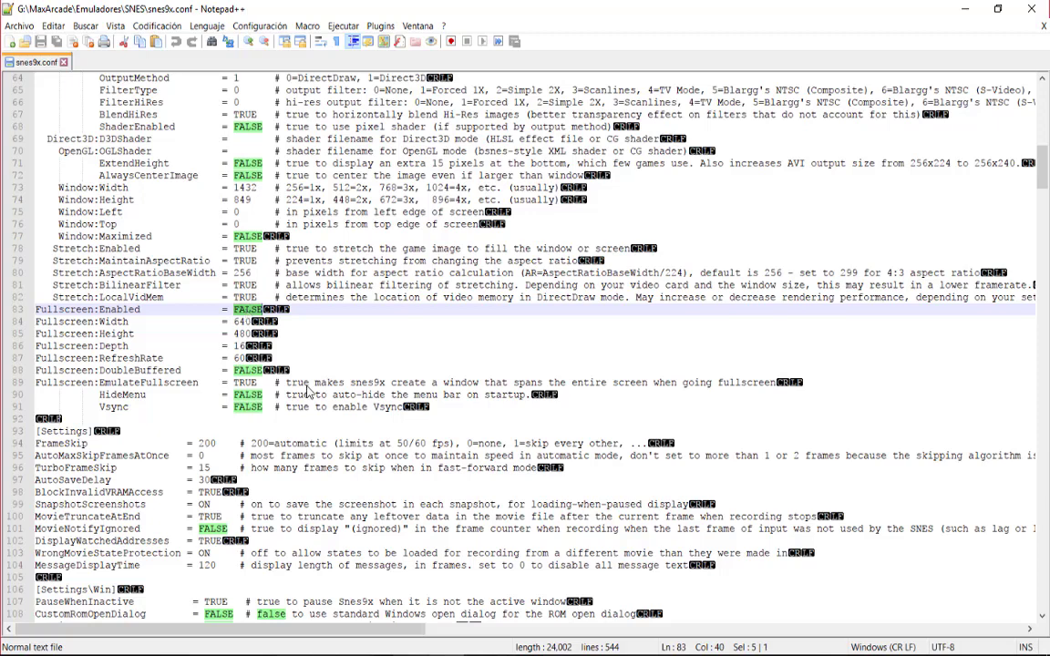
{"action": "left_click", "coordinate": [240, 310]}
{"action": "left_click_drag", "start_coordinate": [235, 310], "coordinate": [262, 309]}
{"action": "type", "text": "tr"}
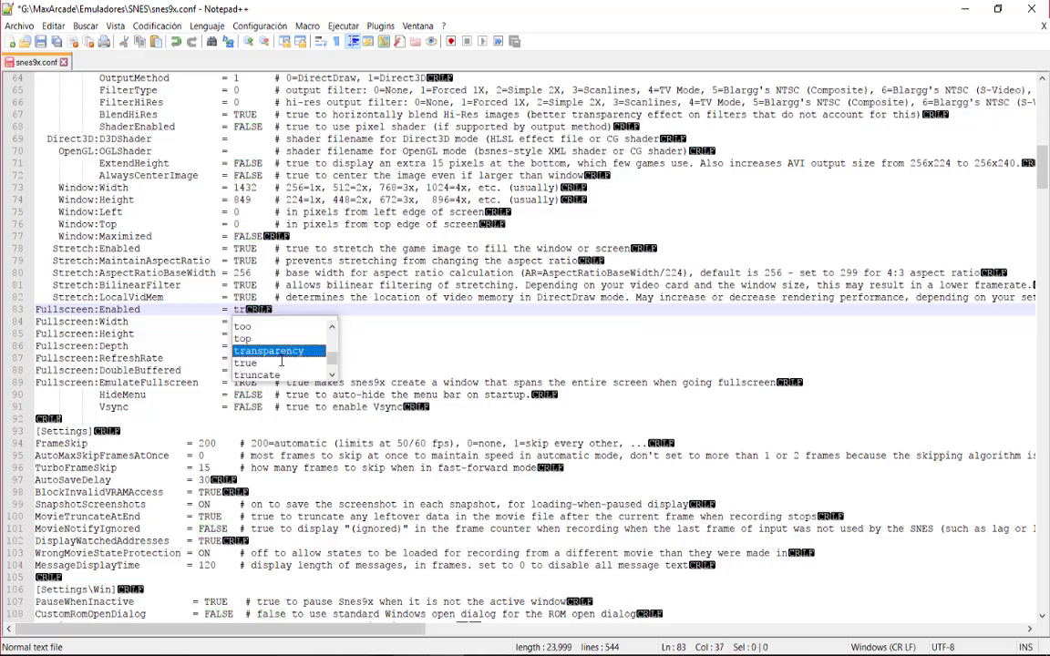
{"action": "type", "text": "ue"}
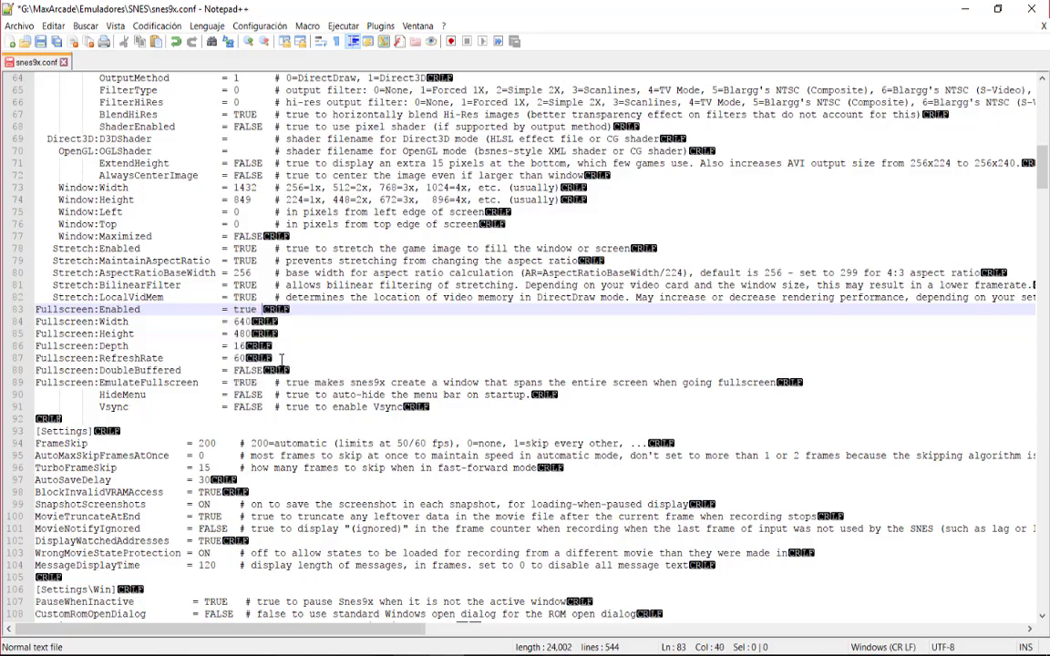
{"action": "left_click", "coordinate": [332, 394]}
{"action": "double_click", "coordinate": [246, 310]}
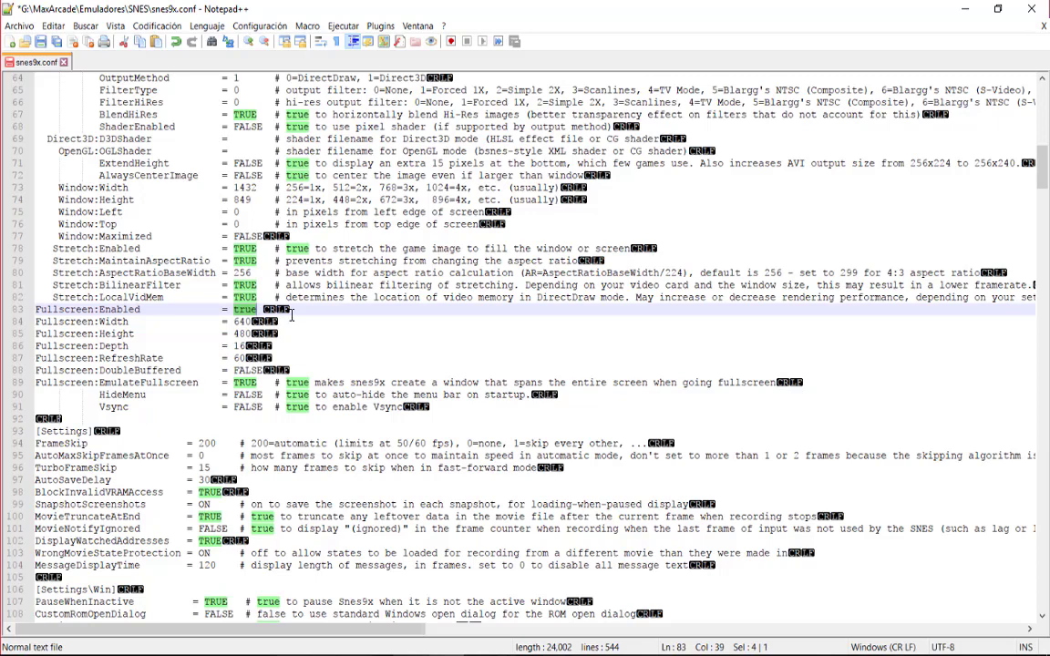
{"action": "key", "text": "BackSpace"}
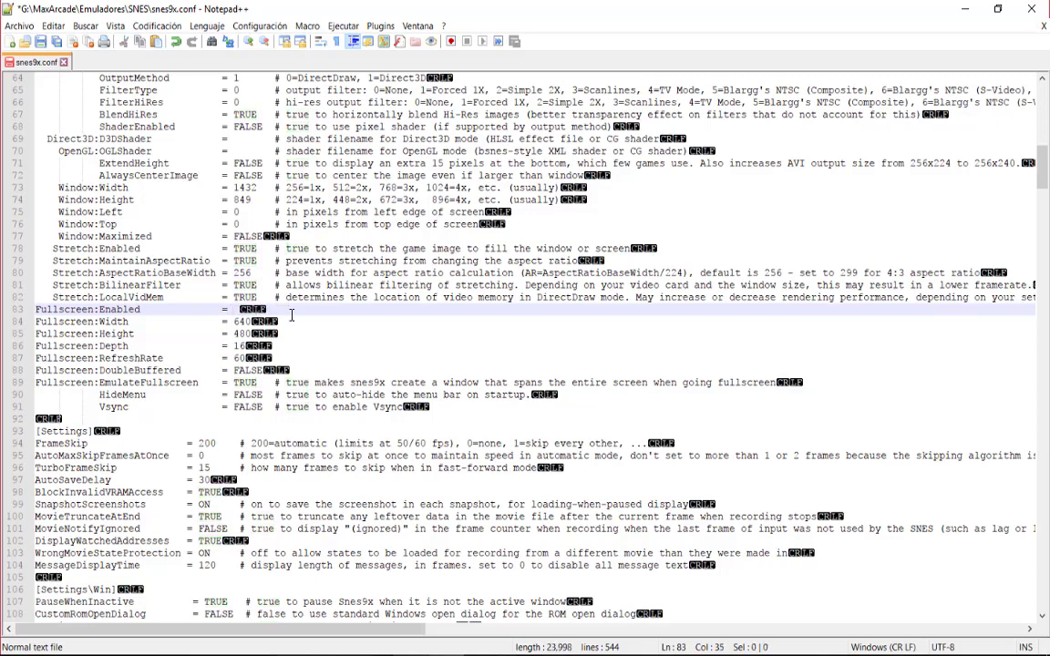
{"action": "type", "text": "TRUE"}
Set Fullscreen:DoubleBuffered to TRUE, save snes9x.conf and close Notepad++.
{"action": "left_click", "coordinate": [264, 372]}
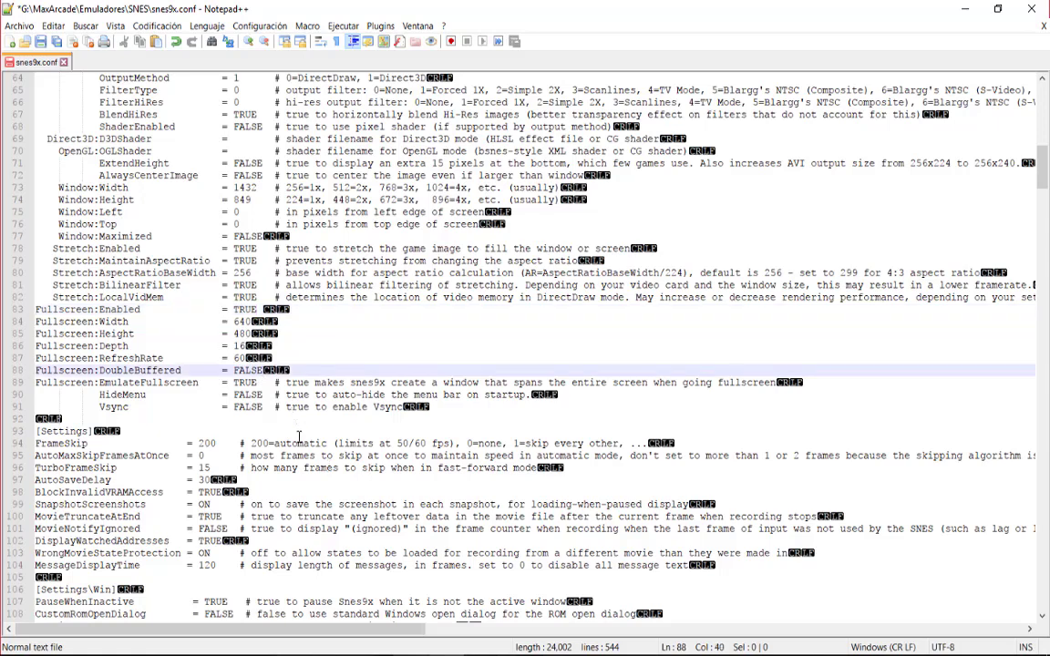
{"action": "key", "text": "BackSpace"}
{"action": "key", "text": "BackSpace"}
{"action": "key", "text": "BackSpace"}
{"action": "key", "text": "BackSpace"}
{"action": "key", "text": "BackSpace"}
{"action": "type", "text": "TRUE"}
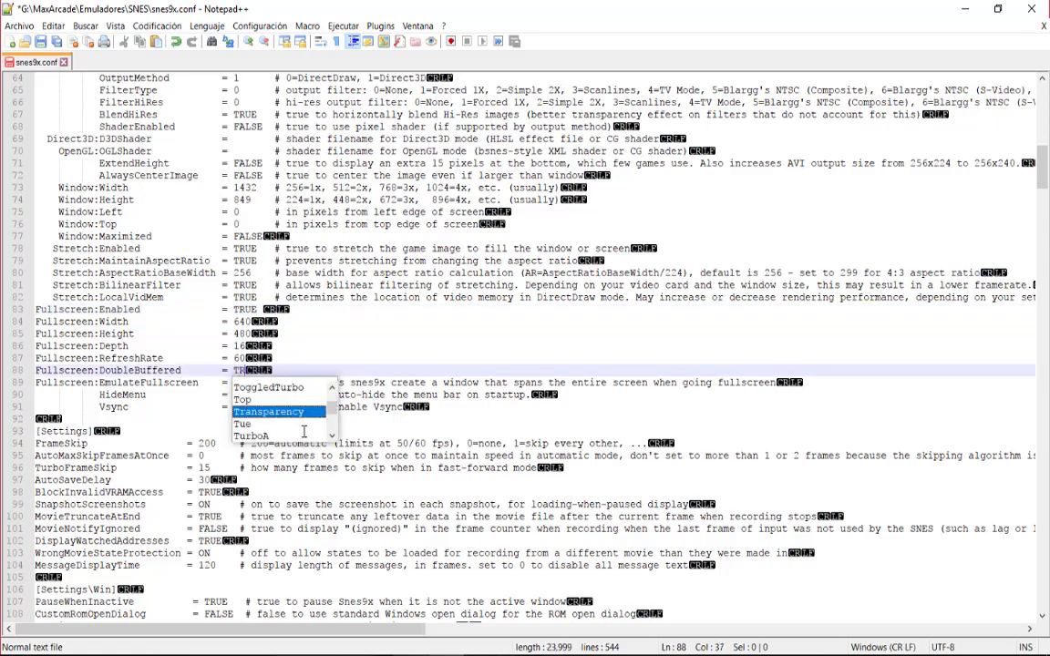
{"action": "left_click", "coordinate": [41, 41]}
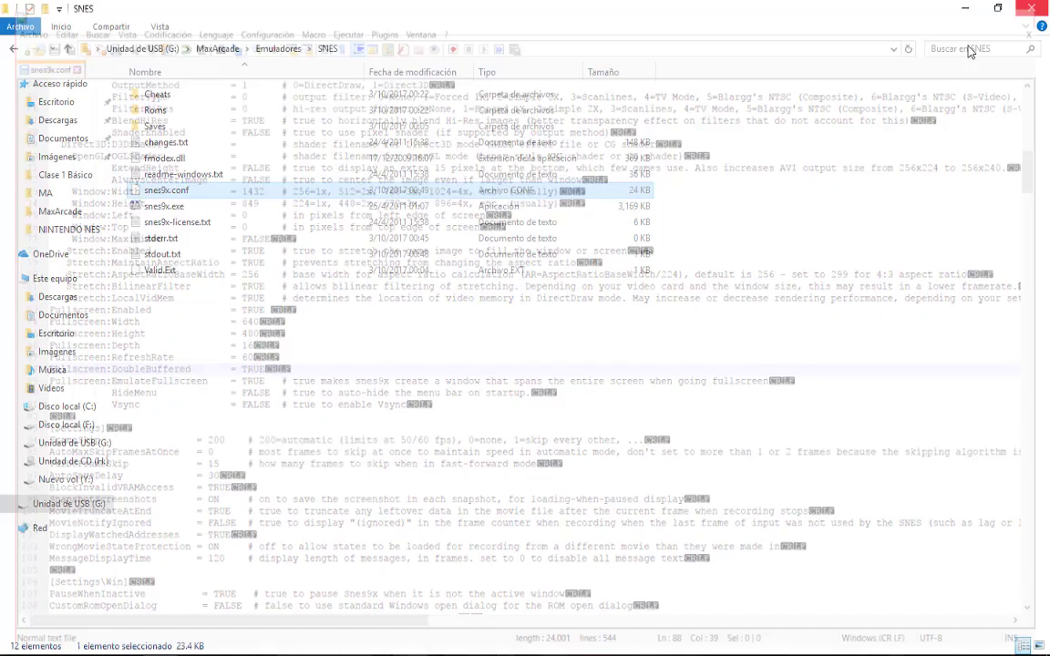
{"action": "left_click", "coordinate": [1031, 9]}
Set the read-only attribute (Solo lectura) in the file properties of snes9x.conf and accept it.
{"action": "right_click", "coordinate": [174, 195]}
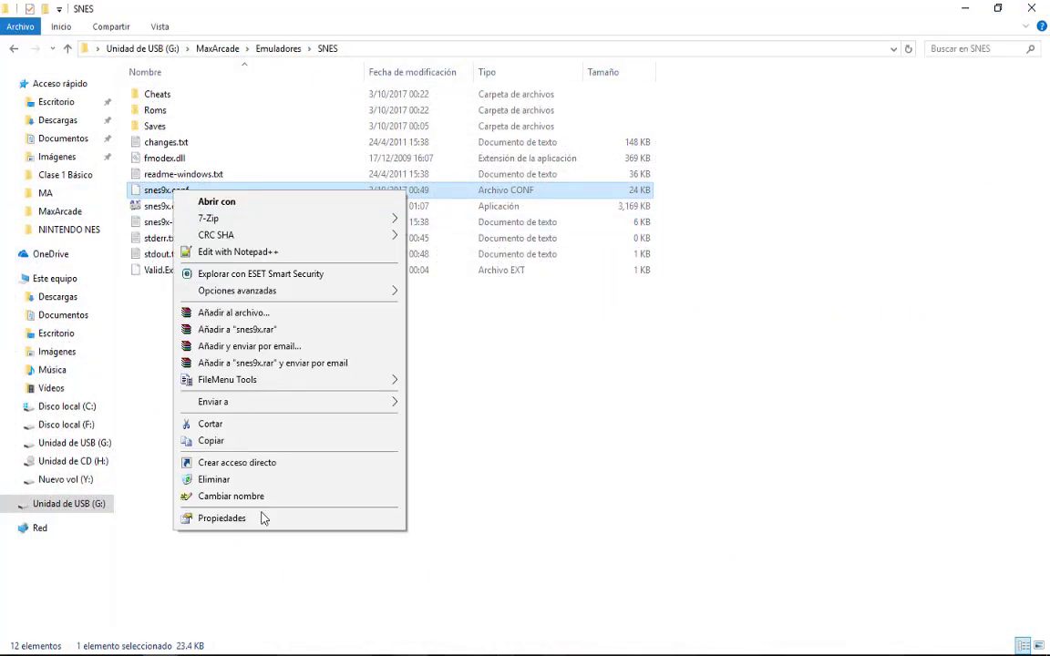
{"action": "left_click", "coordinate": [259, 517]}
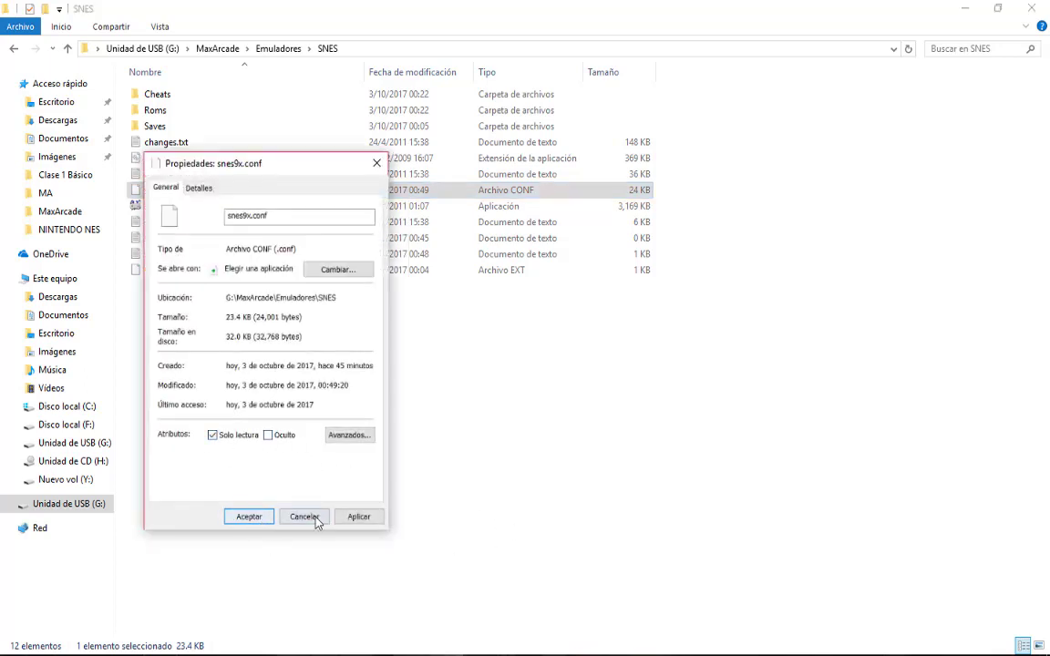
{"action": "left_click", "coordinate": [249, 516]}
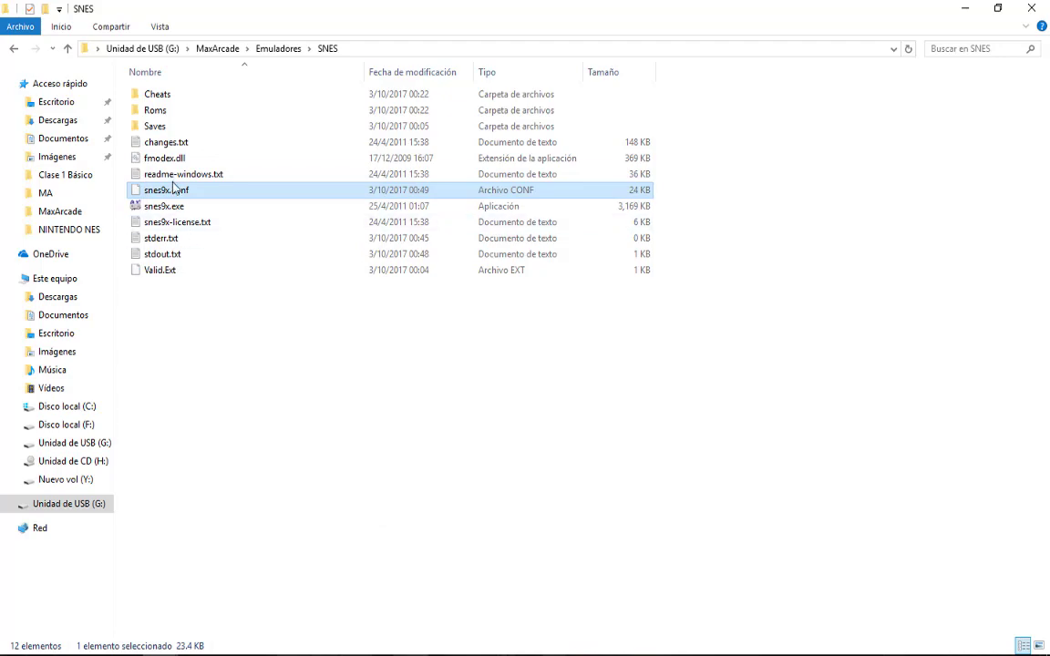
Reopen snes9x.conf in Notepad++ to check the saved Fullscreen settings, and close it.
{"action": "right_click", "coordinate": [171, 195]}
{"action": "left_click", "coordinate": [234, 254]}
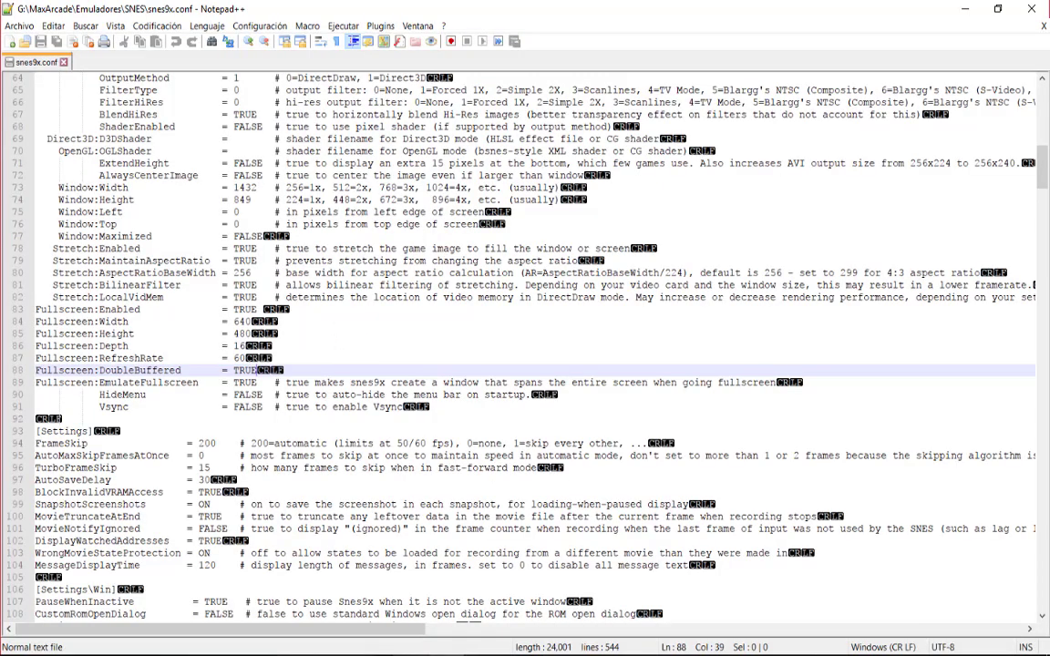
{"action": "left_click", "coordinate": [1031, 8]}
{"action": "left_click", "coordinate": [463, 450]}
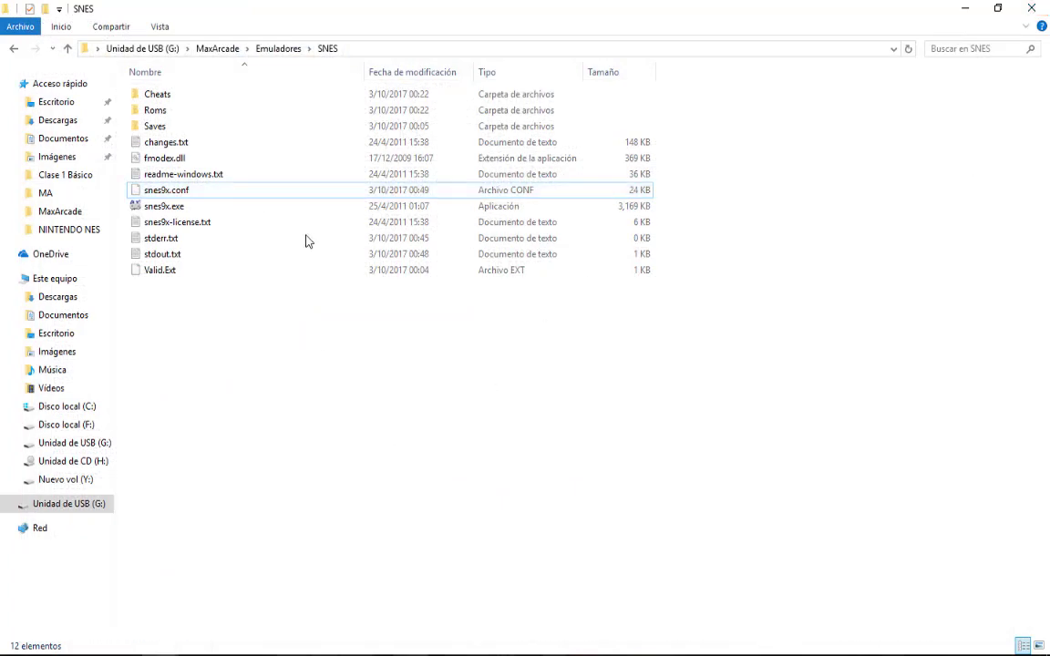
Return to the MaxArcade folder, check the hidden tray programs, and launch Maximus Arcade.exe.
{"action": "left_click", "coordinate": [226, 52]}
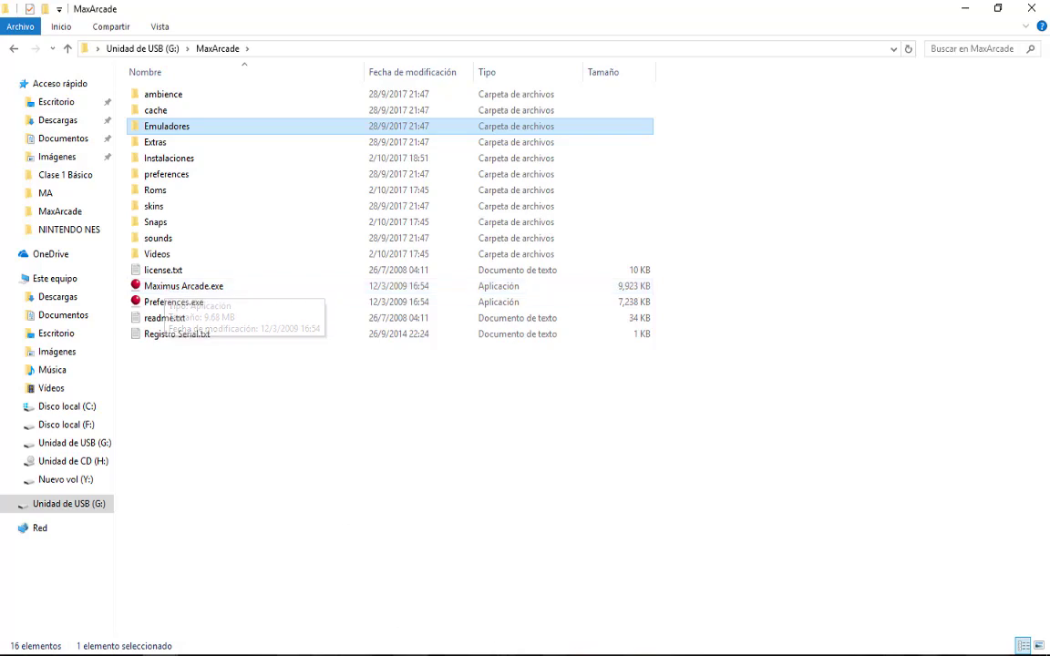
{"action": "left_click", "coordinate": [894, 654]}
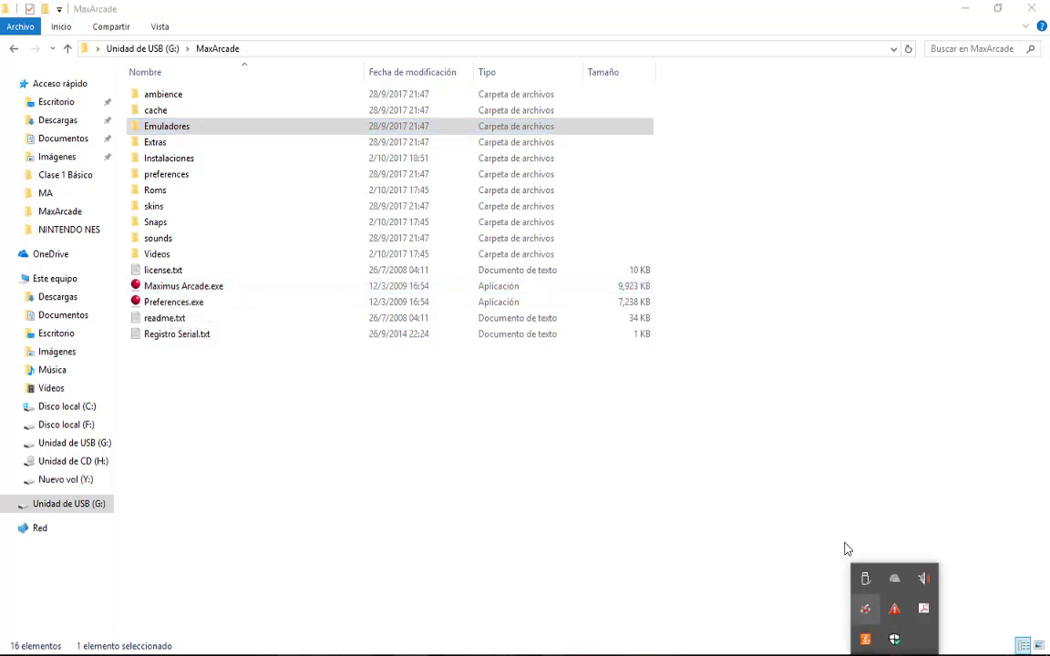
{"action": "left_click", "coordinate": [680, 452]}
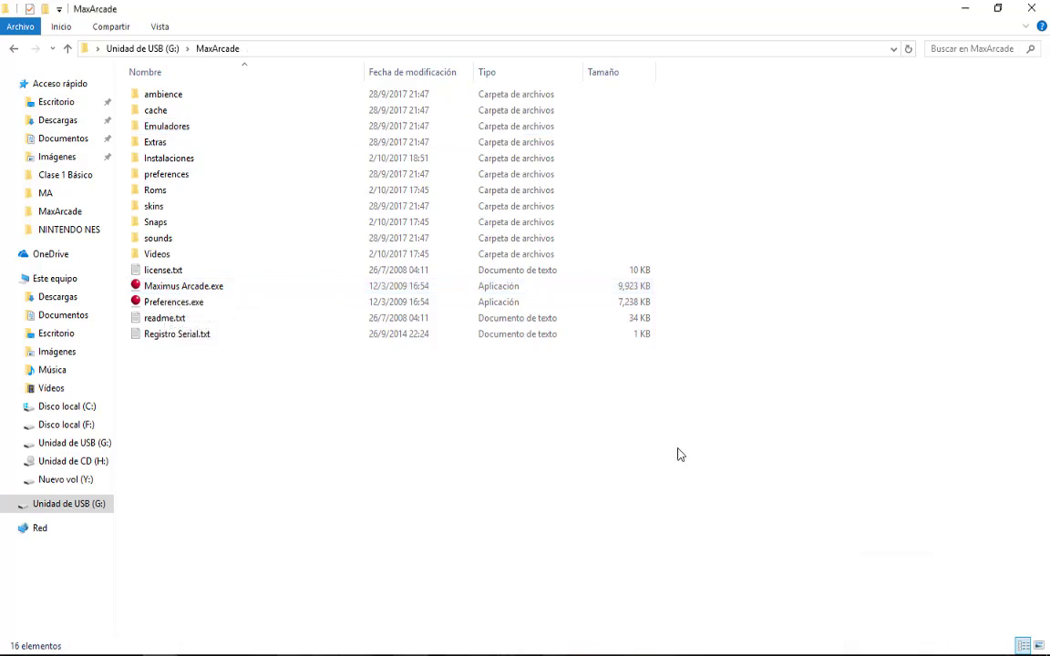
{"action": "left_click", "coordinate": [182, 290]}
{"action": "double_click", "coordinate": [181, 288]}
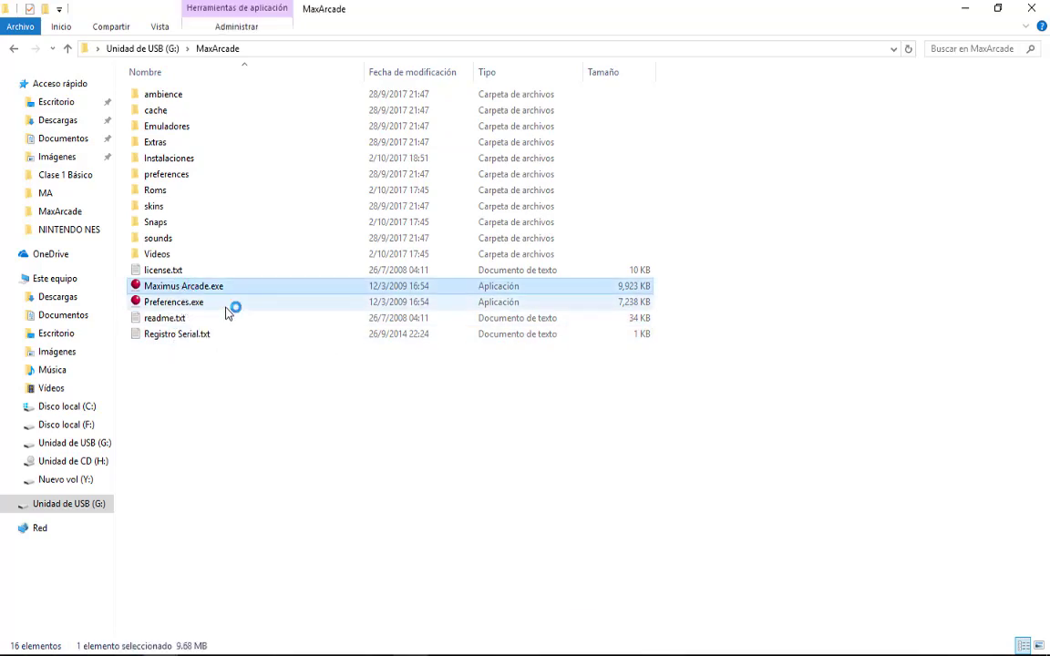